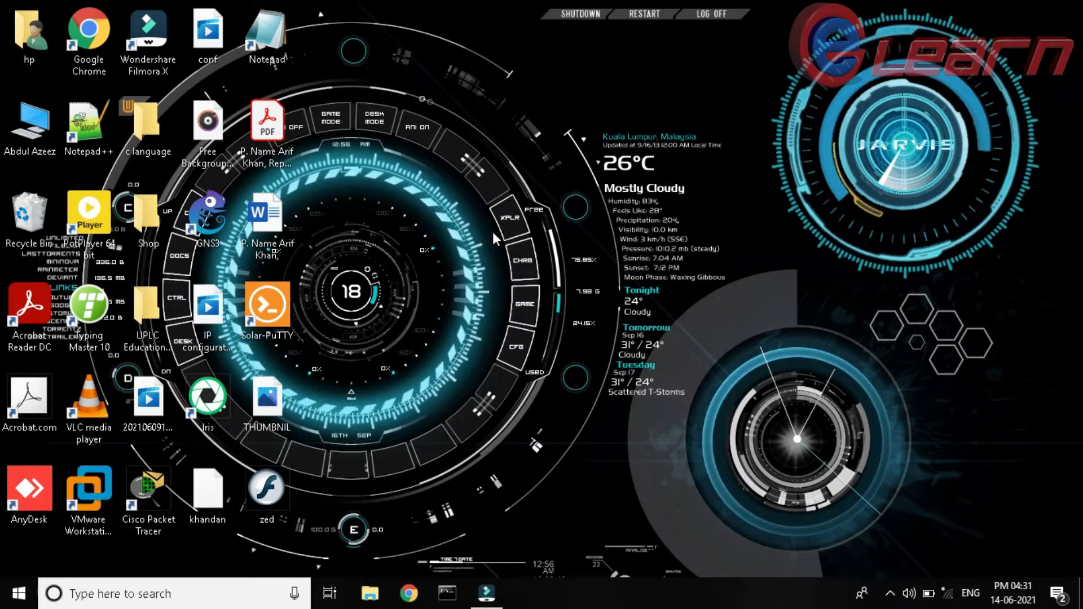
Refresh the desktop and launch Cisco Packet Tracer
right_click(492, 232)
click(235, 447)
double_click(148, 491)
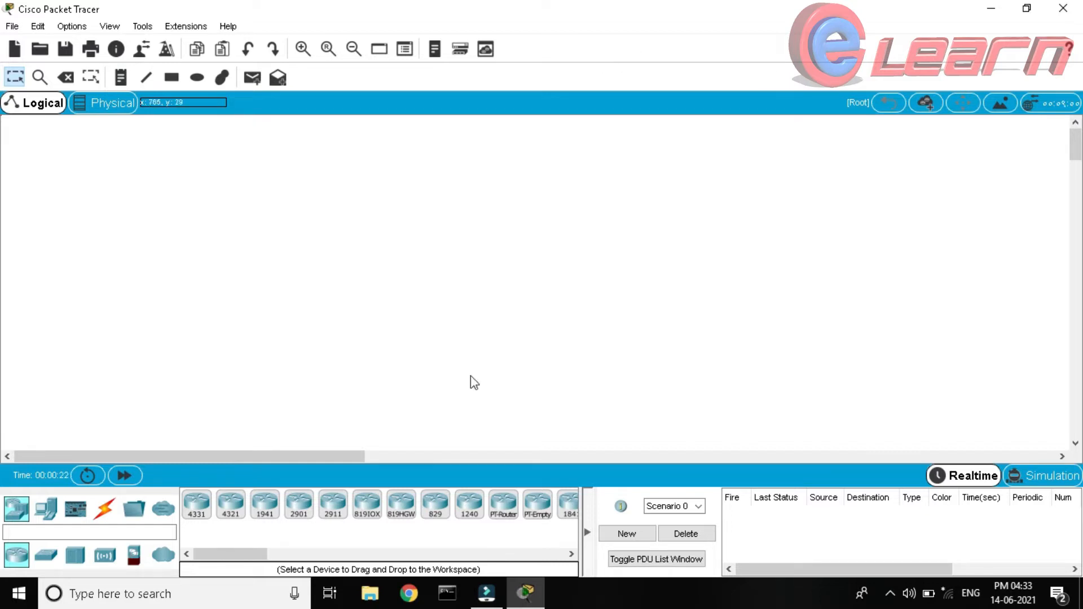
Place two 2811 routers side by side, well apart, in the upper part of the workspace
drag(231, 554, 313, 554)
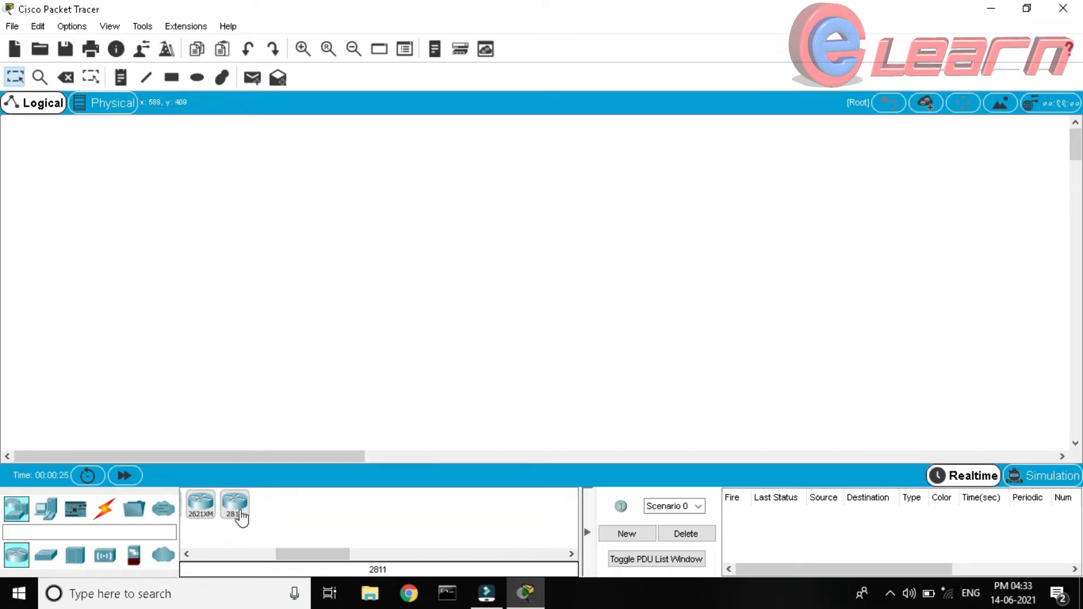
click(238, 508)
click(346, 161)
click(700, 160)
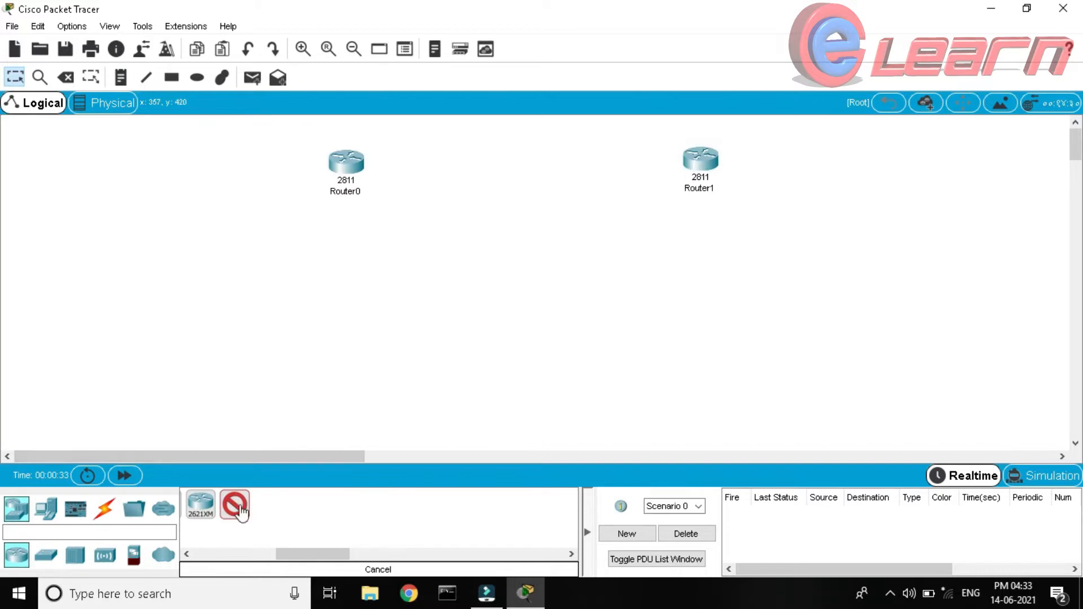
Place two 2960 switches in the workspace, one below each router
drag(293, 553, 64, 550)
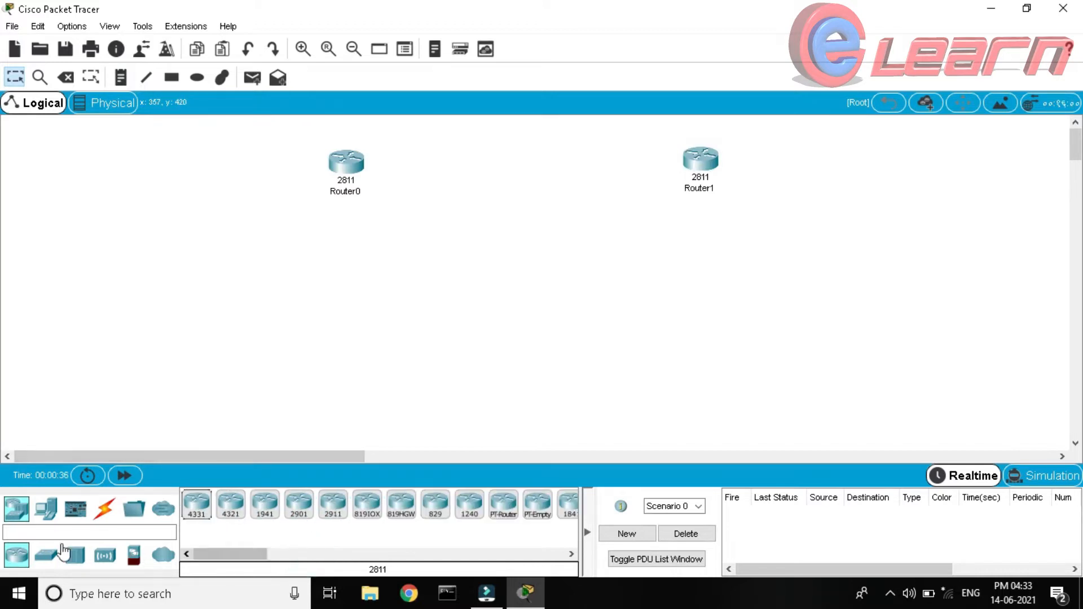
click(45, 508)
click(45, 554)
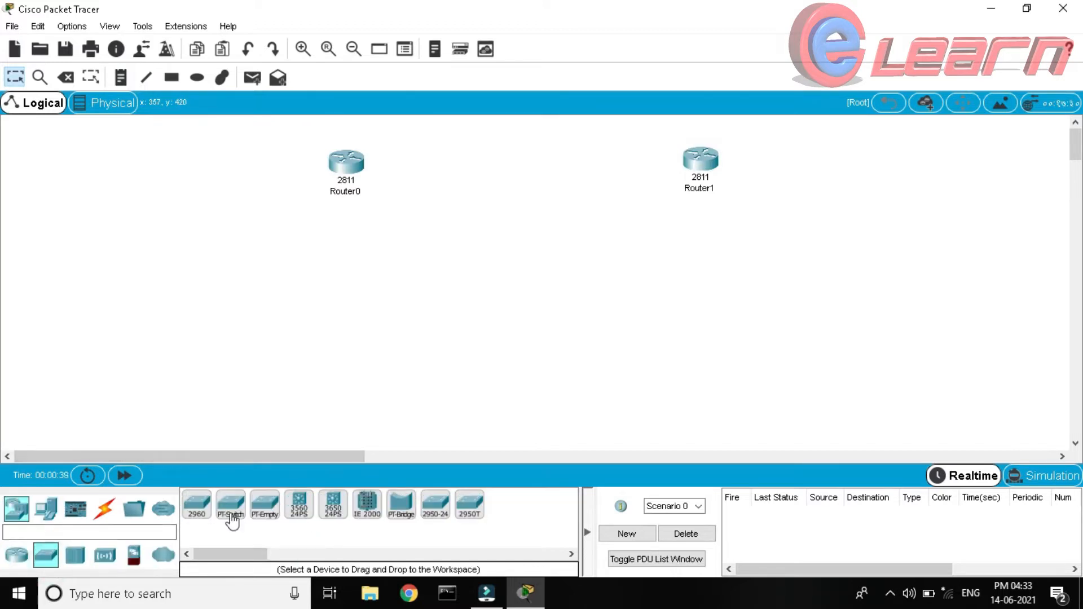
click(228, 504)
click(195, 505)
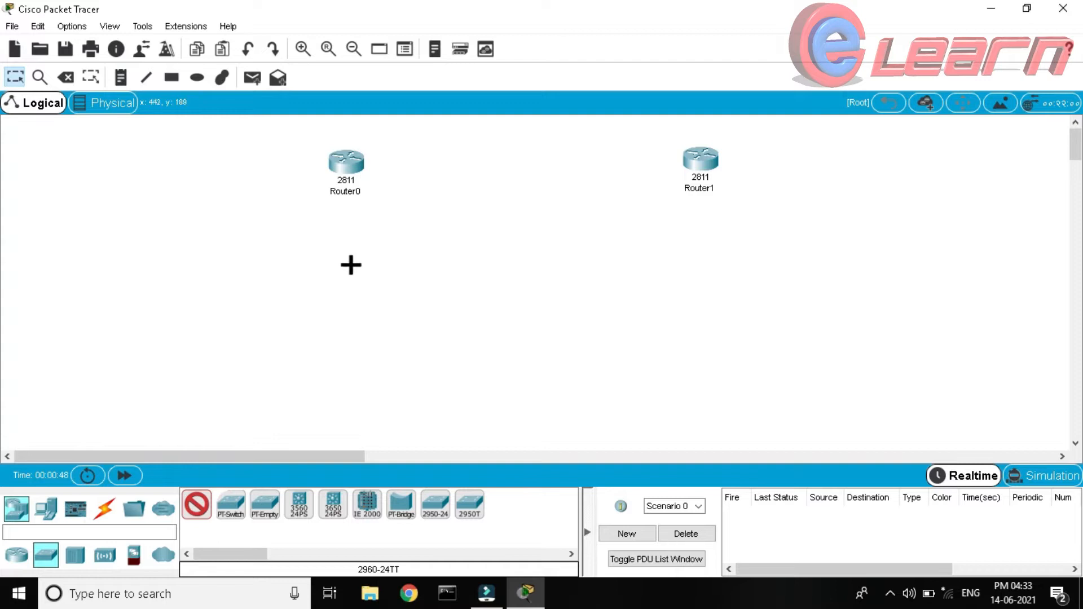
click(350, 266)
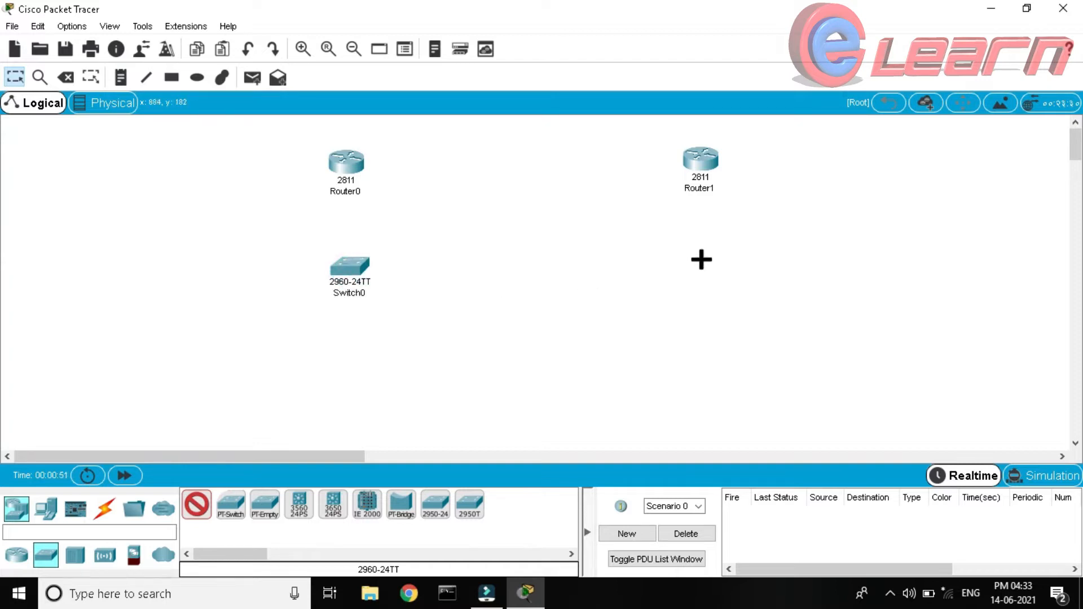
click(700, 260)
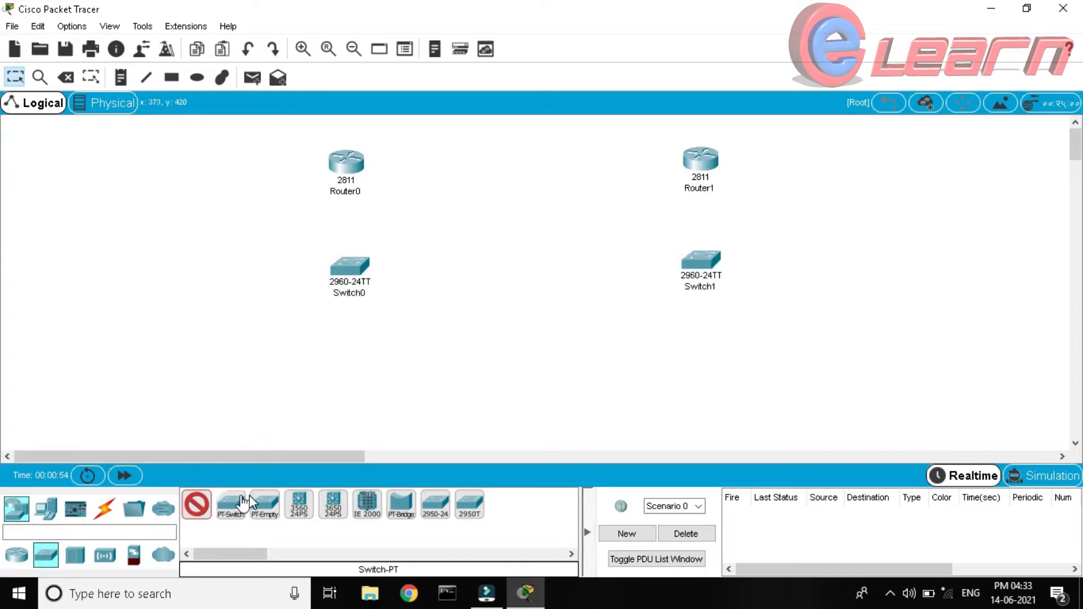
click(197, 504)
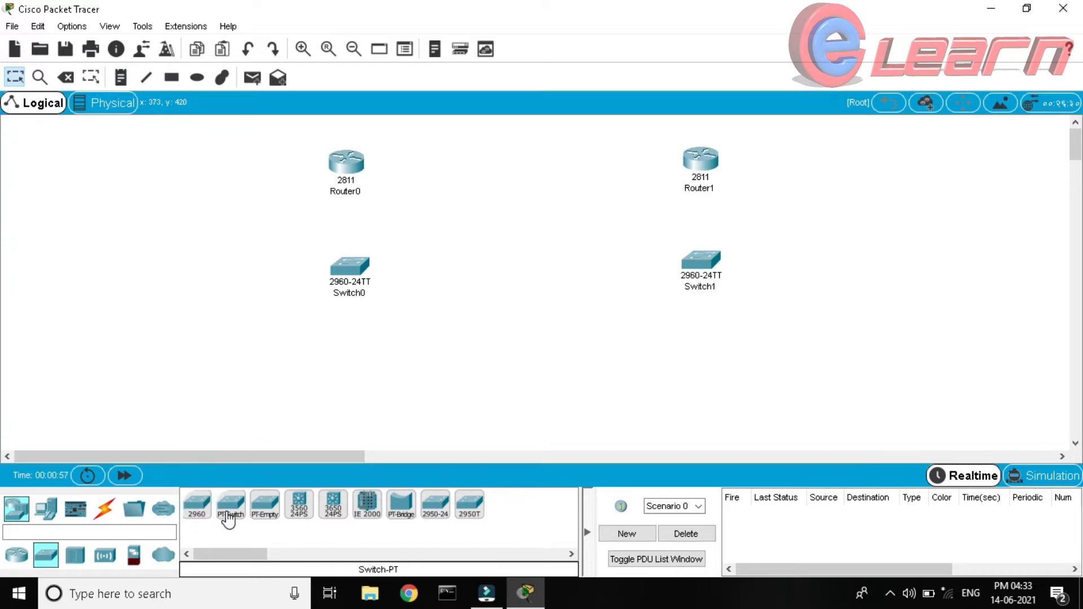
Place two PCs at the outer sides of the network, one beside each switch
click(42, 515)
click(196, 504)
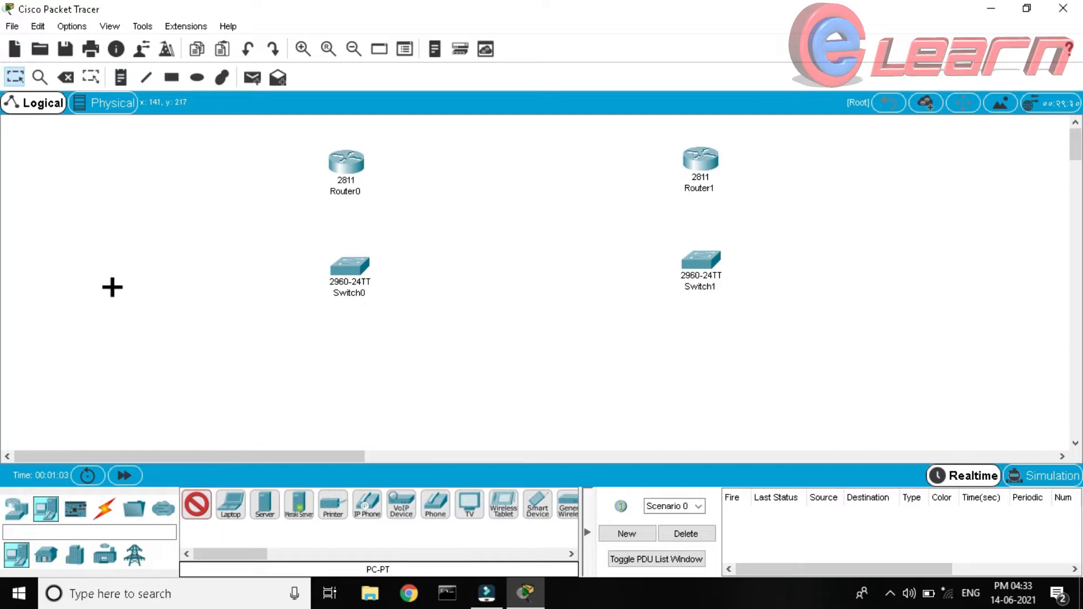
click(112, 287)
click(913, 258)
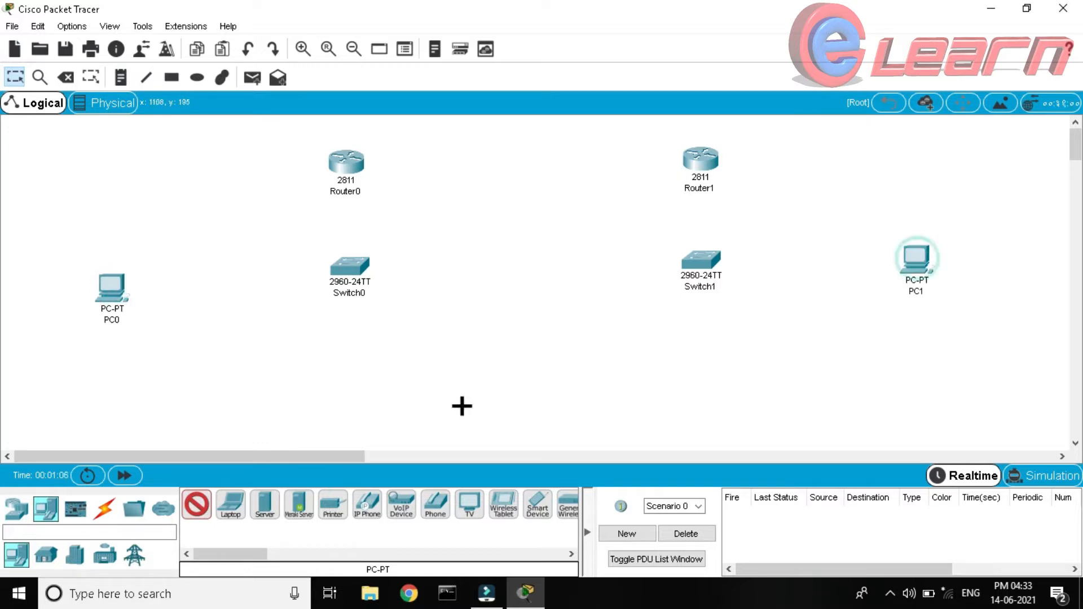
Place six 7960 IP phones in a row below the switches, three for each switch
click(367, 503)
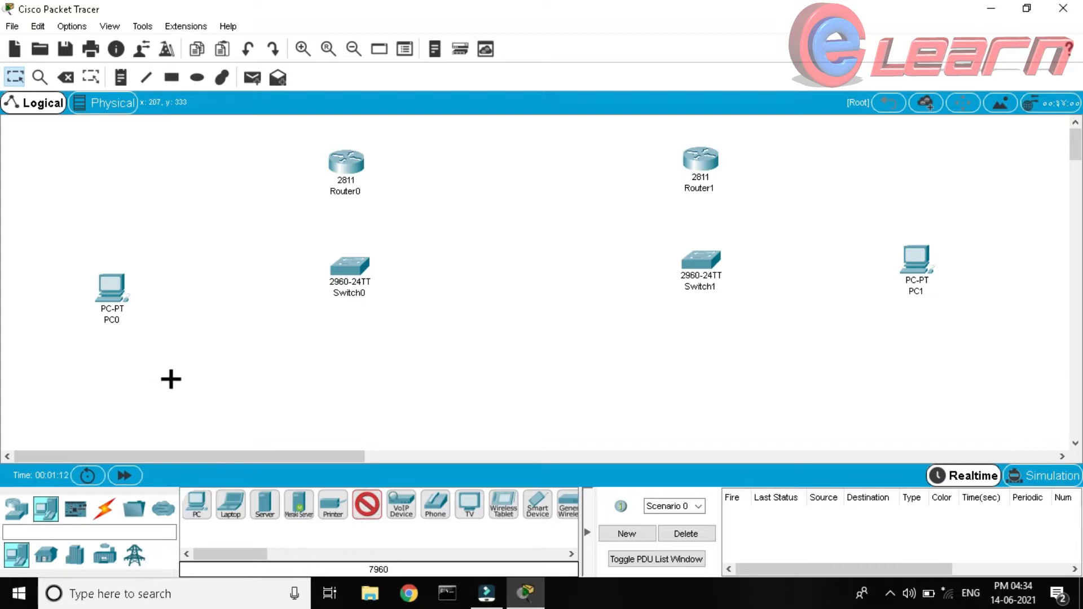
click(135, 398)
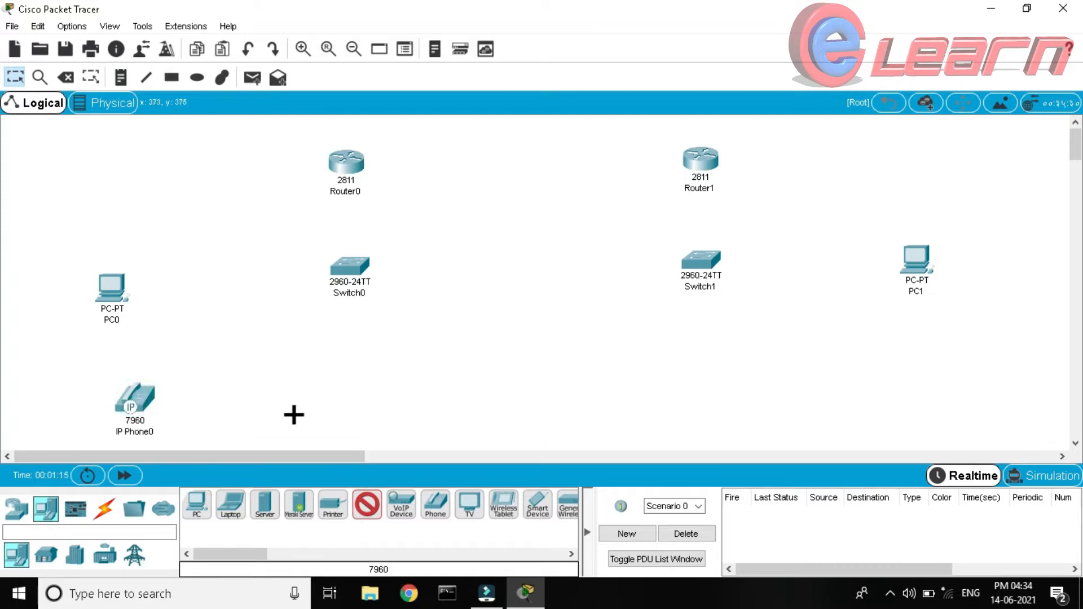
click(290, 418)
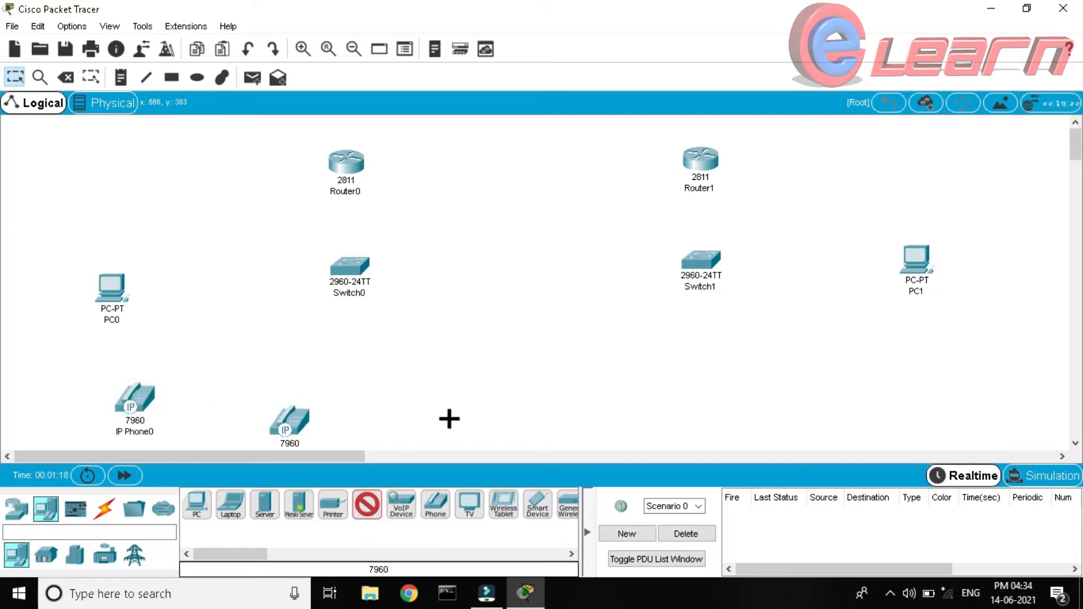
click(450, 419)
click(579, 410)
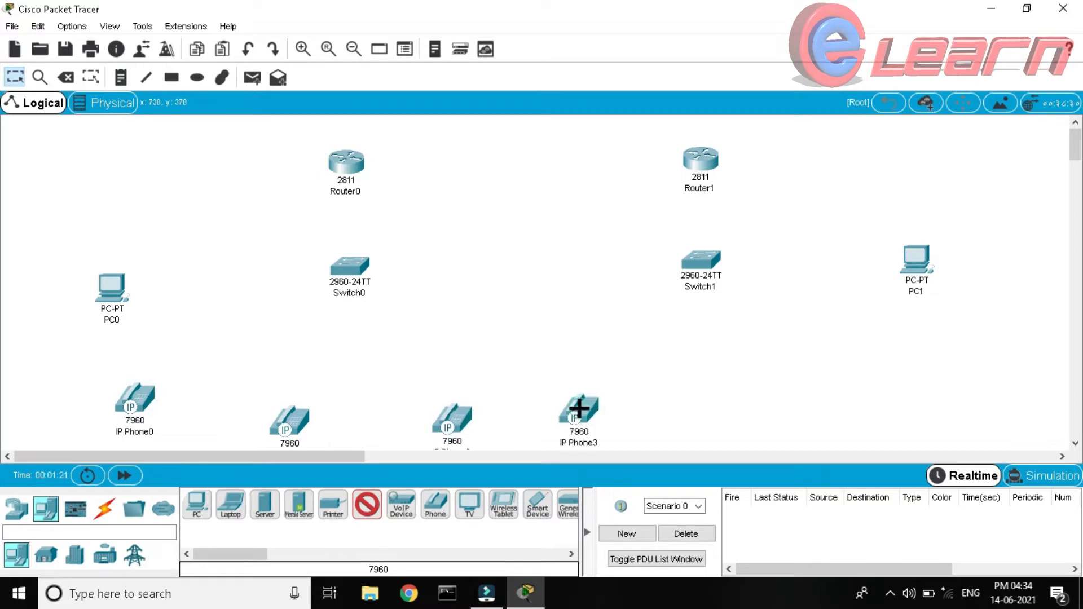
click(733, 401)
click(911, 403)
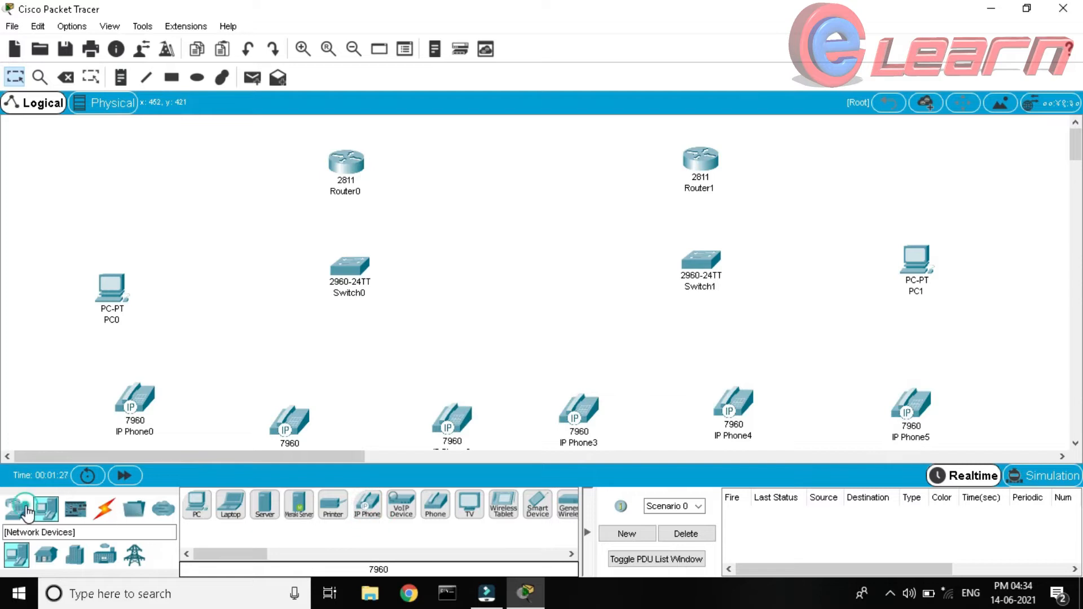
Show Router0's enlarged physical device view and switch off its power
click(20, 512)
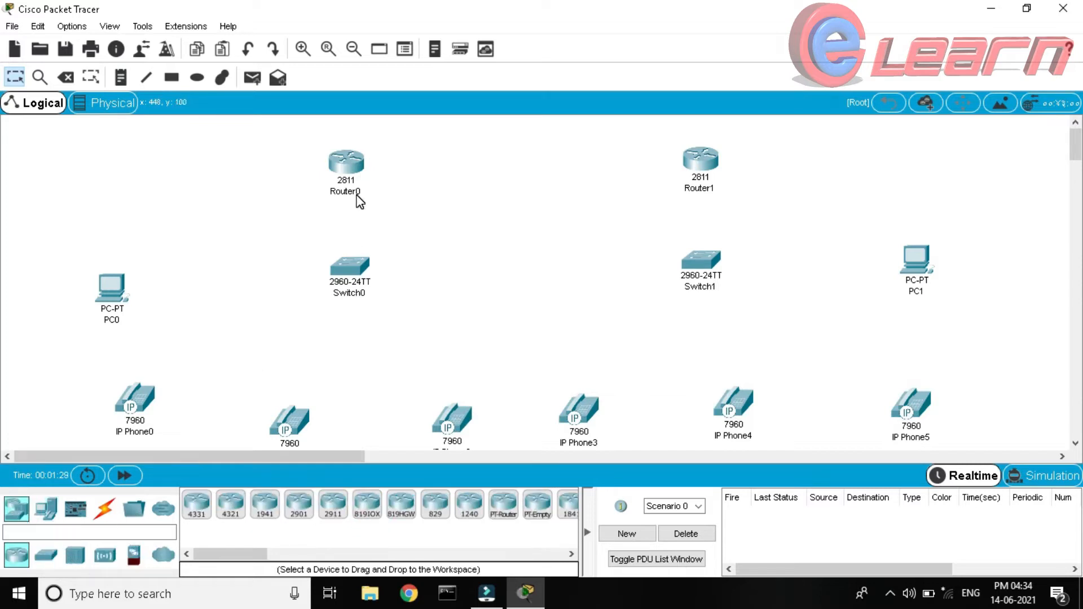
click(346, 164)
click(439, 104)
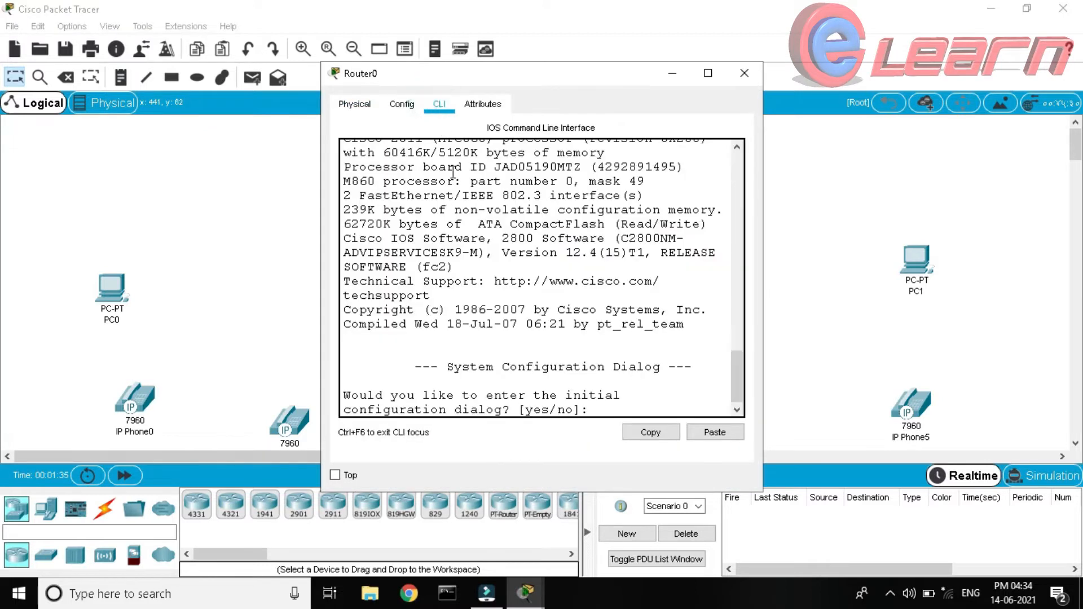
click(399, 105)
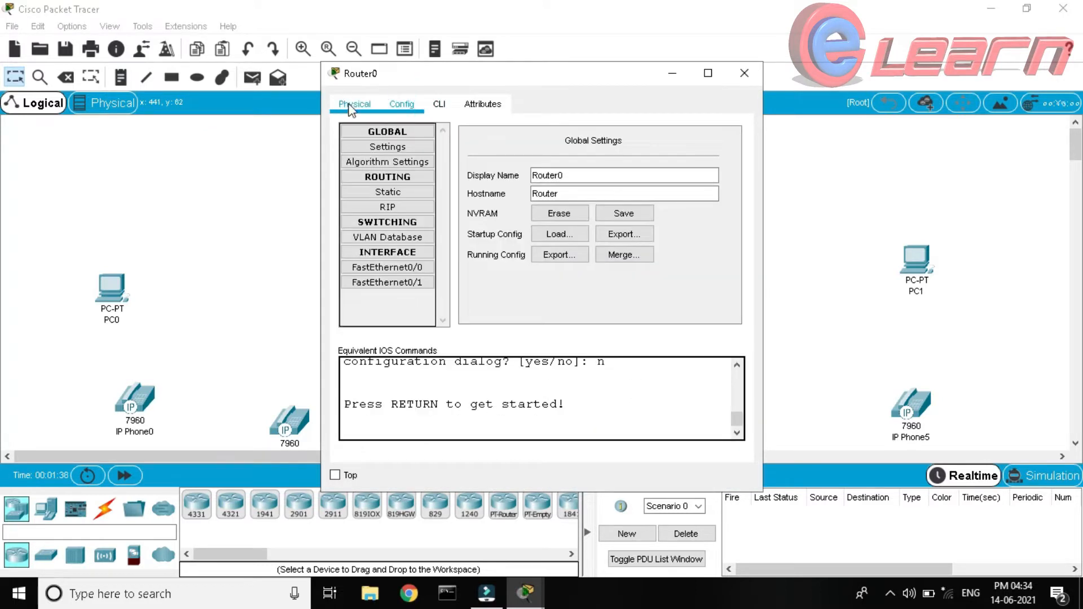
click(354, 104)
drag(564, 336, 679, 337)
click(490, 148)
click(620, 276)
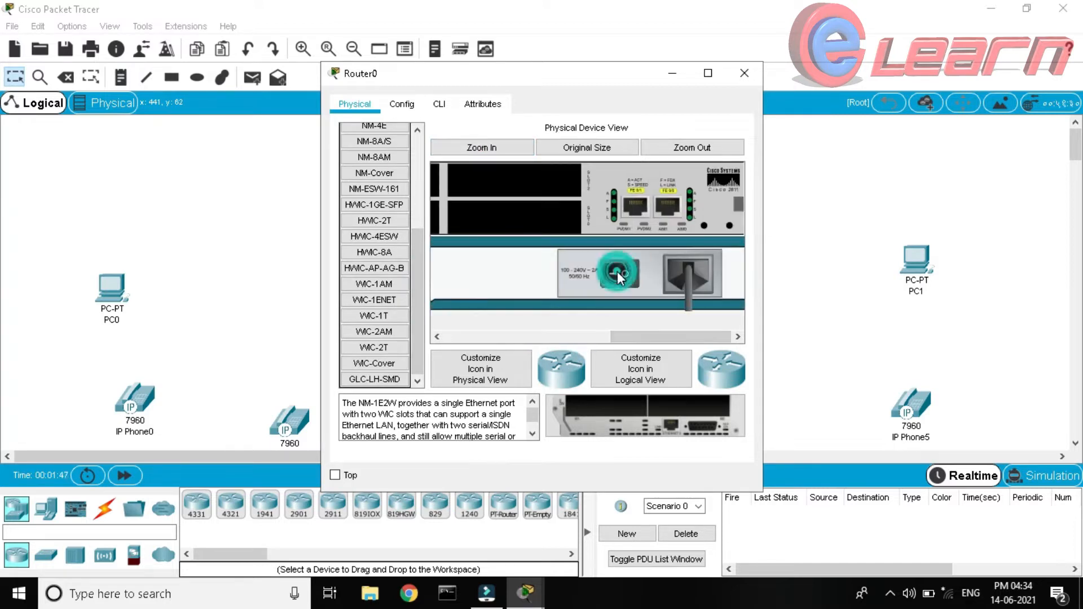
Install a WIC-2T module in a free slot of Router0 and switch its power back on
click(380, 350)
drag(671, 421, 513, 181)
click(629, 277)
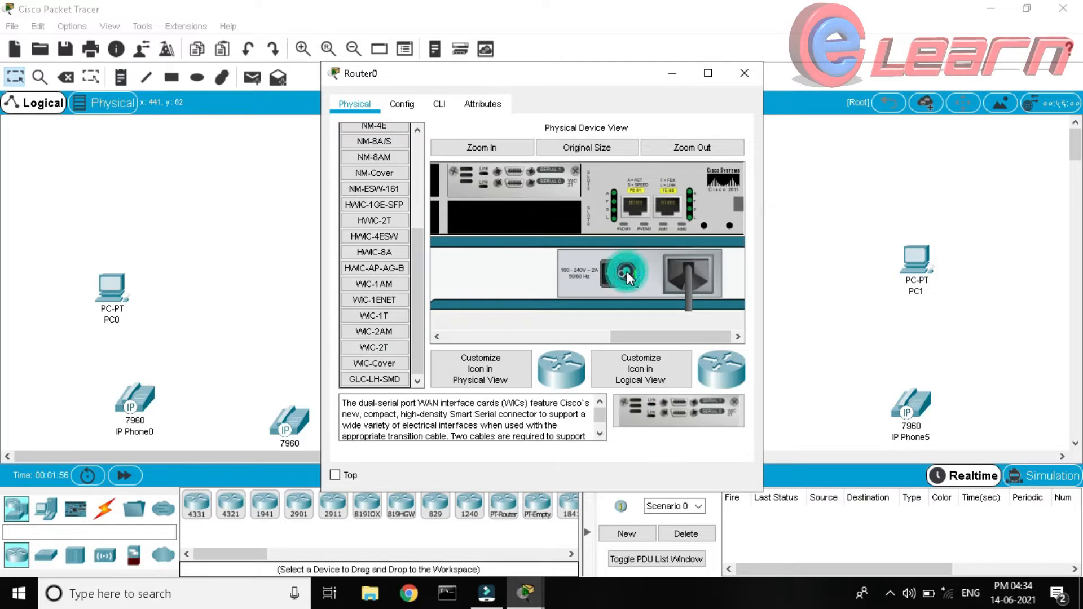
click(743, 73)
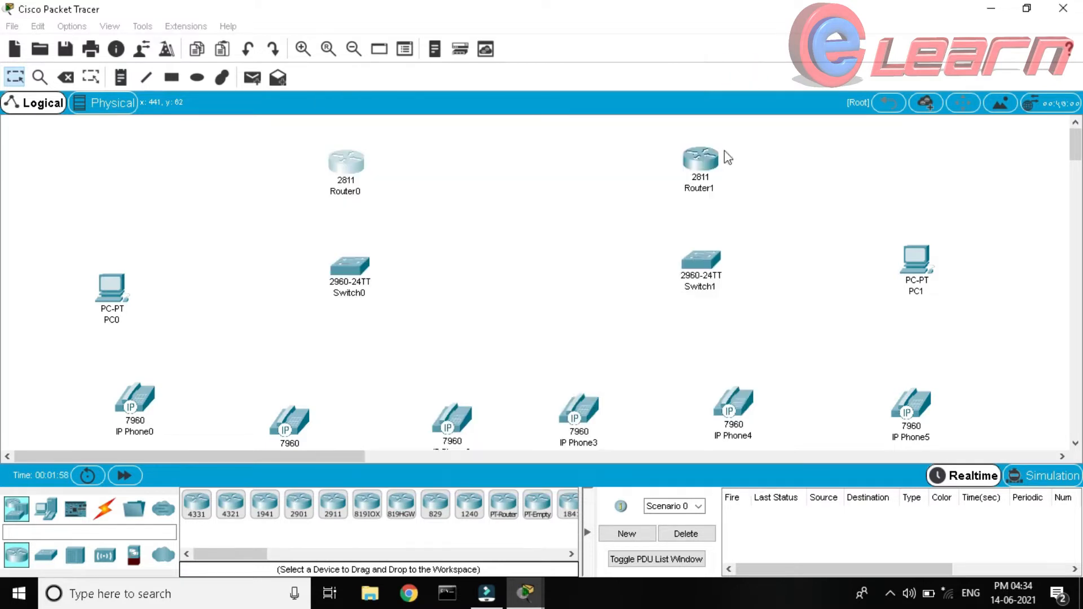
Install a WIC-2T module in a free slot of Router1 with its power off, and switch the router back on
click(700, 159)
click(493, 148)
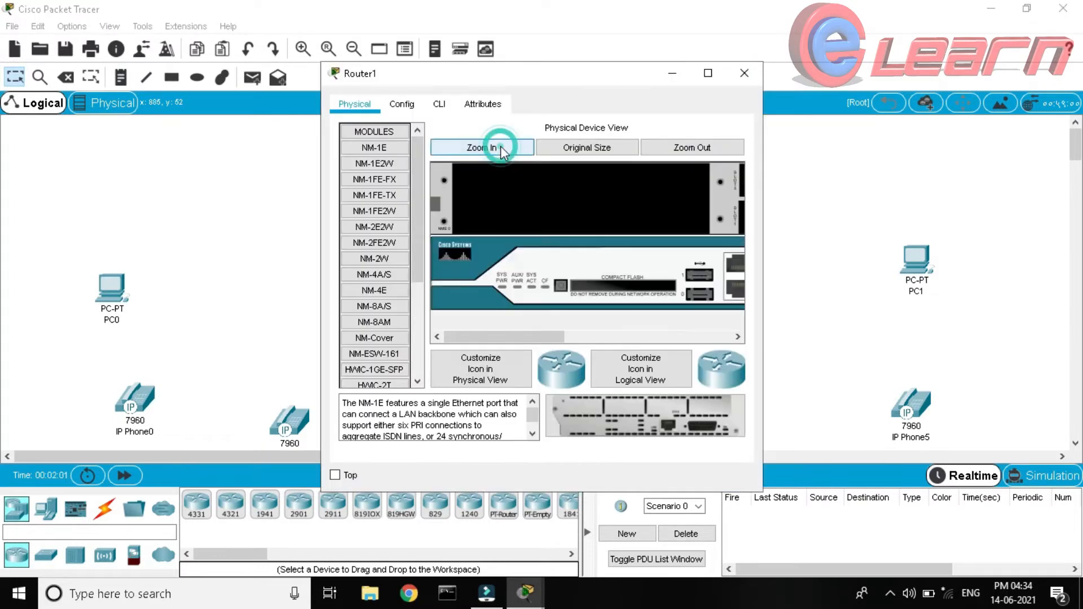
drag(508, 336, 690, 338)
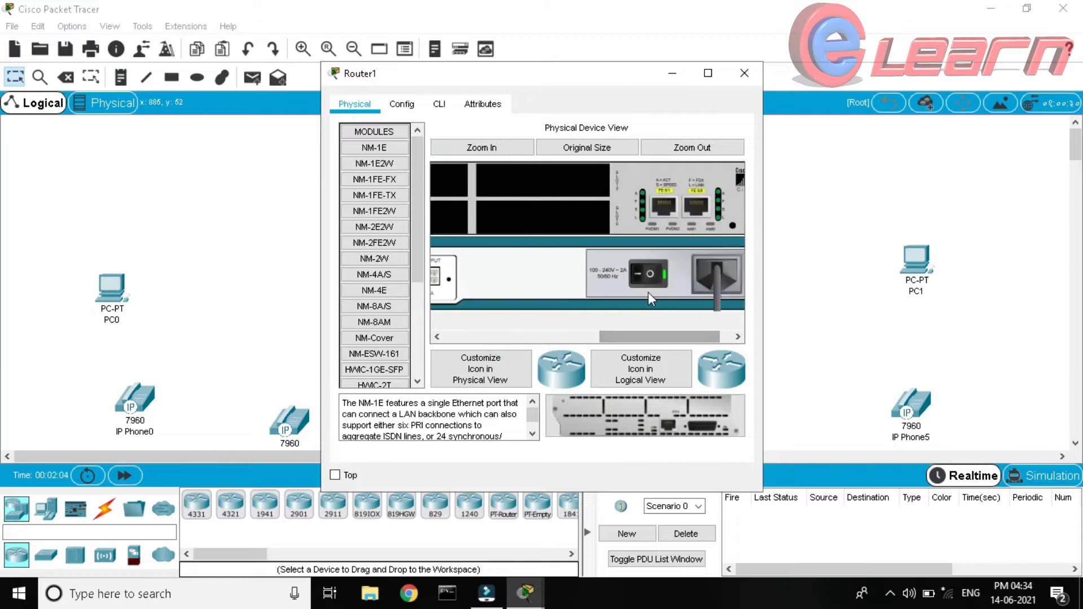
drag(421, 273, 422, 366)
click(388, 347)
drag(677, 410, 571, 219)
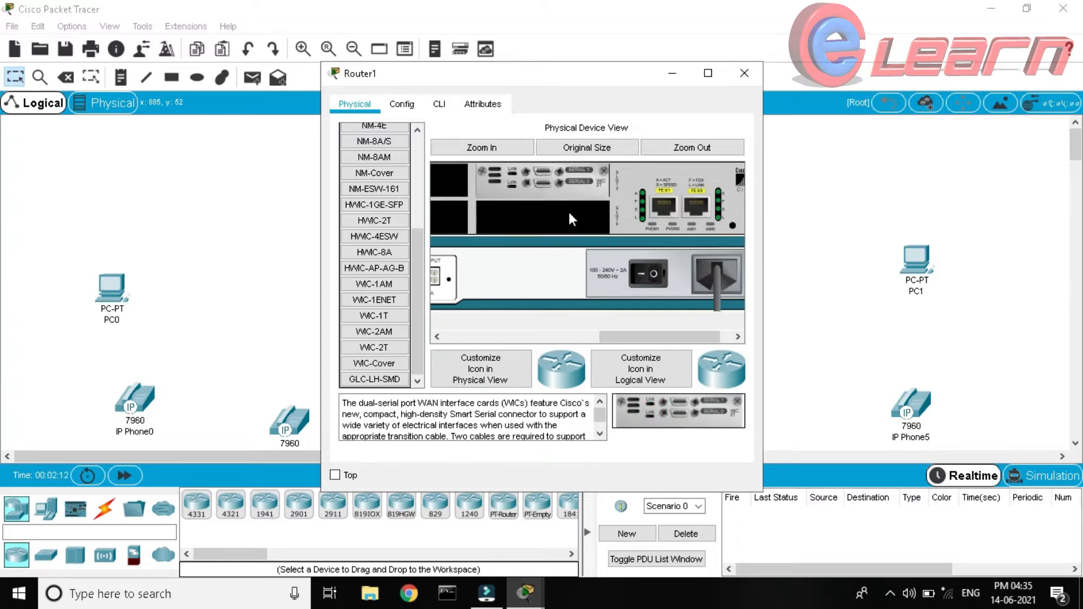
click(640, 281)
click(744, 73)
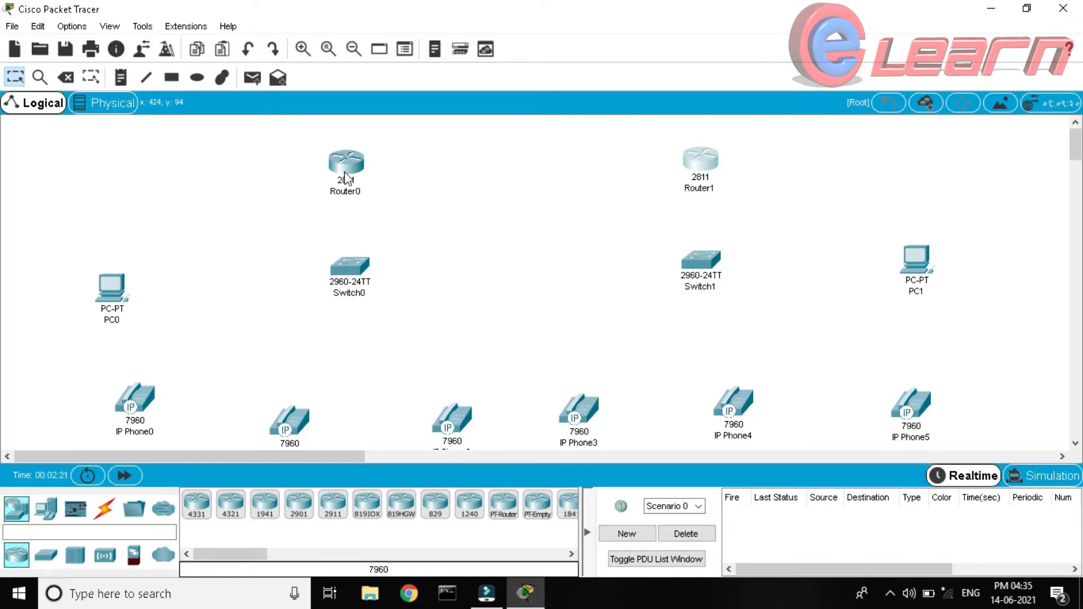
Connect Router0 to Switch0 with an automatically chosen cable type
click(104, 508)
click(197, 505)
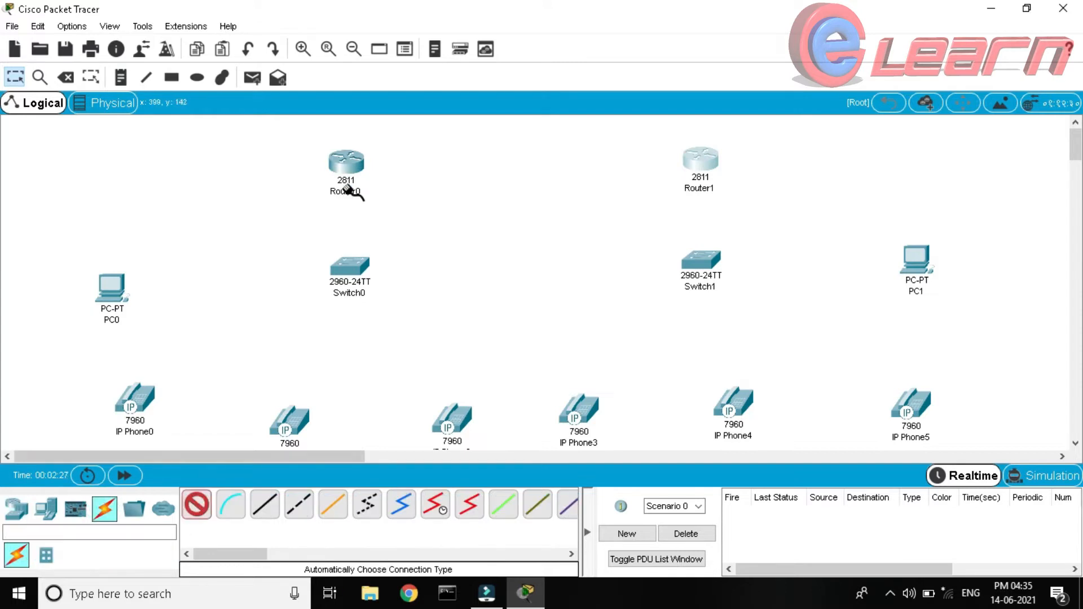
click(346, 163)
click(352, 266)
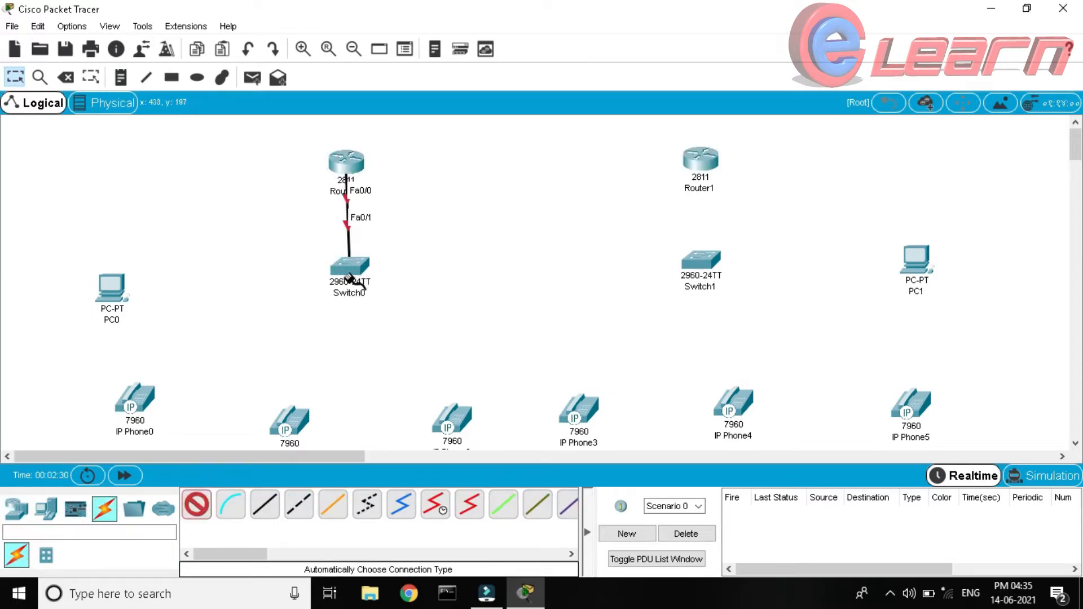
Connect Switch0 to the three IP phones below it and to PC0 with automatically chosen cables
click(345, 279)
click(451, 416)
click(355, 264)
click(289, 426)
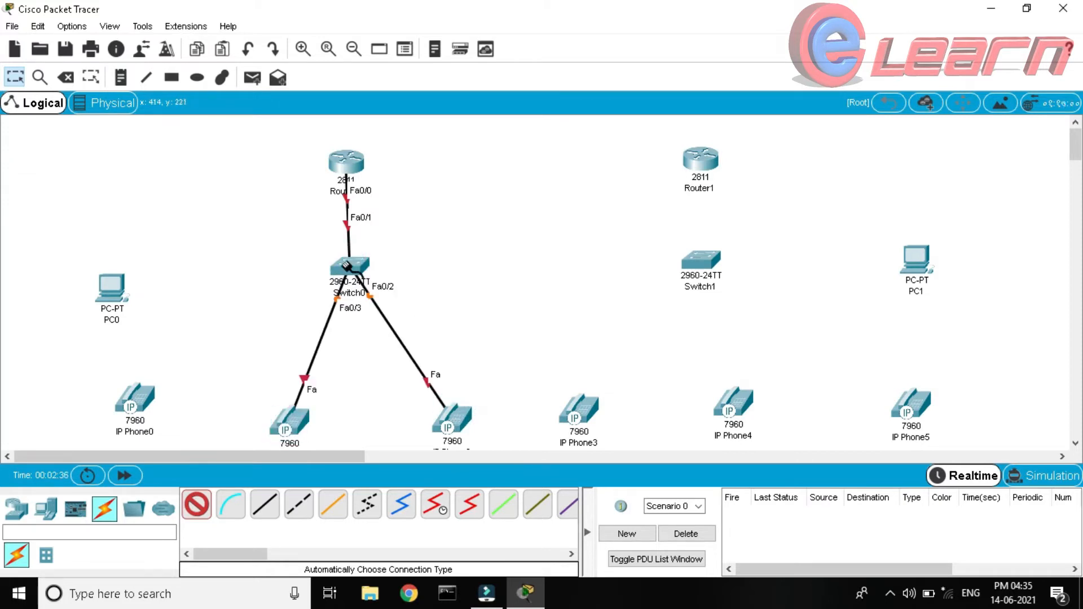
click(350, 265)
click(136, 399)
click(350, 265)
click(111, 287)
Connect Switch1 to Router1, IP Phone3, IP Phone4, IP Phone5 and PC1 with automatically chosen cables
click(701, 160)
click(701, 261)
click(701, 261)
click(578, 405)
click(701, 261)
click(733, 404)
click(705, 257)
click(910, 403)
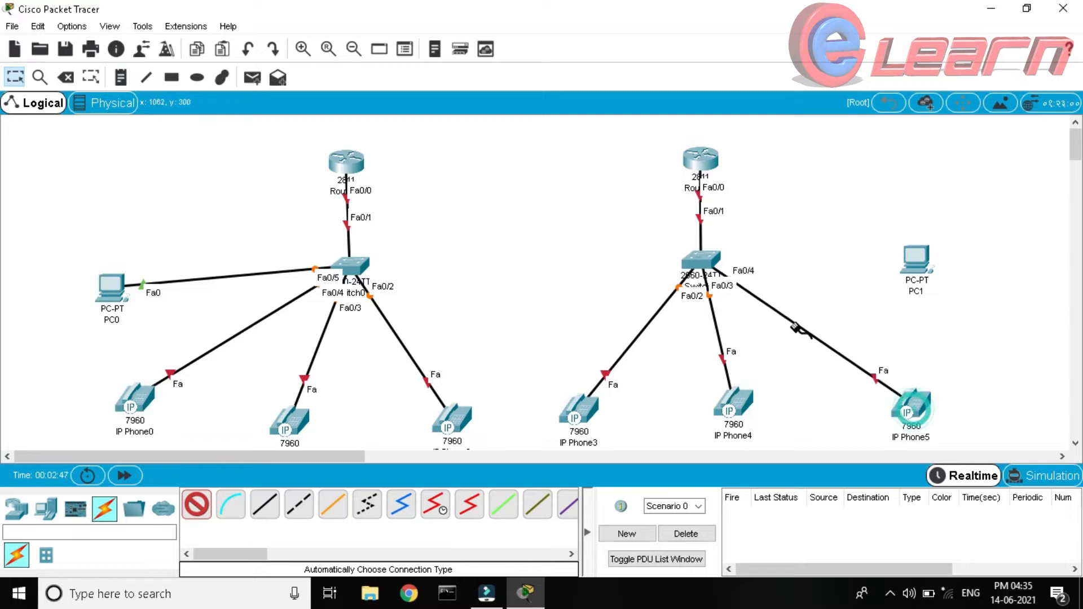
click(707, 265)
click(915, 258)
Link Router0 to Router1 with an automatically chosen connection and end the cabling
click(346, 162)
click(699, 161)
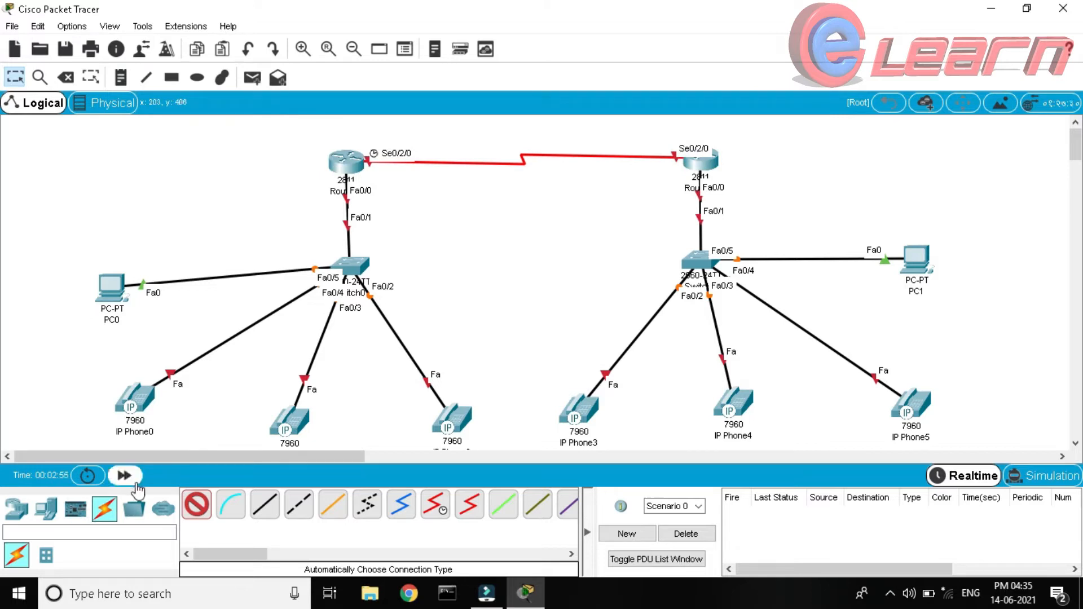
click(191, 506)
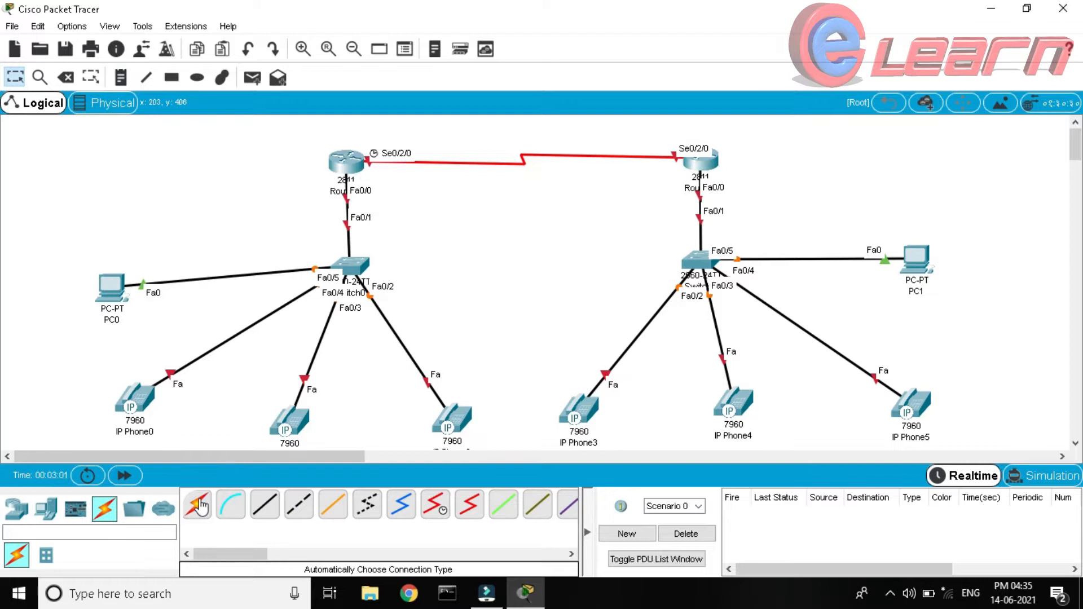
Add network notes: 192.168.1.0 above the link between the routers and 192.168.10.0 on the Router0–Switch0 link
click(121, 78)
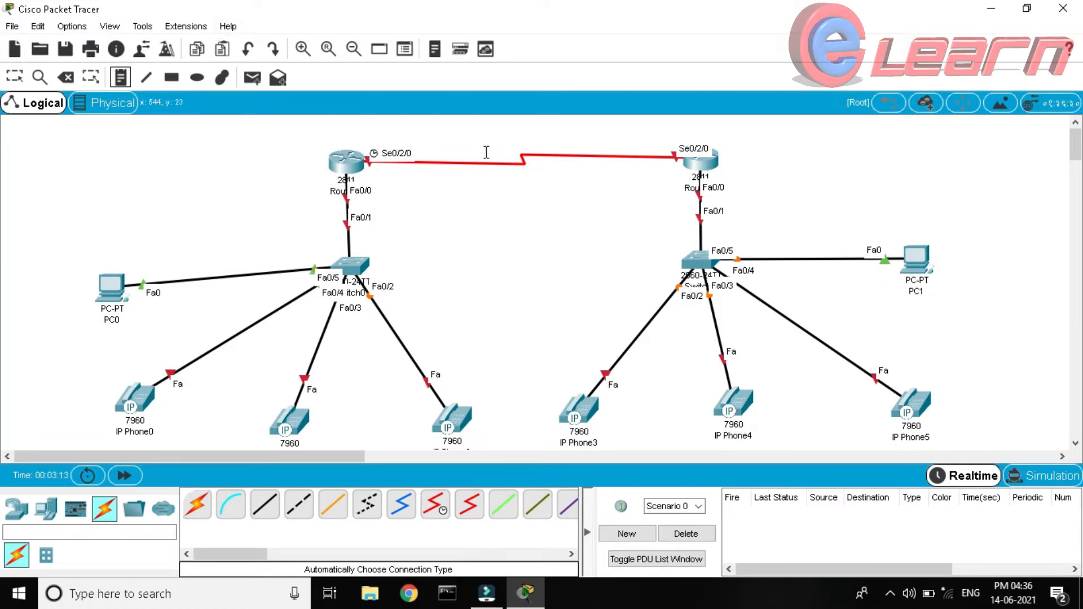
click(485, 137)
text(192.168.1.0)
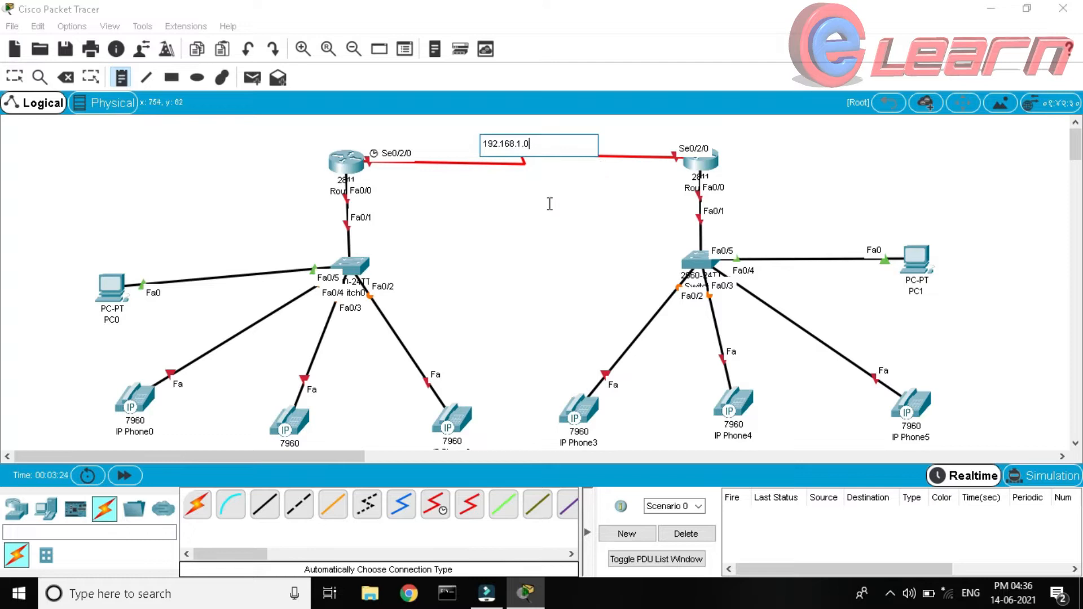
click(287, 210)
text(192.168.10.0)
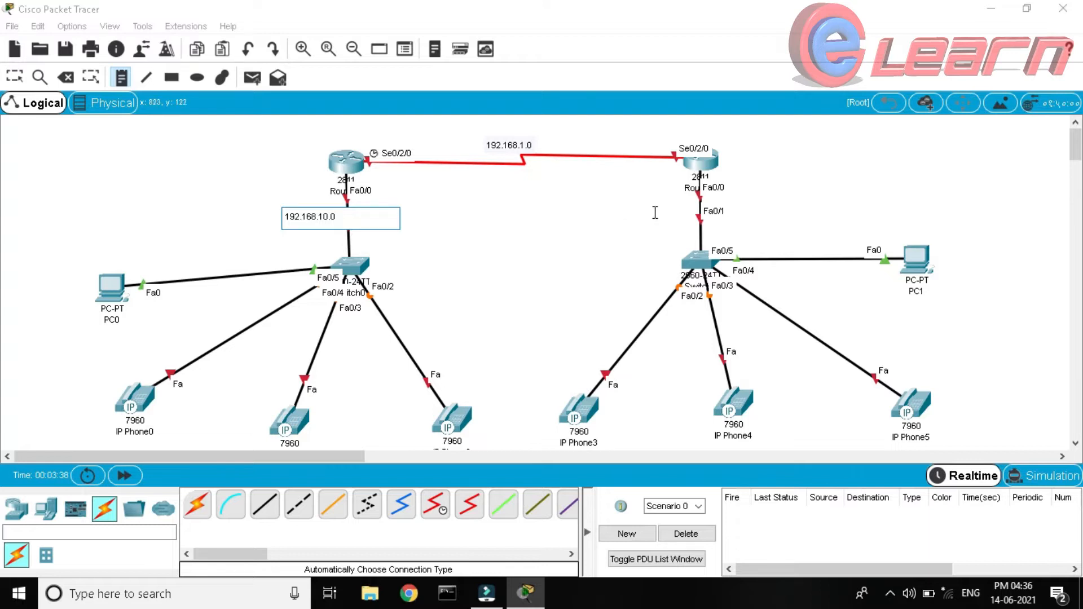
Add a two-line note reading "network" and "192.168.20.0" on the Router1–Switch1 link, and leave note placement
click(664, 214)
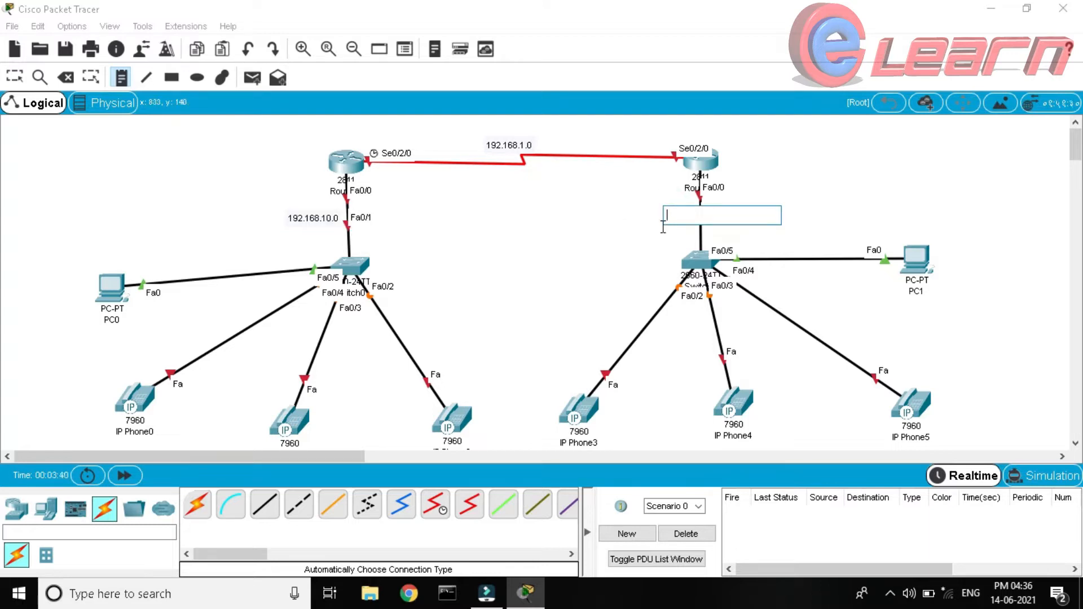
text(192.168.20.0)
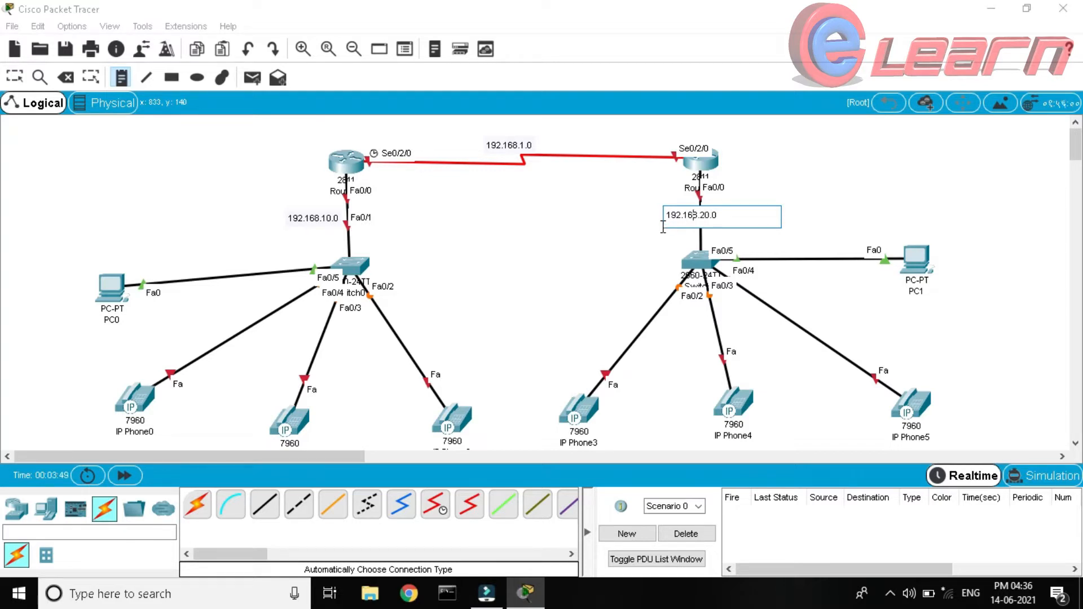
text(network)
key(Return)
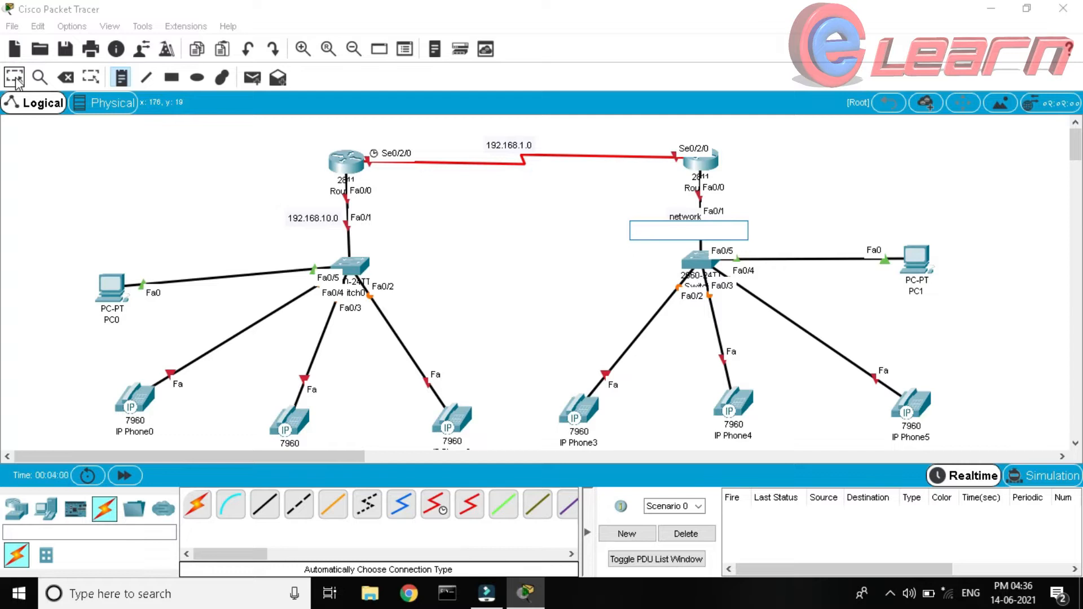
click(16, 80)
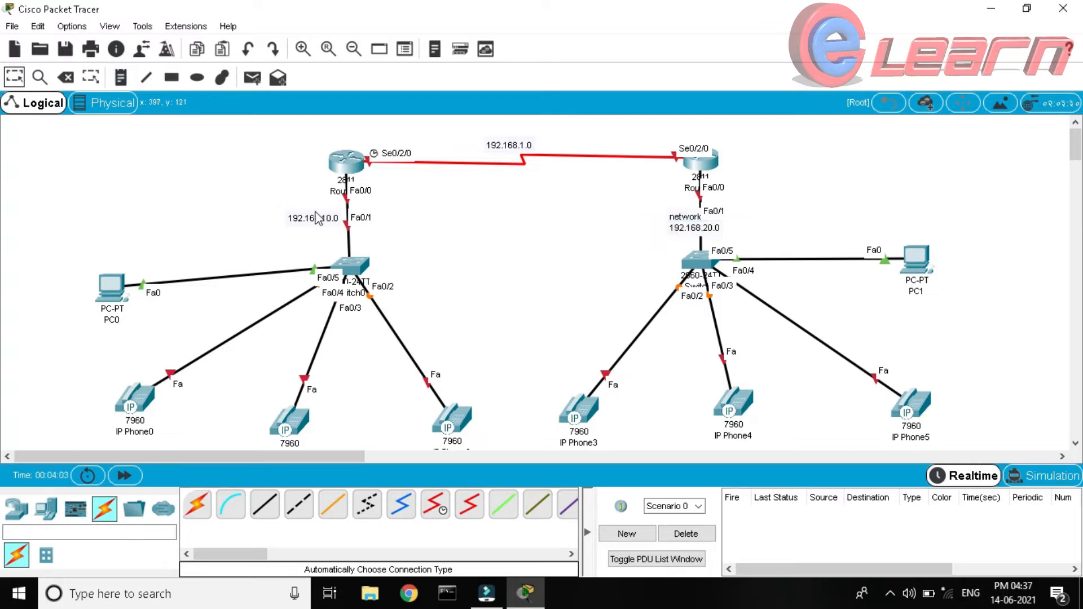
Insert the line "network" above the address in both the 192.168.10.0 and 192.168.1.0 notes
double_click(281, 219)
text(network)
key(Return)
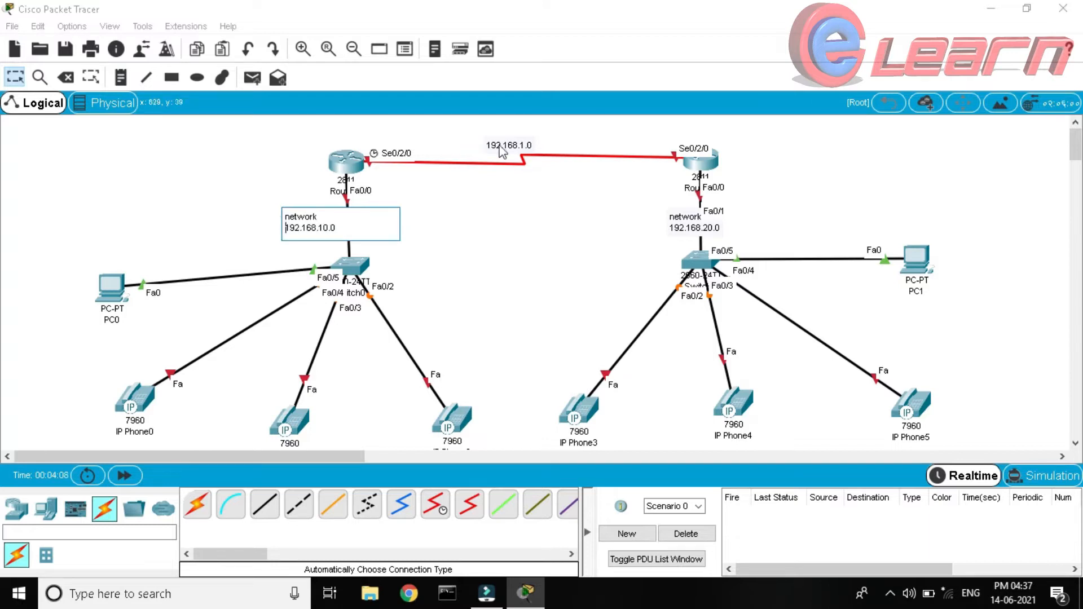
double_click(502, 146)
text(network)
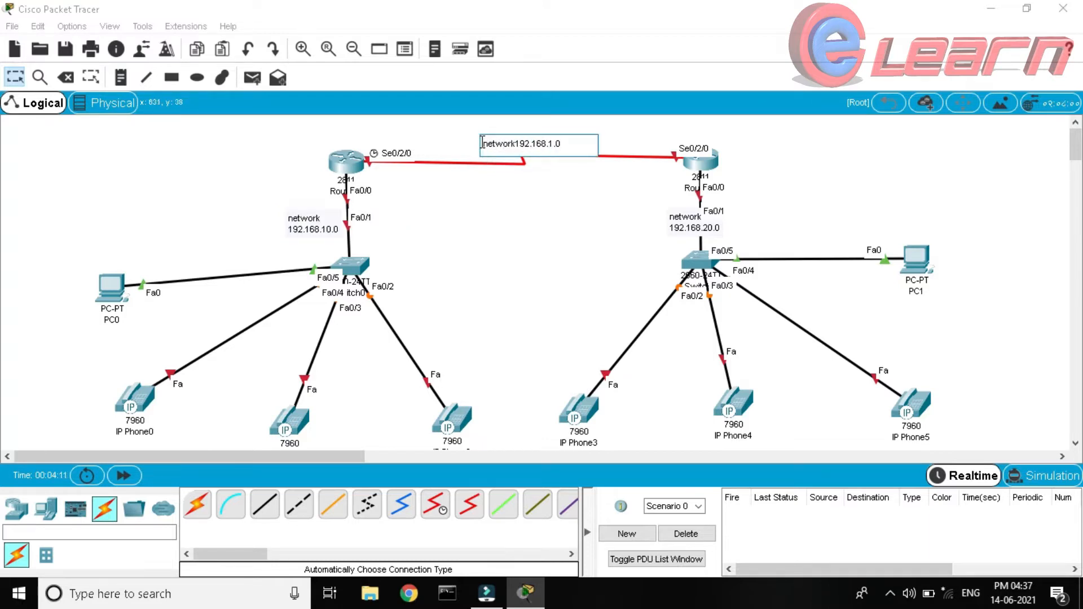
key(Return)
click(476, 205)
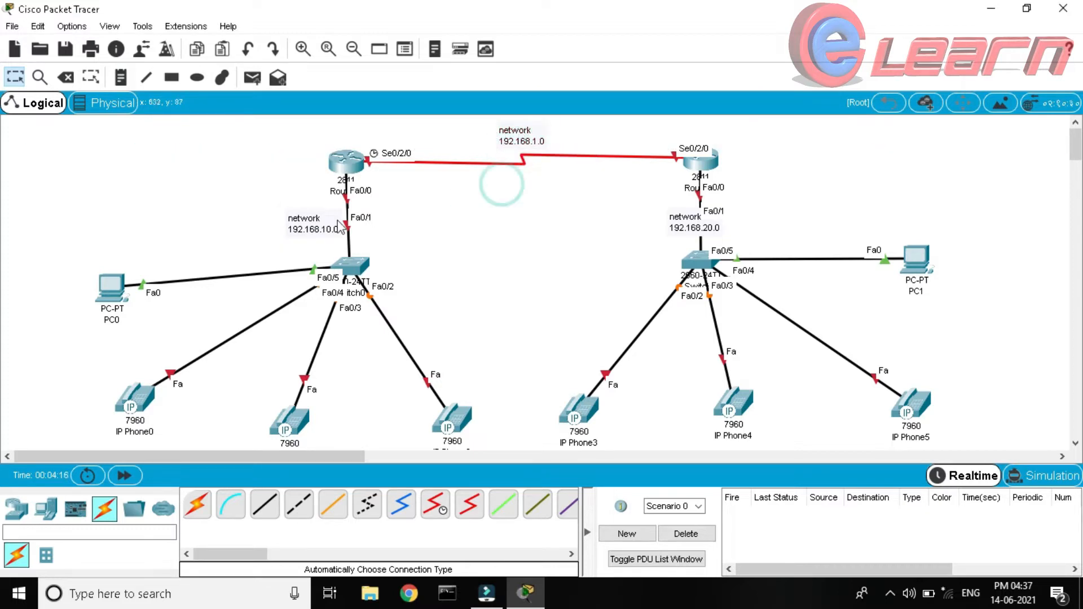
Shift the 192.168.10.0 and 192.168.20.0 notes to the left, clear of their router–switch links, and fast-forward the simulation time
double_click(309, 220)
click(249, 207)
drag(310, 223, 295, 225)
click(699, 224)
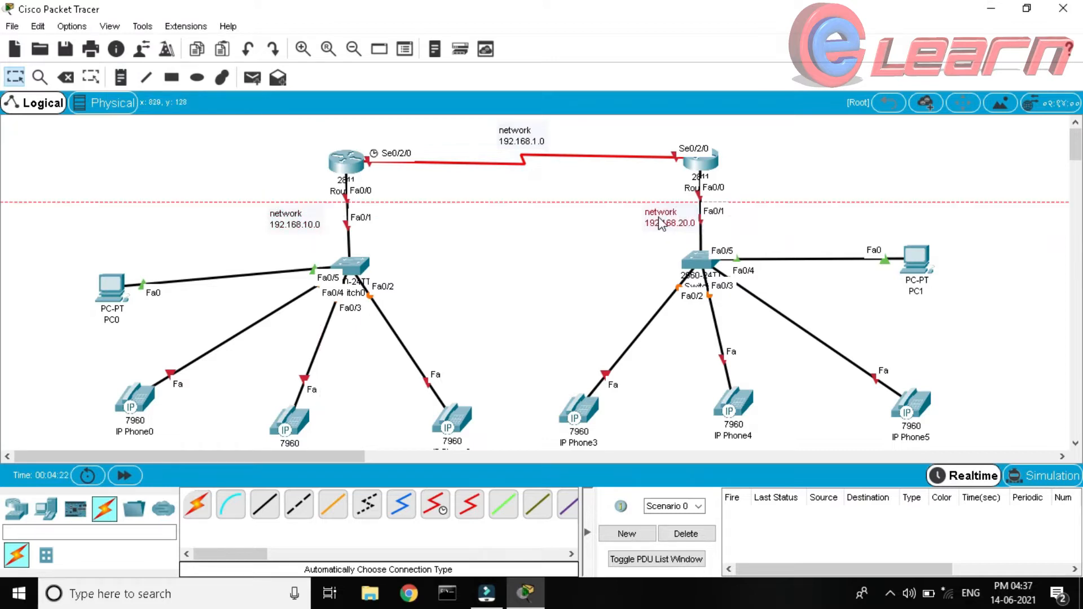
drag(694, 223, 675, 217)
click(630, 220)
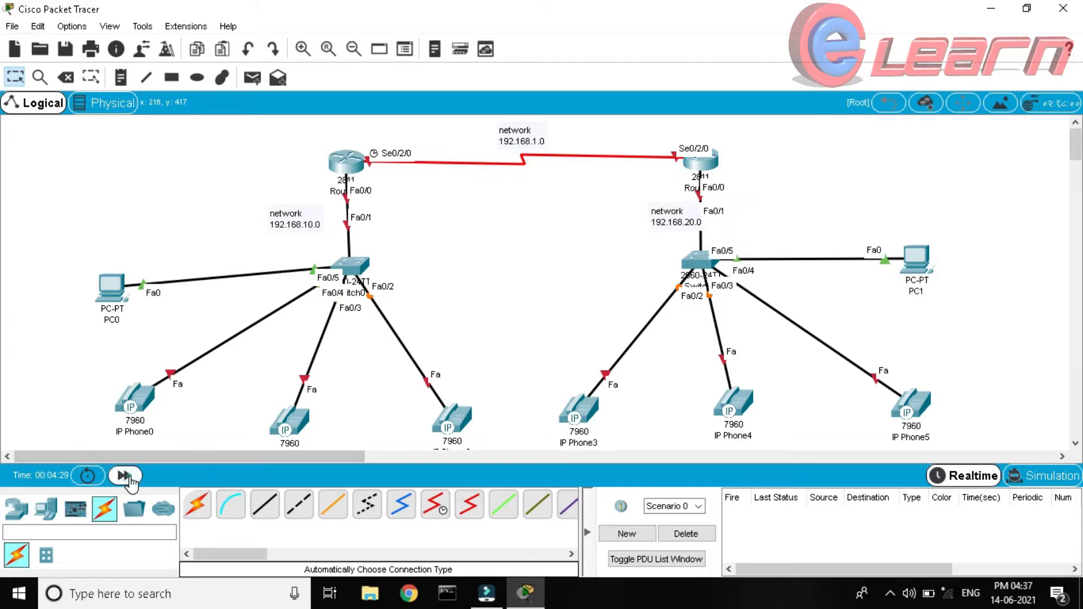
click(123, 475)
click(79, 271)
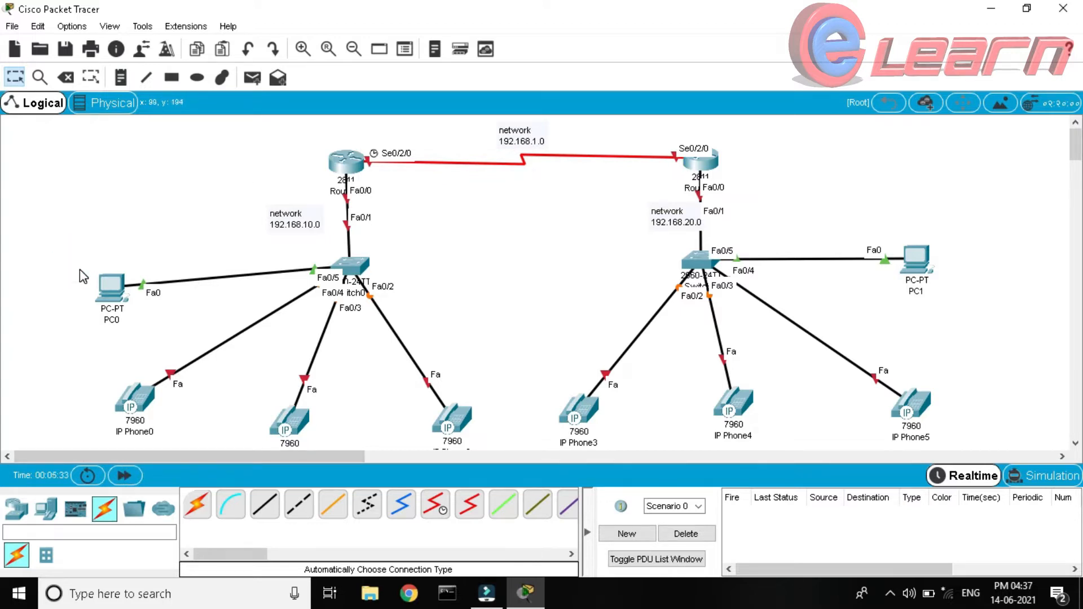
Set Router0's display name to "Building 1 R" and enter the same text as its hostname
click(359, 168)
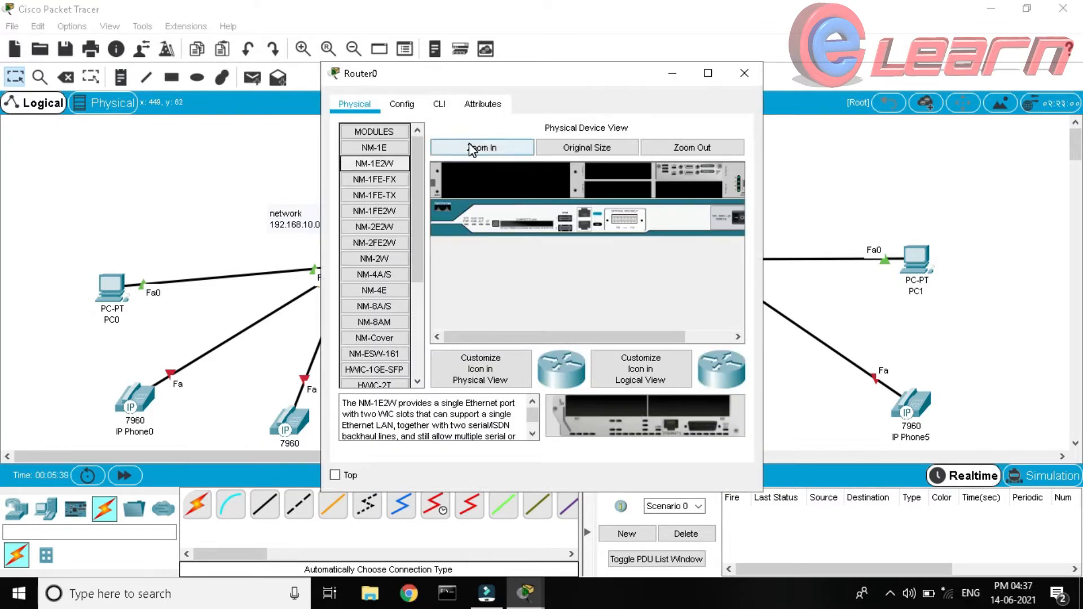
click(423, 106)
click(578, 175)
double_click(547, 177)
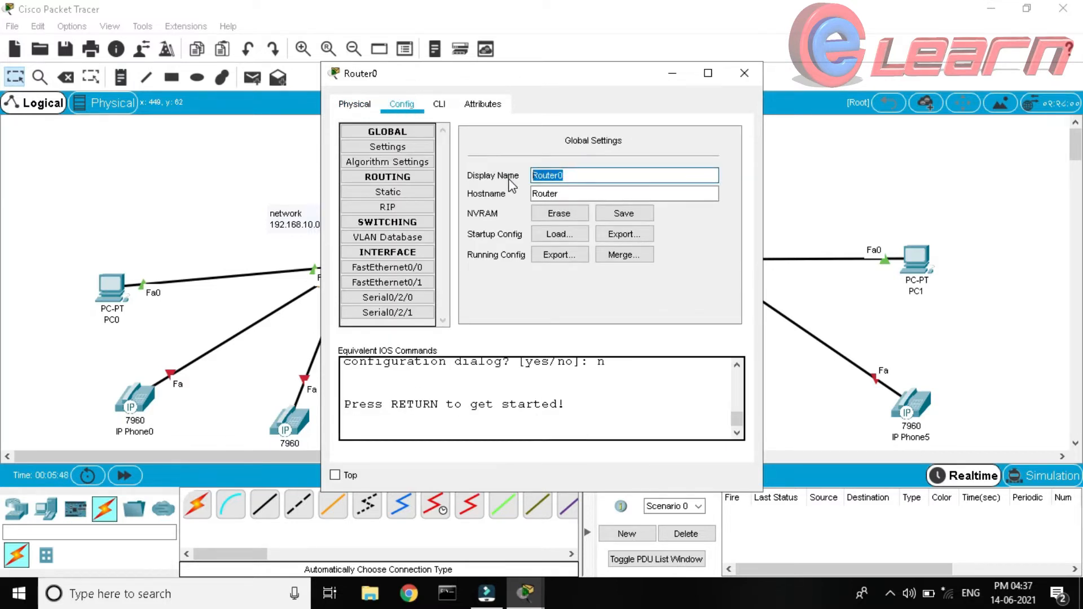
text(R)
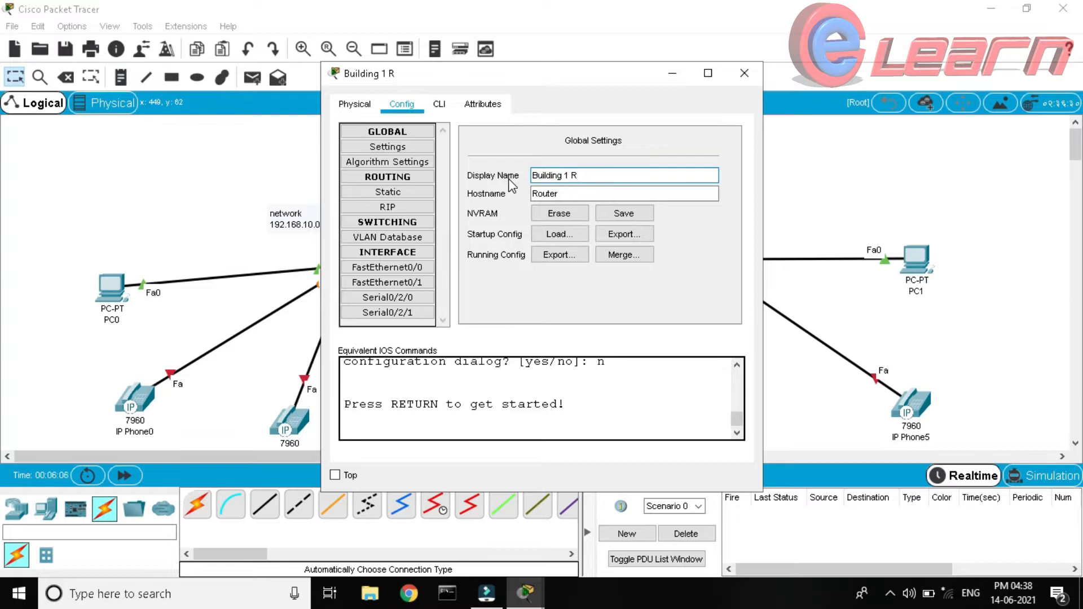
key(ctrl+a)
key(ctrl+c)
key(Tab)
key(ctrl+v)
Examine the generated hostname command in the Building 1 router's command line and close its window
click(439, 104)
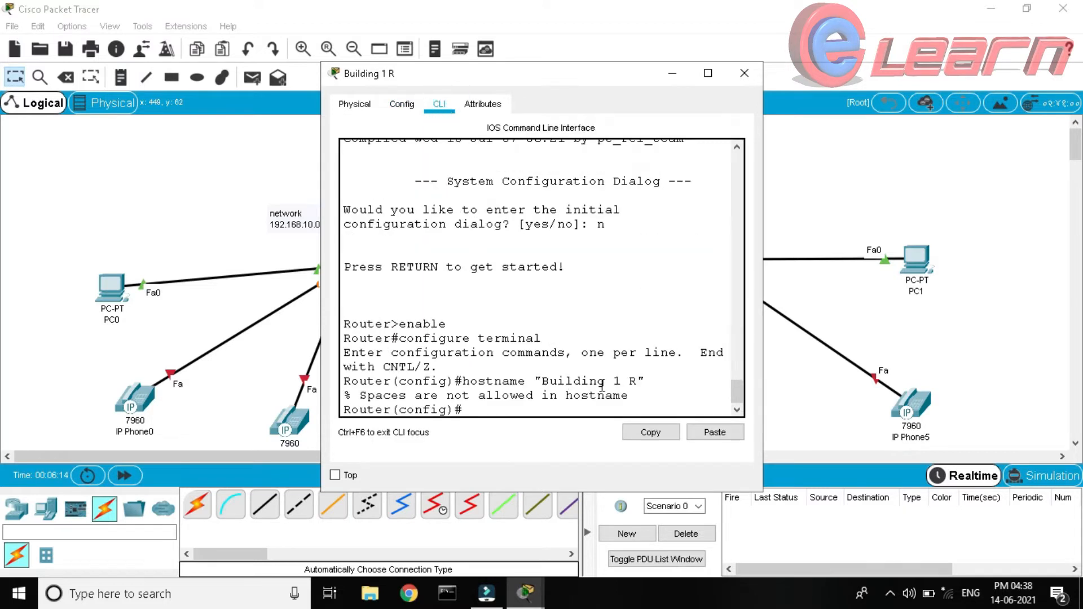
drag(652, 382, 344, 382)
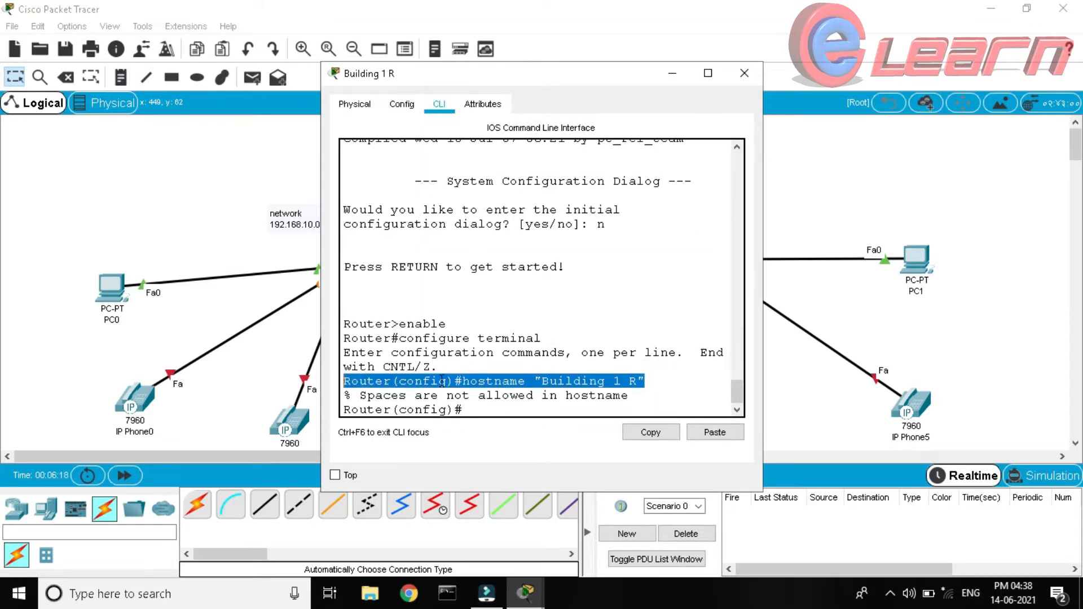
click(641, 390)
click(745, 72)
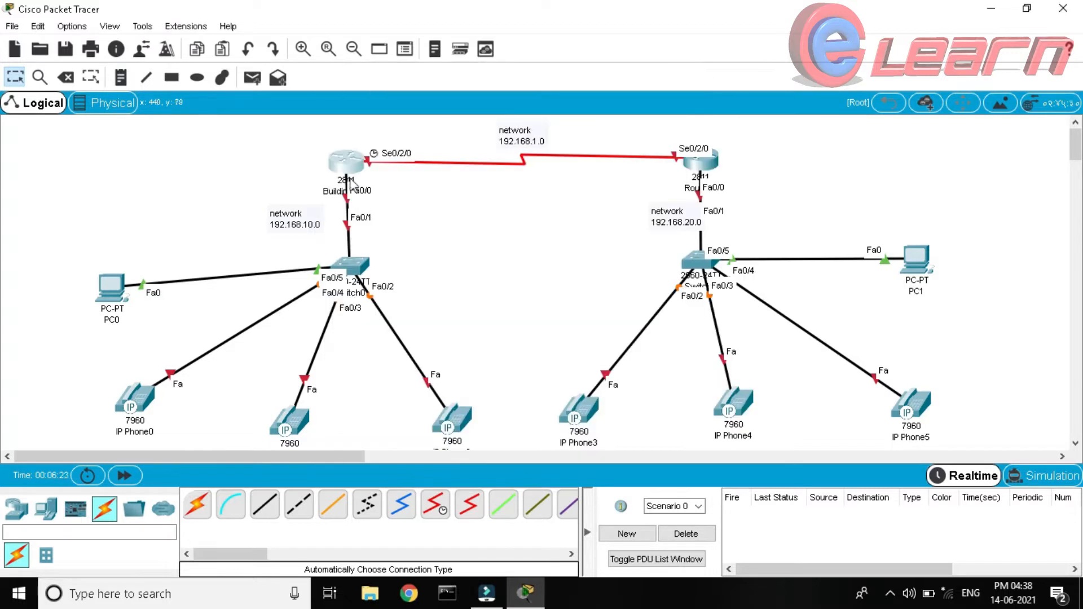
On Router1's command line, decline the initial configuration dialog and enter global configuration mode with ena and conf t
double_click(699, 162)
text(no)
key(Return)
text(ena)
key(Return)
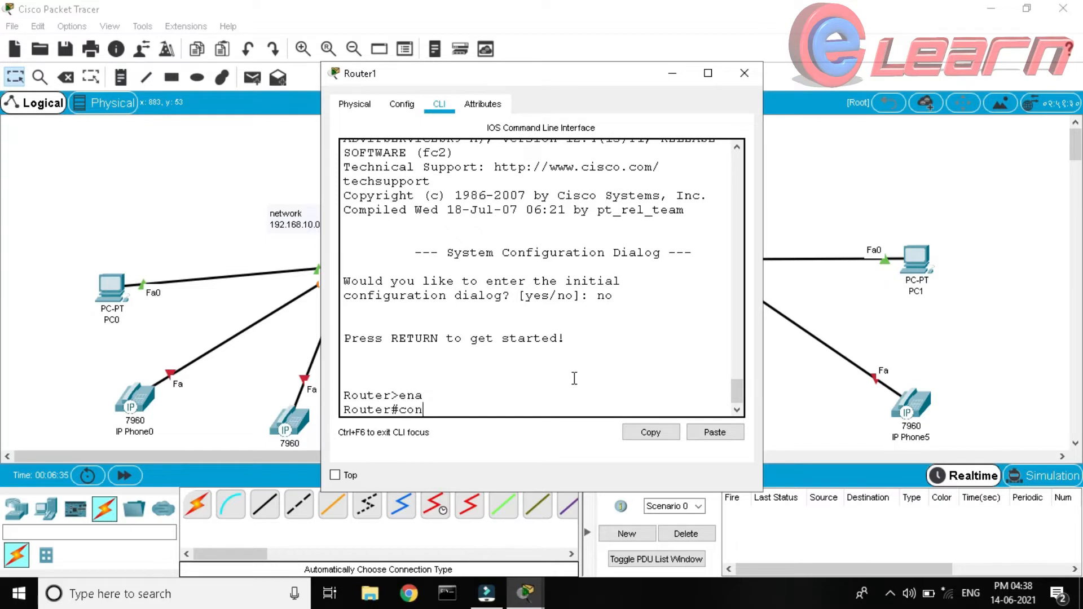
text(conf t)
key(Return)
Try to set Router1's hostname with the command "hostname Building 2 R", and close its window
text(hostname Building 2 R)
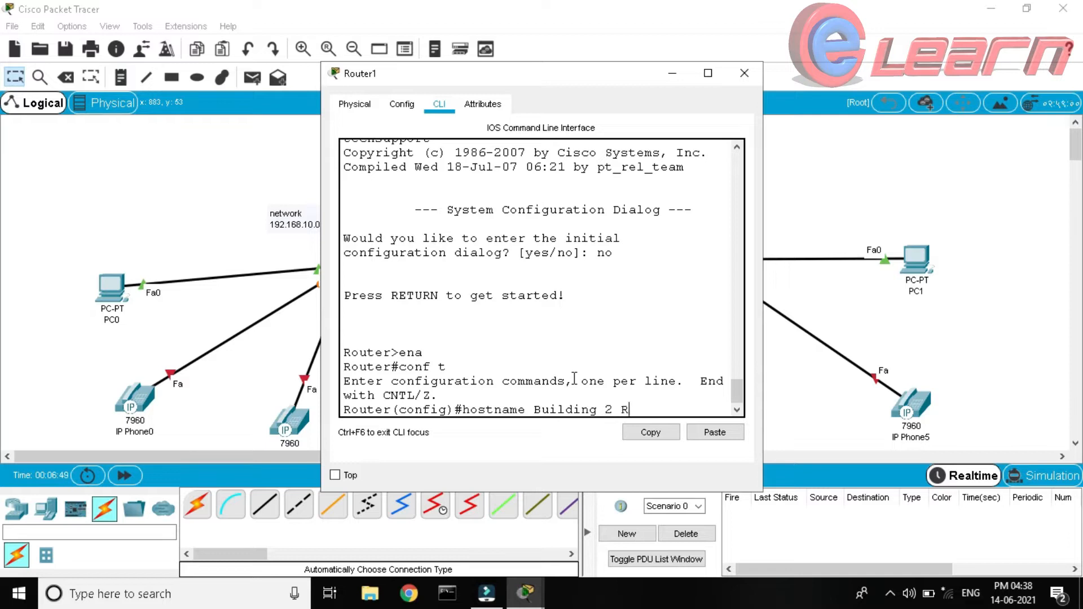
key(Return)
key(Return)
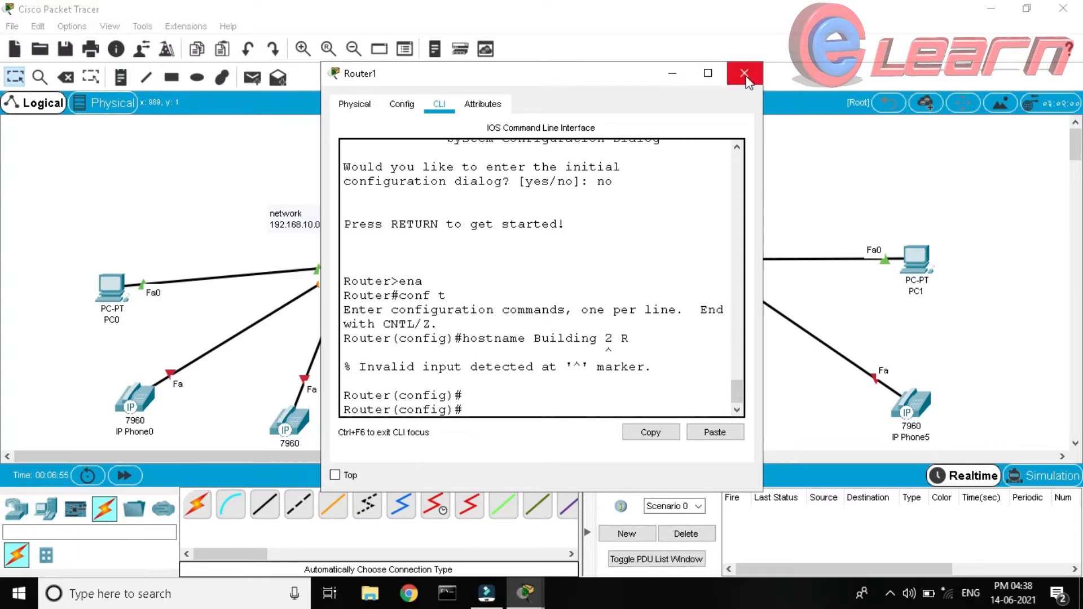
click(745, 73)
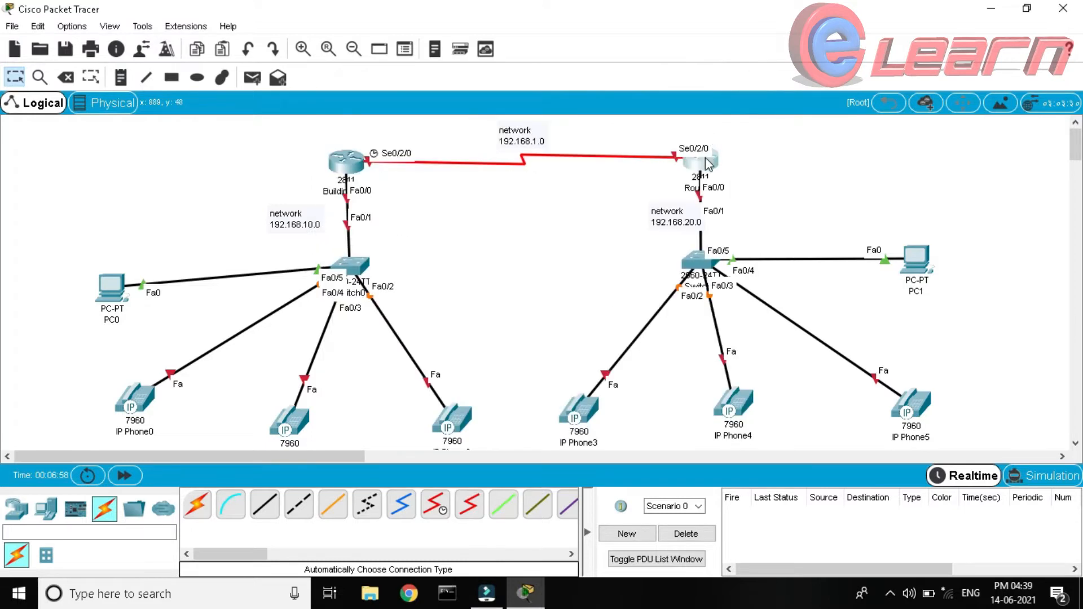
Set Router1's display name to "Building 2 R" and enter the same text as its hostname
click(705, 158)
click(400, 106)
click(354, 104)
click(401, 103)
double_click(572, 179)
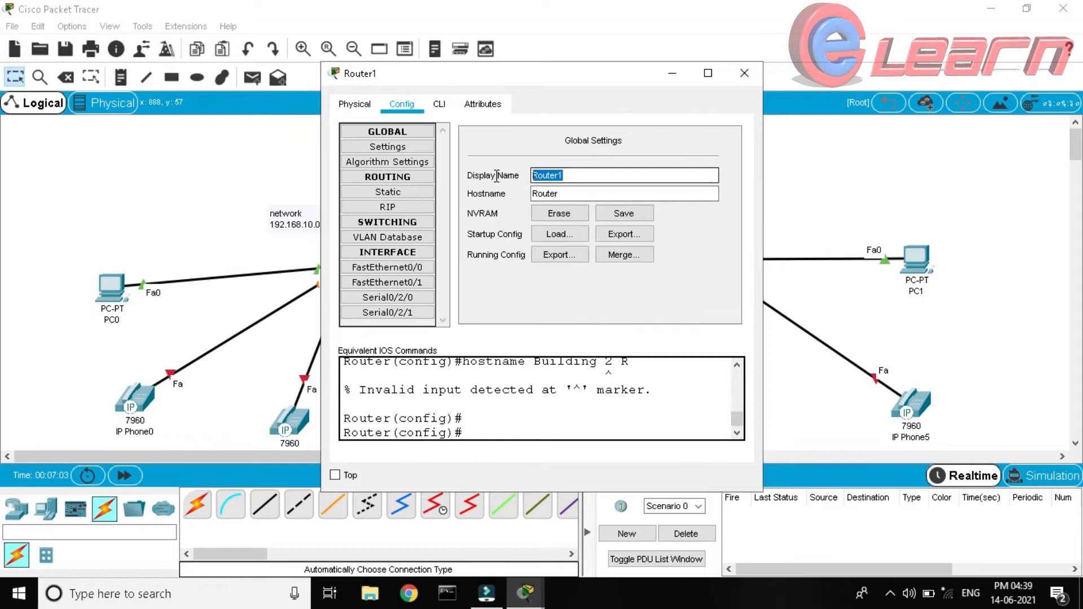
text(Building 2 R)
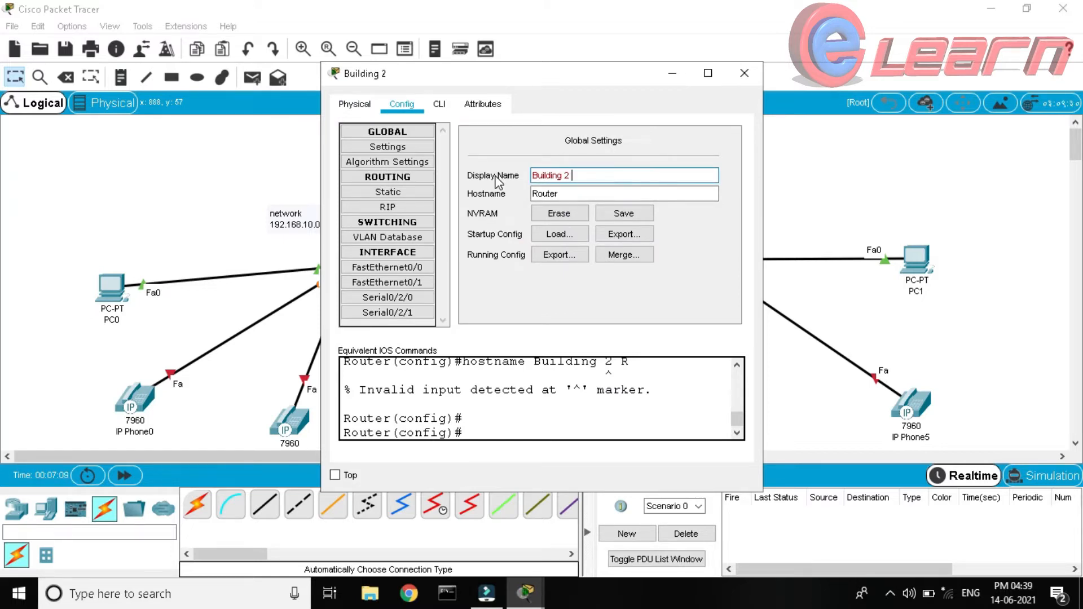
key(ctrl+a)
key(ctrl+c)
click(533, 194)
key(ctrl+a)
key(ctrl+v)
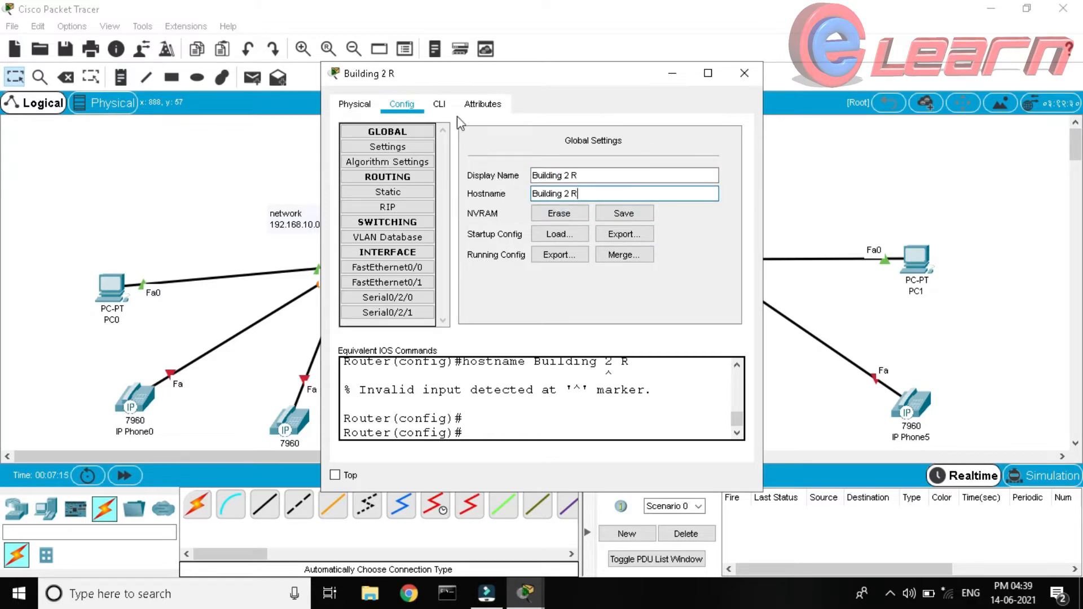
Examine the generated hostname command in the Building 2 router's command line and close its window
click(439, 104)
drag(646, 377, 346, 387)
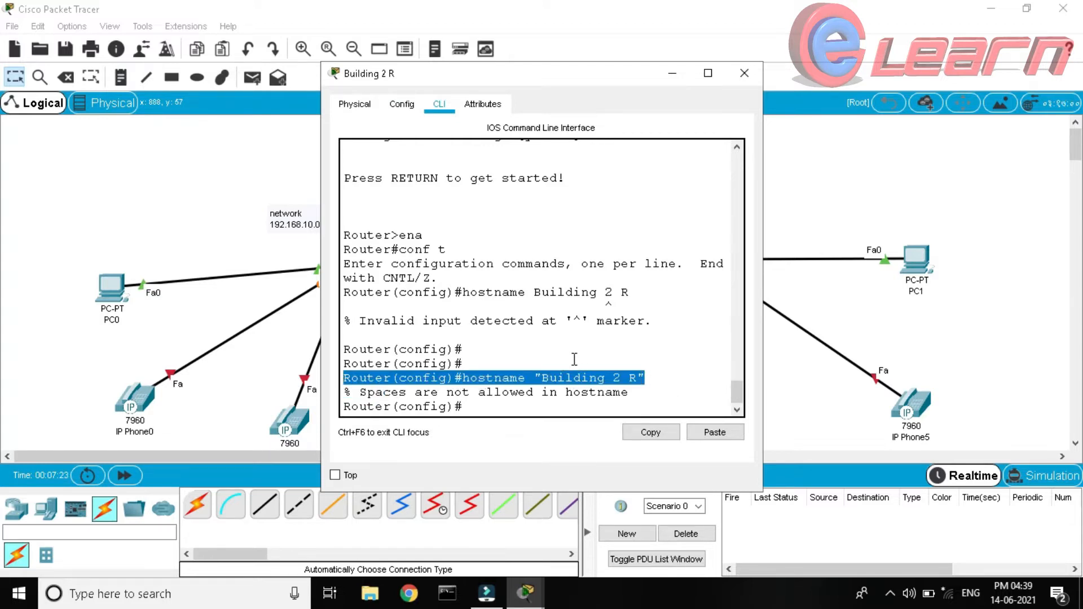
click(543, 370)
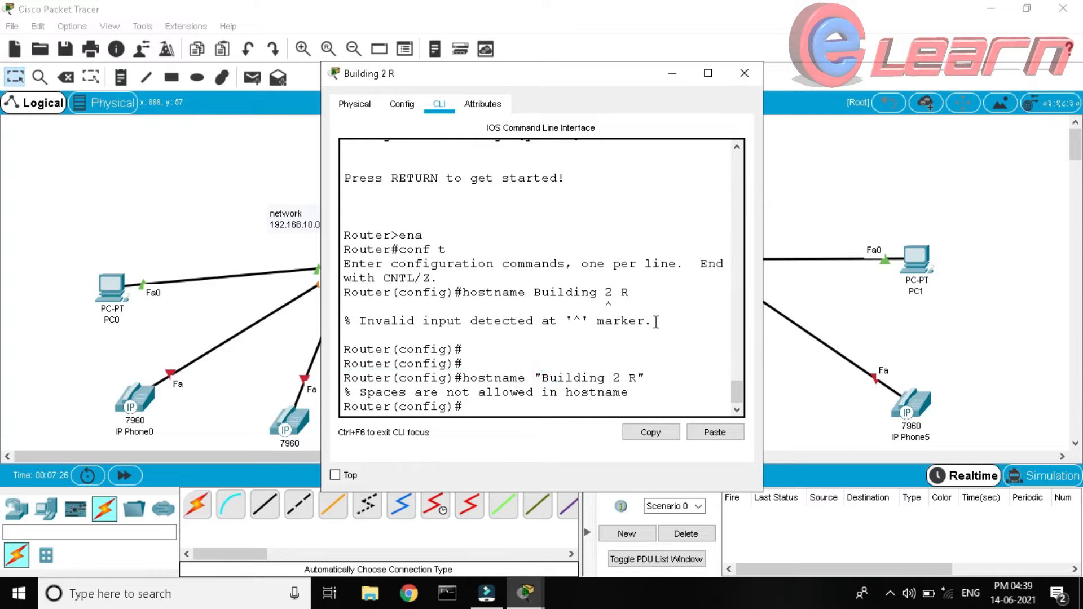
click(743, 73)
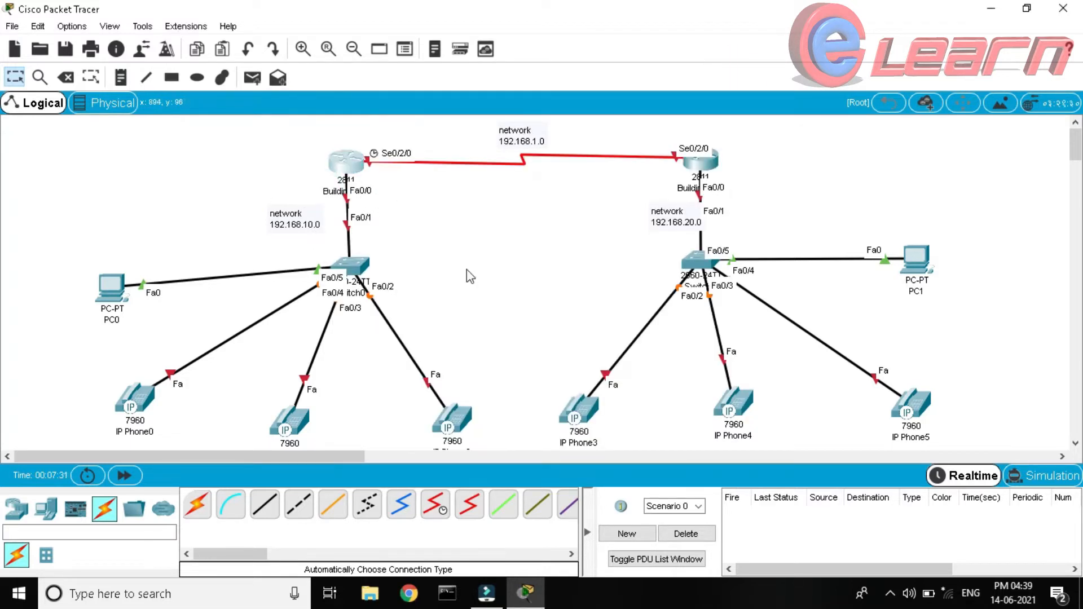
Set Switch0's display name to "Bulding 1 S" and enter the same text as its hostname
click(363, 270)
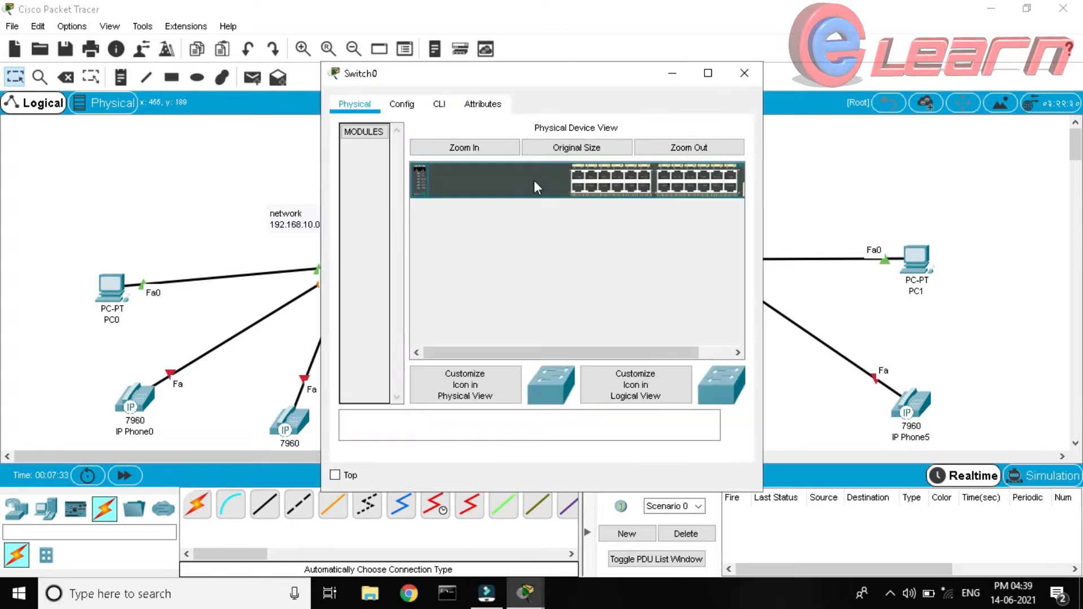
click(401, 103)
double_click(552, 175)
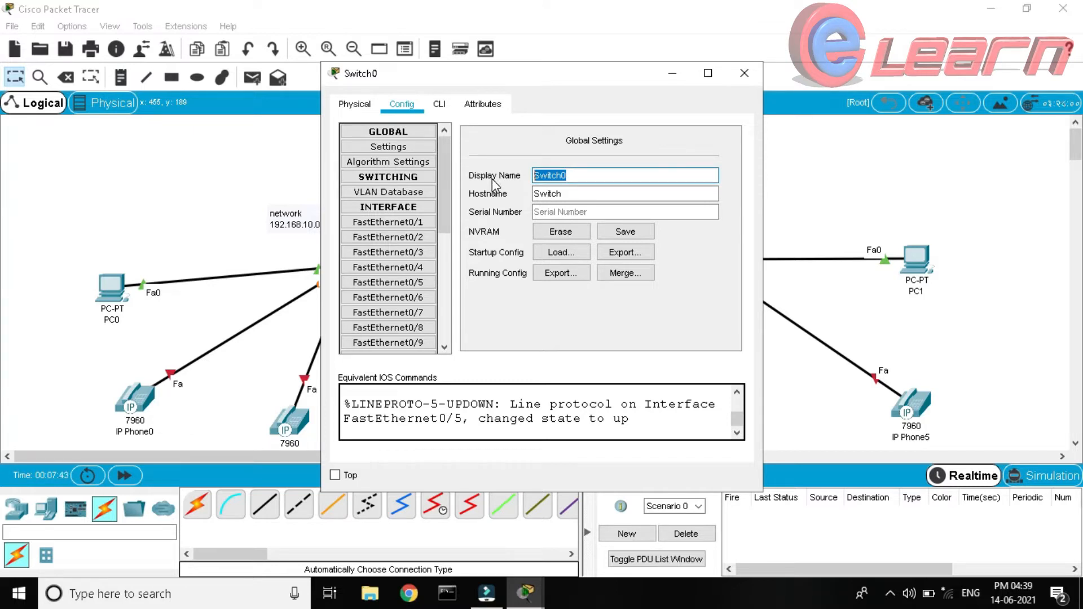
text(Bulding 1 S)
drag(581, 176, 545, 160)
key(ctrl+c)
key(Tab)
key(ctrl+v)
Examine the generated hostname command in the first building switch's command line and close its window
click(439, 104)
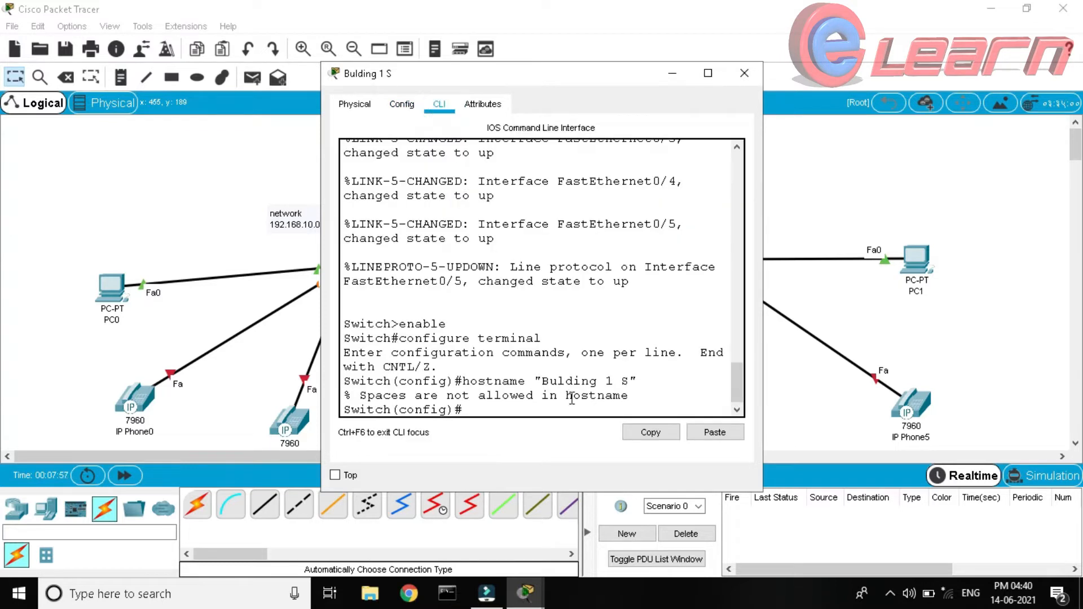
drag(644, 383, 346, 385)
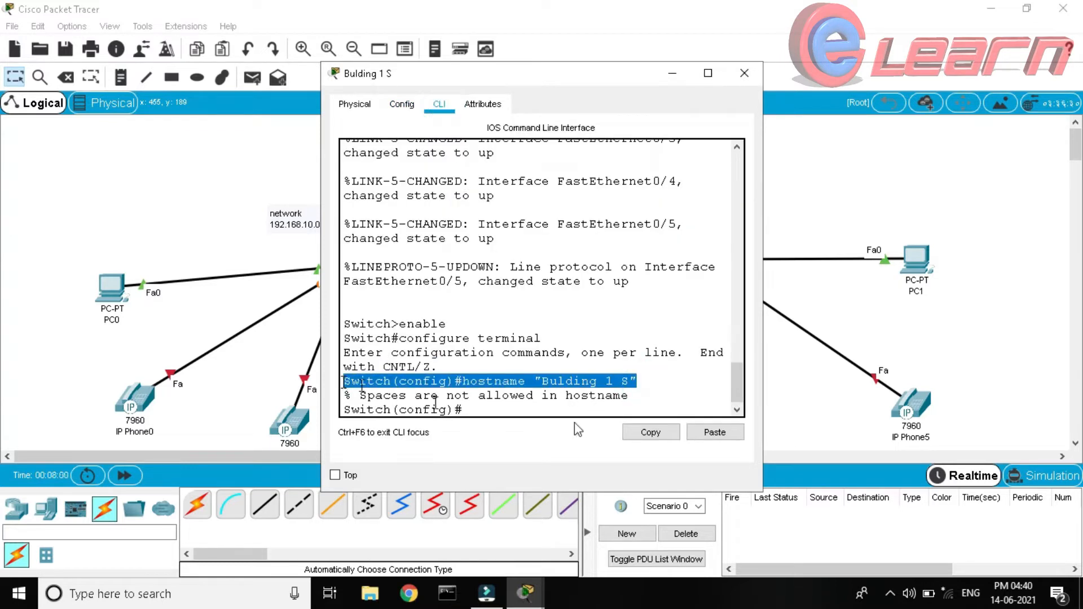
click(745, 73)
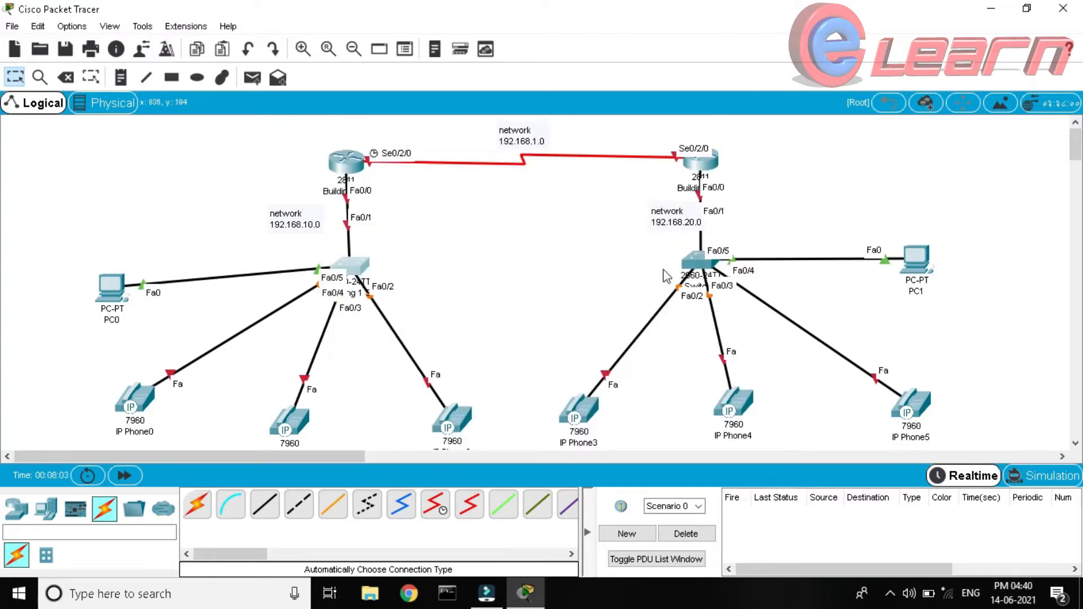
Set Switch1's display name to "Building 2 S" and copy that text into its hostname
click(697, 261)
click(439, 105)
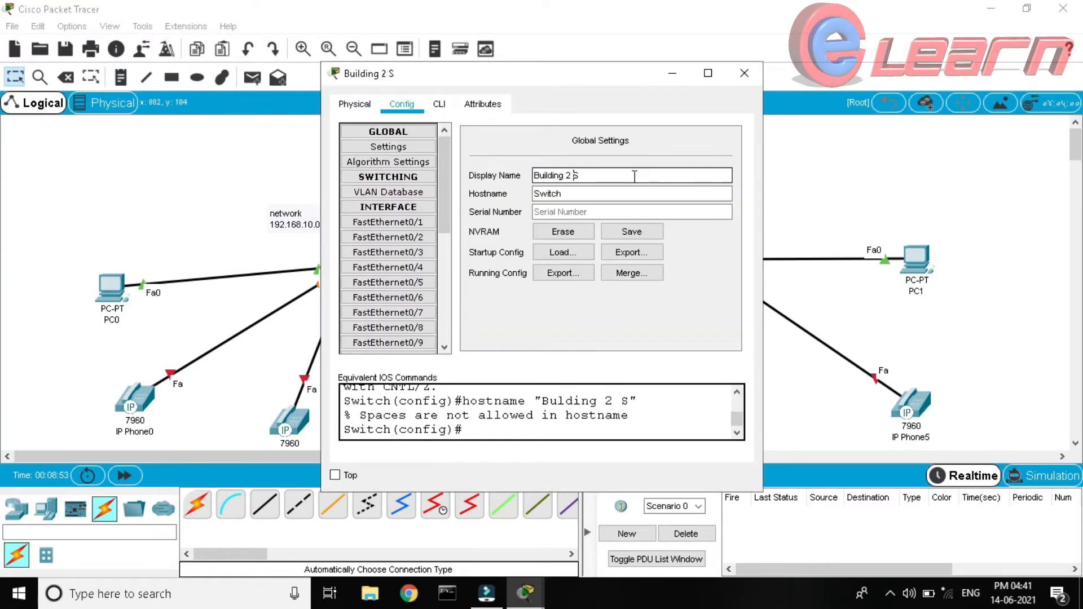
drag(632, 175, 529, 175)
double_click(562, 193)
key(ctrl+v)
Examine the generated hostname commands in the Building 2 switch's command line and return to its global settings
click(440, 104)
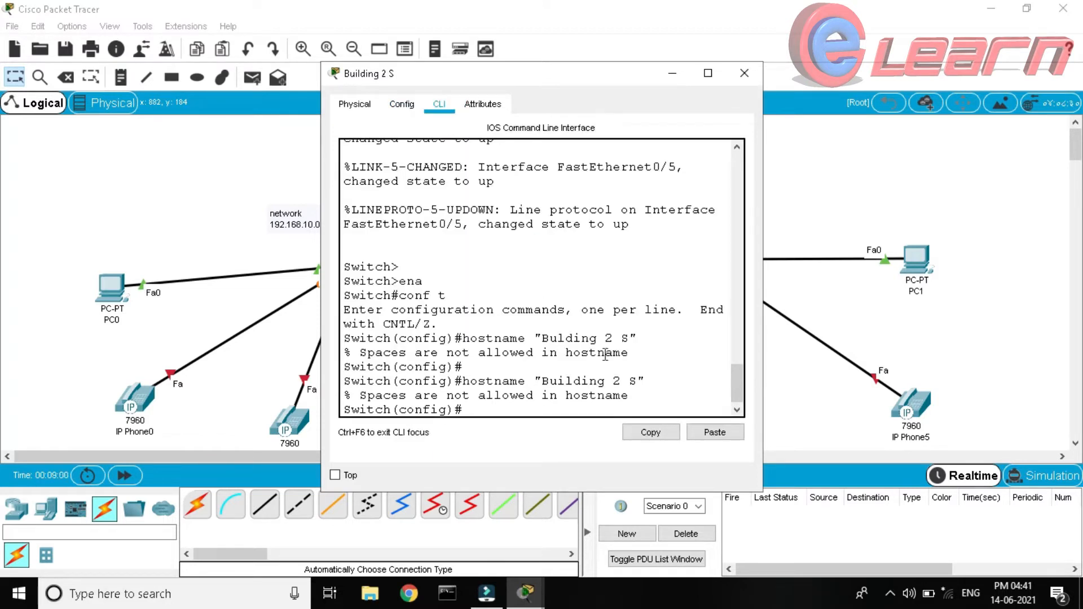
click(641, 388)
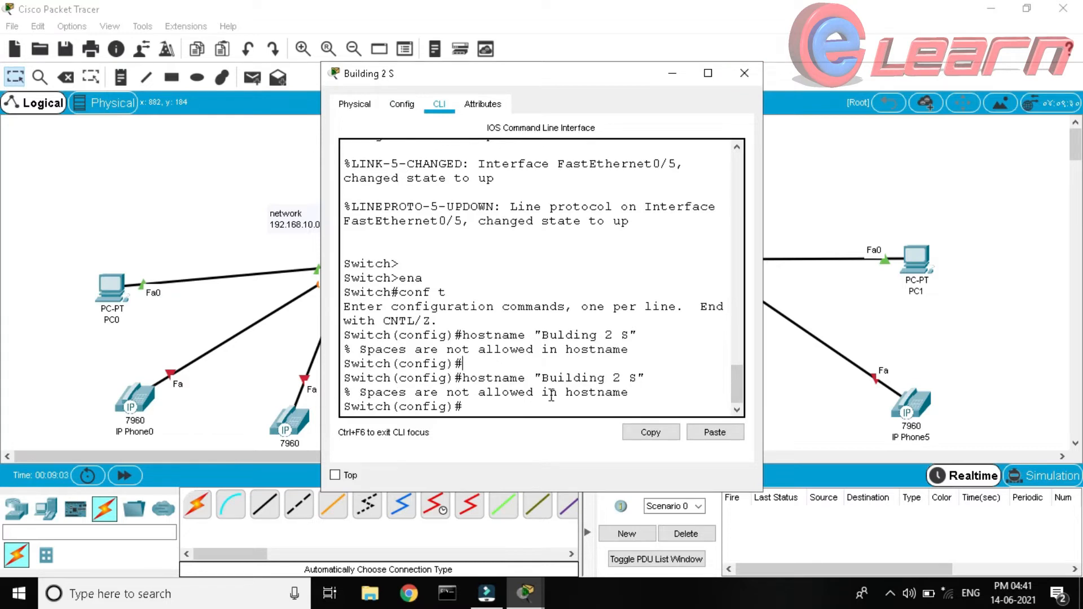
click(402, 103)
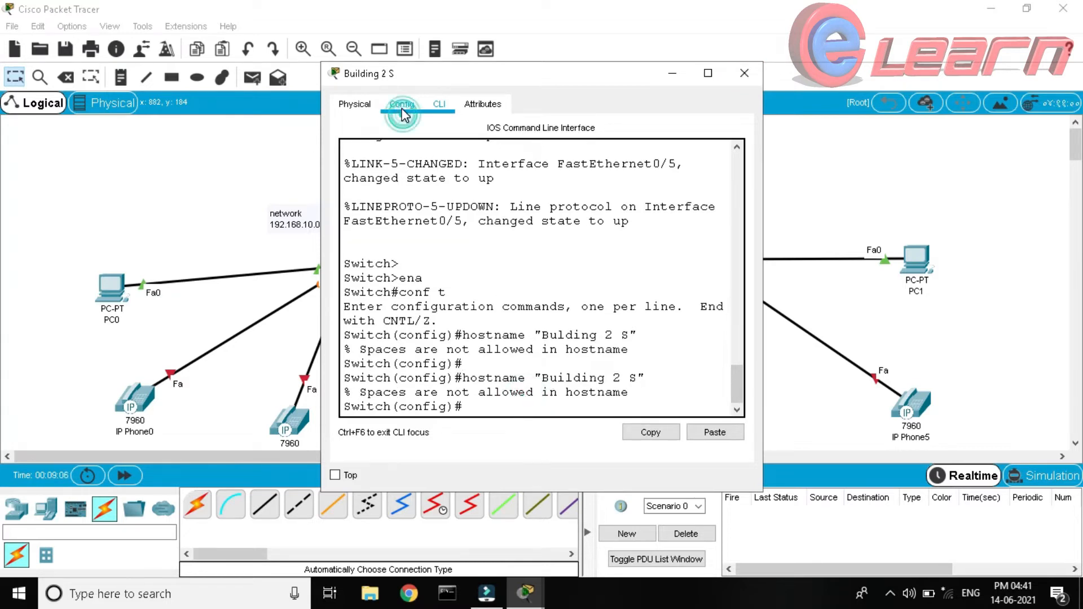
Try again to copy the display name "Building 2 S" into the second building switch's hostname and check the generated command
click(581, 191)
key(shift+Tab)
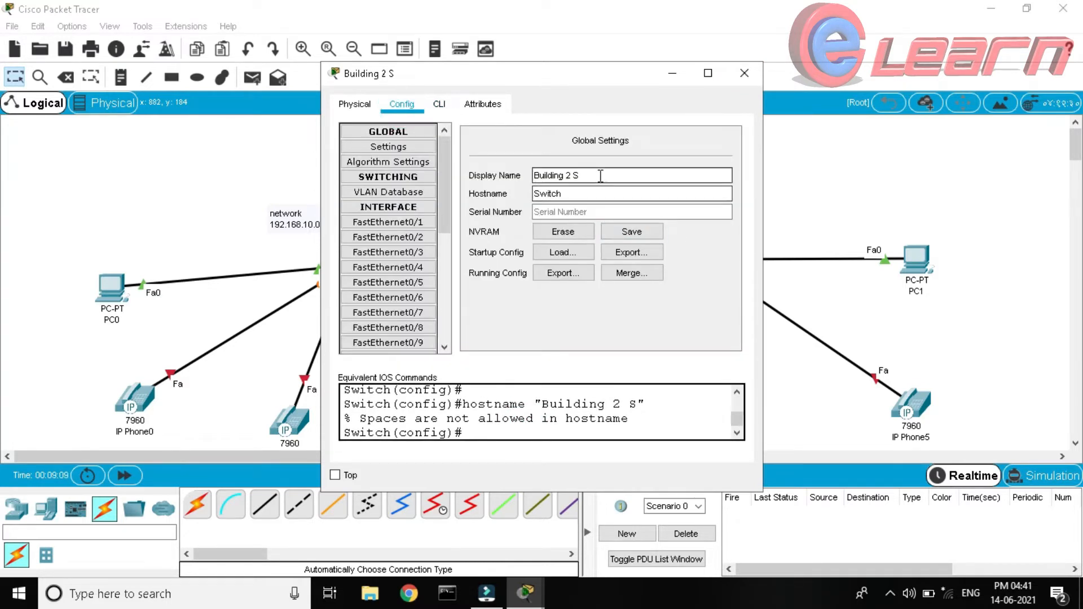
key(ctrl+c)
key(Tab)
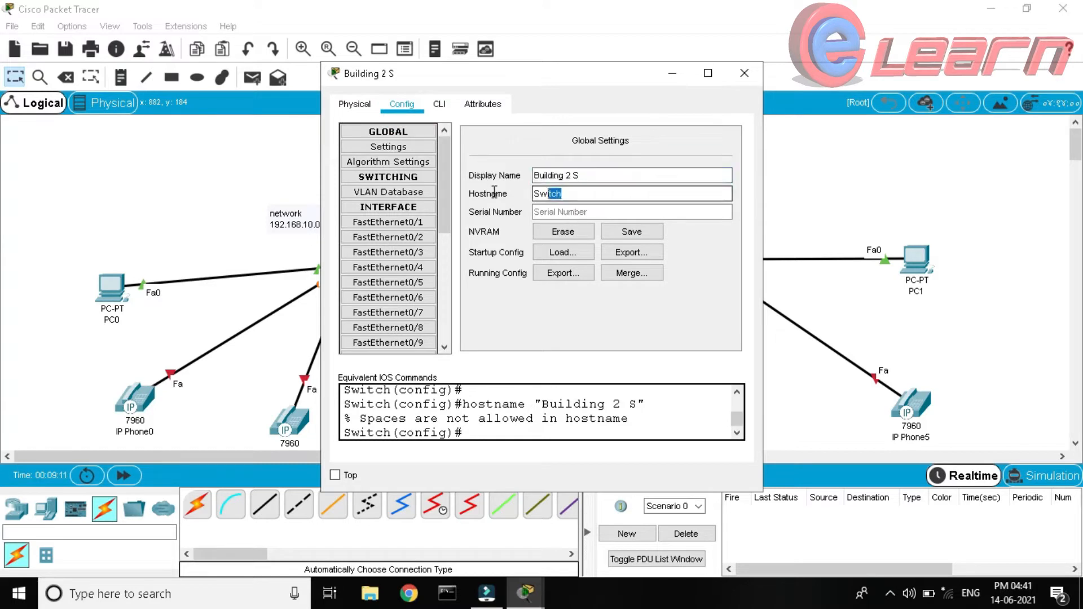
key(ctrl+v)
click(560, 240)
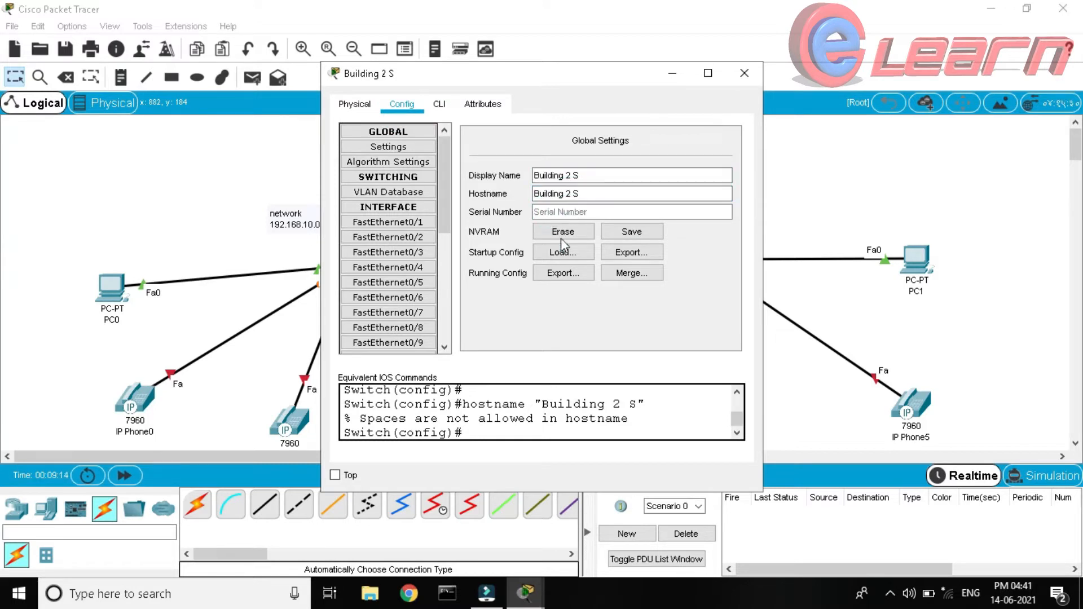
click(439, 104)
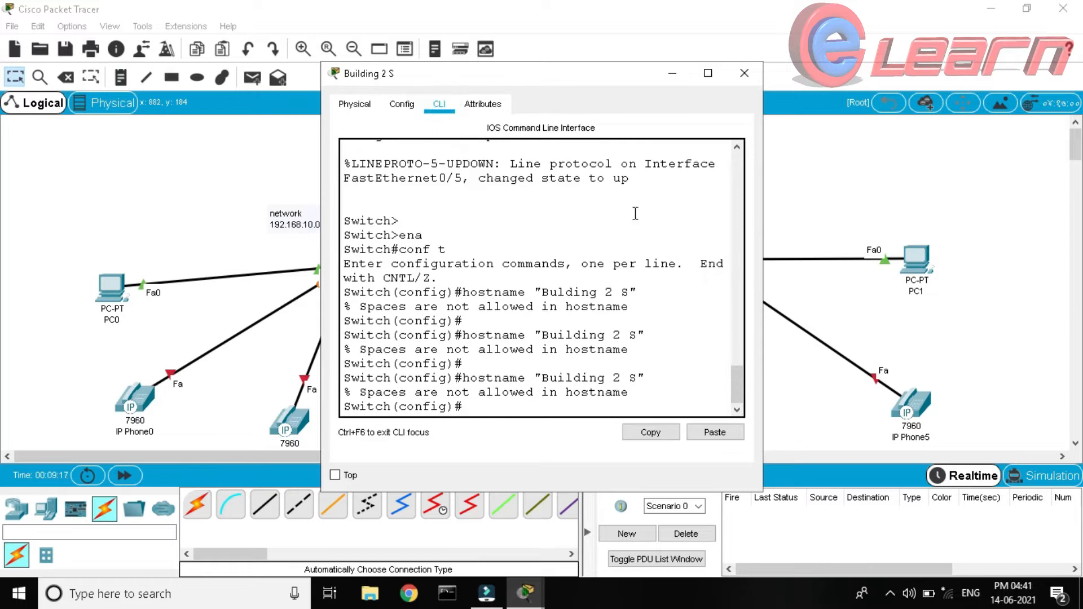
click(744, 73)
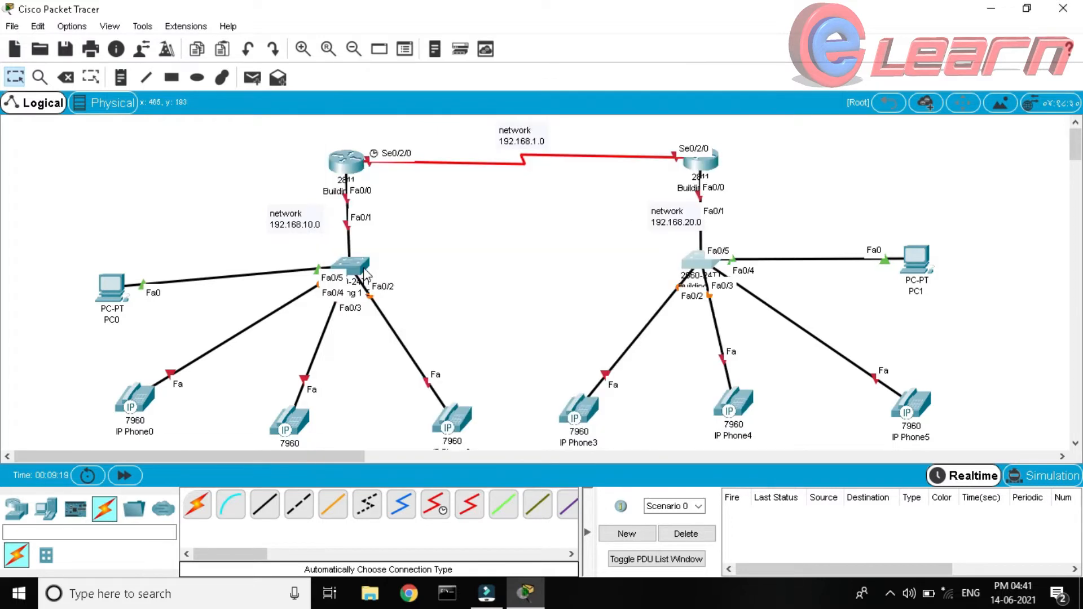
Set the first building switch's hostname to "Bulding_1_s" and check the generated command in its command line
click(355, 262)
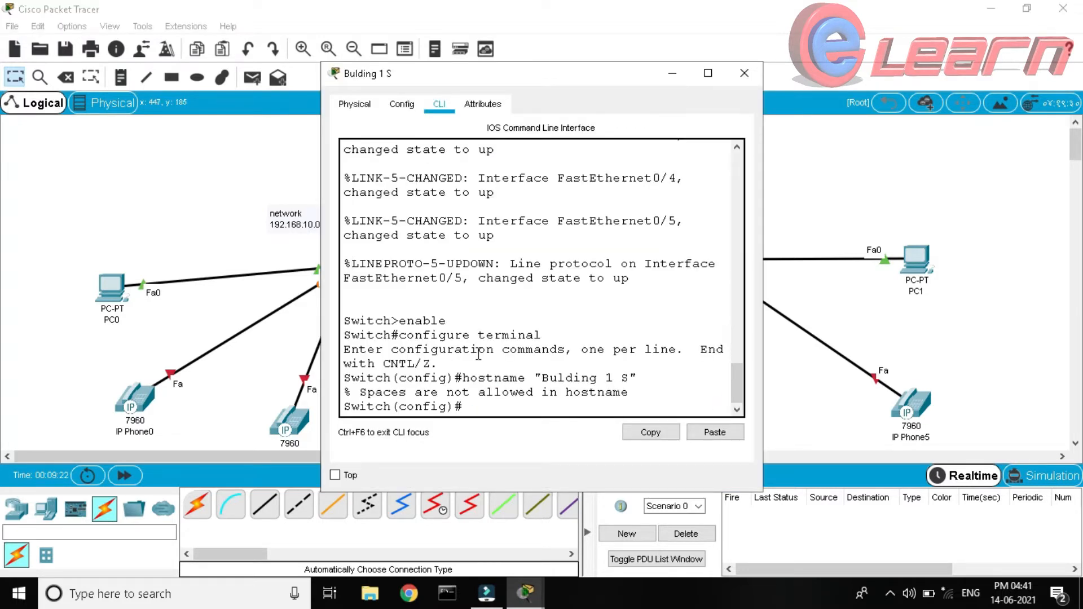
scroll(541, 276, up, 10)
click(400, 104)
click(566, 196)
double_click(563, 196)
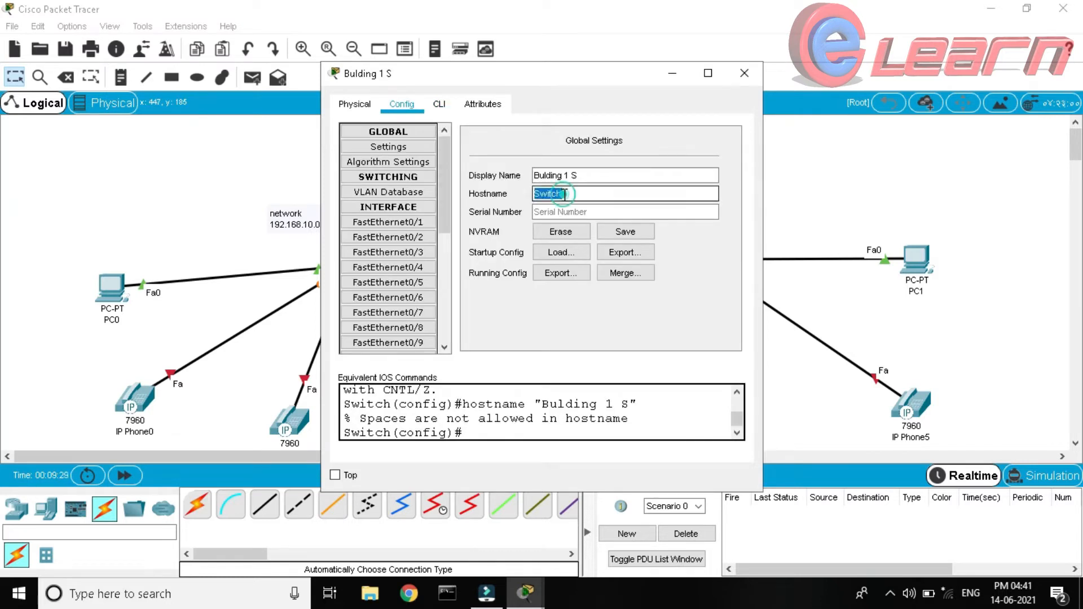
drag(587, 176, 500, 193)
key(ctrl+v)
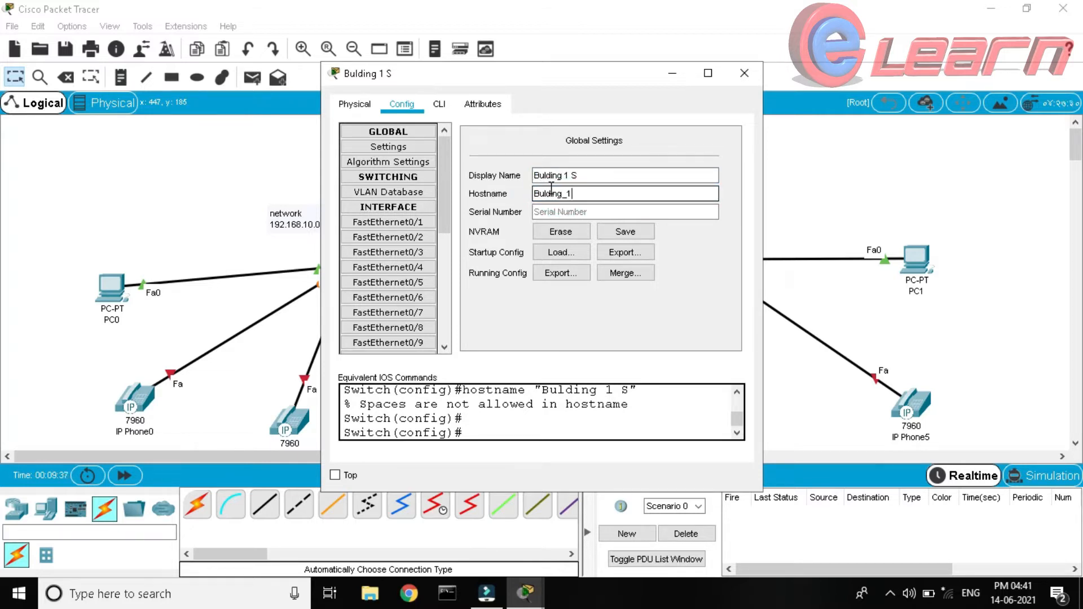
click(439, 104)
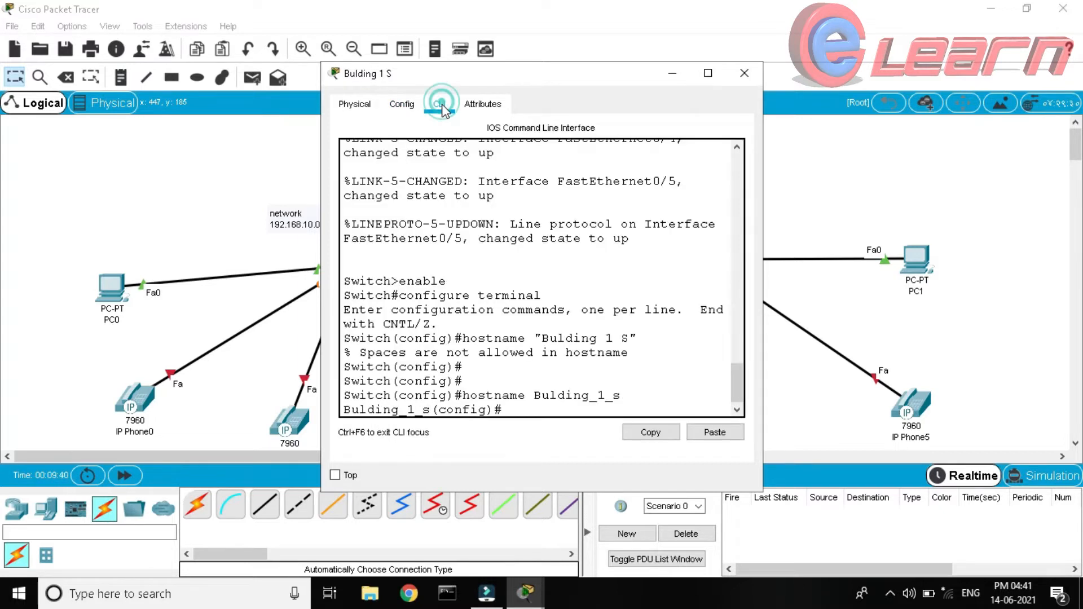
click(744, 73)
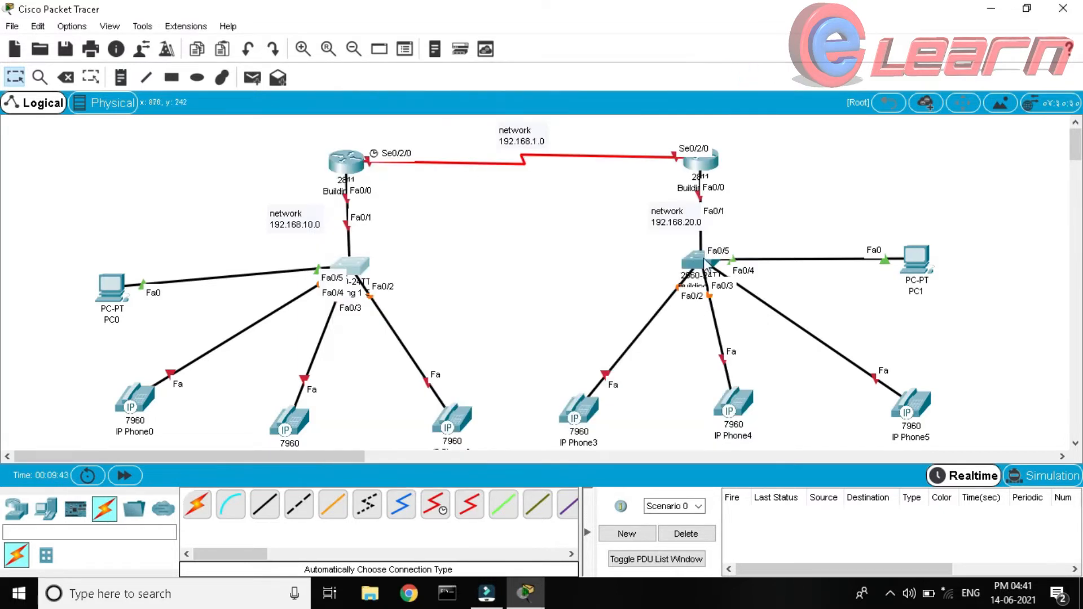
Set the second building switch's hostname to "Building_2_S" and check the generated command in its command line
click(700, 261)
click(401, 104)
click(609, 195)
key(BackSpace)
key(BackSpace)
key(BackSpace)
key(BackSpace)
key(BackSpace)
key(BackSpace)
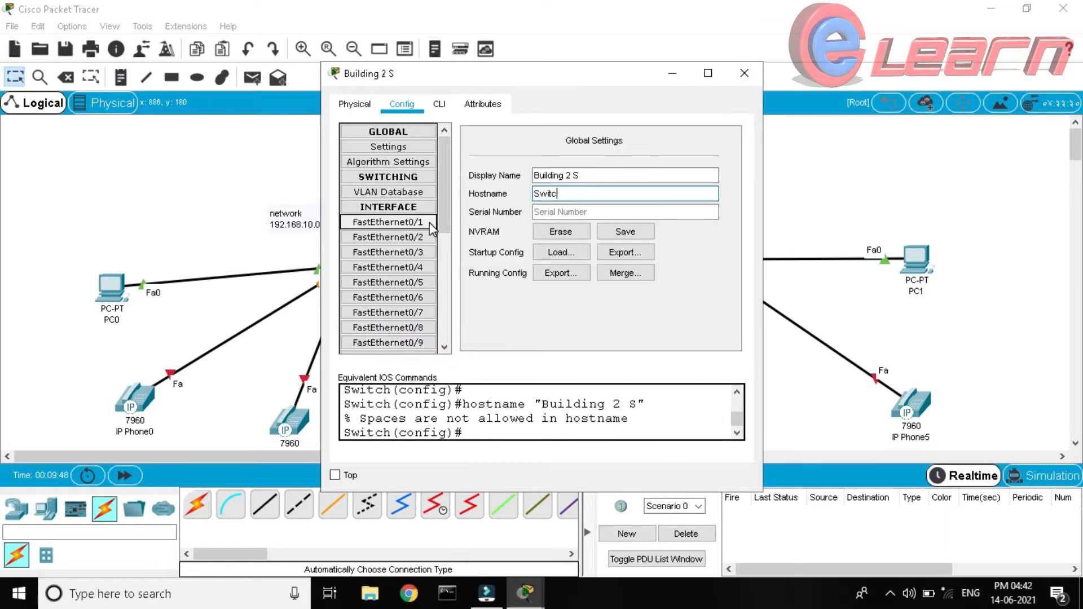
text(Building_2S)
key(Left)
text(_)
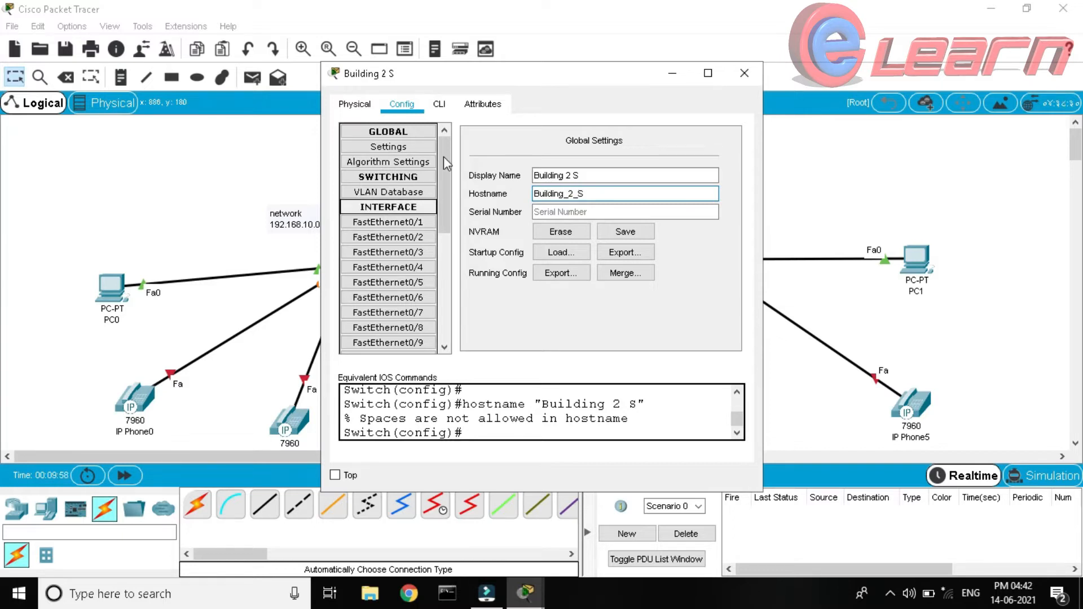
click(438, 104)
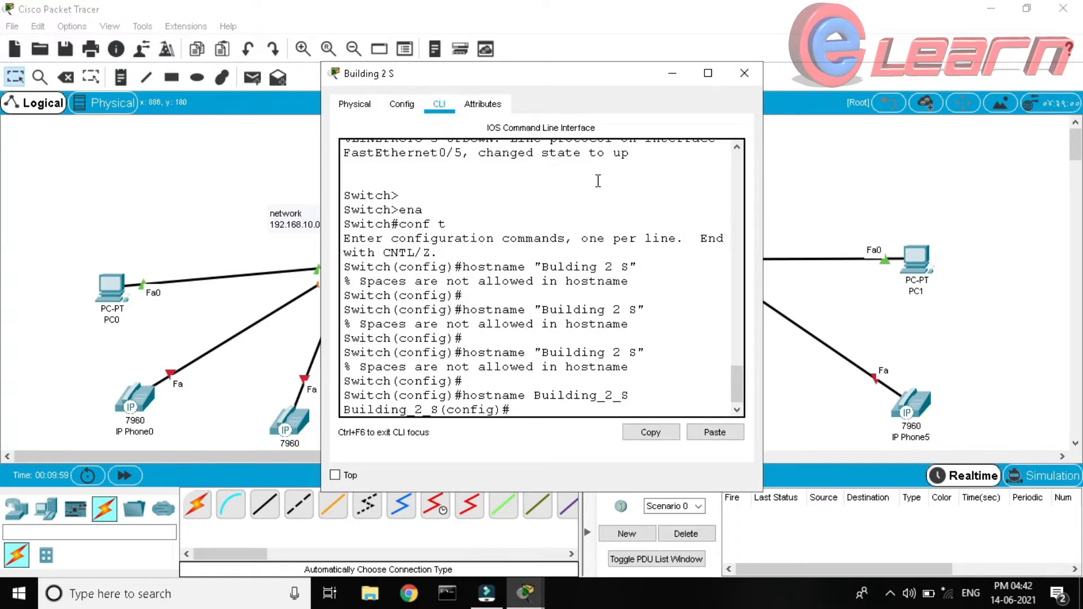
click(743, 72)
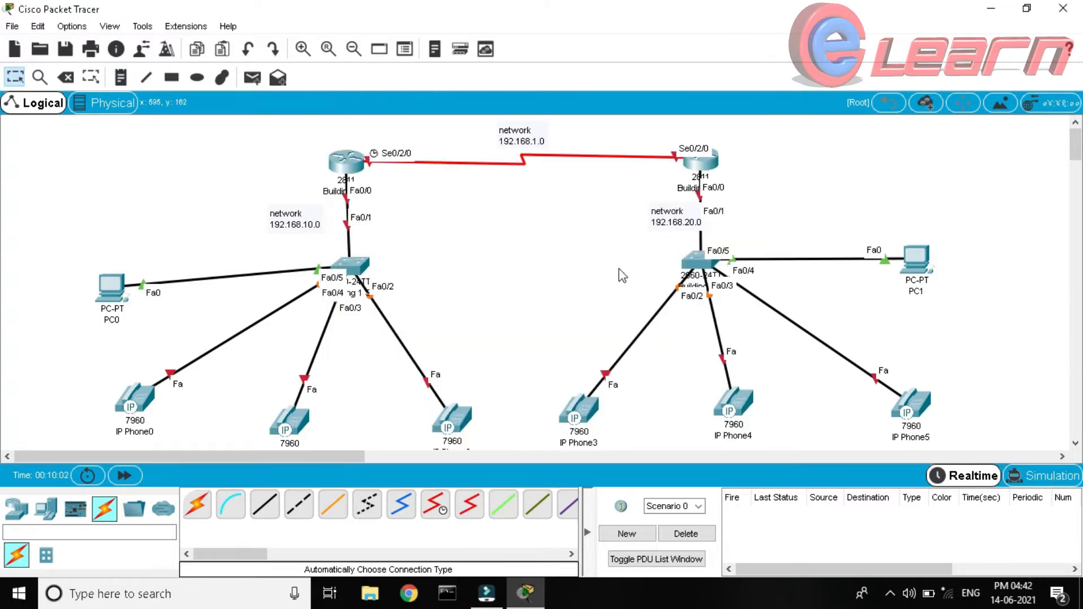
Attach power adapters to IP Phone0 and IP Phone1 in the first building
click(145, 396)
drag(643, 400, 685, 307)
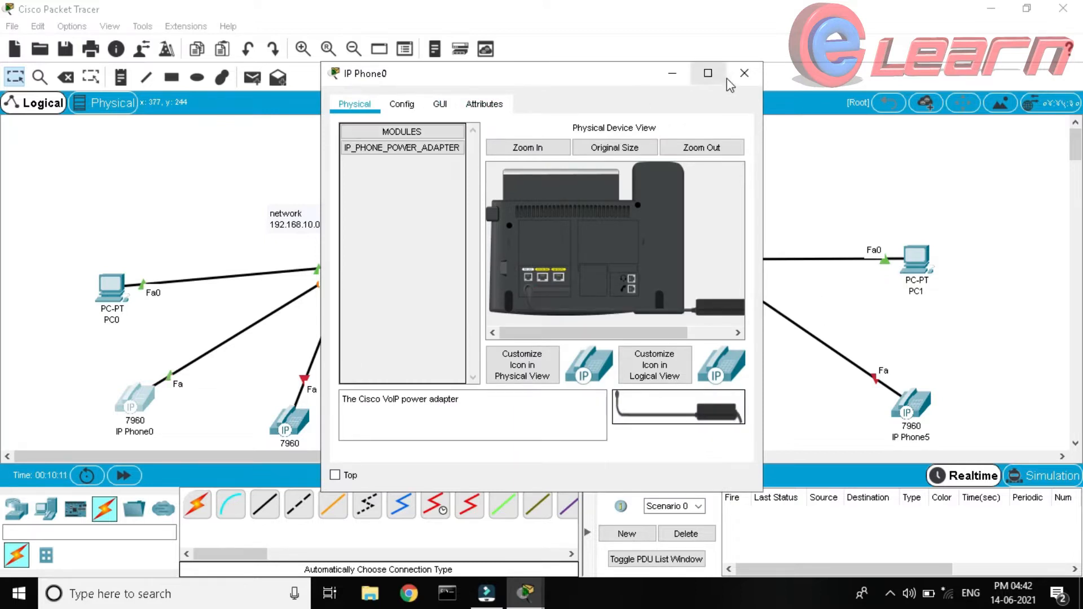
click(743, 73)
click(300, 427)
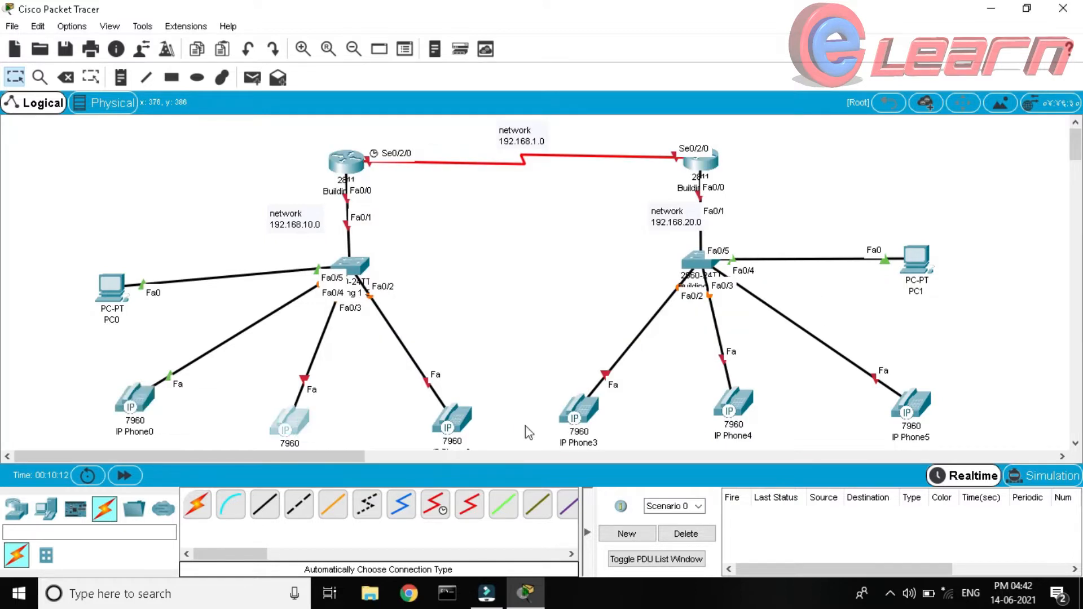
drag(685, 309, 532, 292)
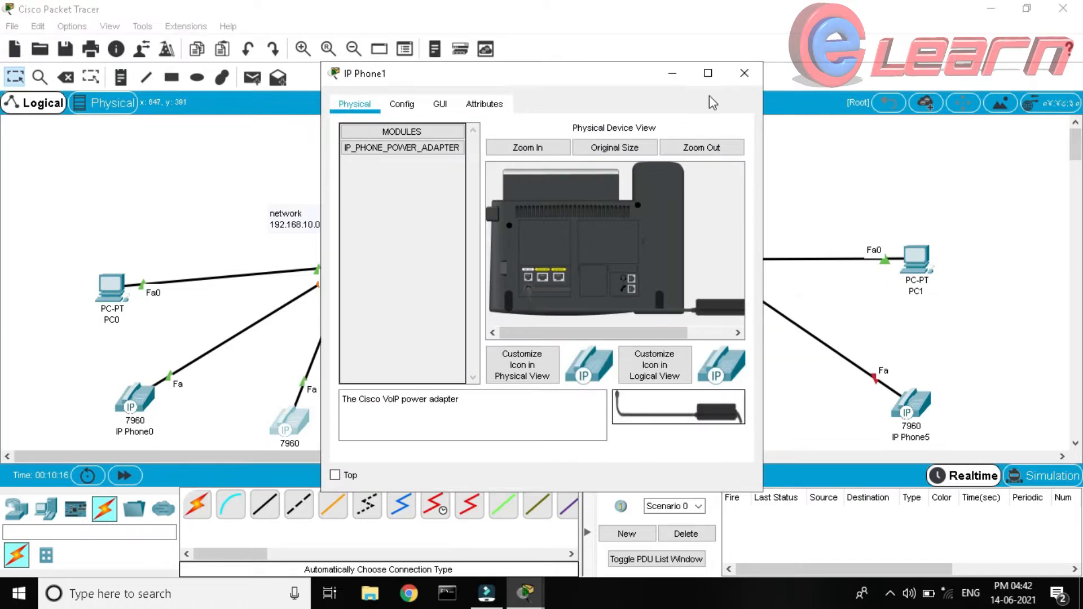
click(744, 73)
Attach power adapters to IP Phone2 and IP Phone3
click(434, 430)
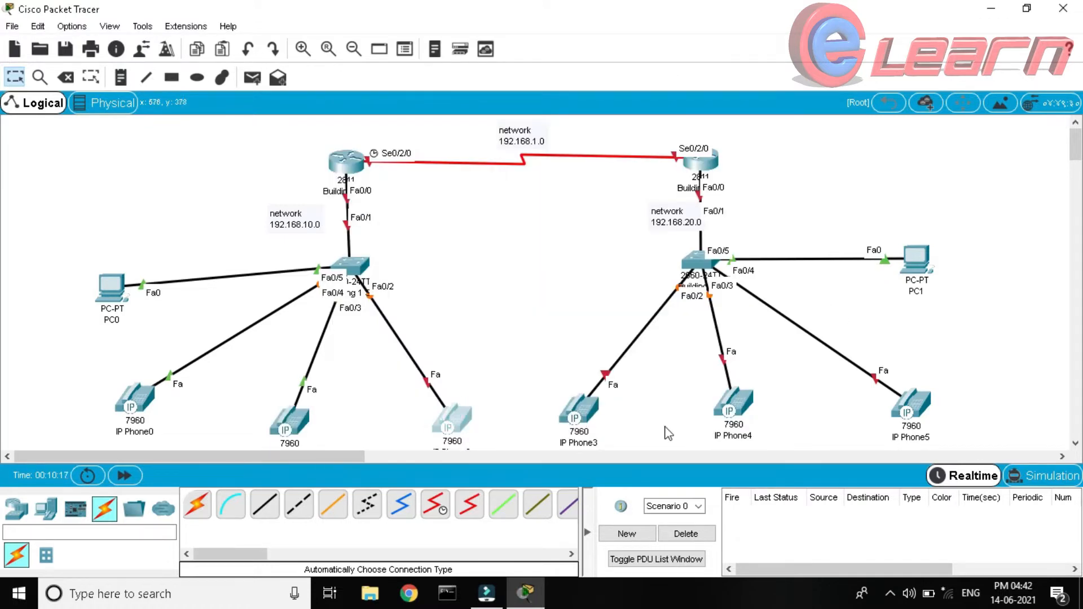
drag(661, 414, 787, 310)
drag(546, 297, 546, 297)
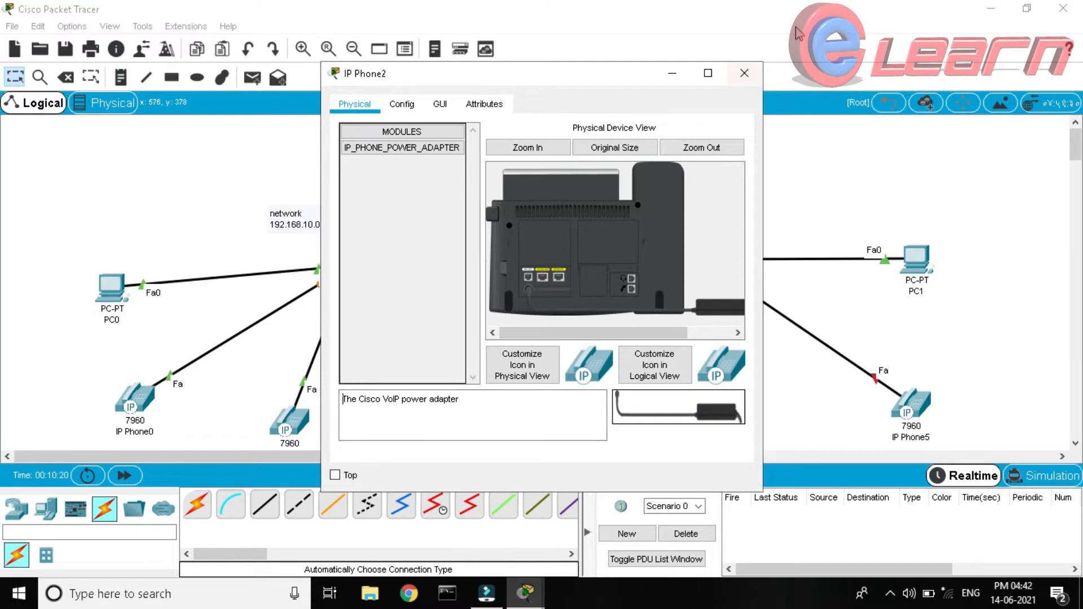
click(743, 73)
click(589, 411)
drag(671, 408, 536, 299)
drag(649, 407, 527, 292)
click(743, 74)
Attach power adapters to IP Phone4 and IP Phone5, and move PC0 up level with its switch
click(748, 441)
drag(652, 407, 527, 290)
click(745, 74)
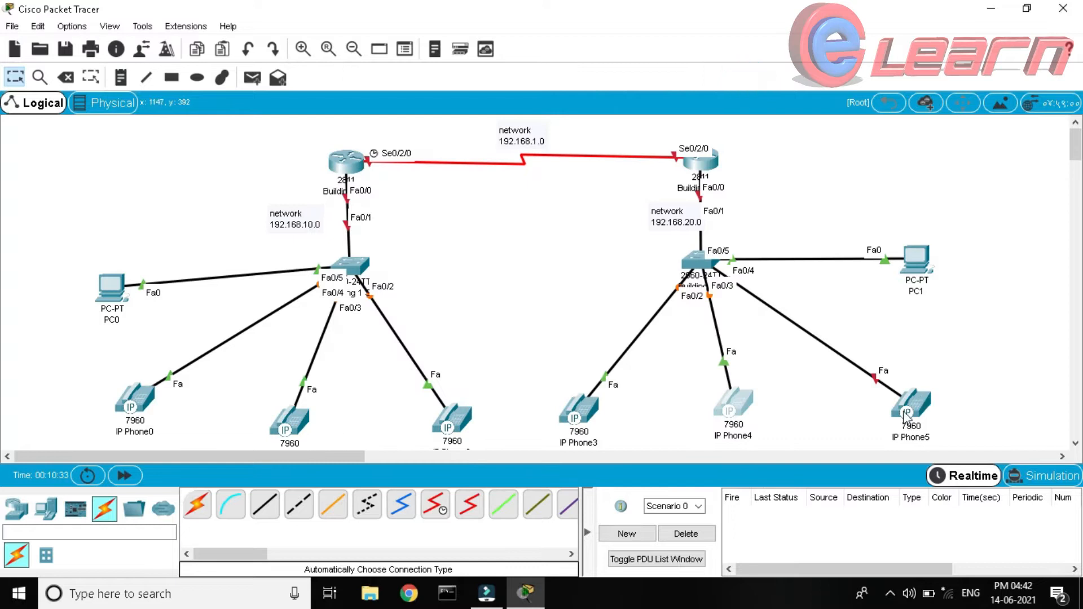
click(914, 417)
drag(714, 420, 529, 289)
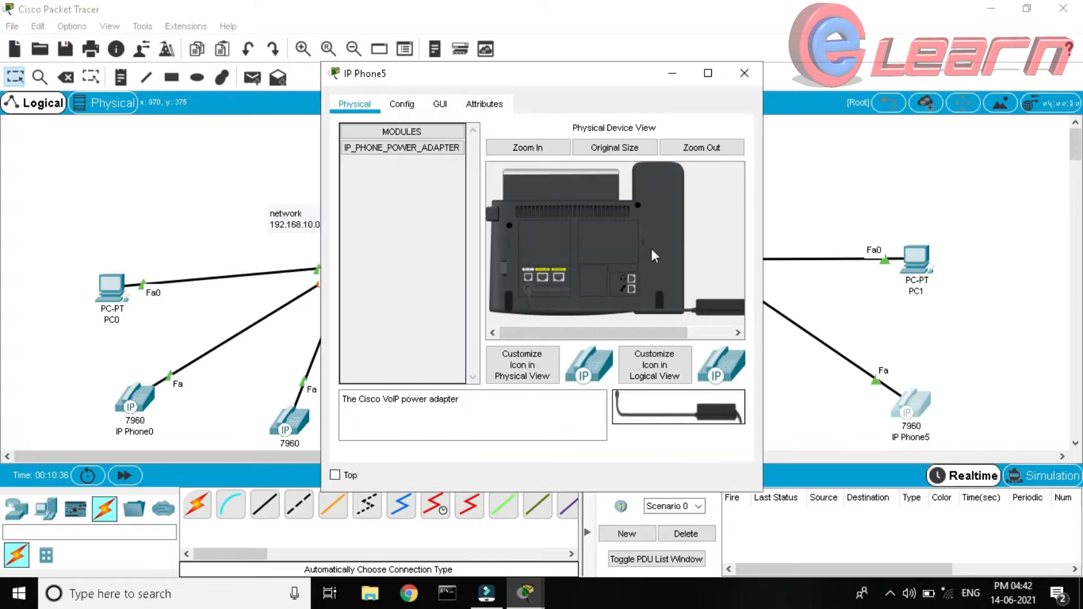
click(744, 73)
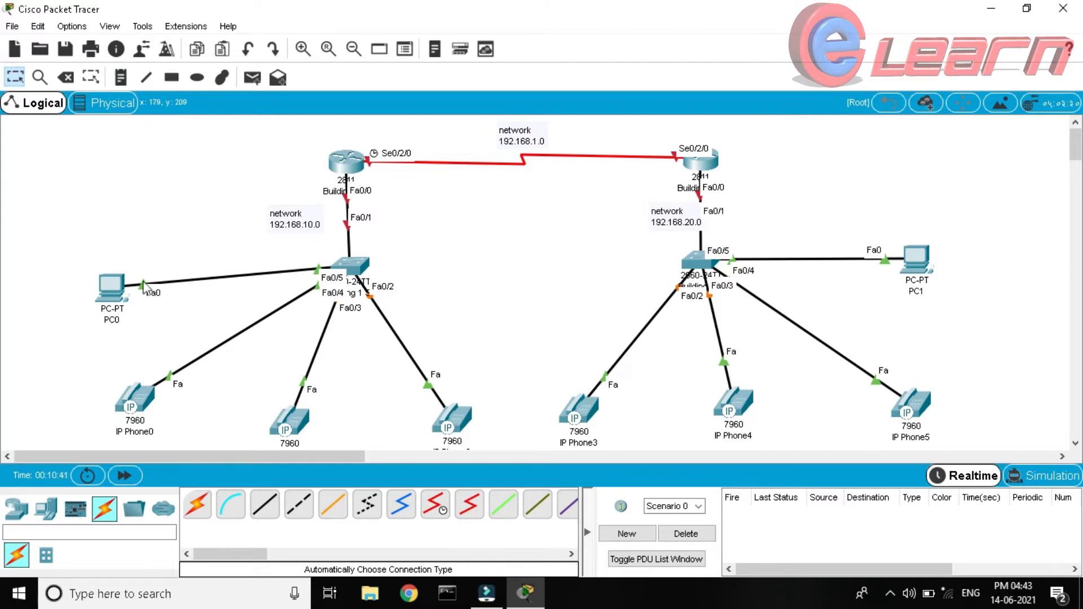
drag(111, 285, 113, 261)
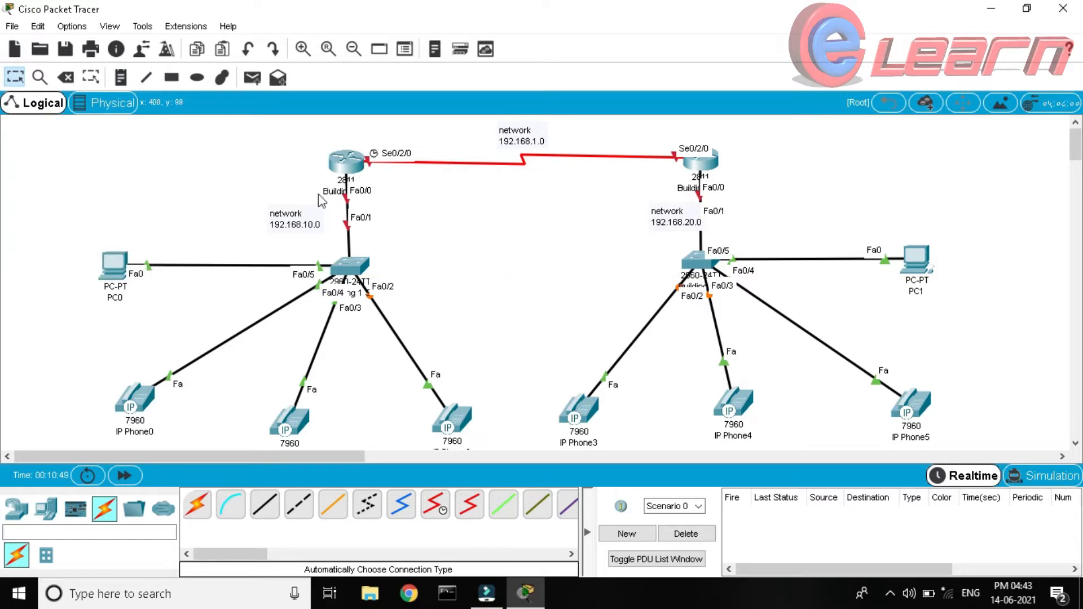
Open the Building 1 router's command line beside the first building's devices and enter configuration of interface f0/0
mouse_move(363, 154)
click(347, 164)
click(348, 166)
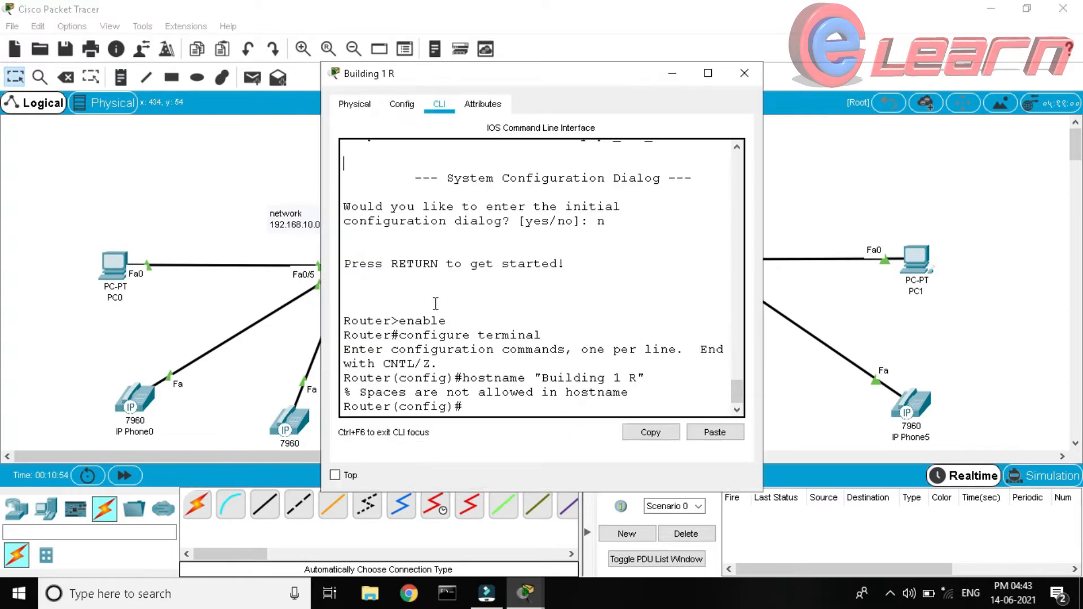
key(Return)
key(Return)
key(Return)
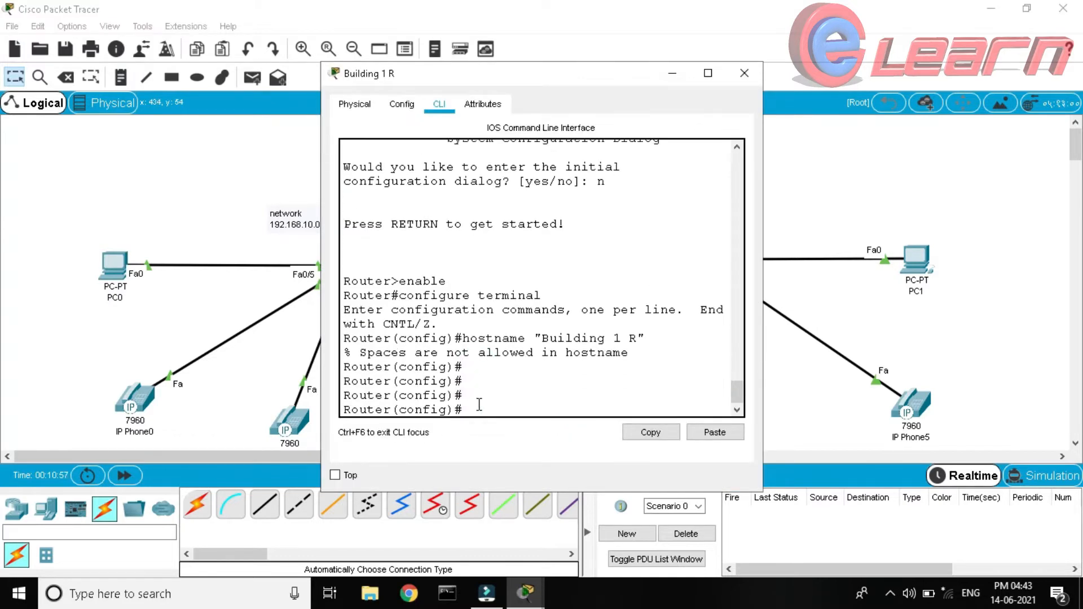
key(Return)
key(Return)
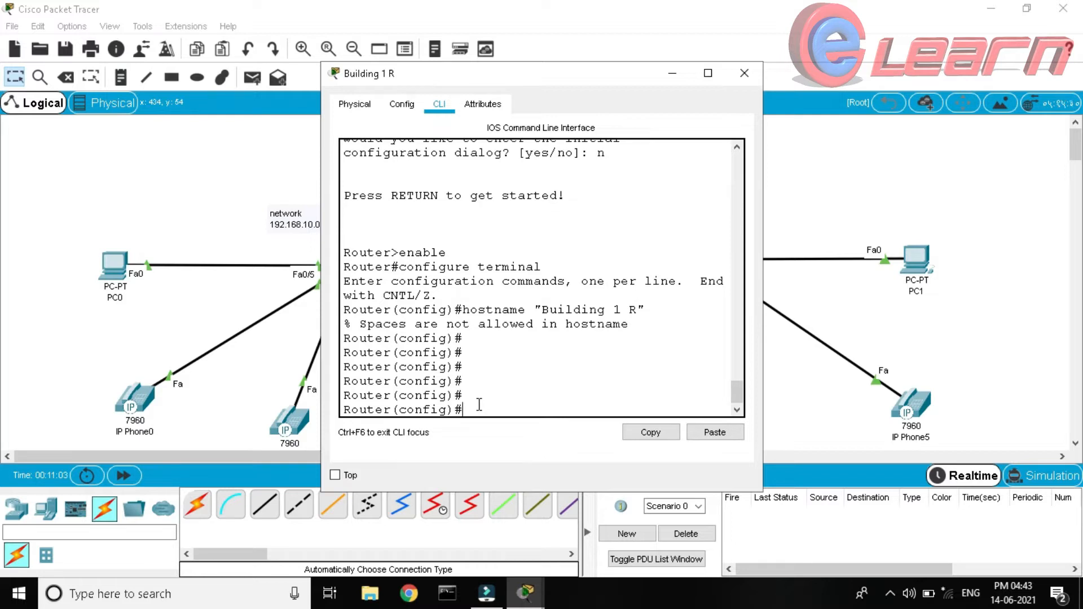
drag(431, 73, 617, 80)
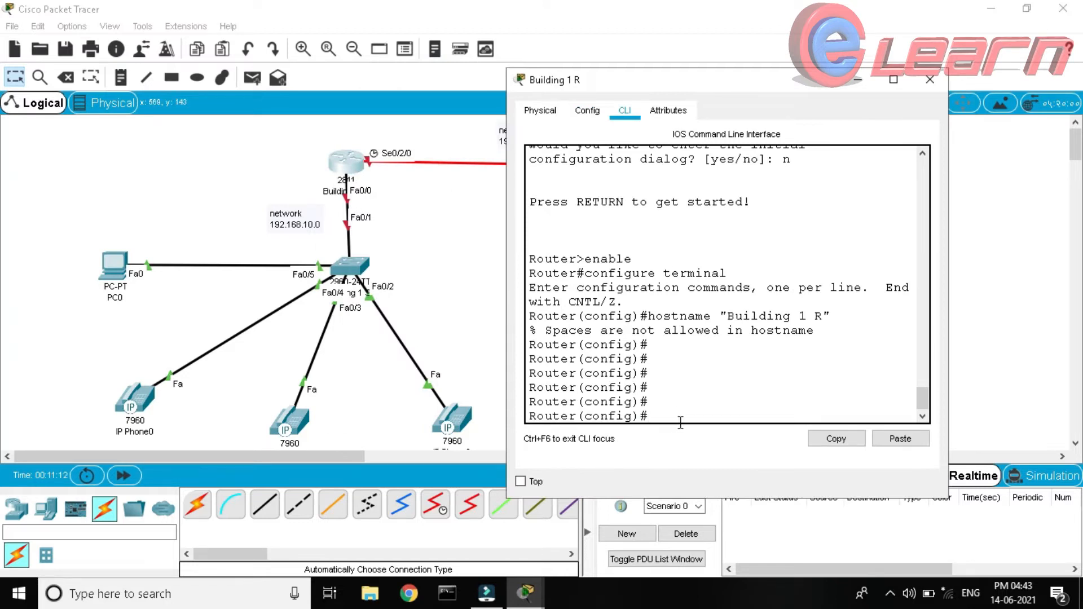
text(int f0/0)
key(Return)
Assign IP address 192.168.10.1 with mask 255.255.255.0 to the router's f0/0 interface and enable it with no shutdown
text(ip add 1)
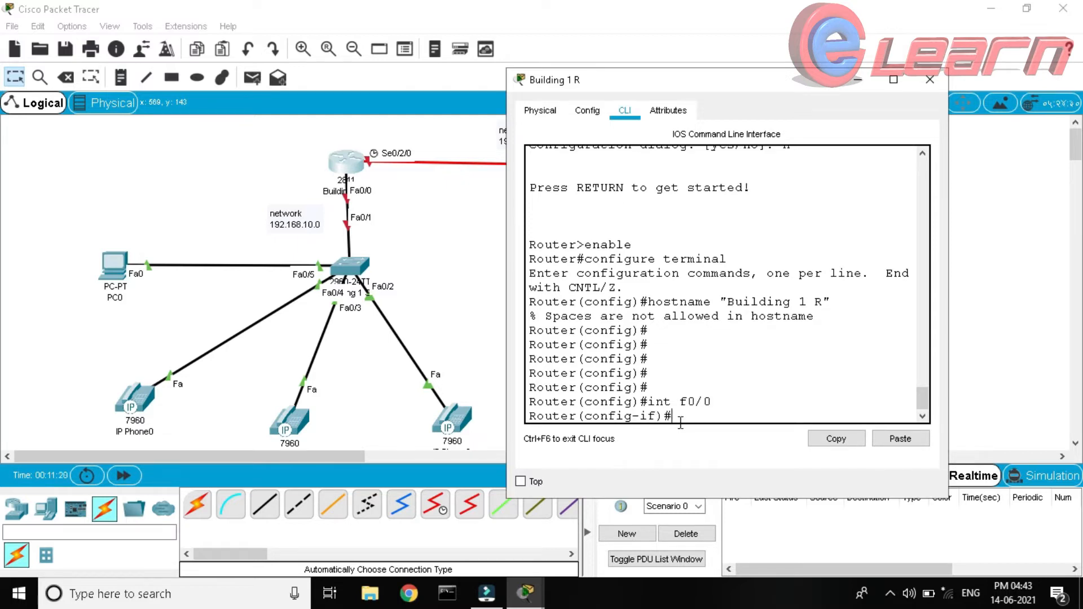
text(92.168.10.1 255)
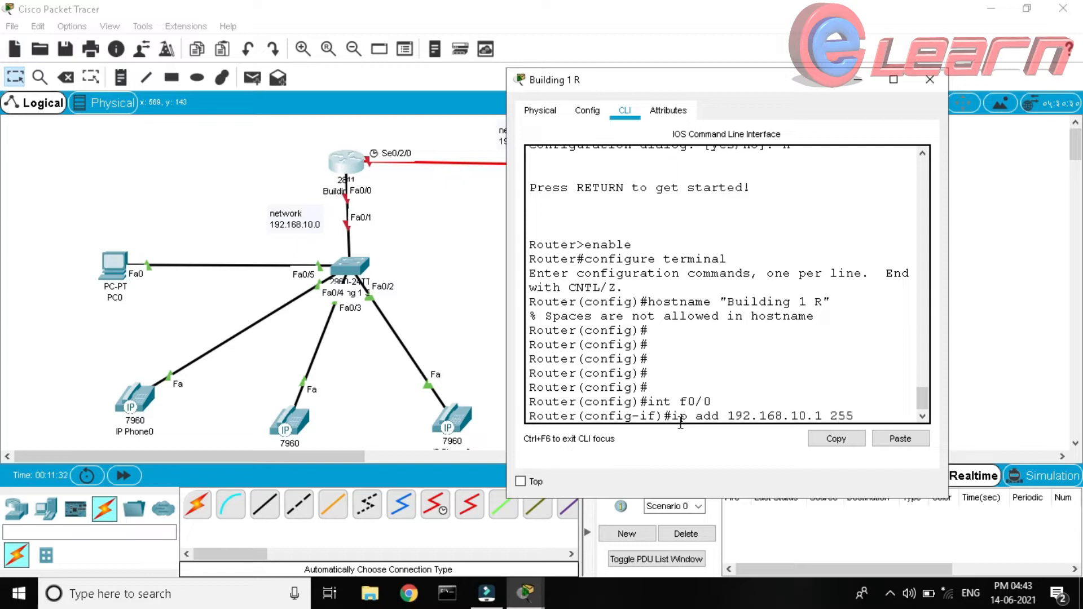
text(.255.255.0)
key(Return)
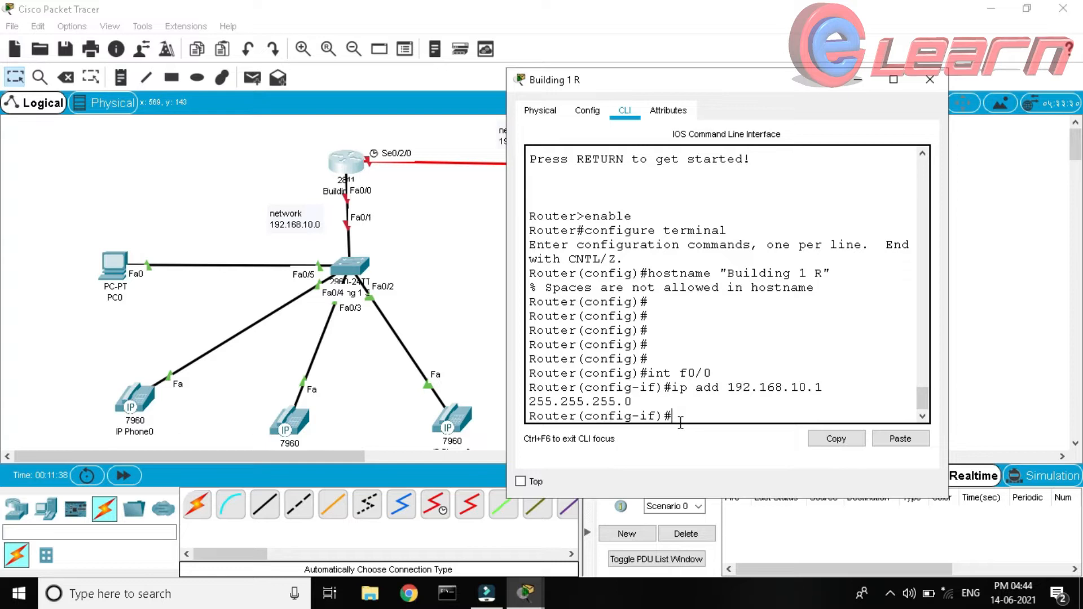
text(no shutdown)
key(Return)
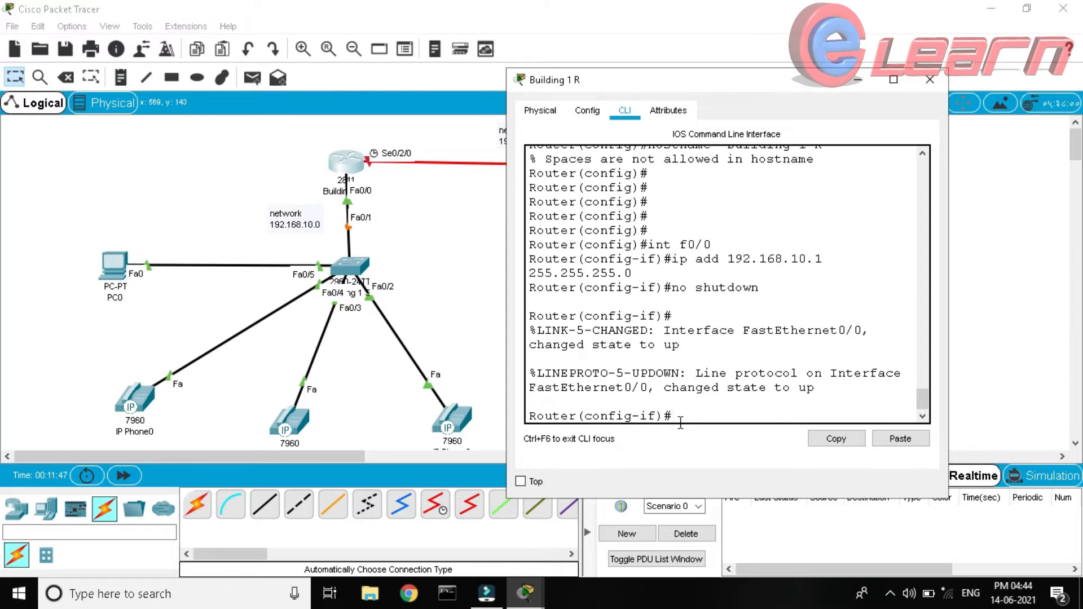
Create a DHCP pool named voip on the Building 1 router
text(ip dhcp pool)
text(voip)
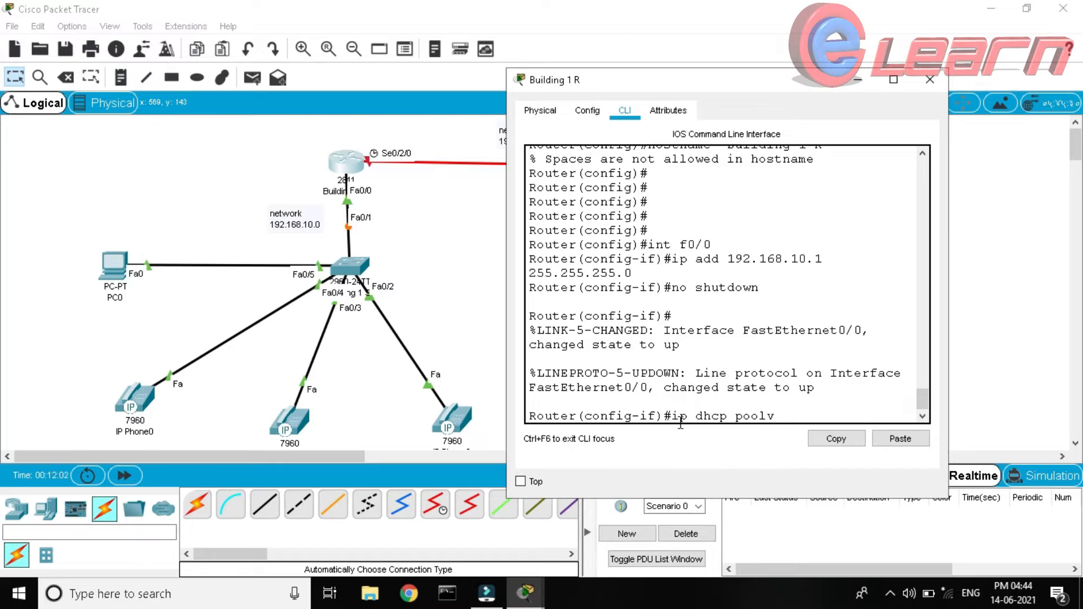
key(Left)
key(Left)
key(Left)
key(Left)
key(Return)
Define the voip DHCP pool's network as 192.168.10.0 with mask 255.255.255.0
text(net)
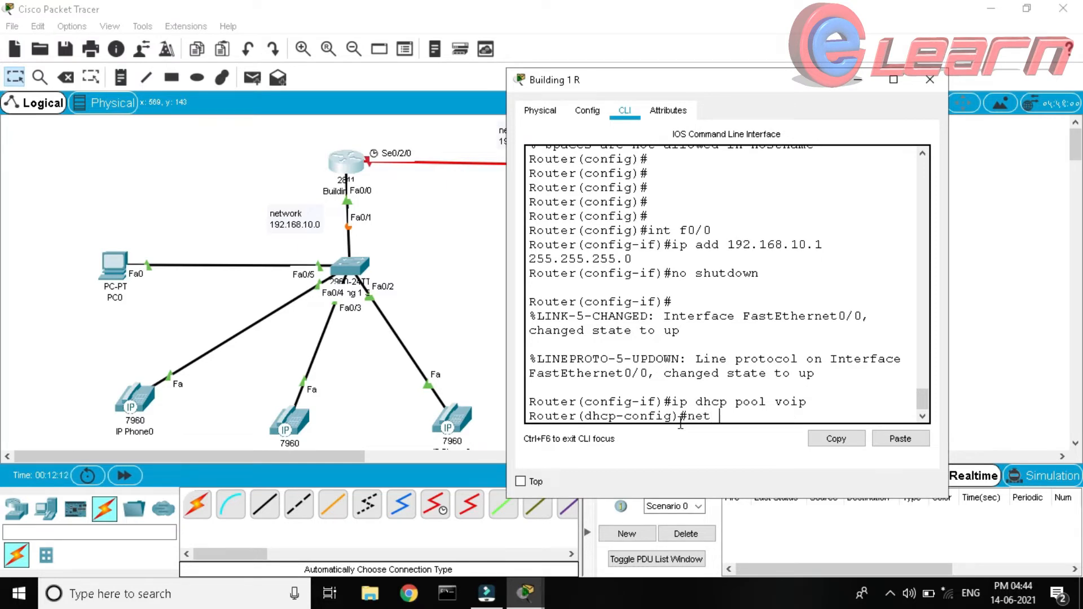
key(BackSpace)
key(Tab)
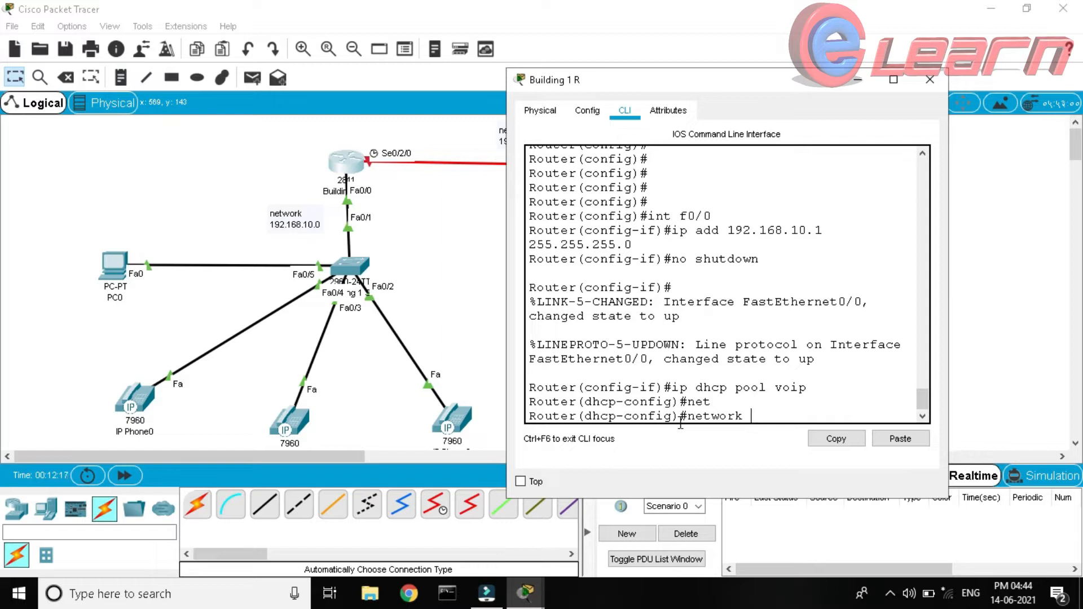
text(192.168.)
text(10.0)
text( 255)
text(.255.255.255.)
text(0)
key(BackSpace)
key(BackSpace)
key(BackSpace)
key(BackSpace)
key(BackSpace)
text(0)
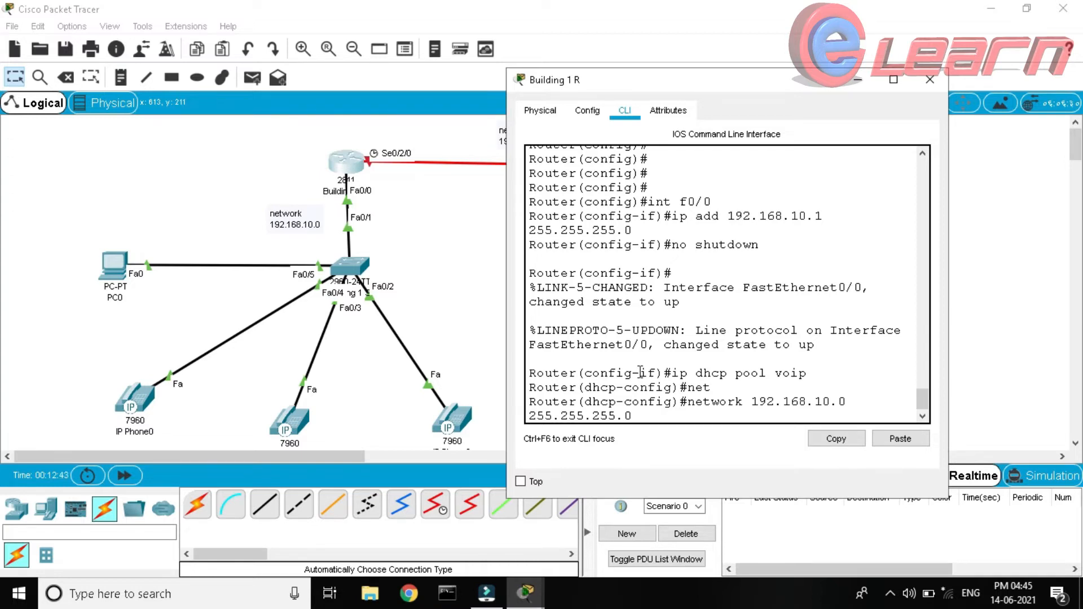
key(Return)
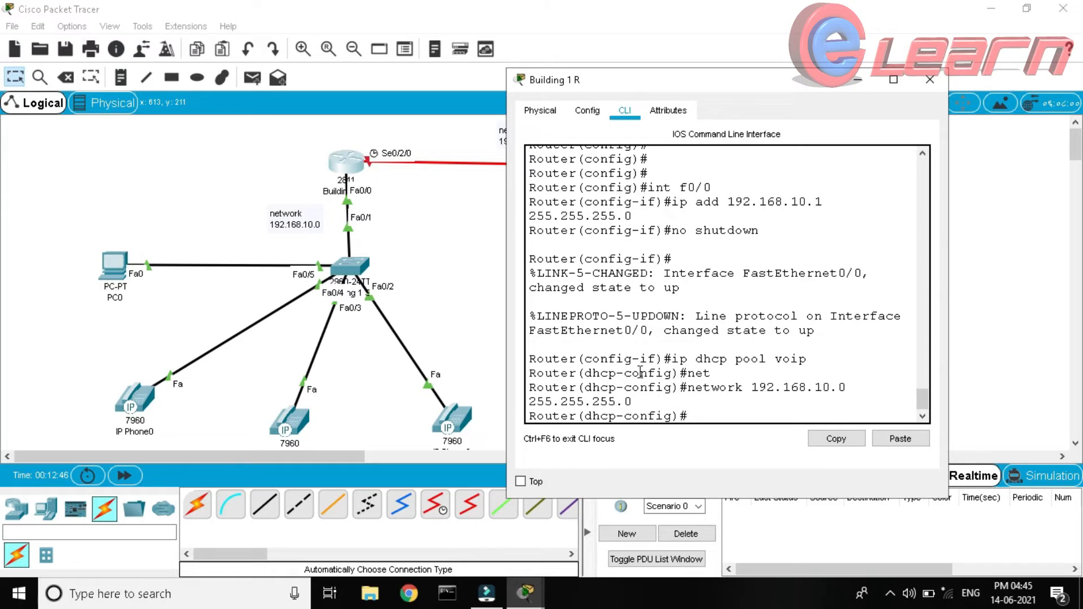
Set 192.168.10.1 as the default router of the voip DHCP pool
text(default)
key(Tab)
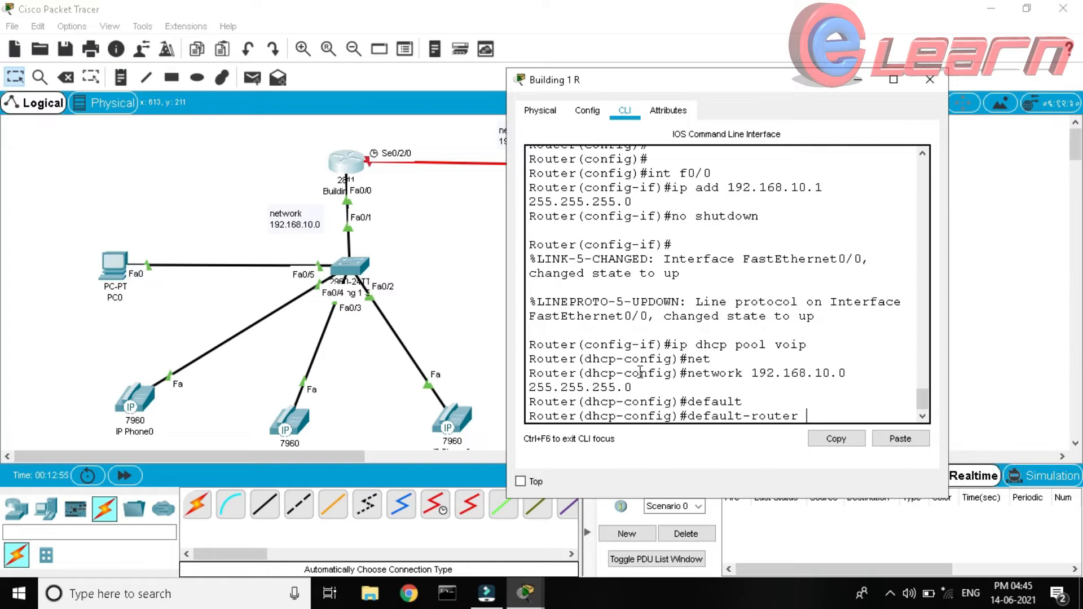
text(192.168.10.1)
key(Return)
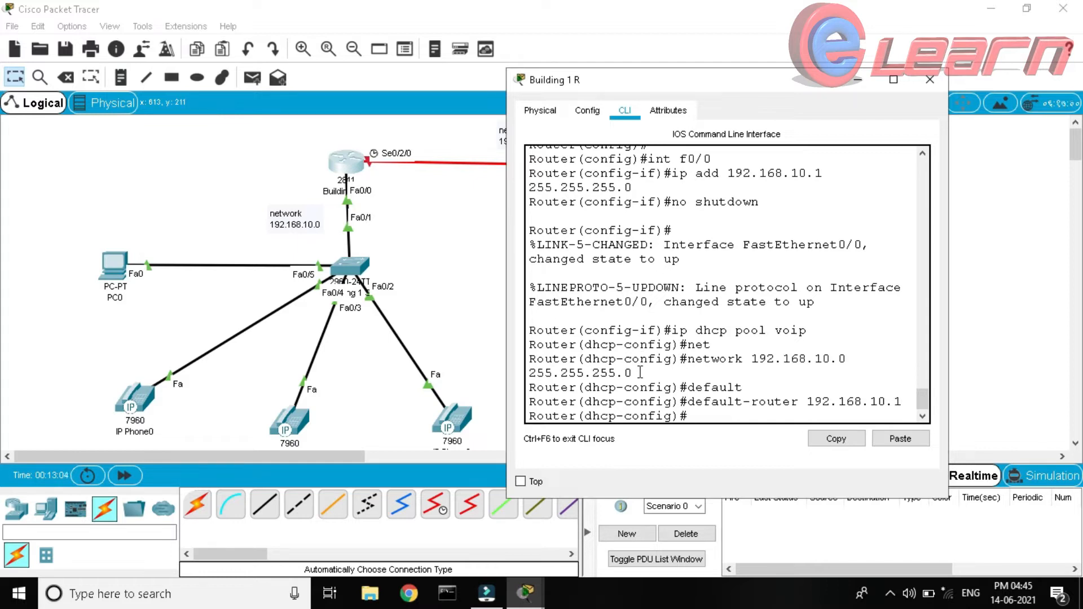
Add DHCP option 150 with IP 192.168.10.1 to the voip pool and return to global configuration
text(op[)
key(Tab)
key(BackSpace)
key(Tab)
text(150 ip add)
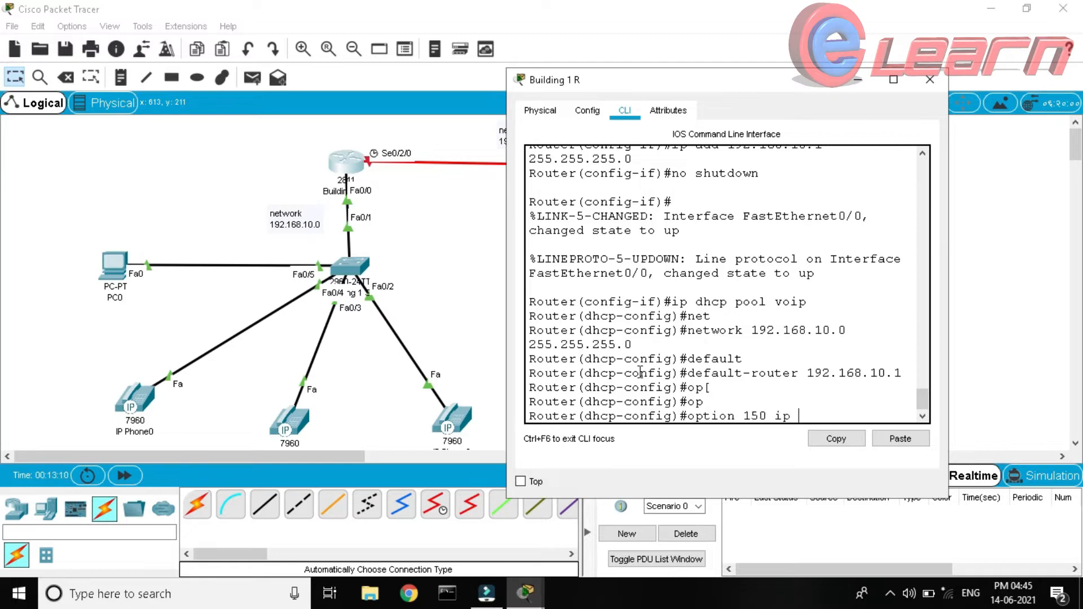
key(BackSpace)
key(BackSpace)
key(BackSpace)
text(192.168.10.1)
key(Return)
text(exit)
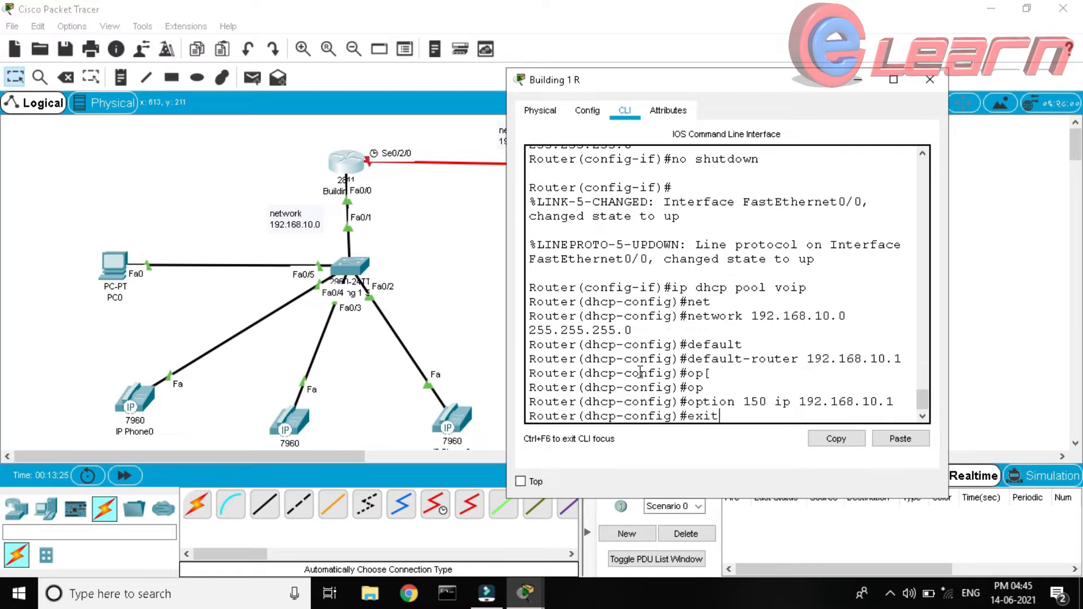
key(Return)
key(Return)
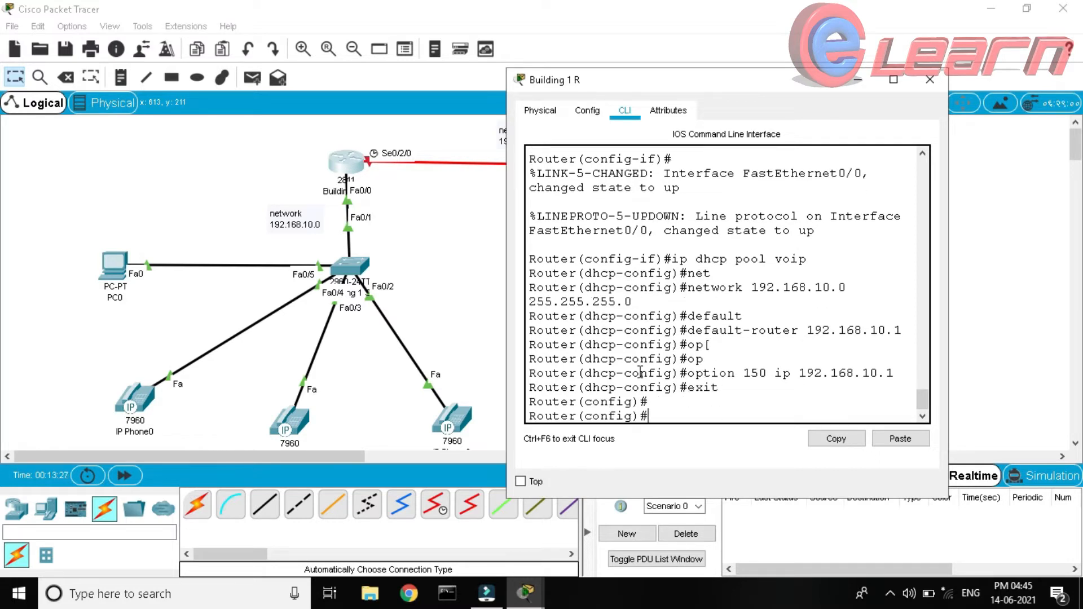
Enter telephony-service configuration on the Building 1 router and set both max-ephones and max-dn to 5
text(tel)
key(Tab)
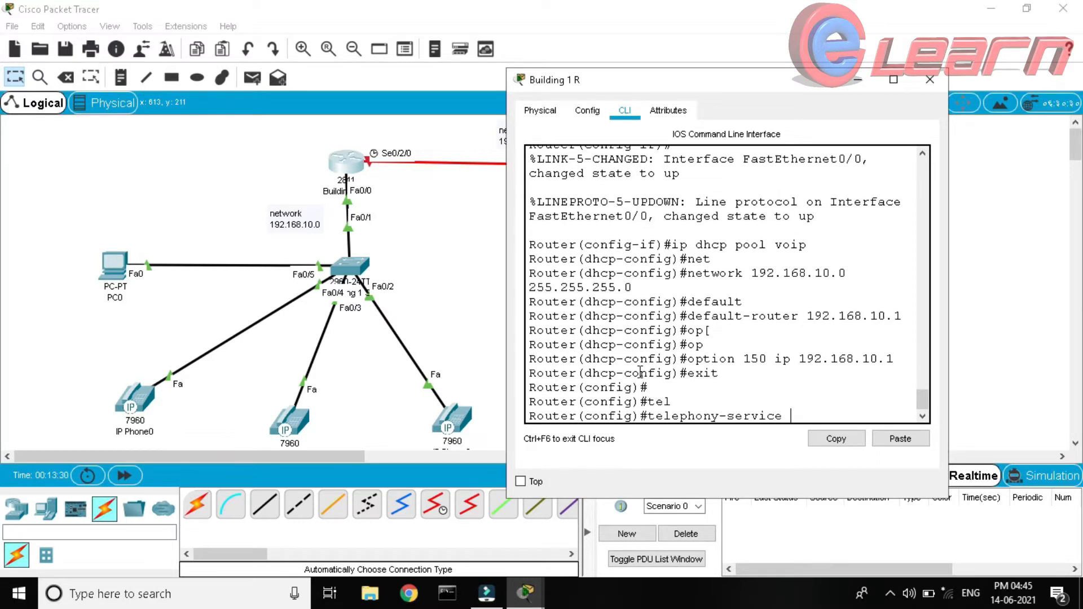
key(Return)
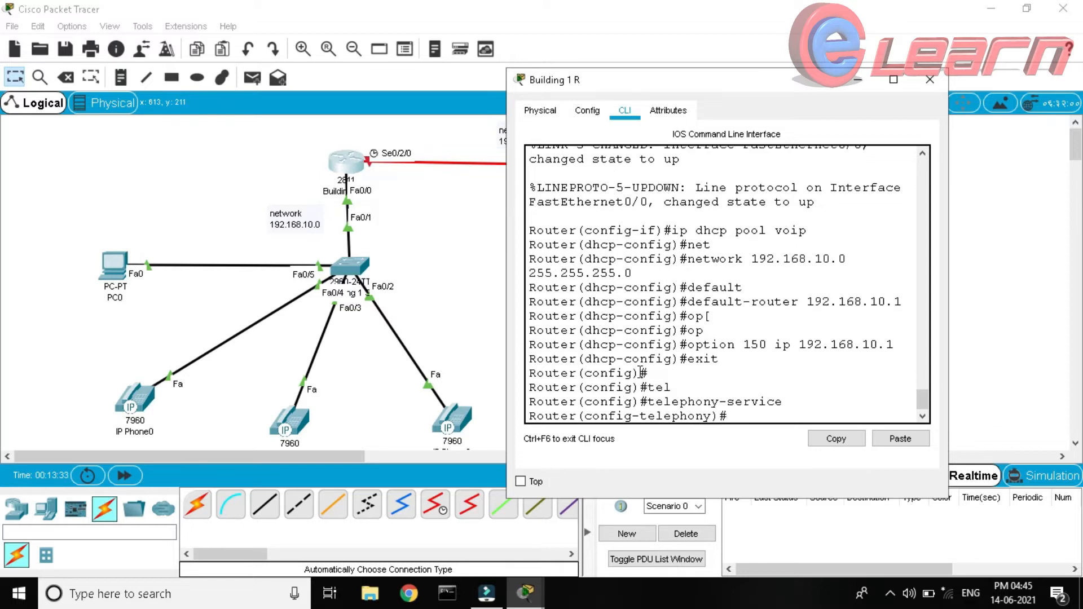
text(max-e)
key(Tab)
text(5)
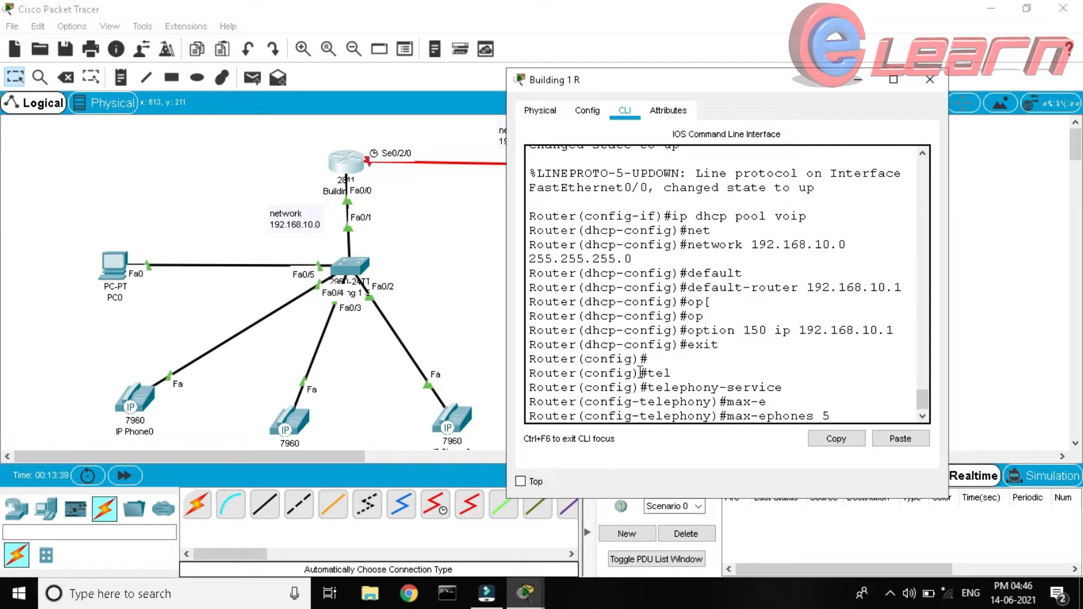
key(Return)
text(max-dn)
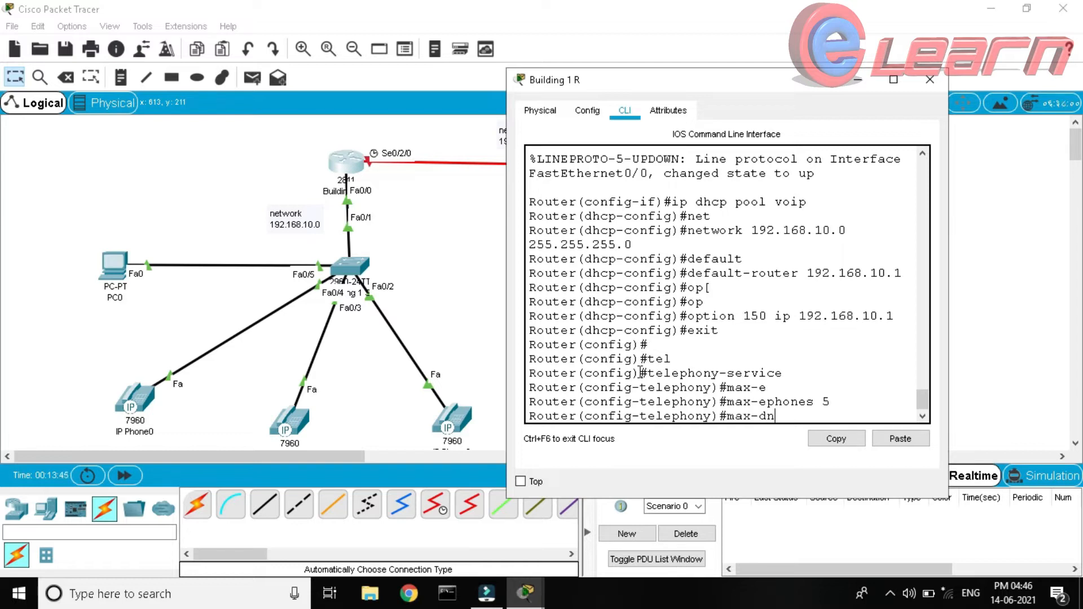
text( 5)
key(Return)
key(Return)
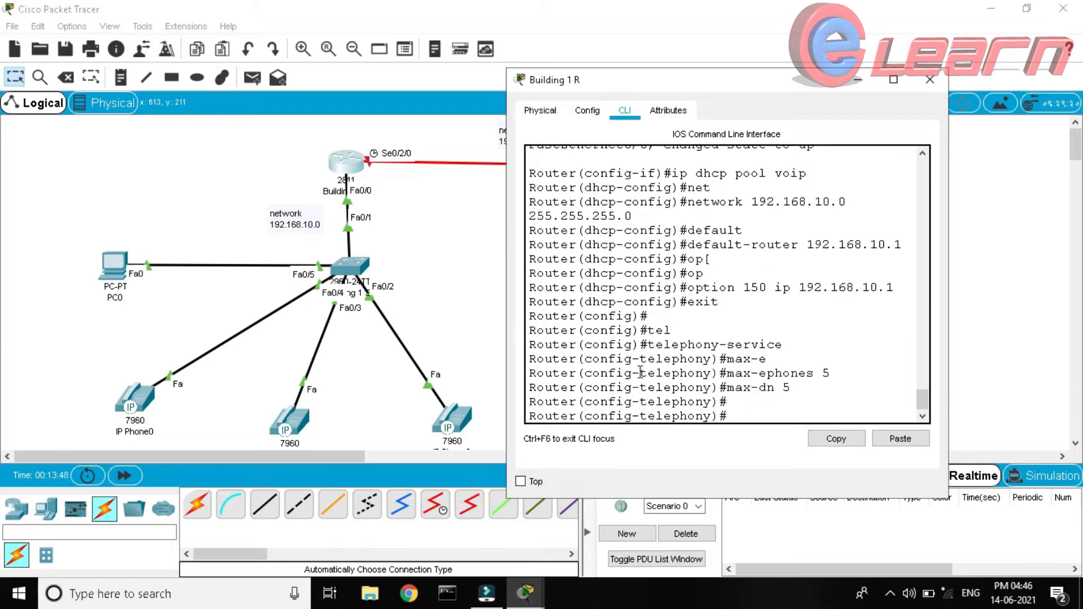
Set the telephony service's IP source address to 192.168.10.1 on port 2000
text(ip so)
key(Tab)
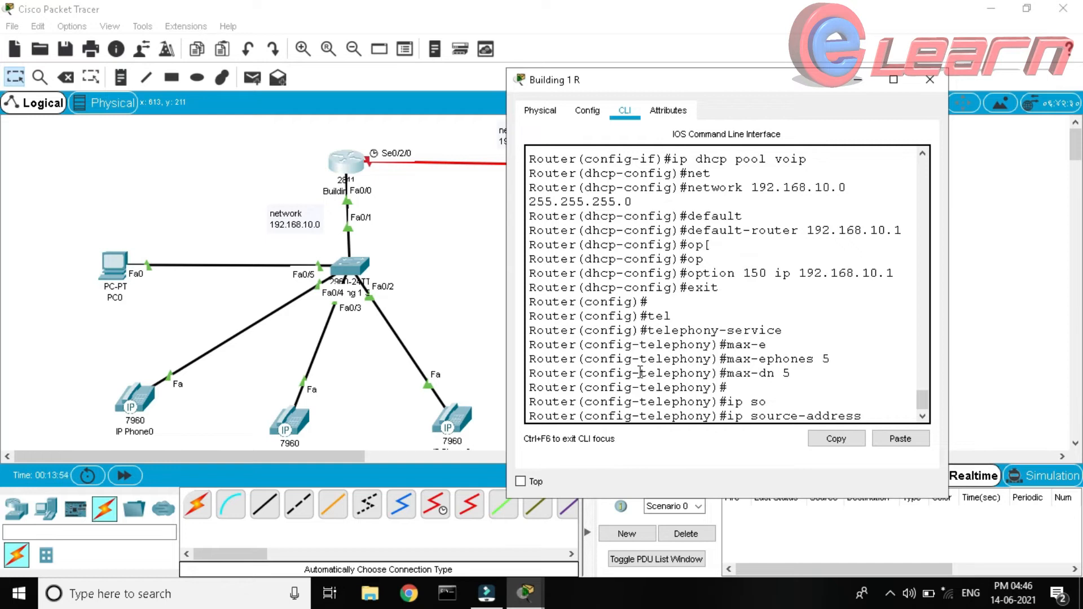
text(192.168.)
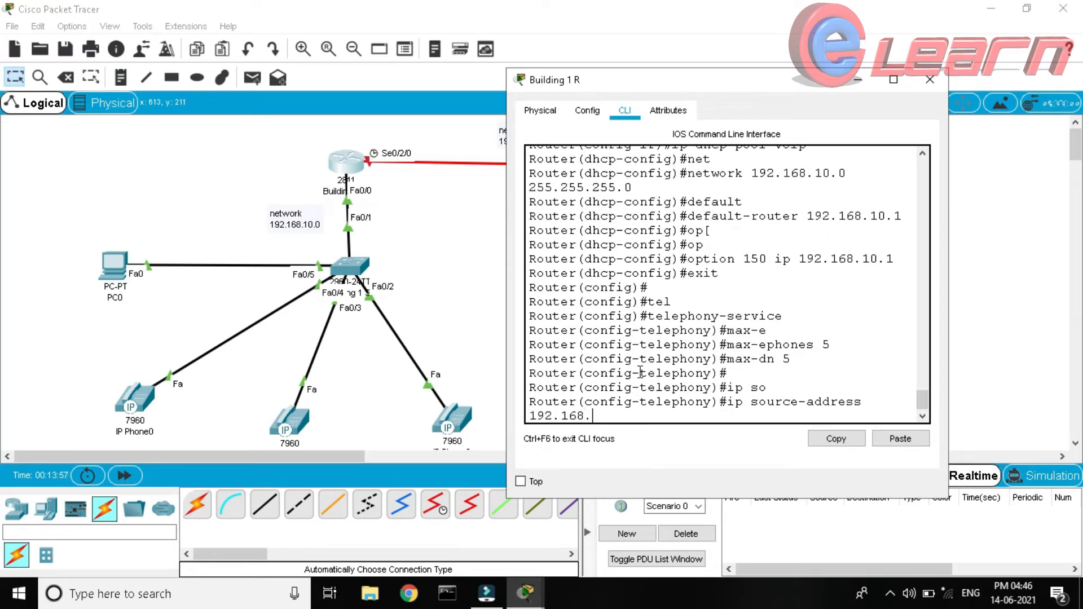
text(10.1 port 2000)
key(Return)
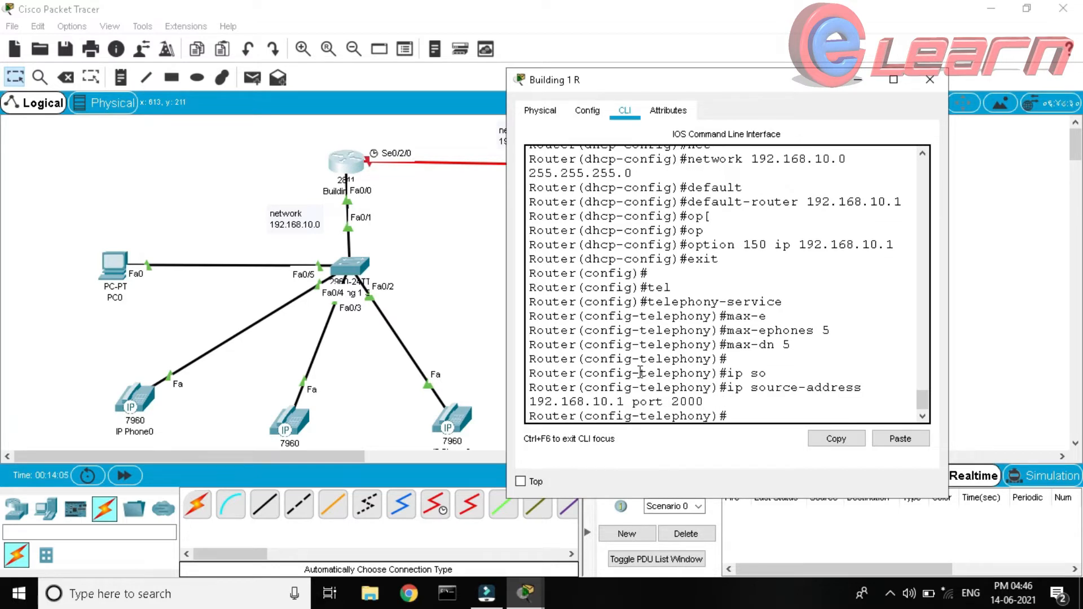
Configure auto assign 1 to 5 for the telephony service and return to global configuration
text(auto)
key(Tab)
text(ass)
key(Tab)
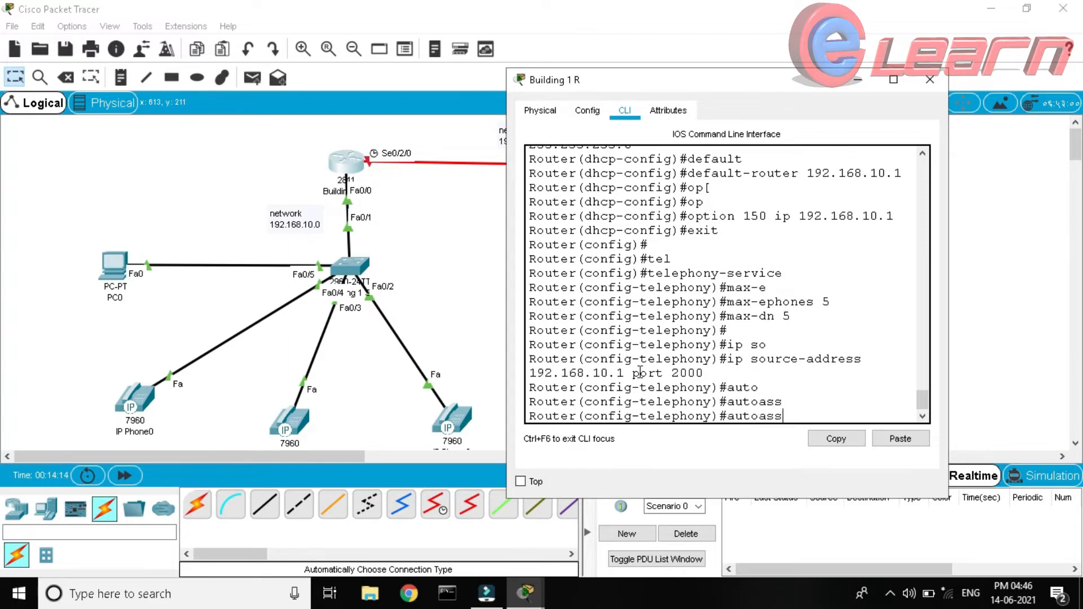
key(BackSpace)
key(BackSpace)
key(BackSpace)
key(BackSpace)
text(o as)
key(Tab)
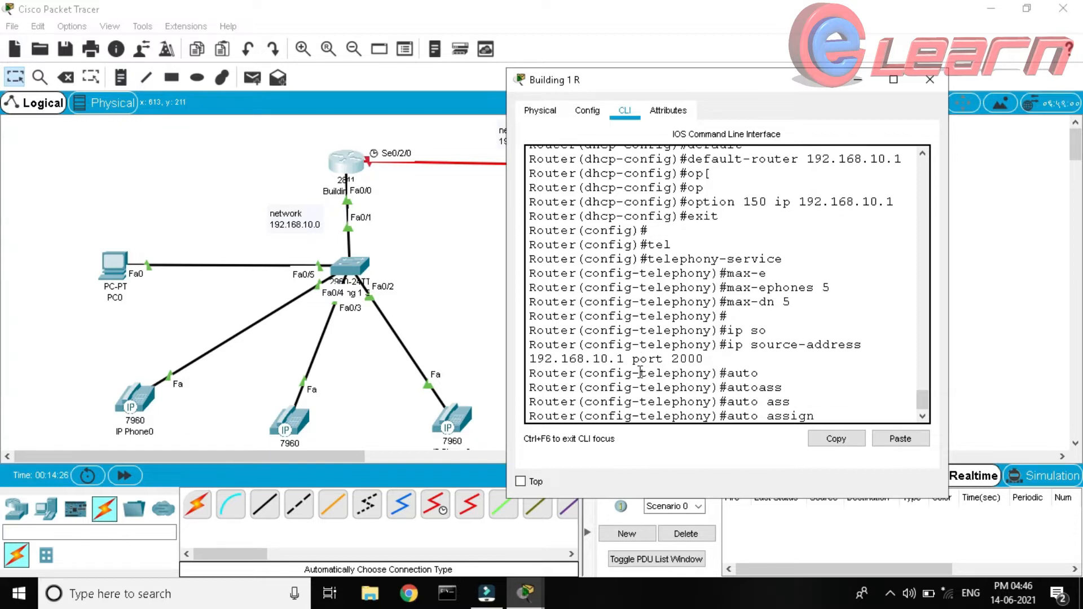
text(1 to 5)
key(Return)
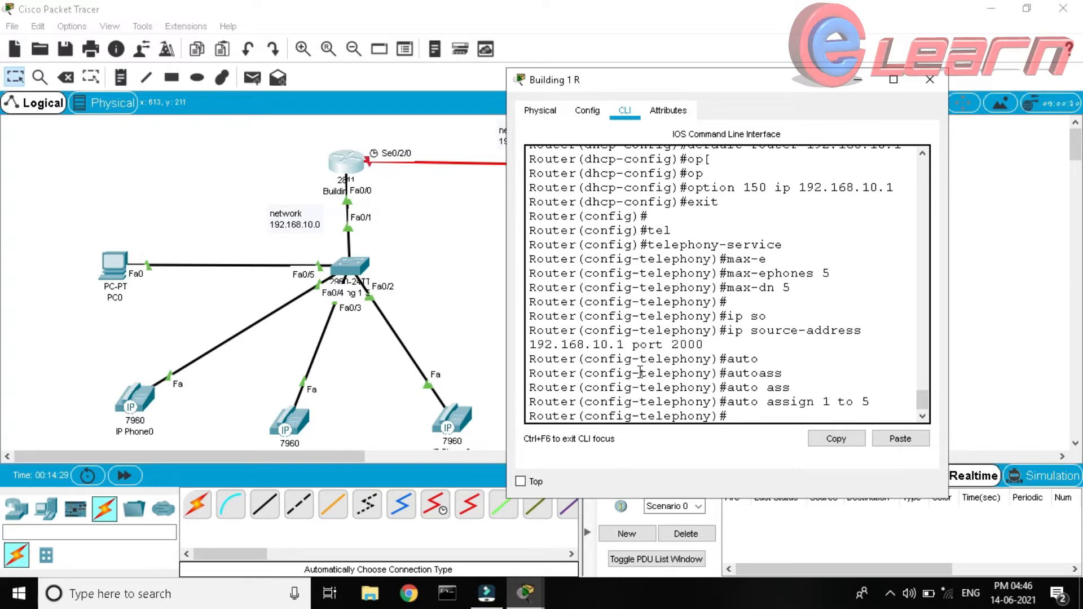
text(exit)
key(Return)
key(Return)
key(Return)
Create ephone-dn 1 on the Building 1 router with directory number 1111
text(tel)
key(Tab)
key(Return)
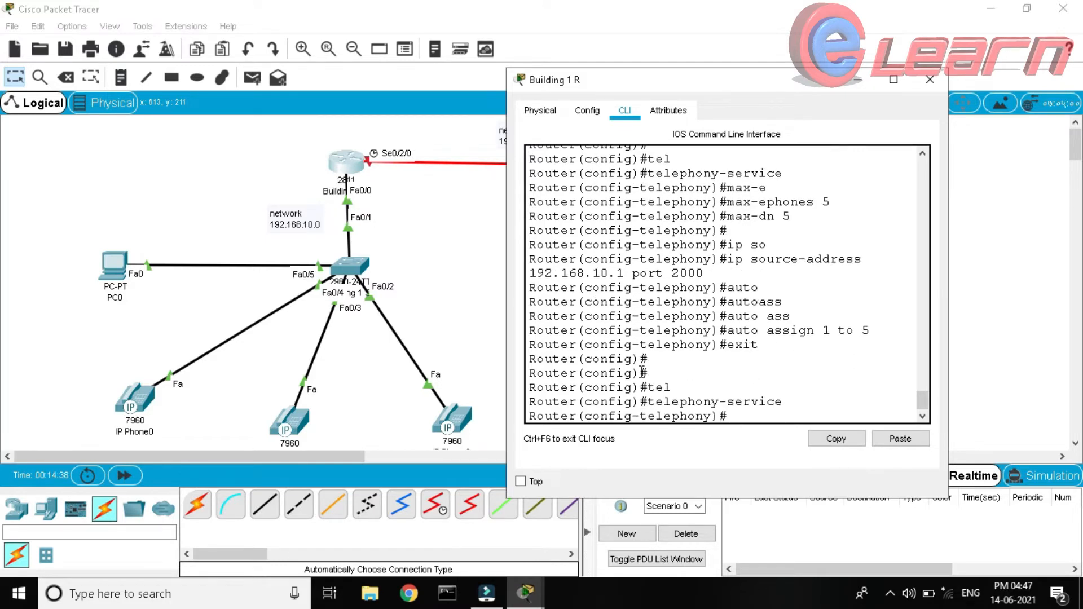
text(epho)
key(Tab)
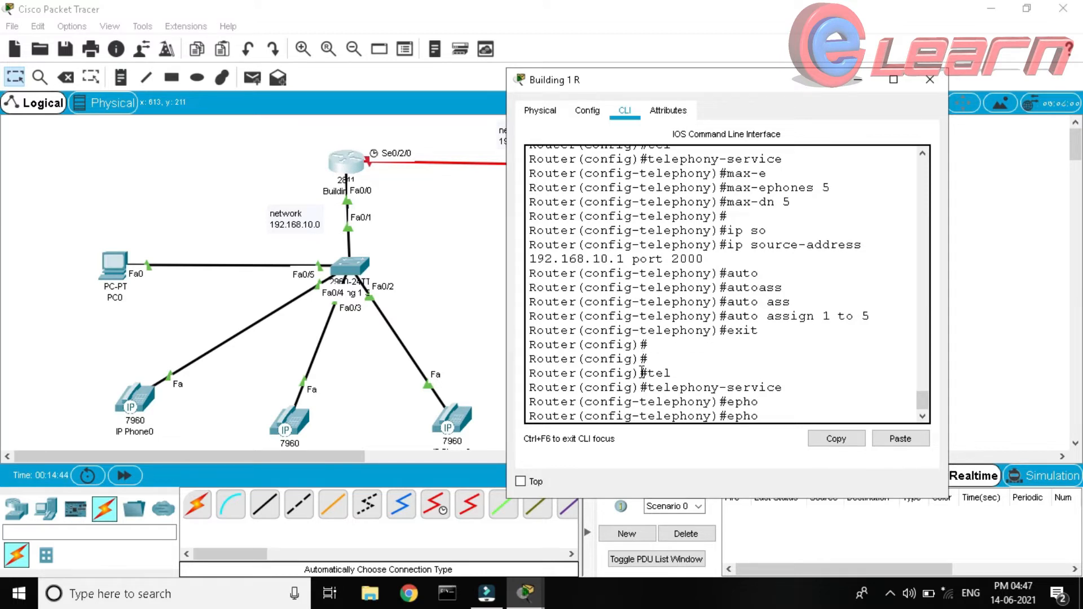
text(ne-dn 1)
key(Return)
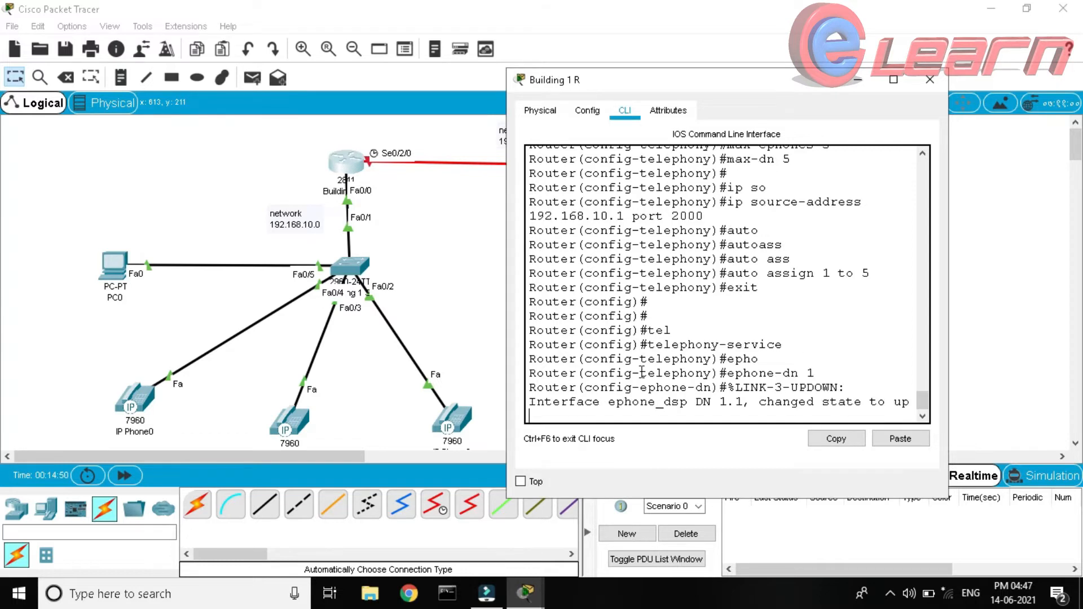
text(number)
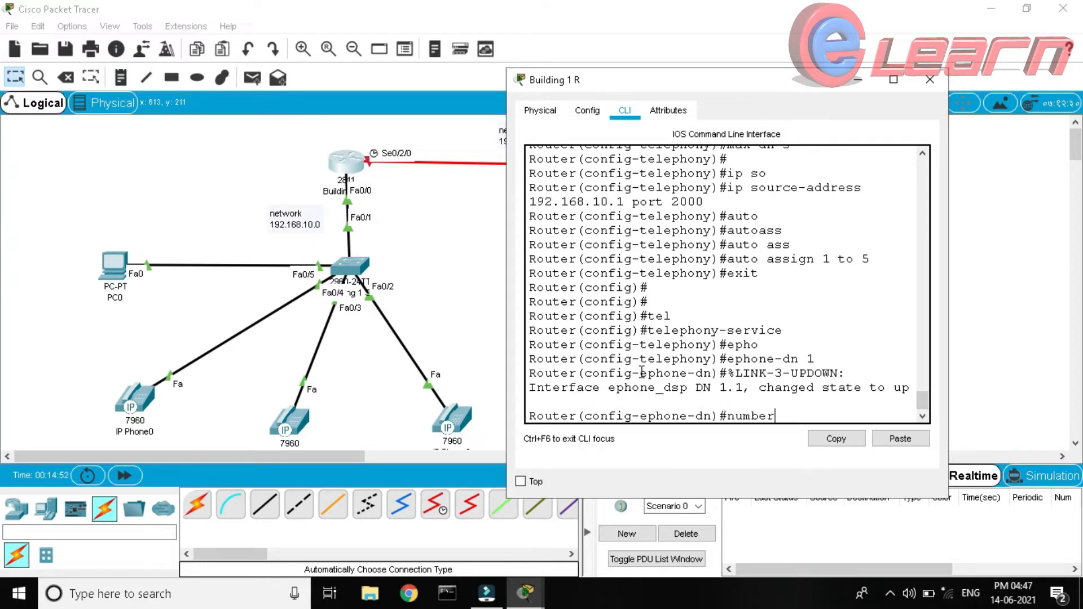
key(Tab)
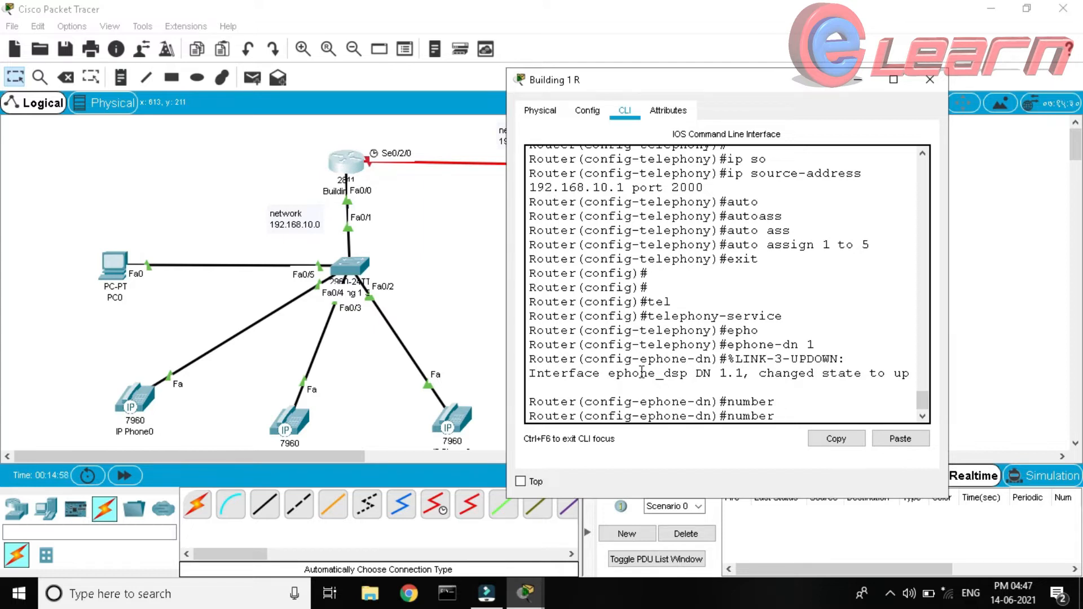
text(1111)
key(Return)
Create ephone-dn 2 on the Building 1 router with directory number 1110
text(ephone-dn 2)
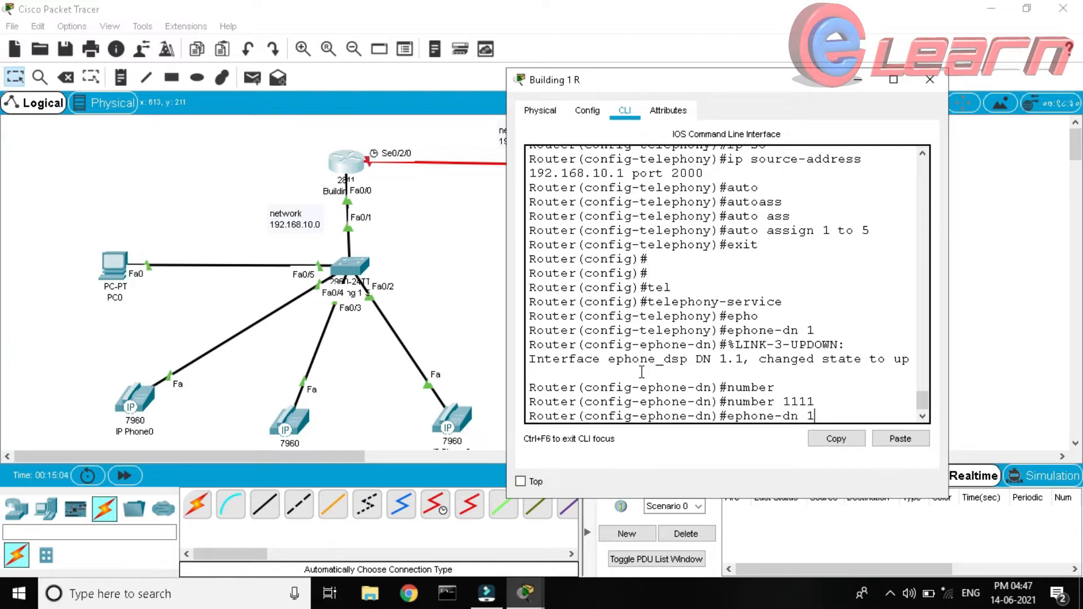
key(Return)
text(number 11110)
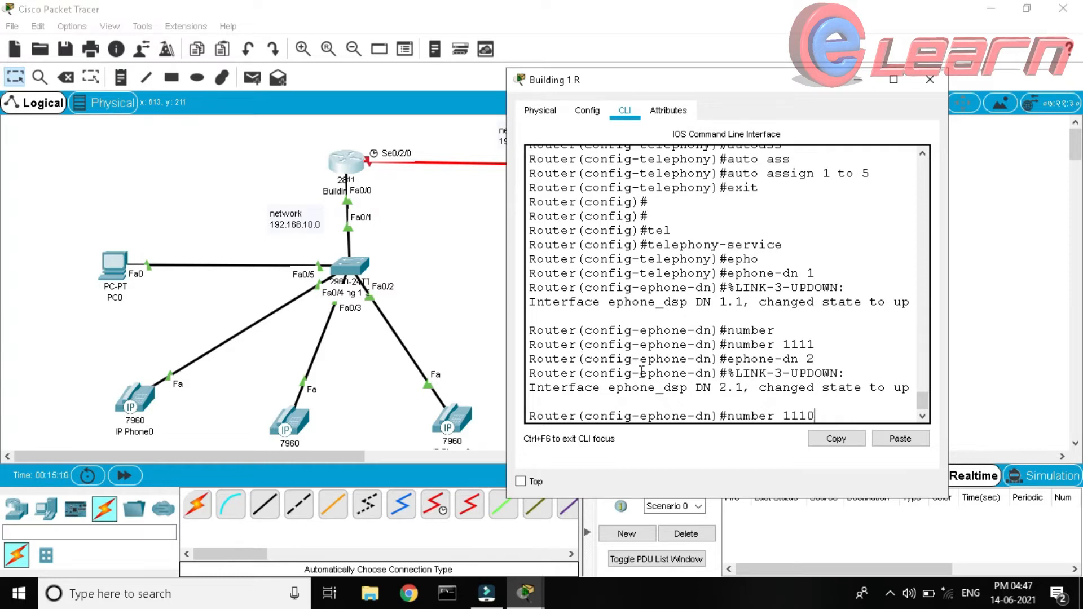
key(Return)
key(Return)
Create ephone-dn 3 on the Building 1 router with directory number 1100
text(ephone-dn 2)
key(BackSpace)
text(3)
key(Return)
key(Up)
key(Up)
key(BackSpace)
text(00)
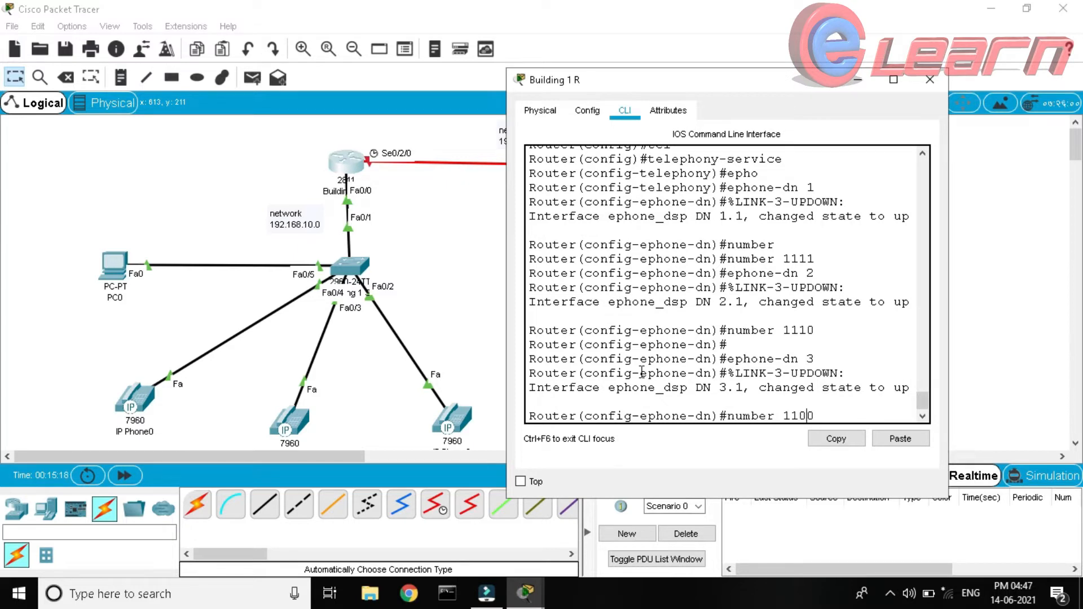
key(Return)
key(Return)
Create ephone-dn 4 on the Building 1 router with directory number 1000
key(Up)
key(Up)
key(Up)
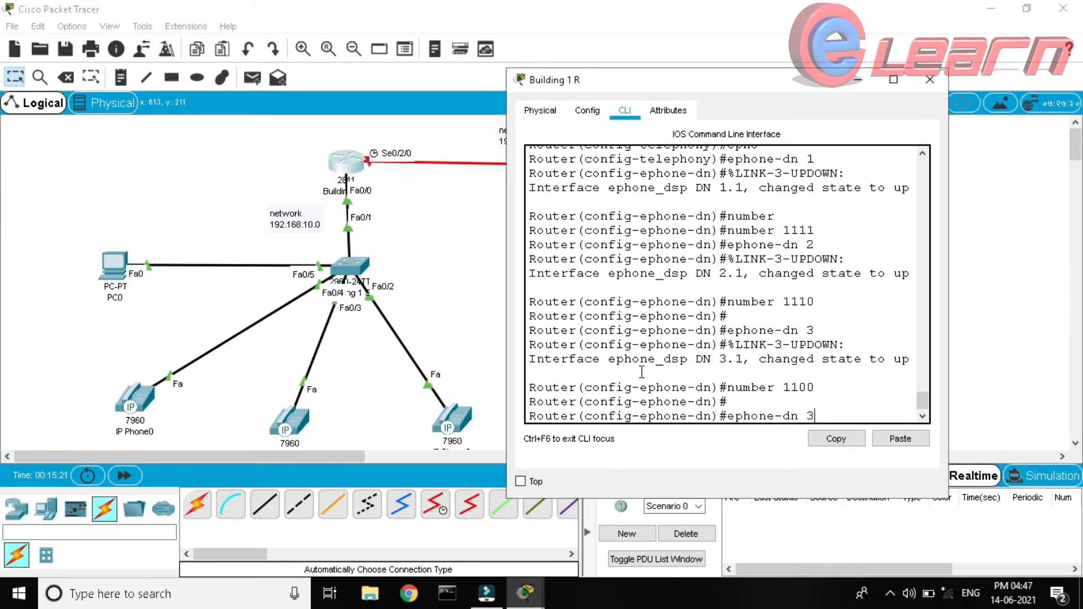
text(4)
key(Return)
key(Up)
key(Up)
key(Left)
key(Left)
key(BackSpace)
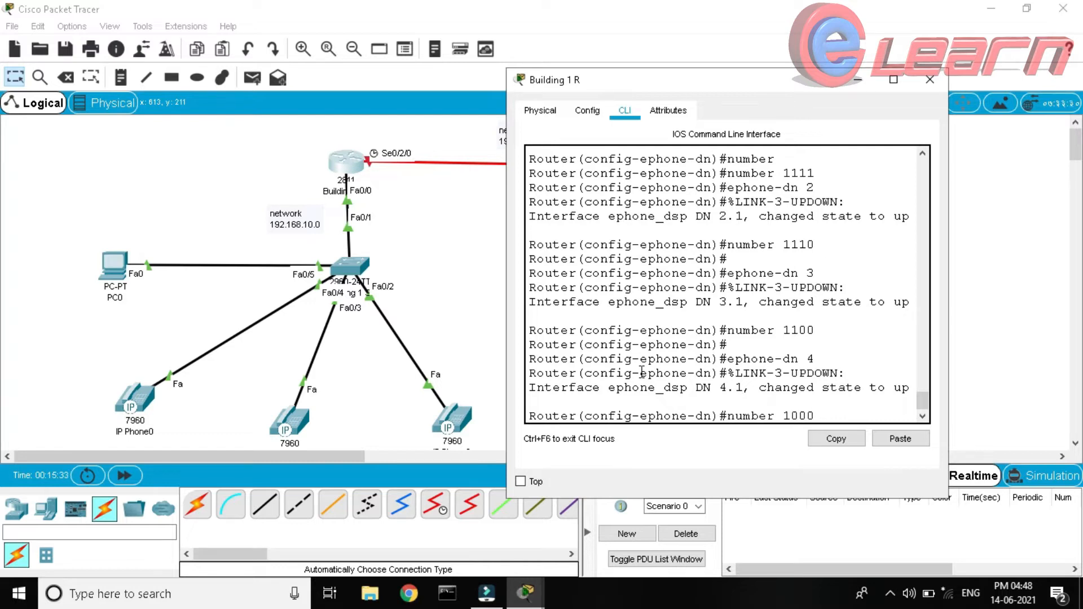
key(Return)
key(Return)
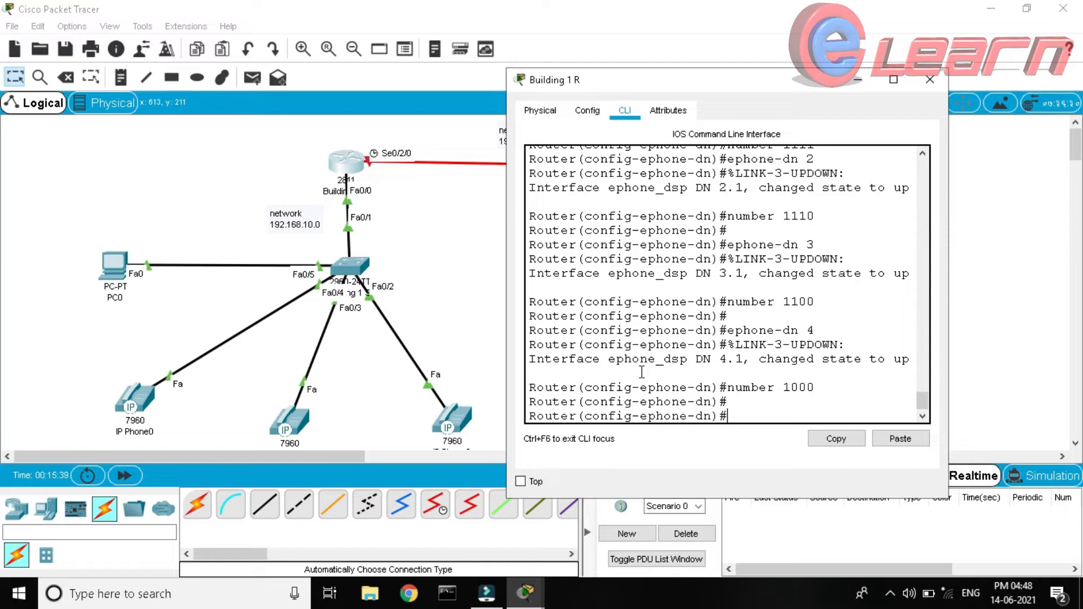
Leave ephone-dn configuration and save the Building 1 router's configuration with do wr
text(exit)
key(Return)
key(Return)
text(do wr)
key(Return)
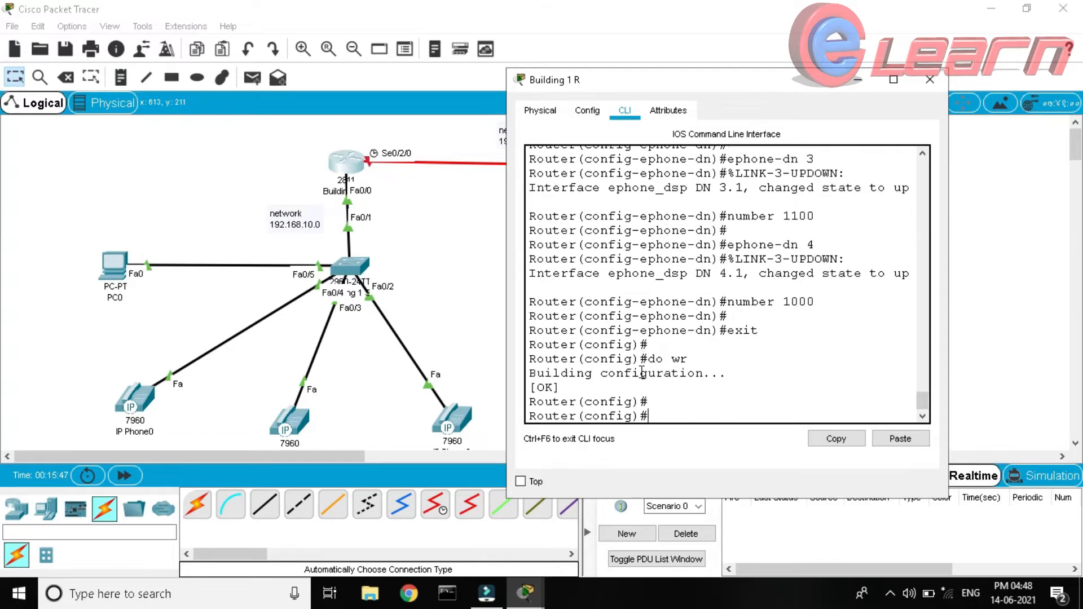
key(Return)
key(Return)
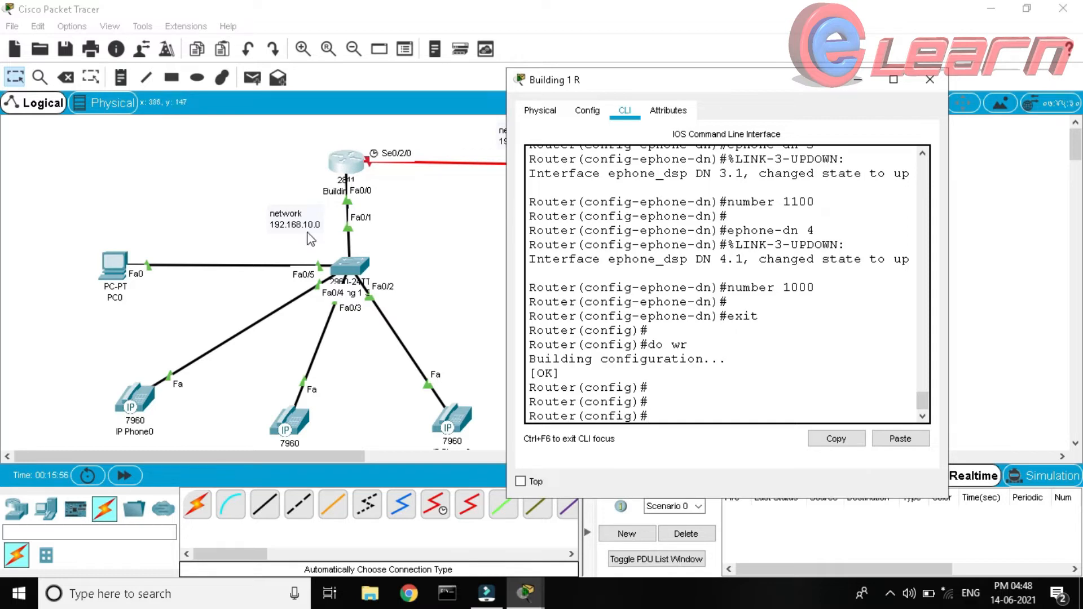
Open the Building 1 switch's command line and enter configuration for interface range f0/1-5
click(397, 200)
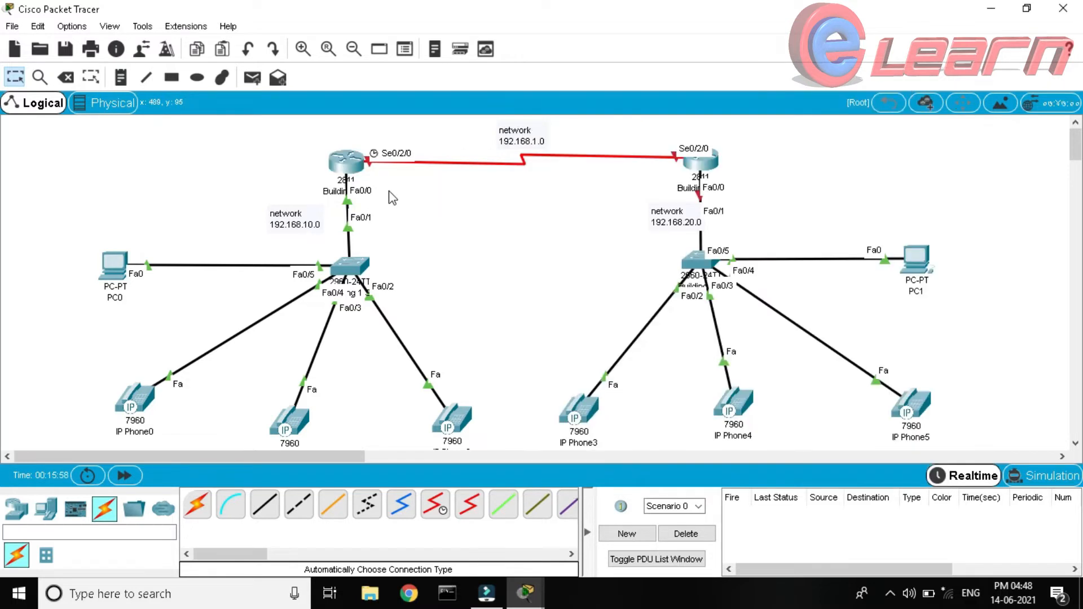
click(349, 265)
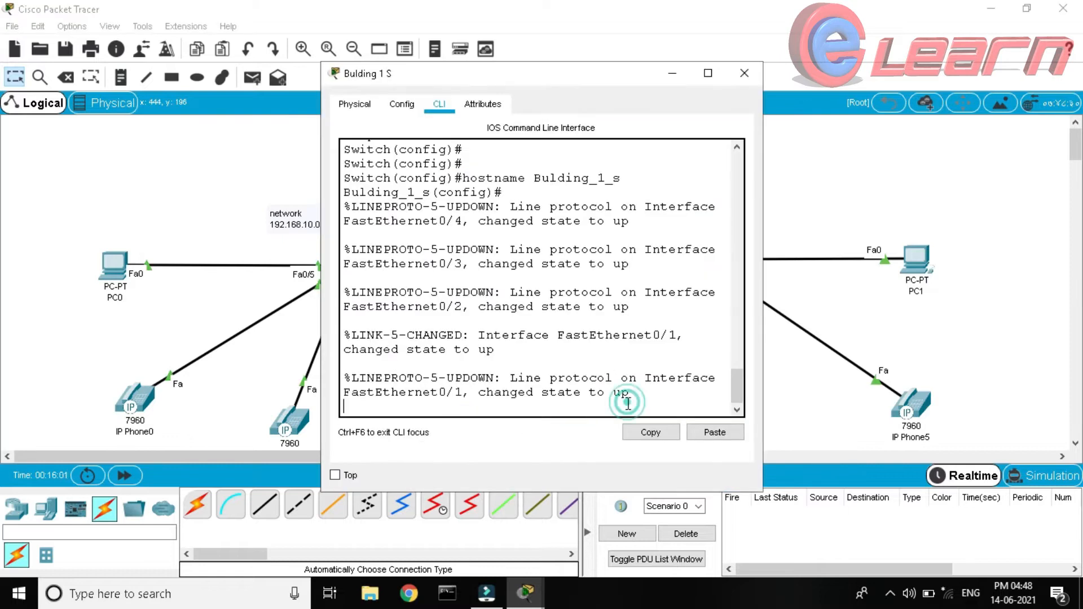
key(Return)
key(Return)
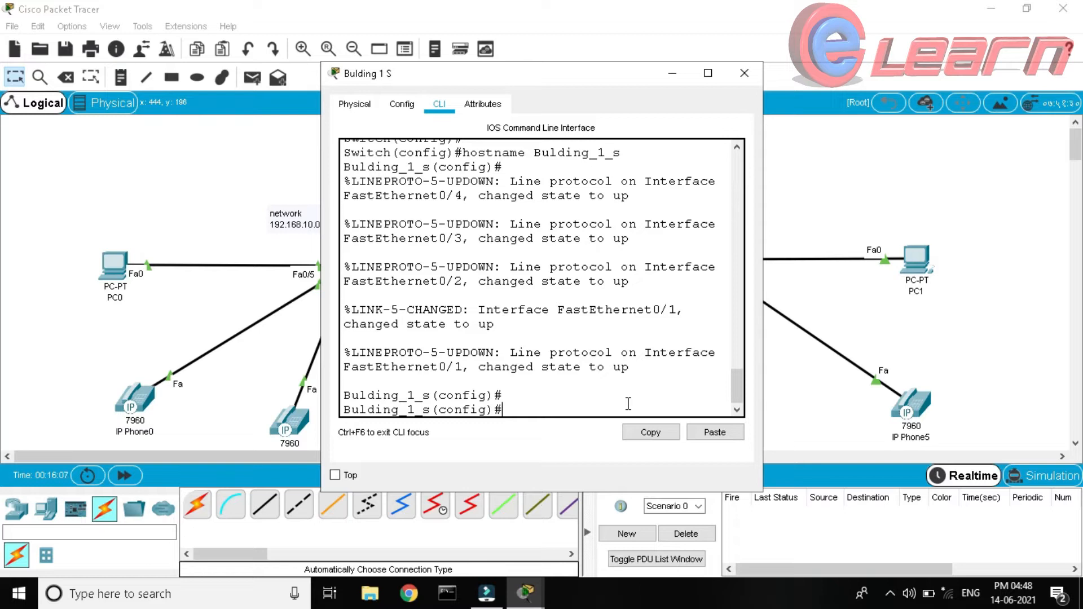
text(int range f0)
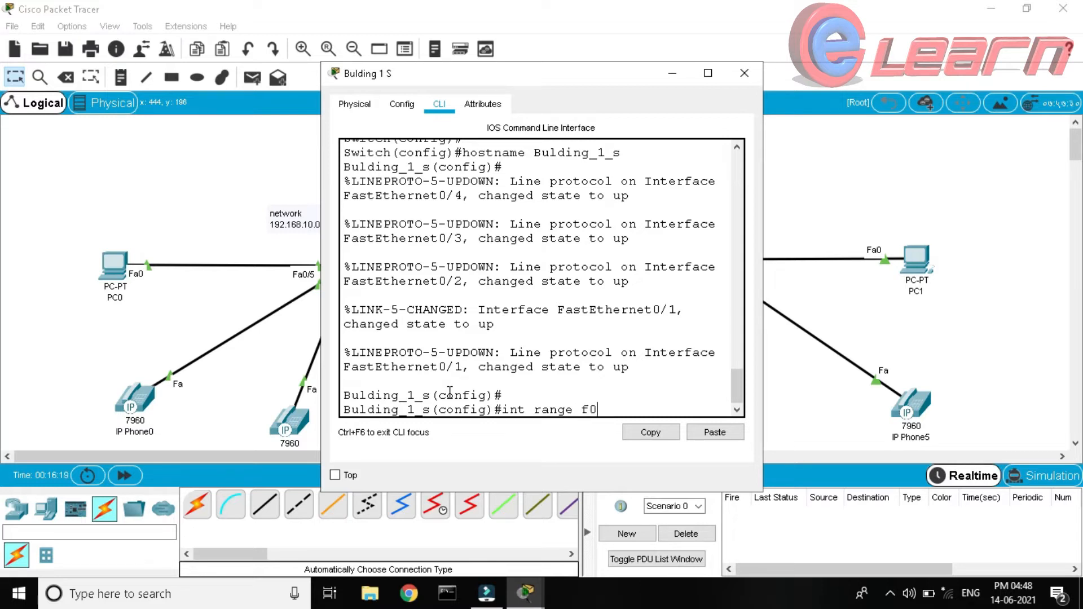
text(/1-5)
key(Return)
Set the Building 1 switch's selected interface range to switchport mode access
text(swit)
key(Tab)
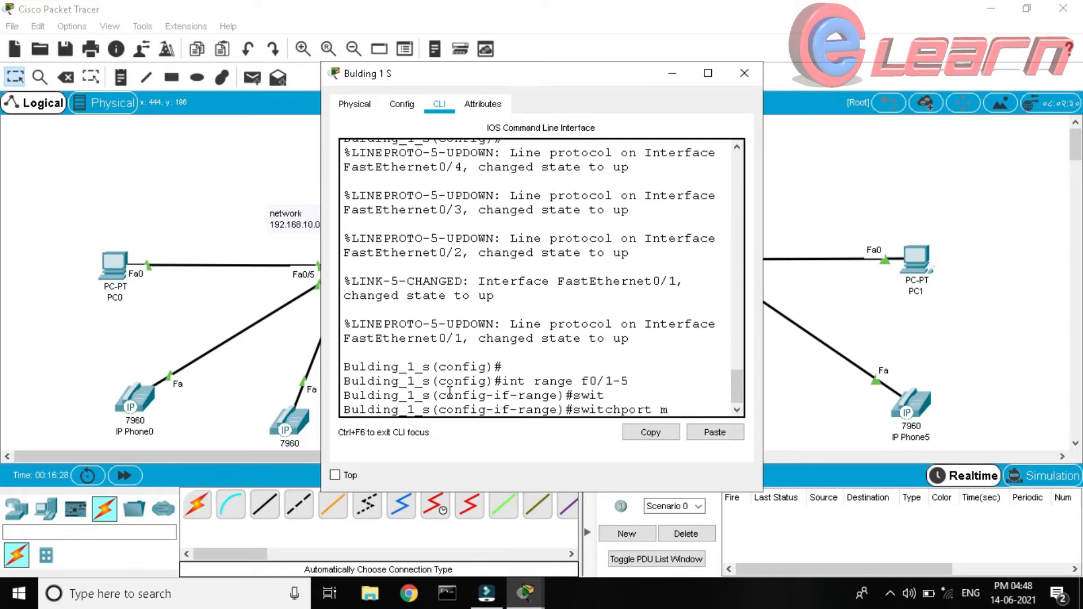
text(mode acc)
key(Tab)
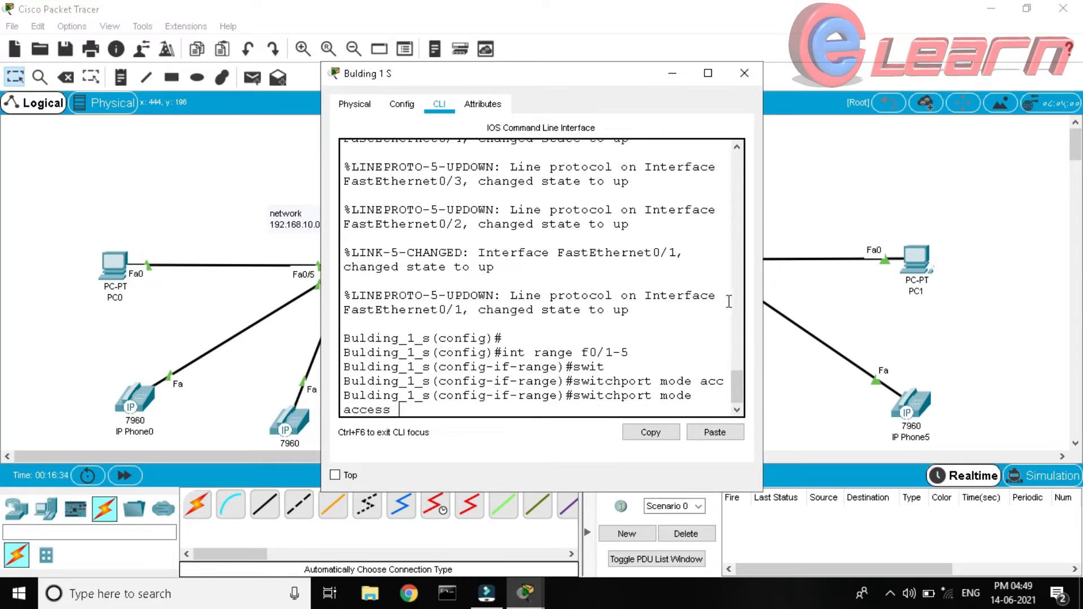
drag(763, 309, 853, 333)
drag(661, 78, 825, 70)
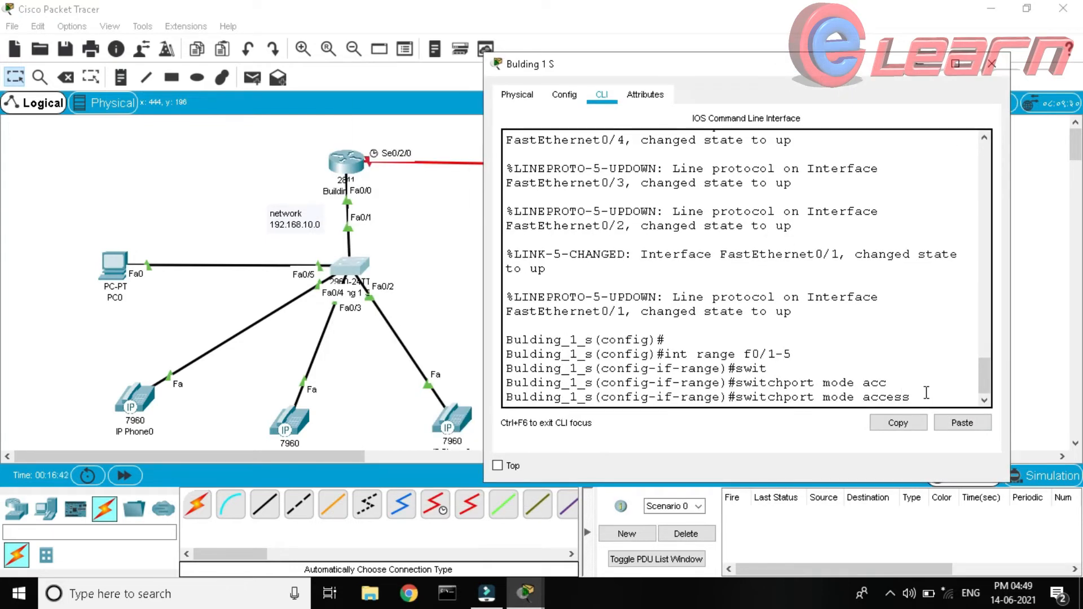
key(Return)
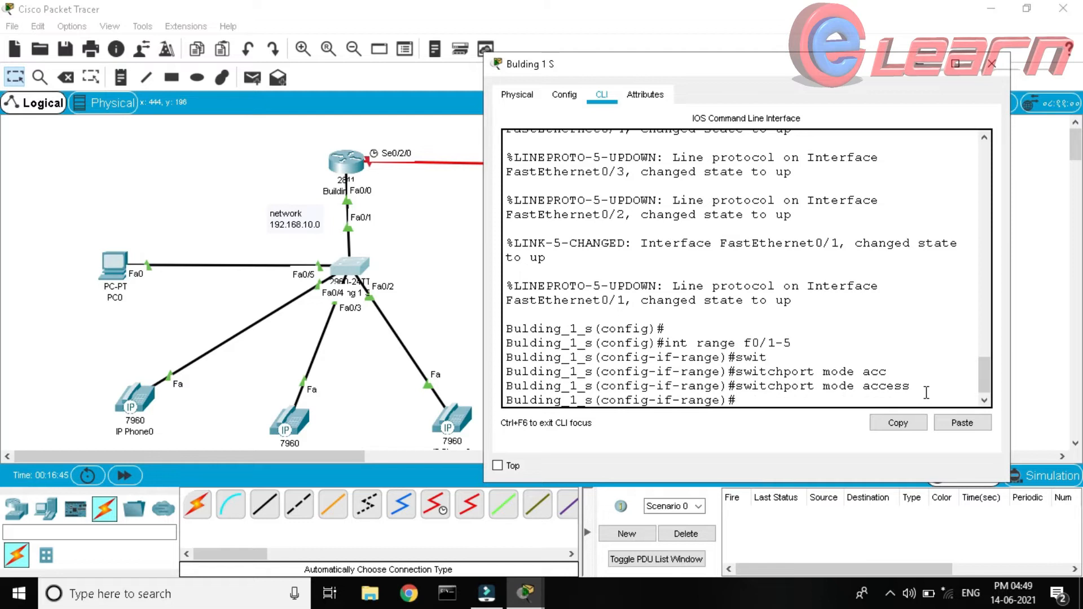
Assign voice VLAN 1 to the Building 1 switch's selected interface range
text(swi)
key(Tab)
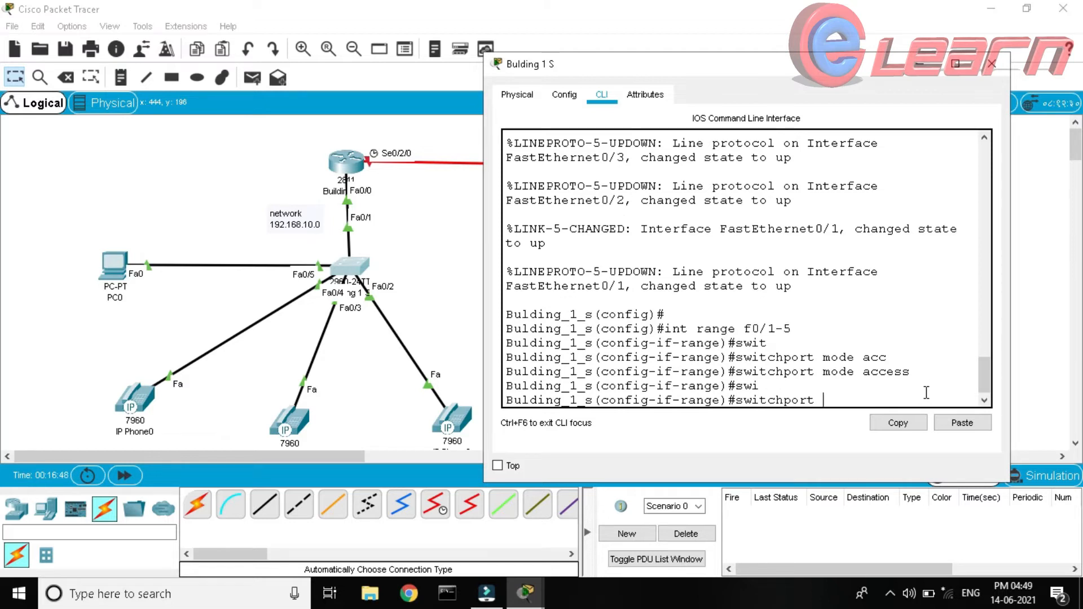
text(voice vlan 1)
key(Return)
Leave interface range configuration, save the Building 1 switch's configuration with do wr, and close the open device windows
text(exity)
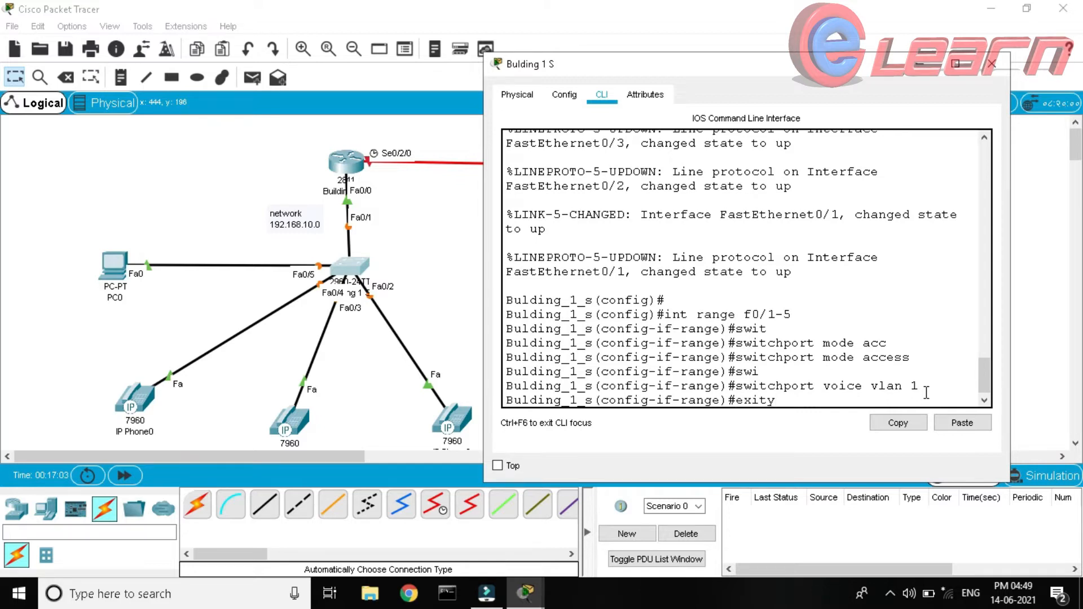
key(Return)
key(Return)
text(do wr)
key(Return)
key(Return)
key(Return)
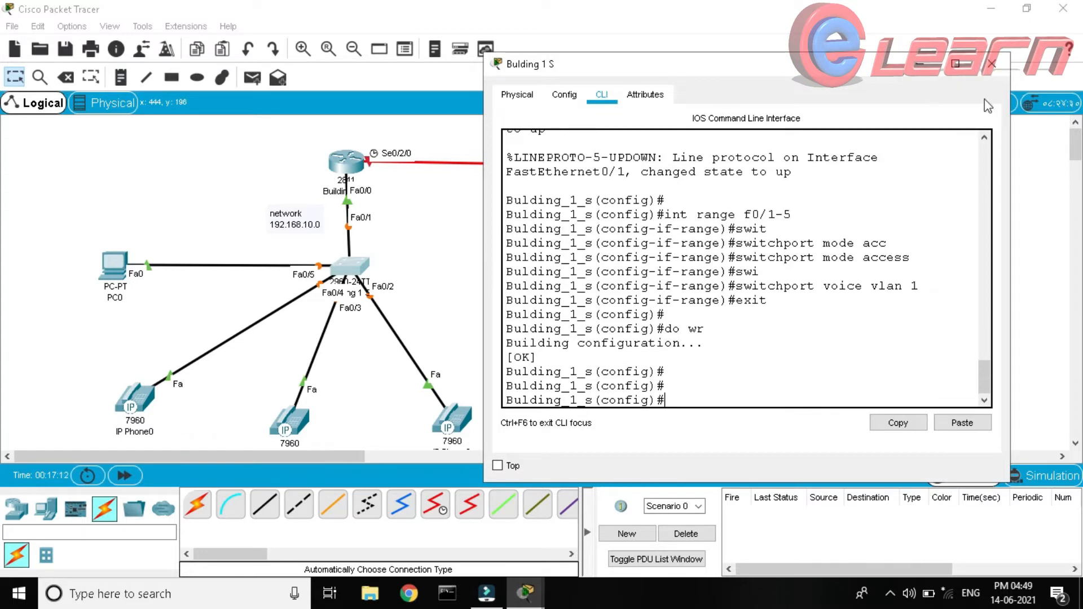
click(992, 64)
mouse_move(541, 595)
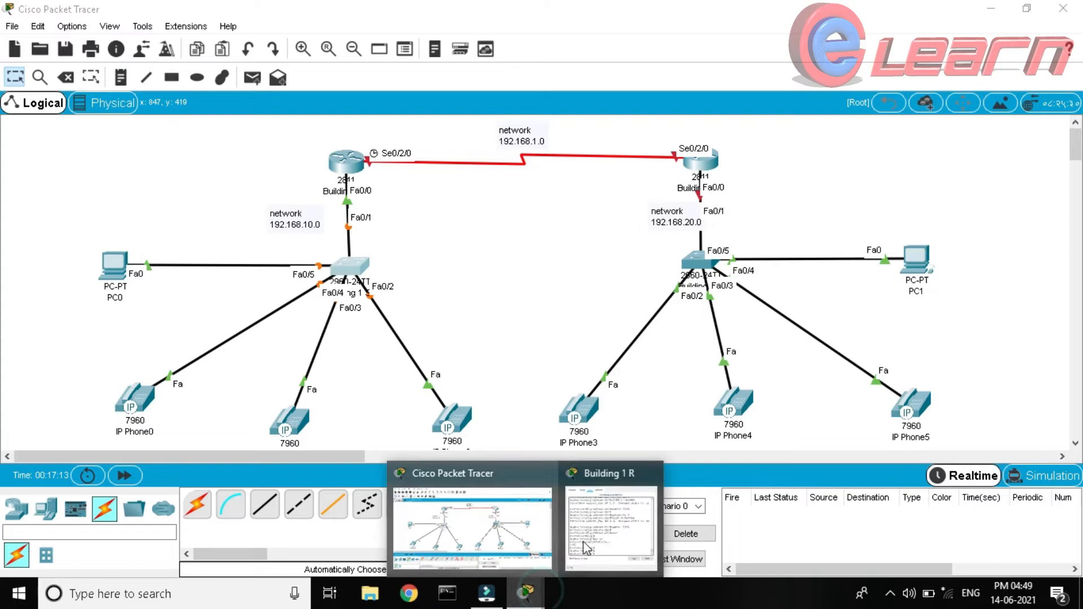
click(650, 474)
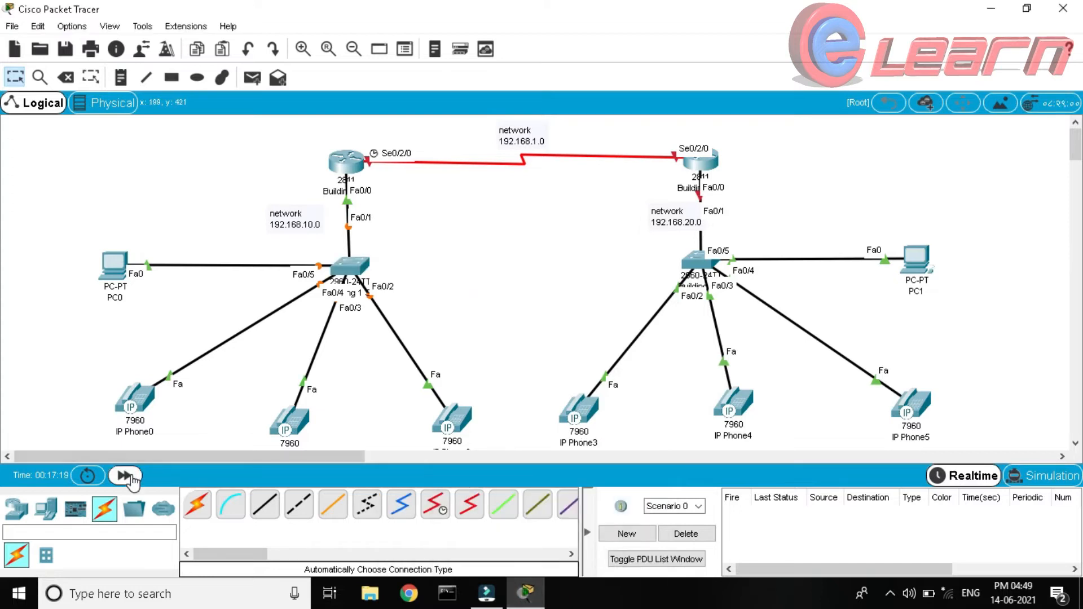
Fast-forward the simulation time several times so the Building 1 links come up and the phones register
click(125, 475)
click(124, 475)
click(124, 476)
click(124, 475)
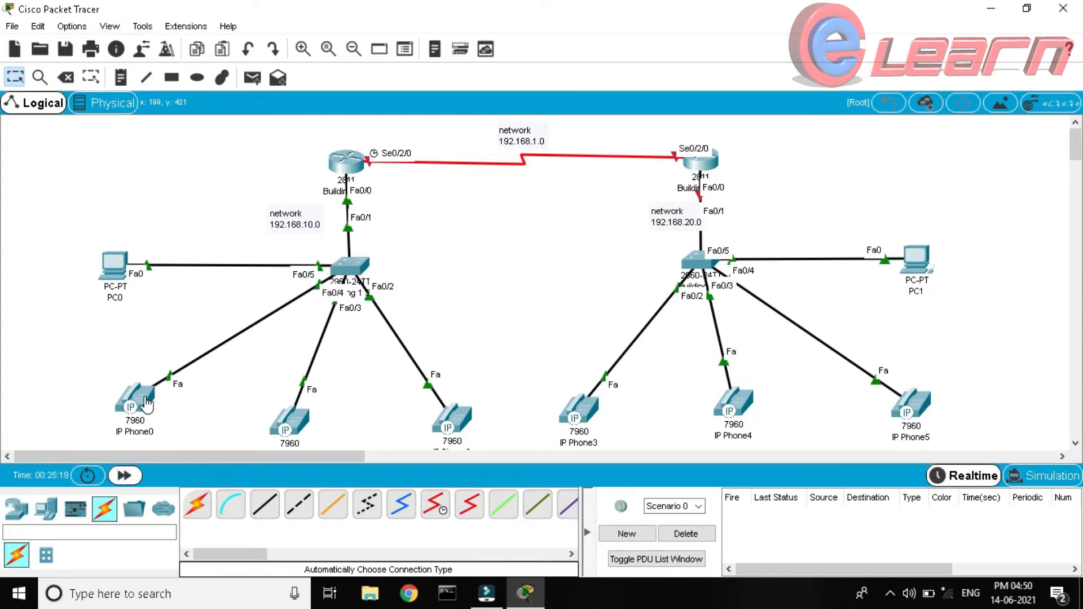
Examine IP Phone0's phone display and the other Building 1 phones' details for their assigned line numbers
click(145, 402)
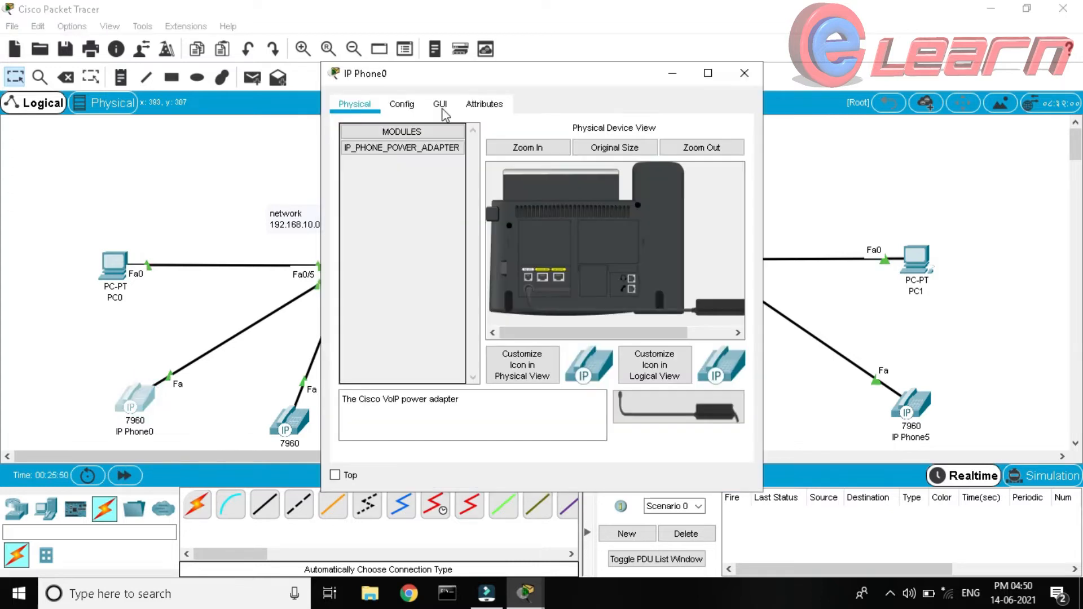
click(441, 107)
drag(462, 449, 535, 448)
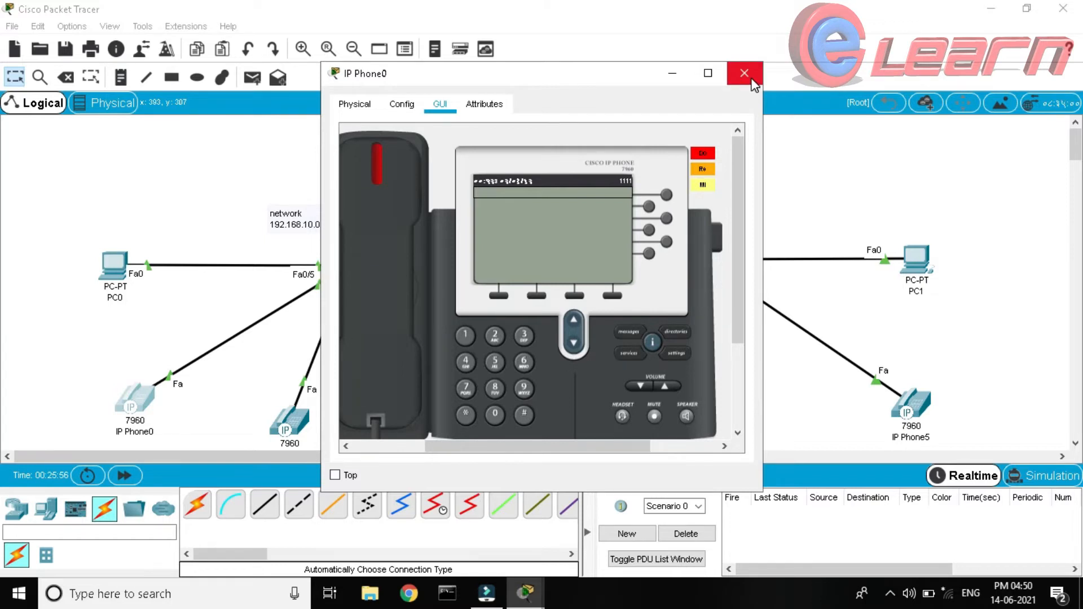
click(745, 74)
mouse_move(304, 425)
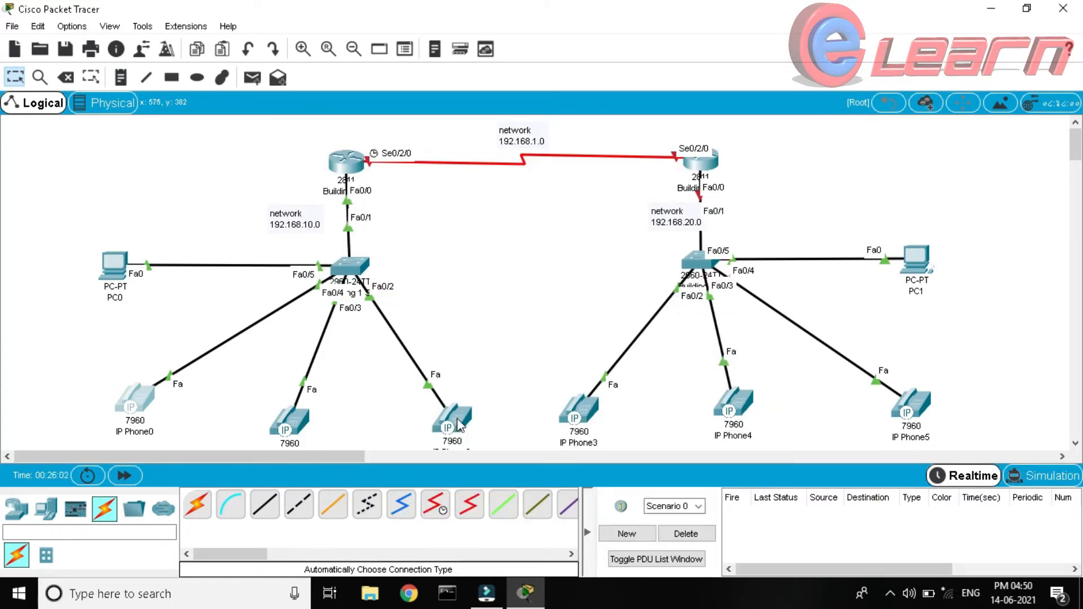
mouse_move(459, 423)
Place a note reading "Line No. 1111" below IP Phone0
scroll(483, 348, down, 1)
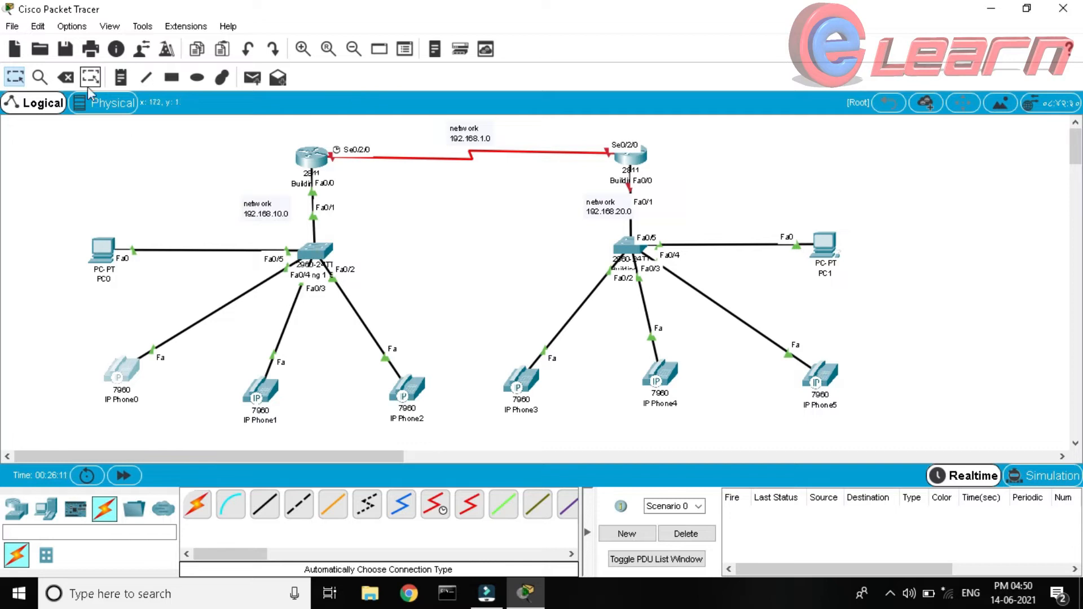
click(120, 77)
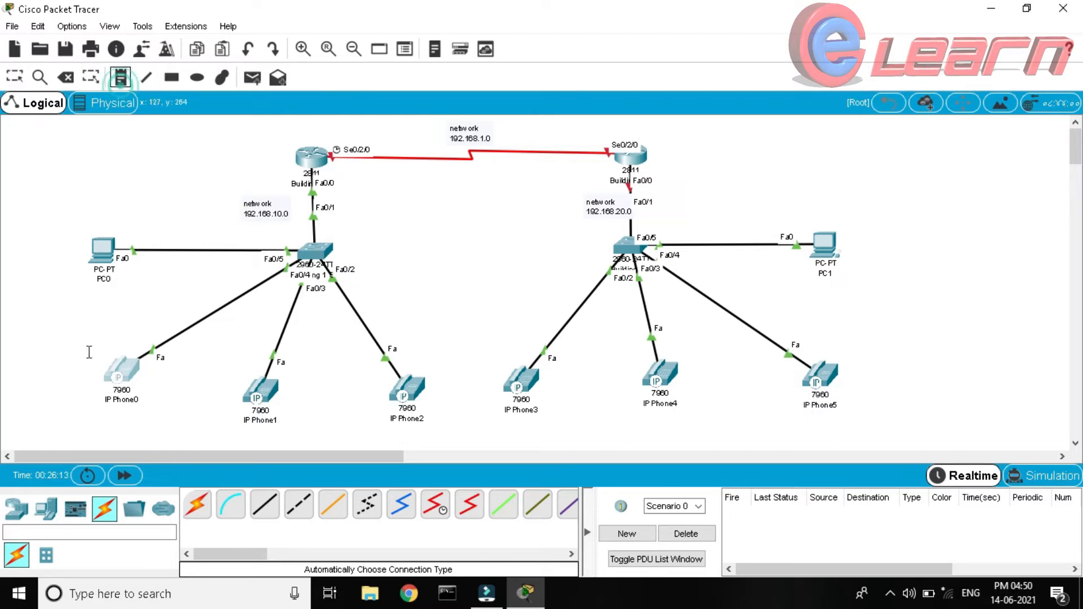
click(91, 417)
text(11)
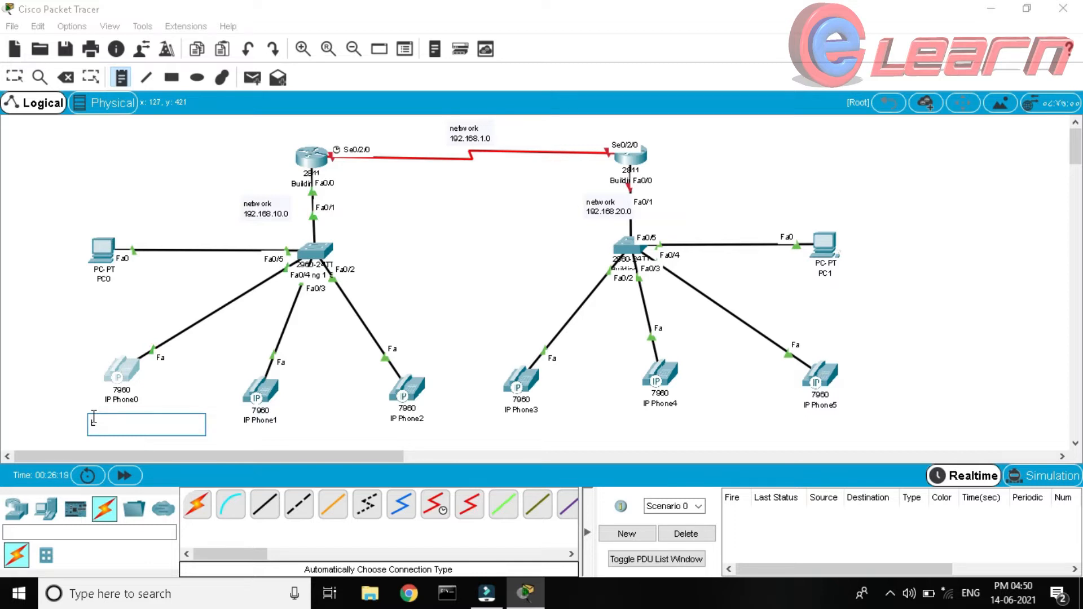
text(ne NOo. 1111)
key(Escape)
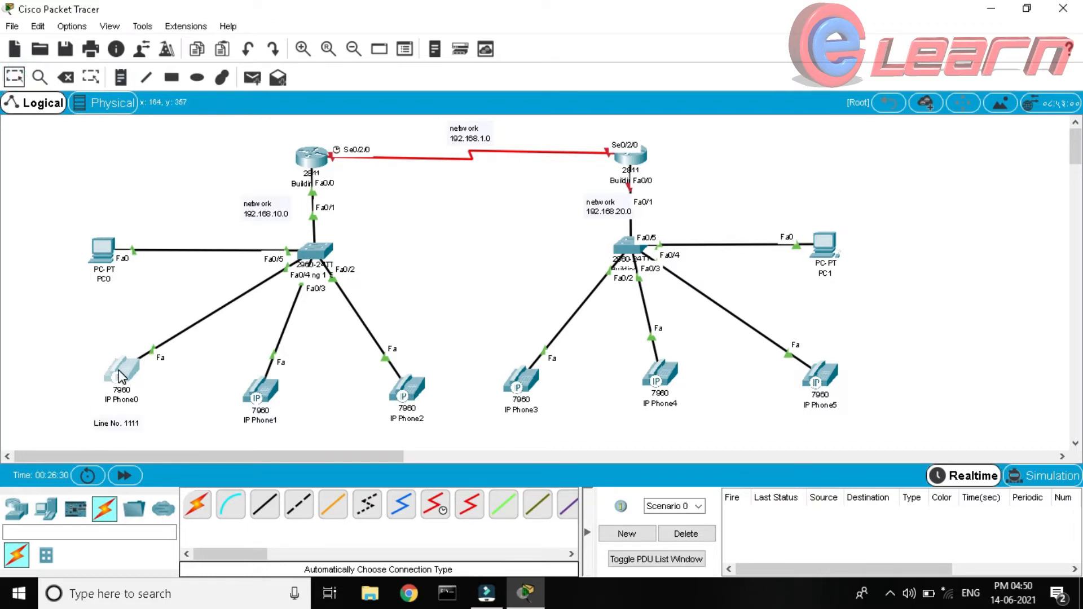
Check the Building 1 phones' line numbers and place a note reading "Line No. 1110" below IP Phone1
mouse_move(120, 375)
mouse_move(262, 403)
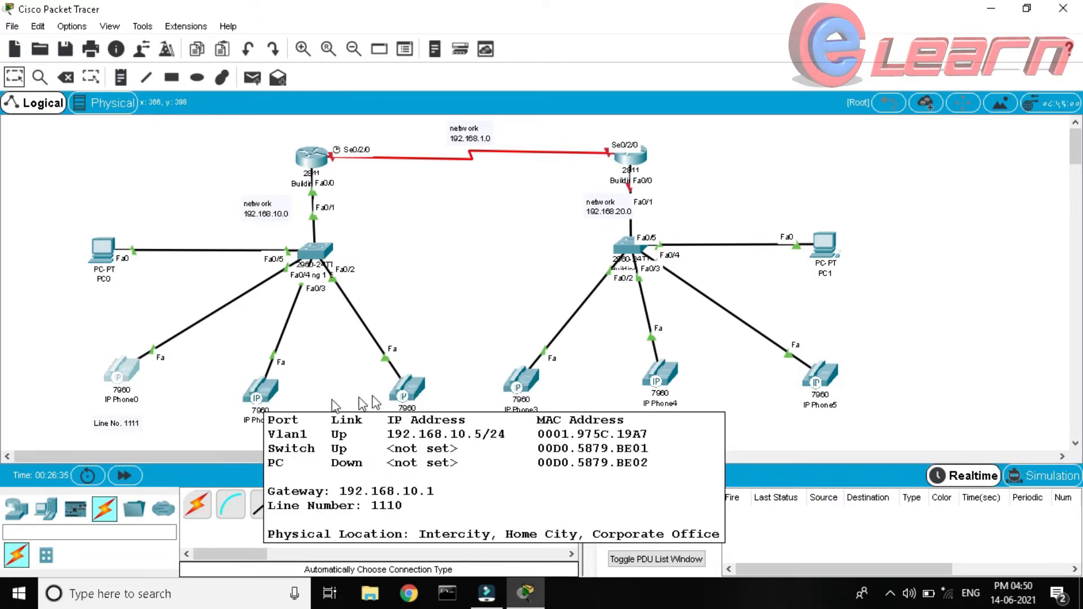
mouse_move(404, 397)
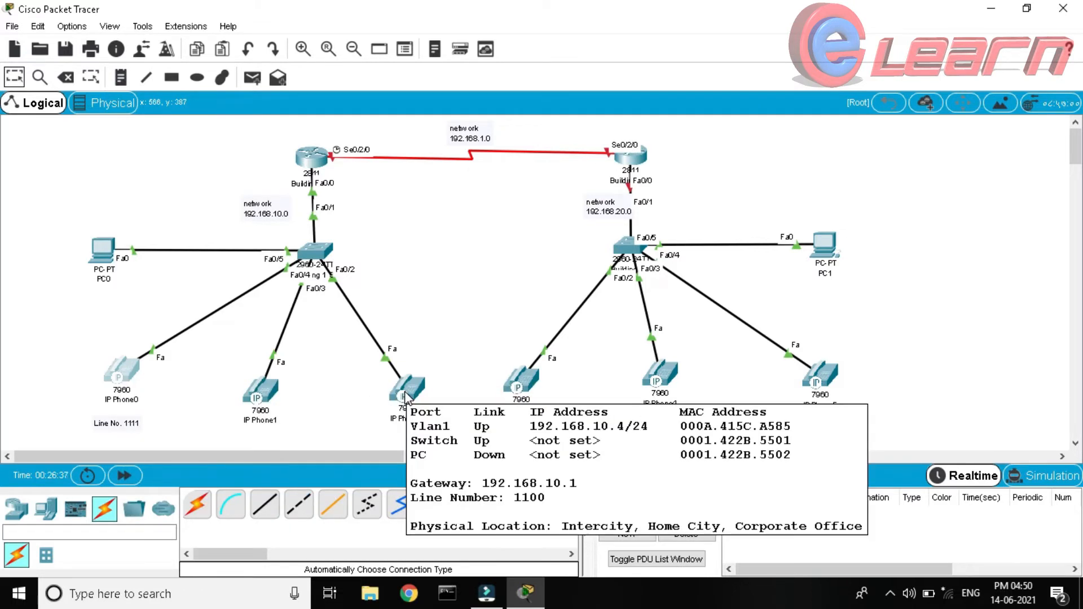
click(120, 78)
click(252, 431)
text(Line N)
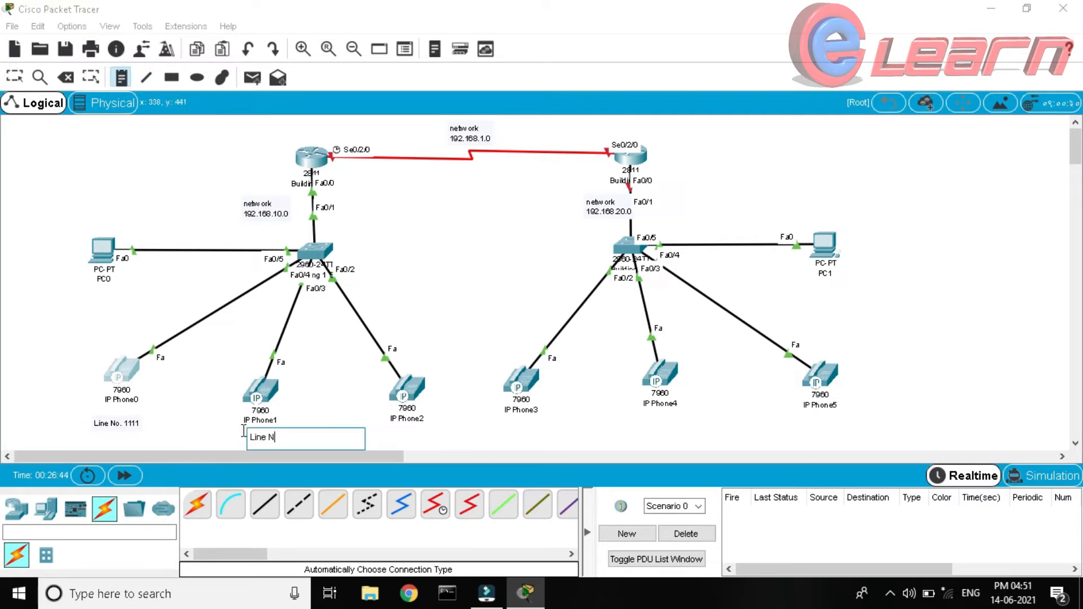
text(o. 1110)
Copy IP Phone1's note text into a note below IP Phone2 and change it to "Line No. 1100"
key(ctrl+a)
key(ctrl+c)
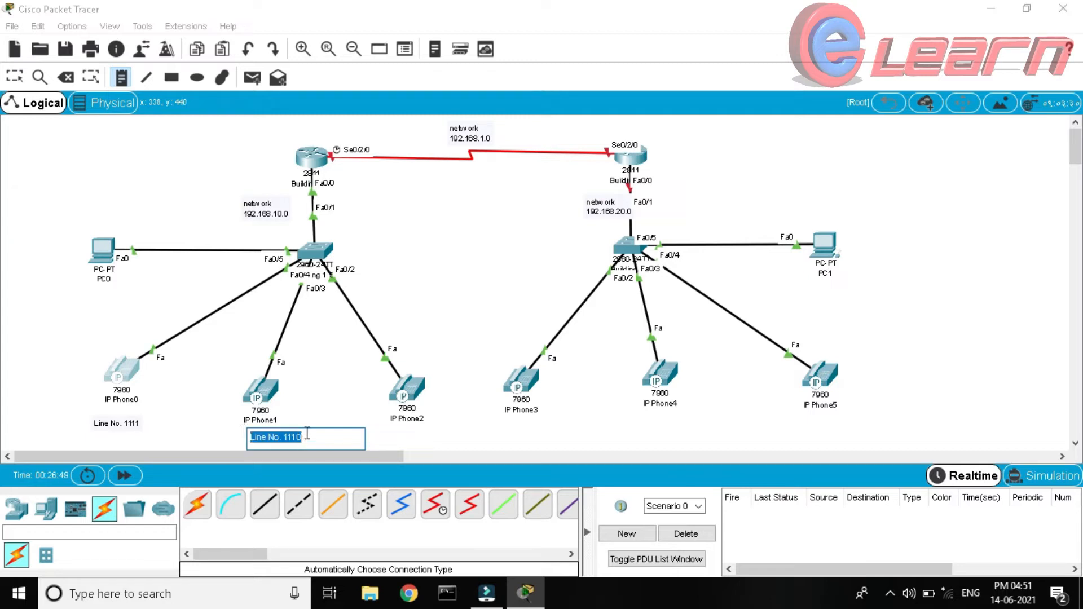
click(397, 433)
key(ctrl+v)
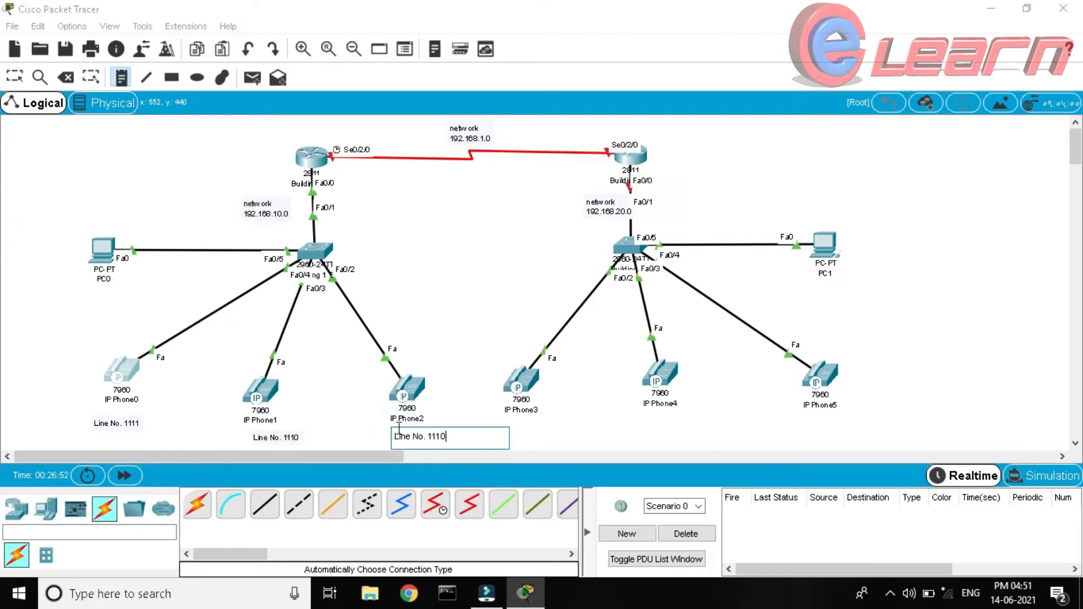
text(00)
click(15, 78)
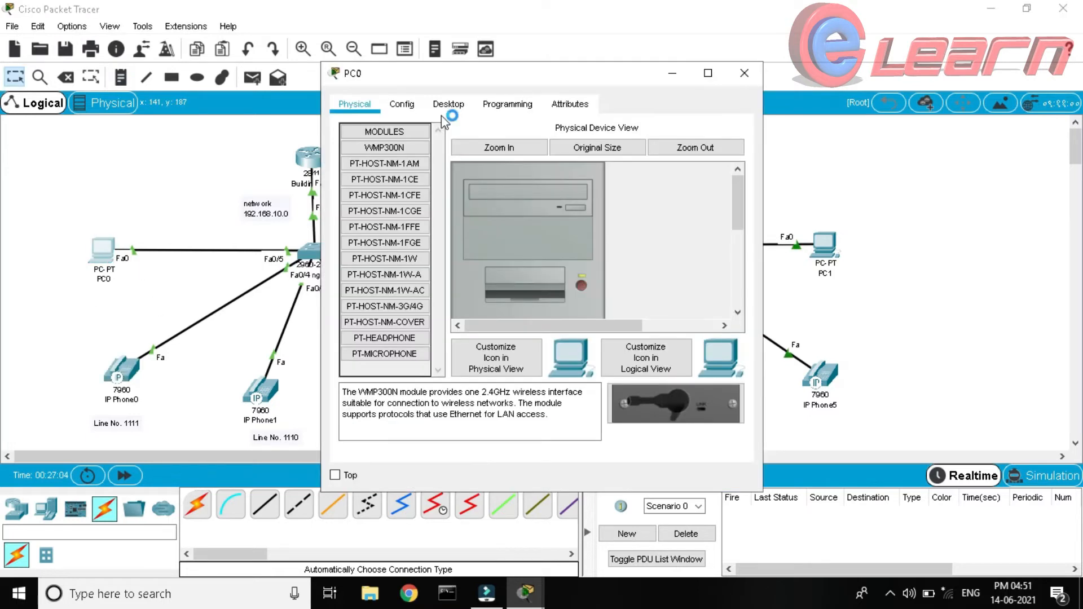
Set PC0's IP configuration to DHCP, repeat the request if needed, and check the PC's address details
click(447, 106)
click(371, 191)
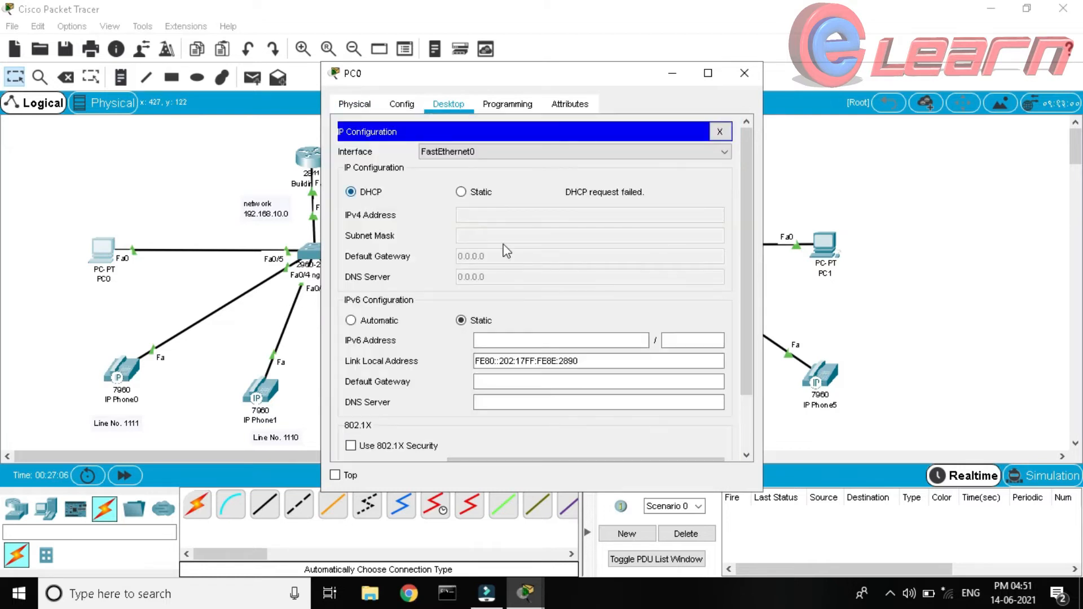
click(351, 192)
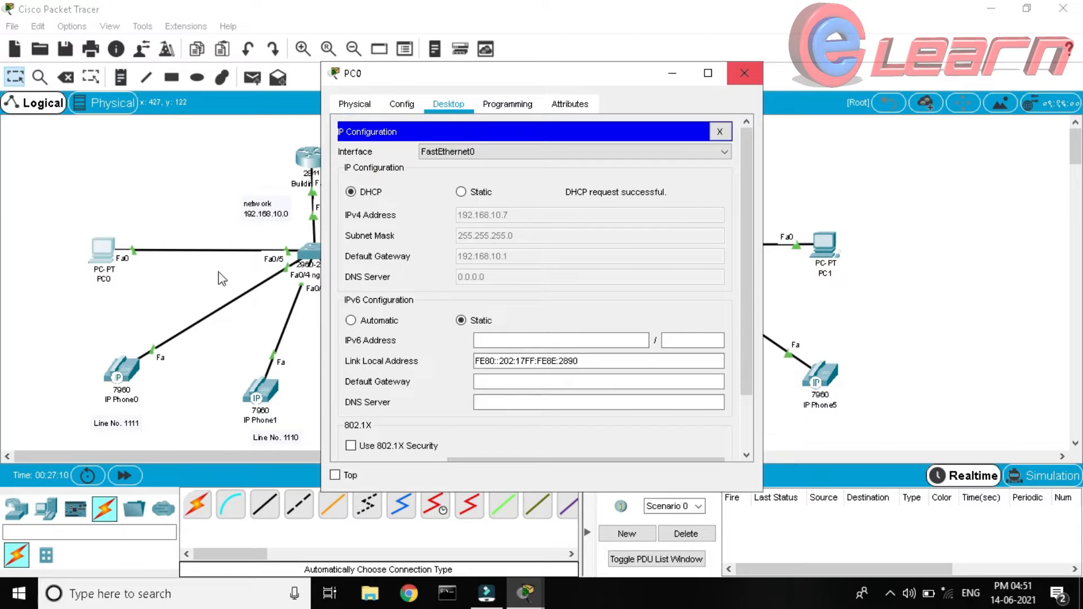
mouse_move(110, 256)
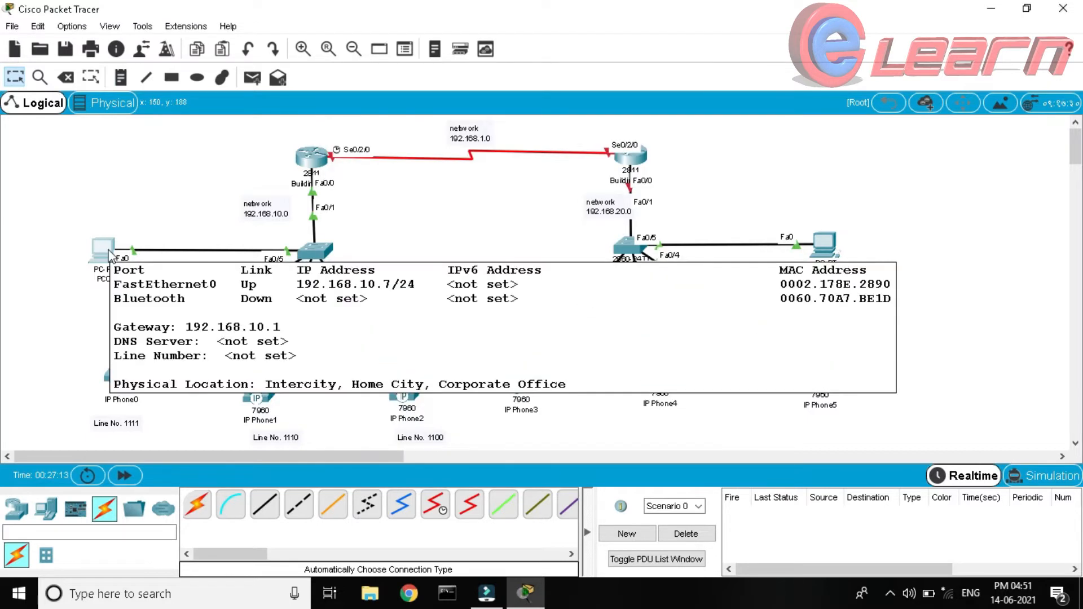
Open Cisco IP Communicator on PC0 and call line 1111, moving the window clear of the Building 1 phones
click(104, 249)
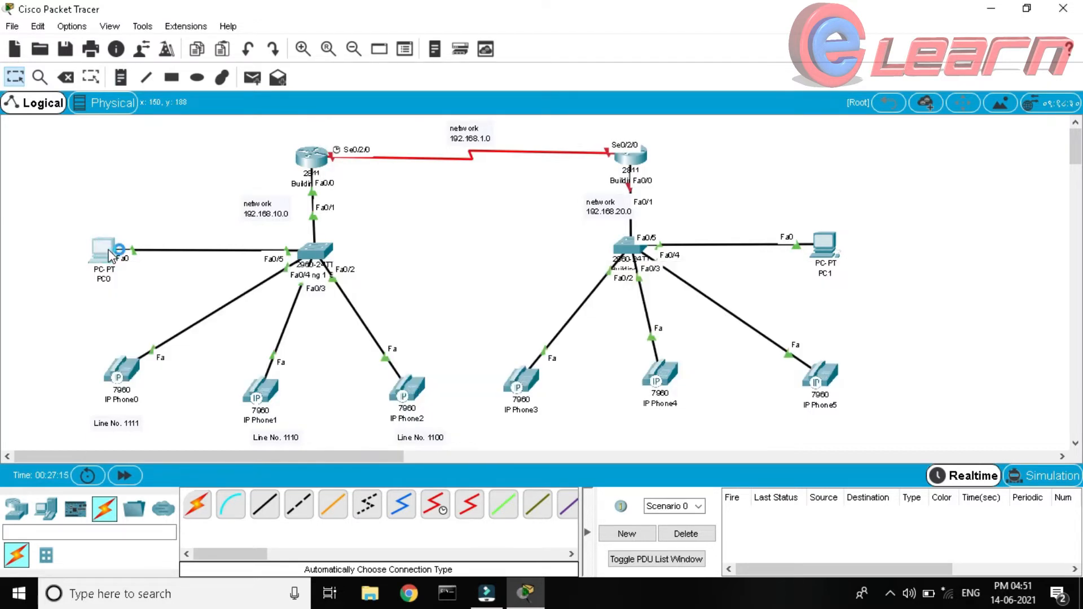
drag(406, 455, 474, 455)
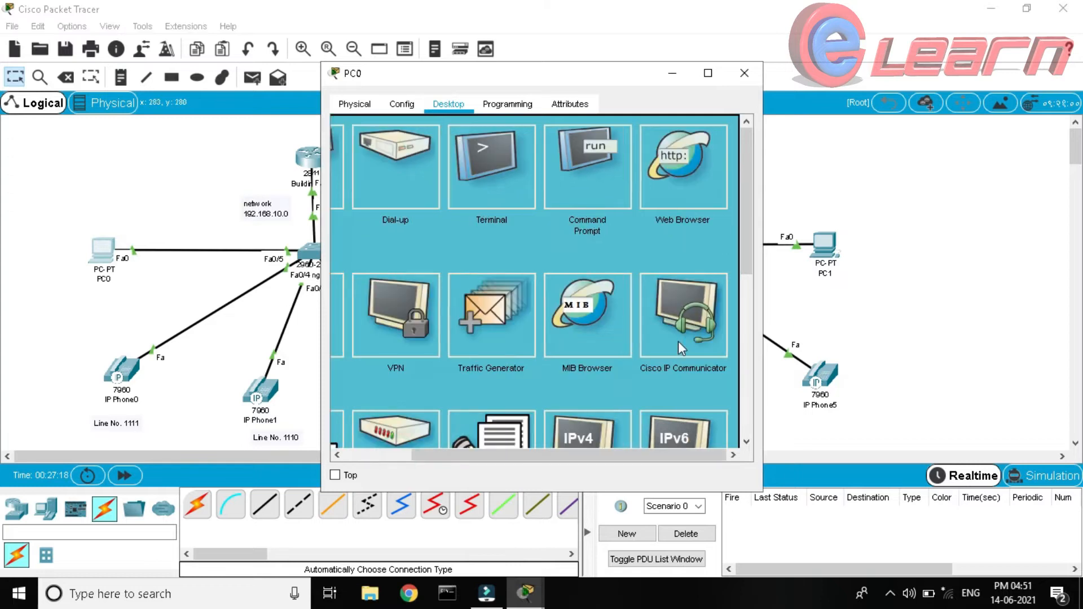
click(670, 322)
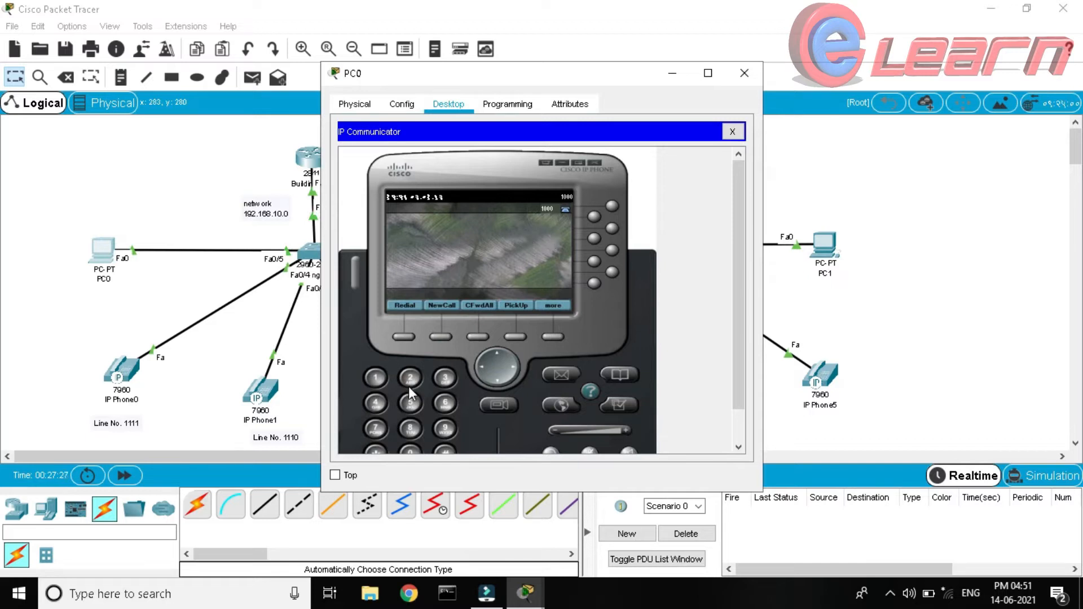
click(373, 378)
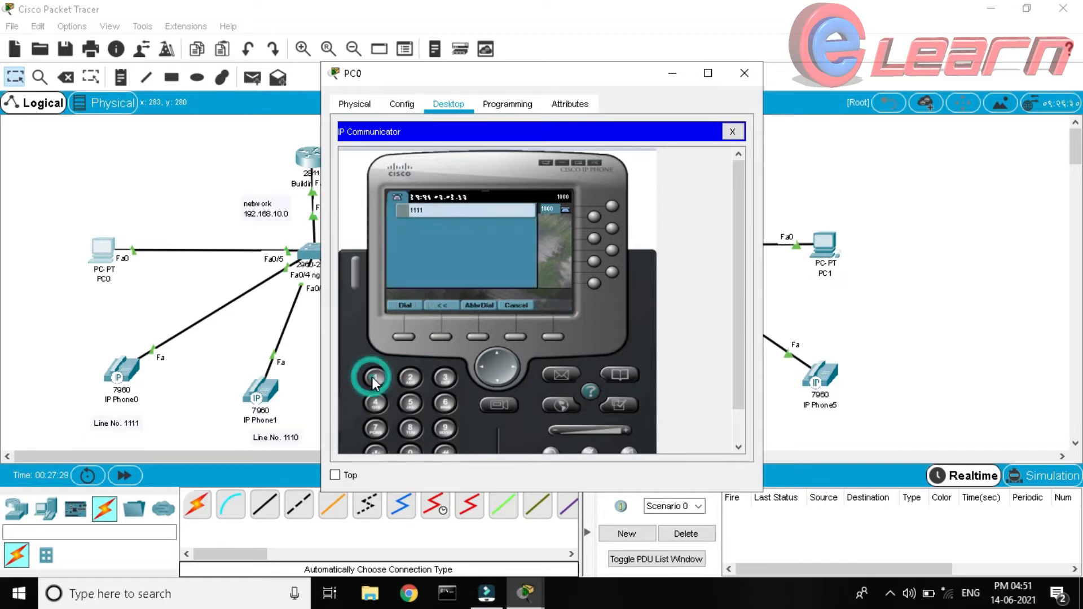
click(404, 305)
drag(494, 77, 640, 62)
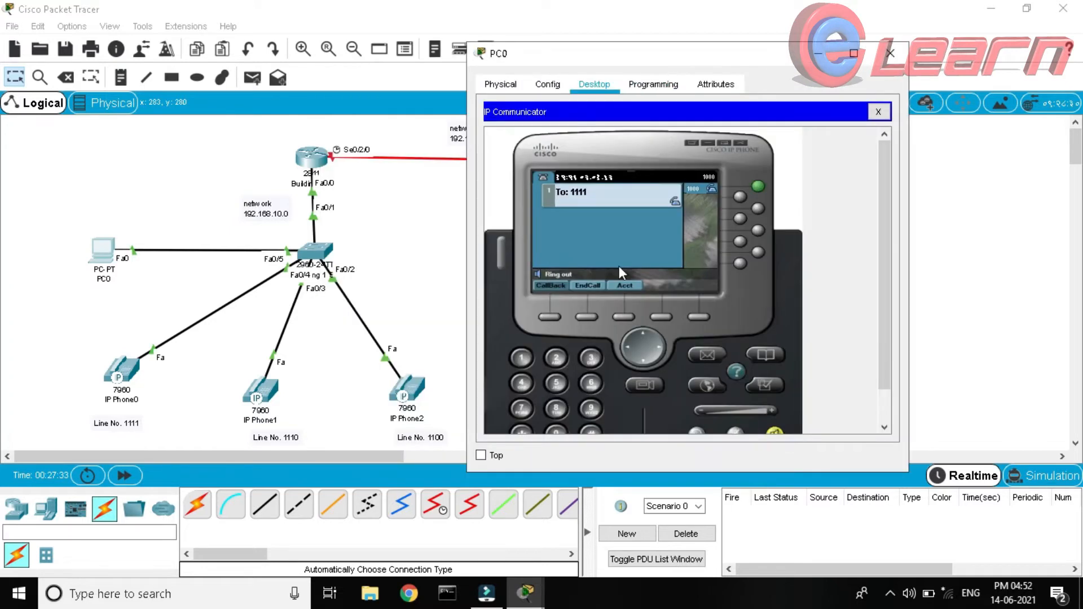
Open IP Phone0's handset view and arrange it side by side with PC0's IP Communicator window
click(122, 375)
drag(458, 76, 351, 70)
drag(337, 446, 389, 446)
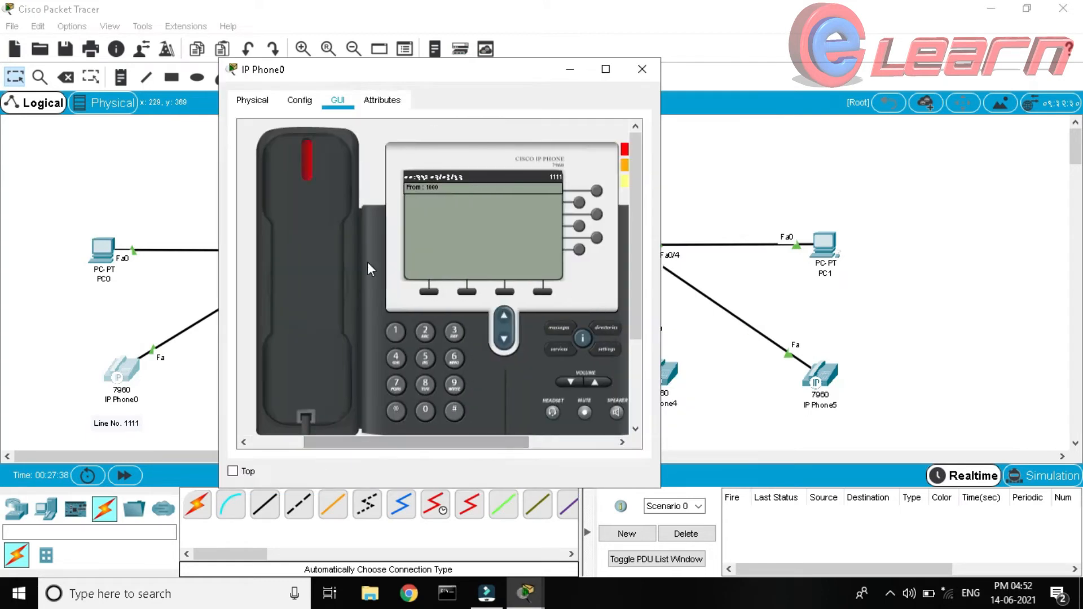
click(525, 592)
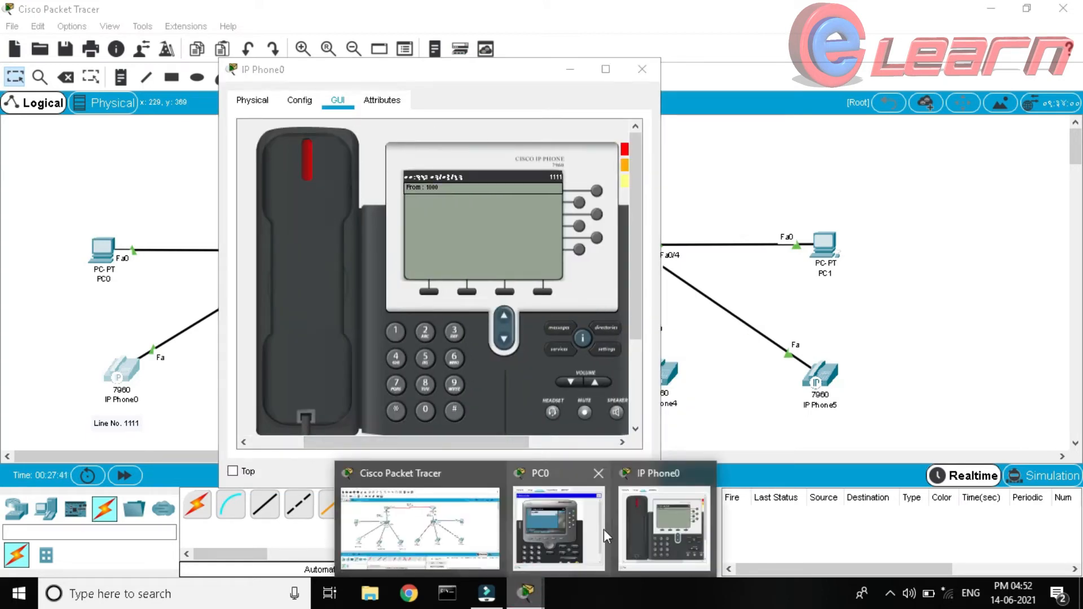
click(575, 496)
drag(535, 57, 713, 43)
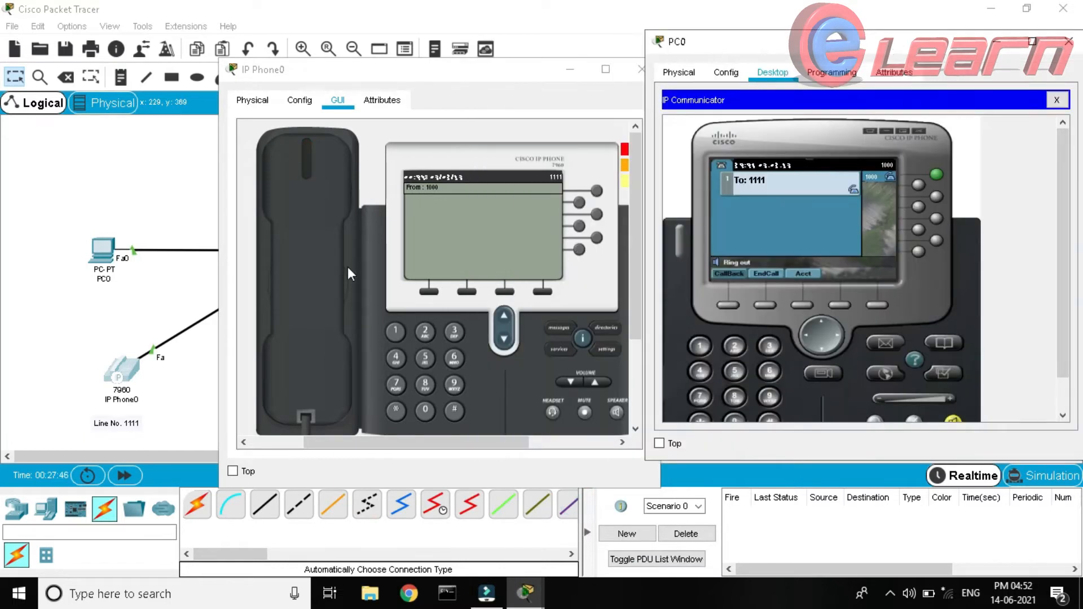
Answer the incoming call on IP Phone0, then end it from PC0 and close both device windows
click(321, 279)
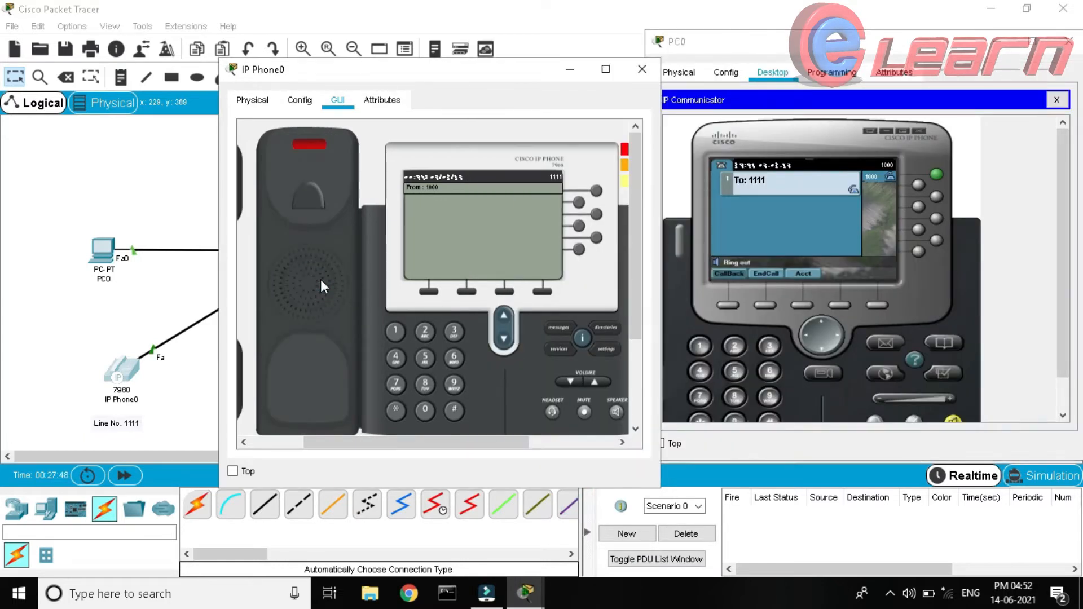
click(767, 273)
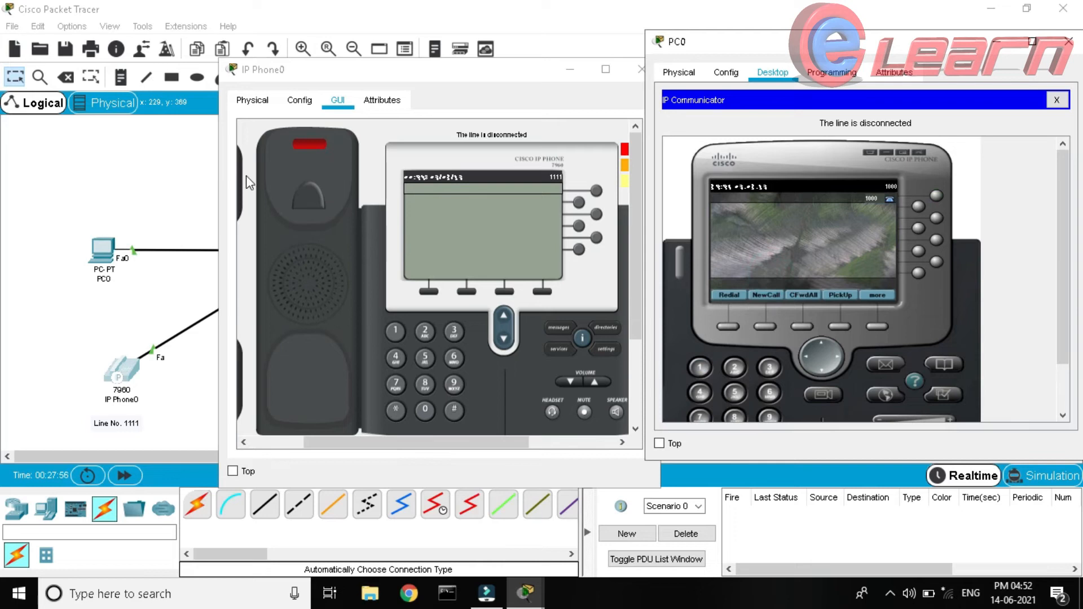
click(641, 68)
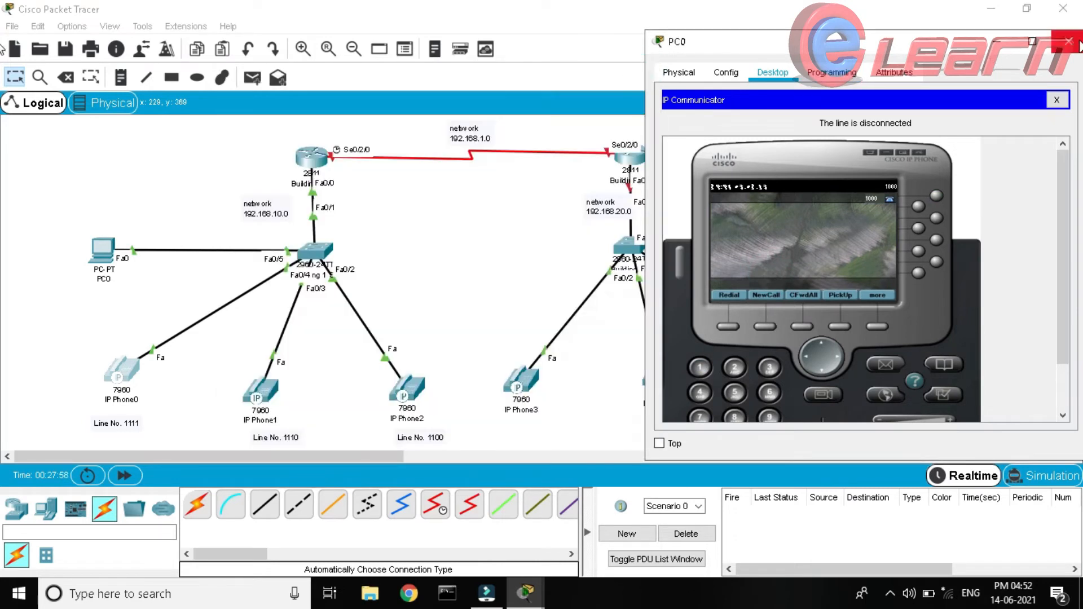
click(1076, 44)
Place a note below PC0 from the copied line text and change it to "Line No. 1000"
click(121, 79)
click(96, 287)
key(ctrl+v)
key(BackSpace)
key(BackSpace)
key(BackSpace)
text(000)
click(13, 123)
click(14, 77)
click(124, 297)
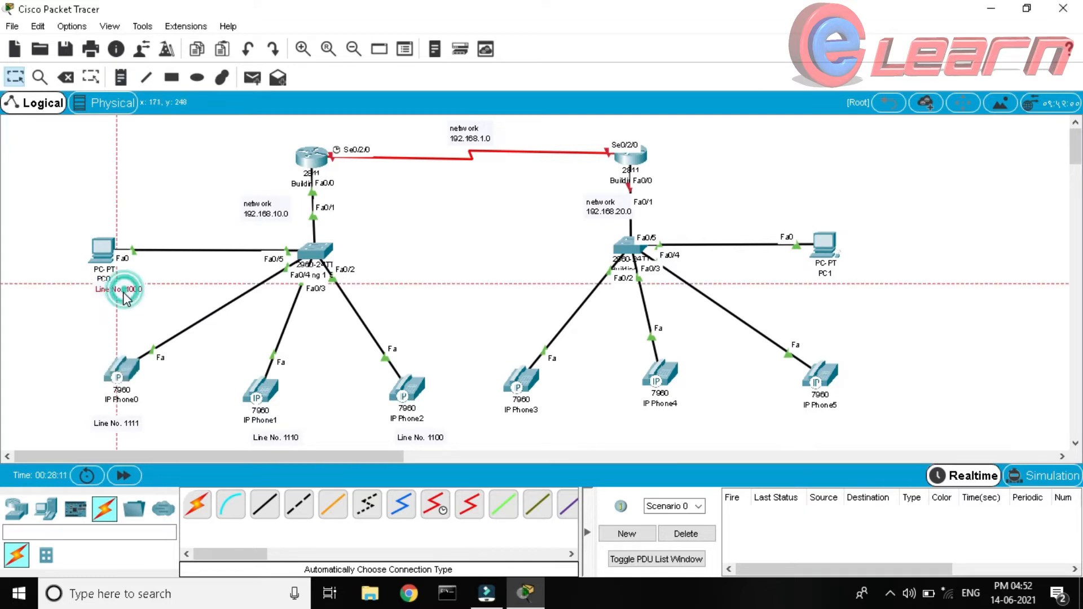
click(62, 238)
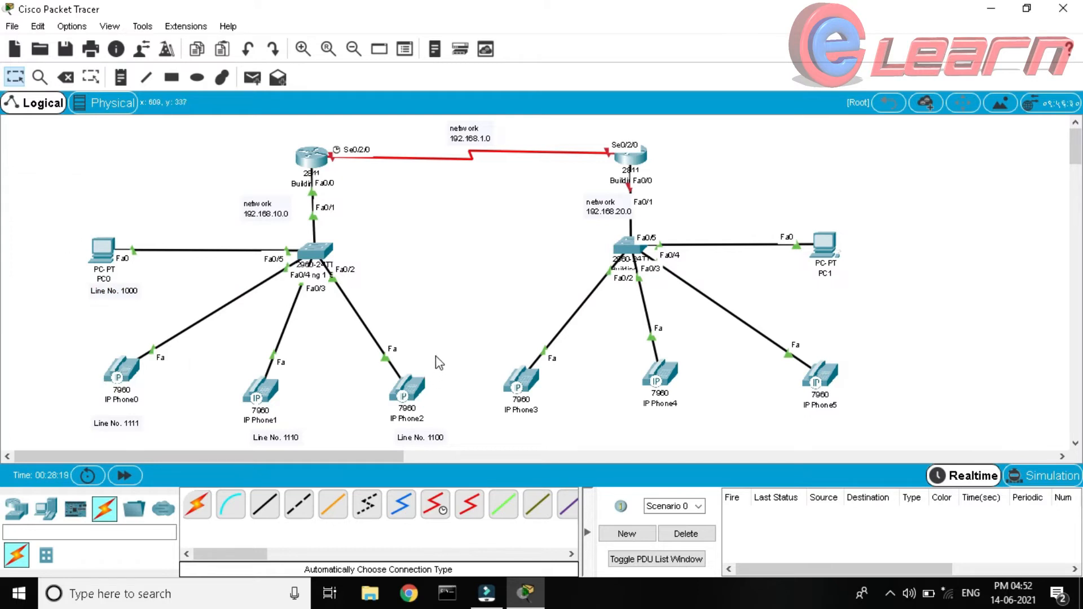
Open the Building 2 router's command line, clear of that building's devices, and enter global configuration mode
click(629, 154)
click(584, 232)
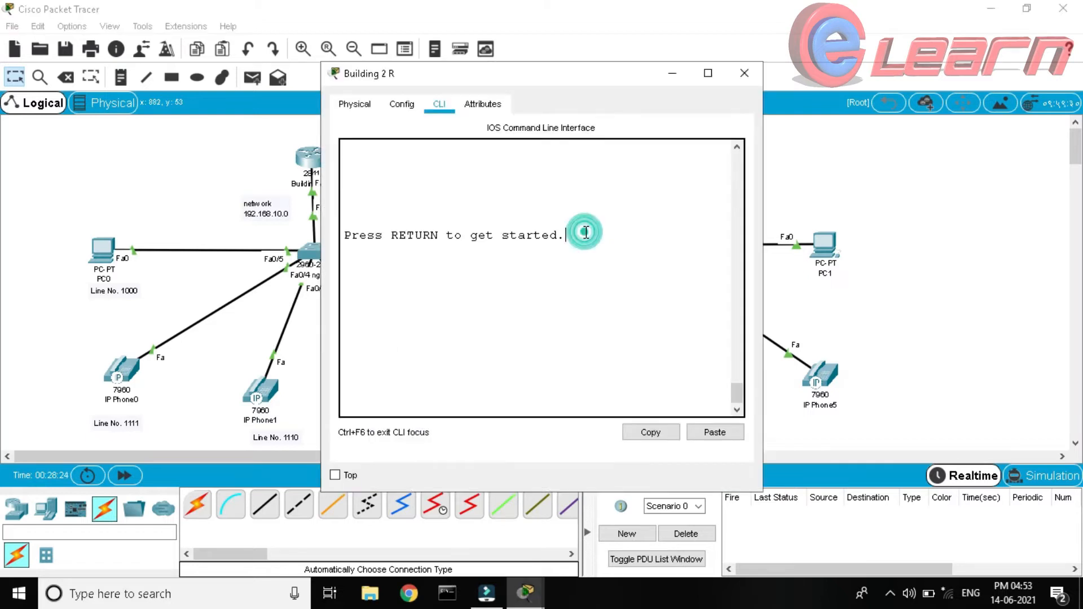
drag(768, 168, 812, 167)
drag(626, 75, 316, 74)
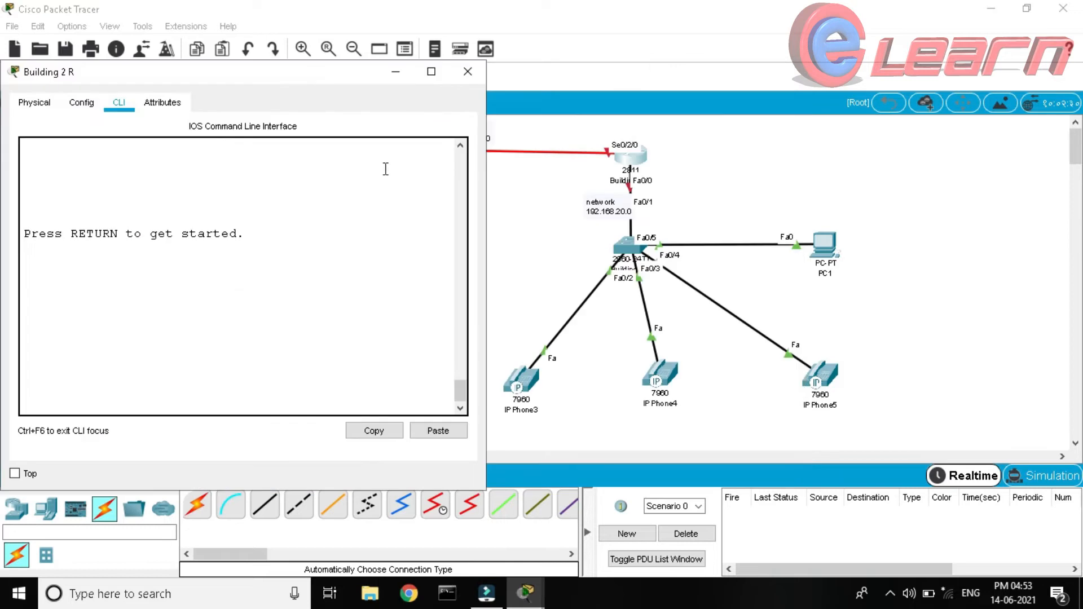
key(Return)
key(Return)
text(e)
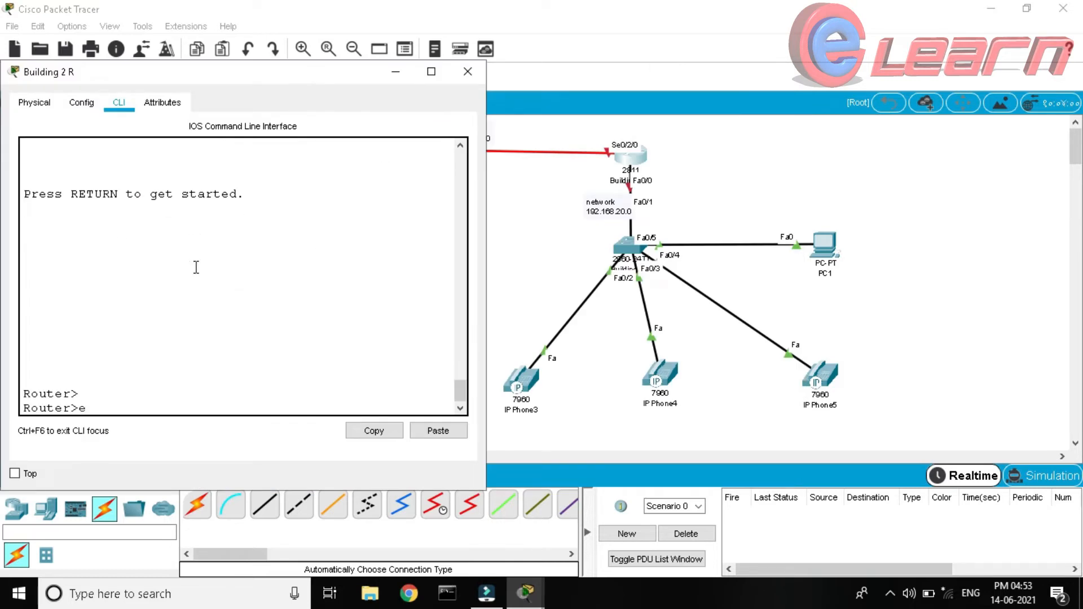
text(mna)
key(Return)
text(conf t)
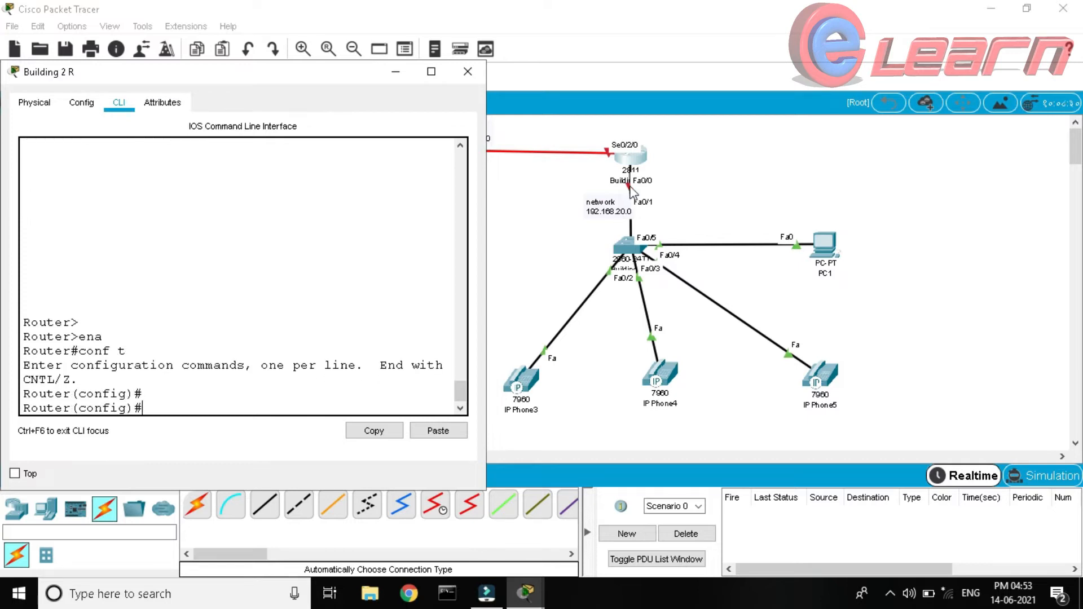
Assign 192.168.20.1 255.255.255.0 to the Building 2 router's interface f0/0 and enable it
text(int f0/0)
key(Return)
text(ip add 192.)
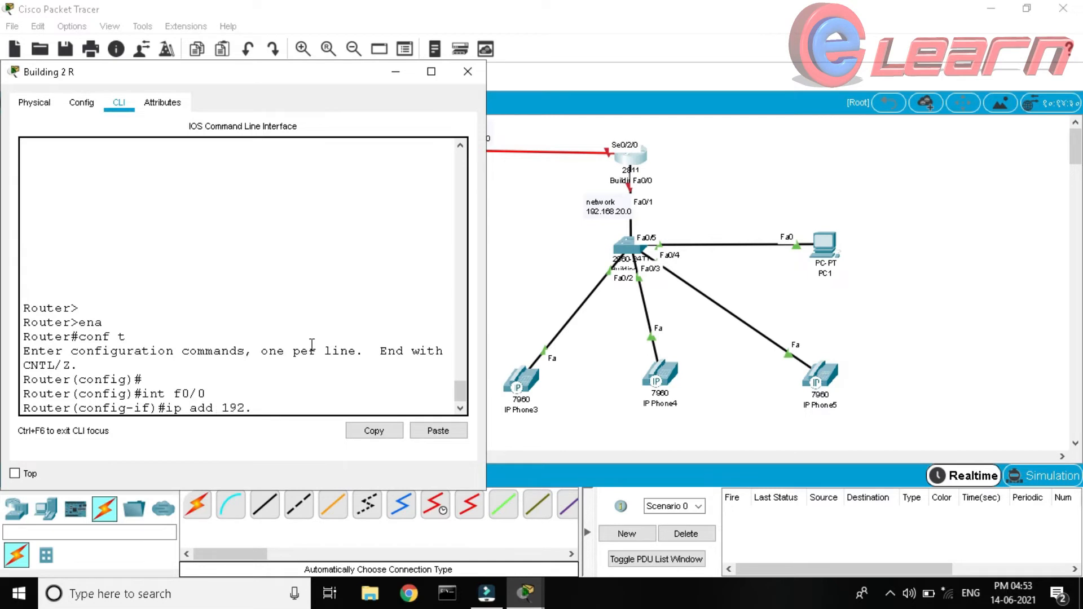
text(168.20.1)
text( 255.255)
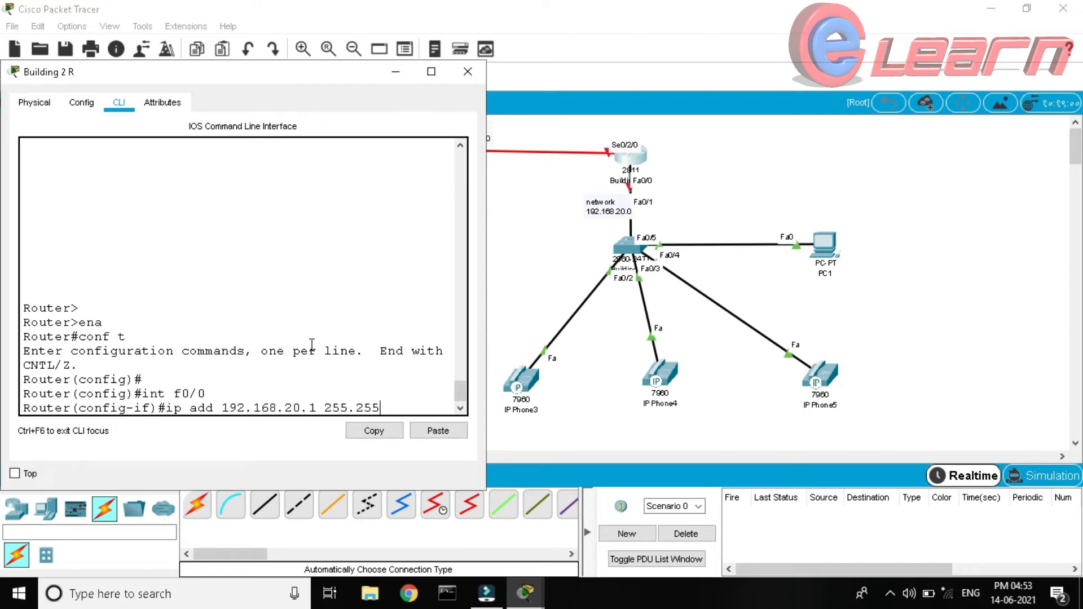
text(.255.0)
key(Return)
key(Return)
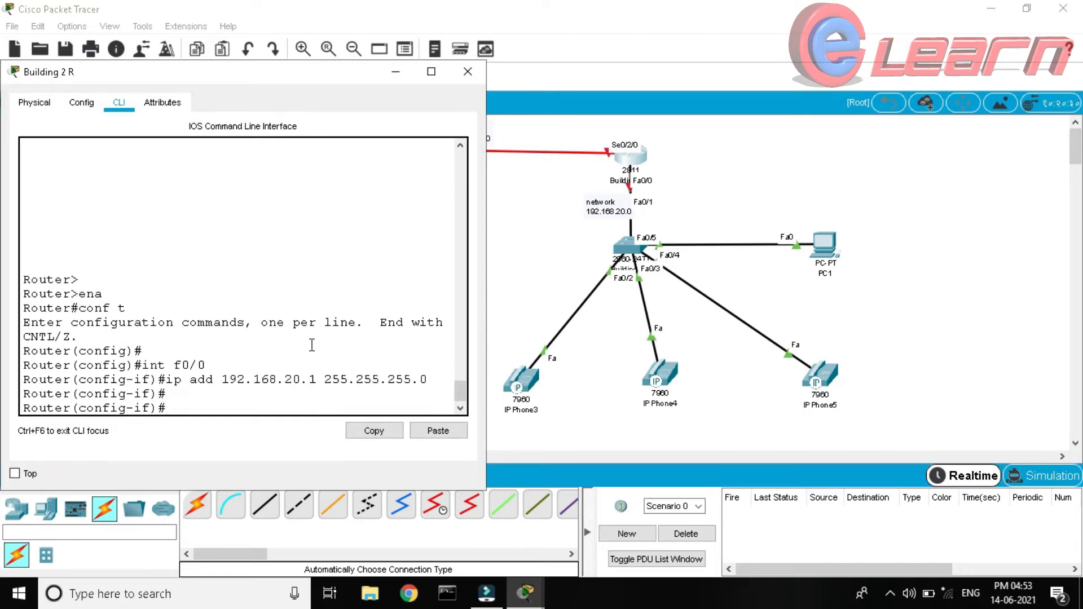
text(no shut)
key(Return)
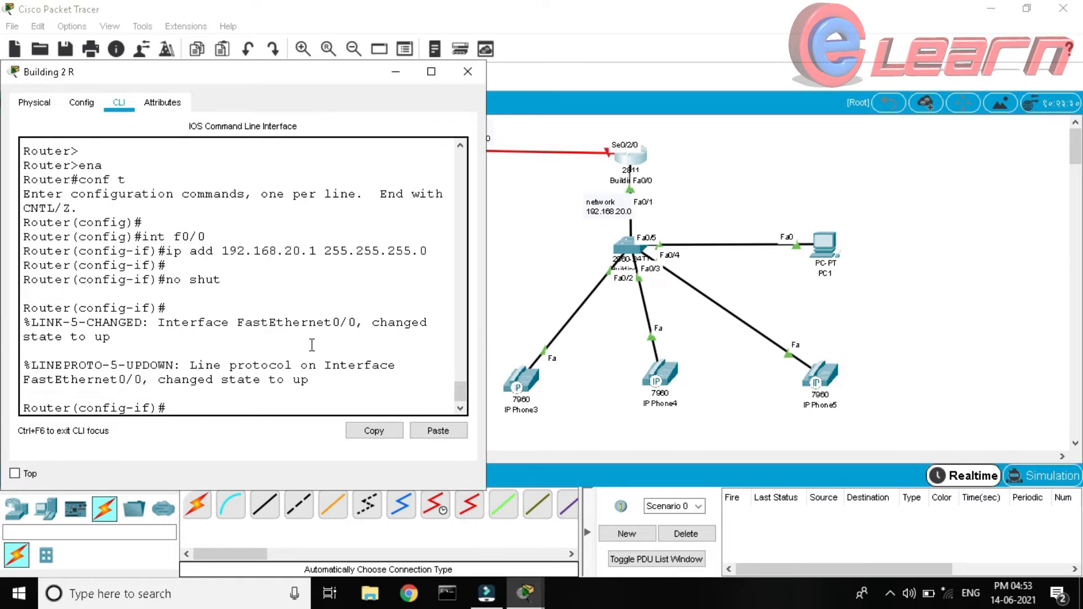
Create the DHCP pool voip on the Building 2 router with network 192.168.20.0 255.255.255.0
text(ip dhcp pool voip)
key(Return)
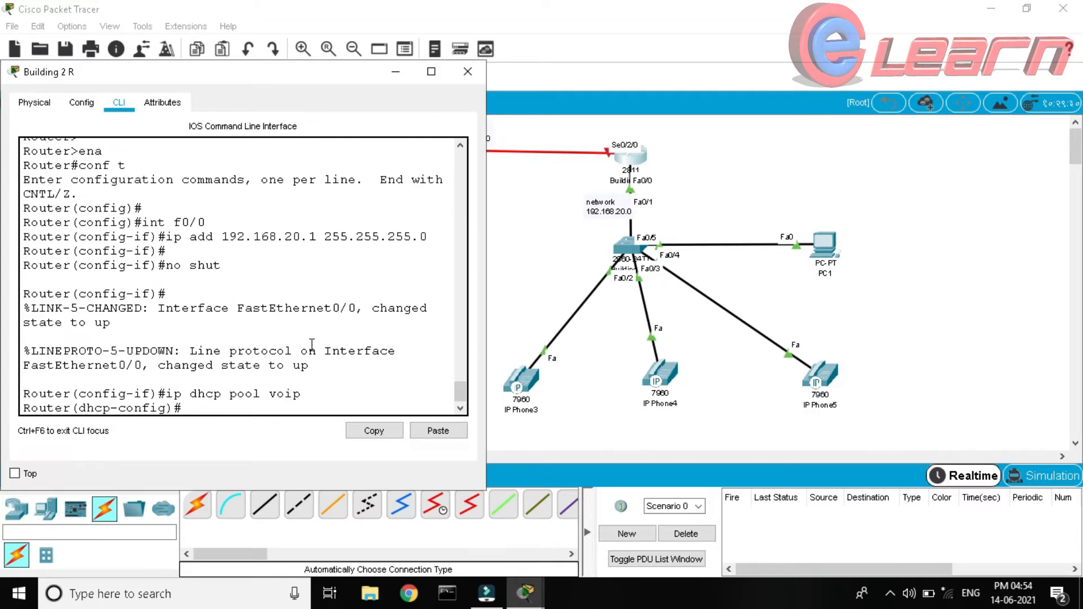
text(net 192.168.20.0 255.255.255)
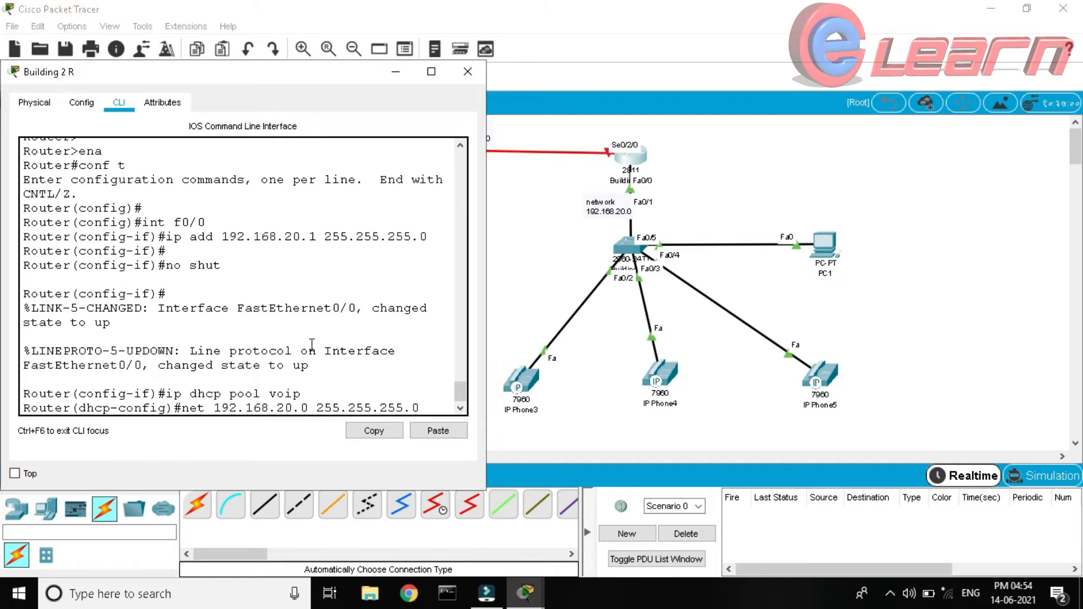
text(.0)
key(Return)
Set the voip pool's default router to 192.168.20.1
text(net)
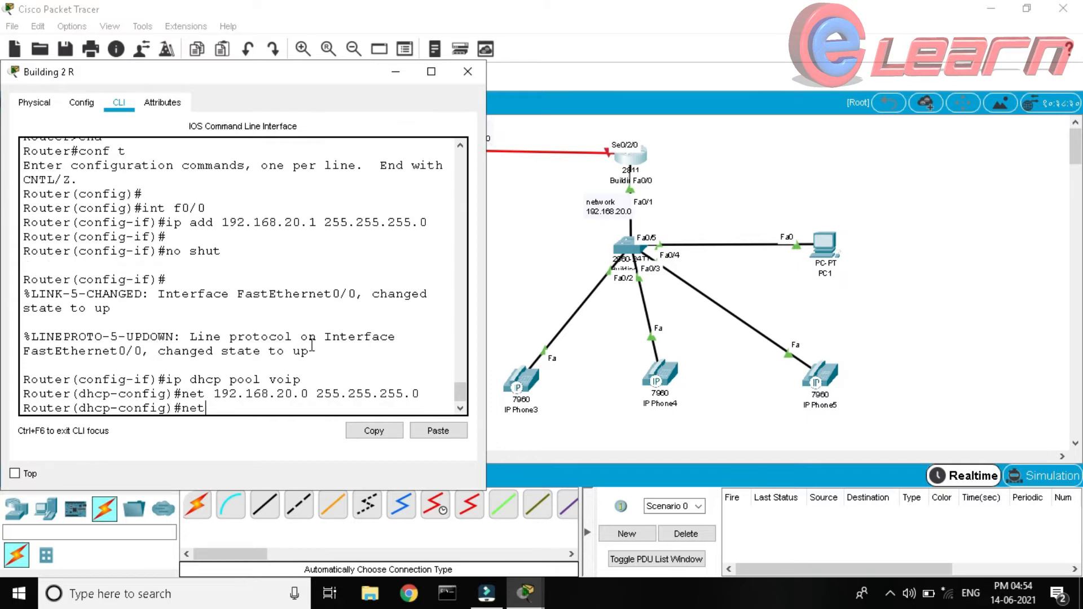
key(BackSpace)
key(BackSpace)
key(BackSpace)
text(def)
key(Tab)
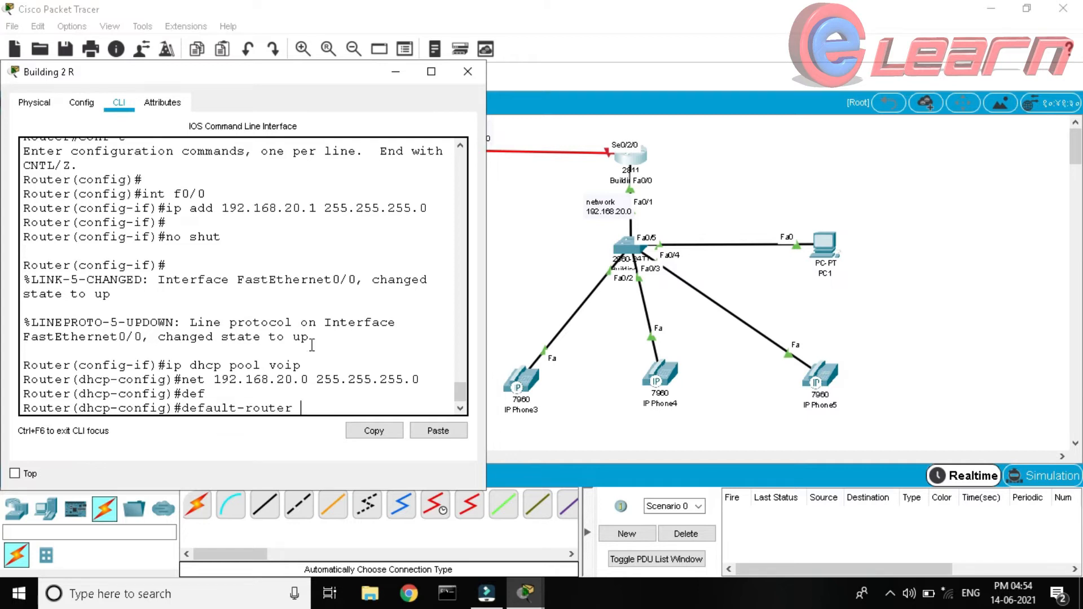
text(192.168.20.1)
key(Return)
Set the voip pool's option 150 to IP 192.168.20.1 and leave the pool configuration
text(op)
key(Tab)
text(150 )
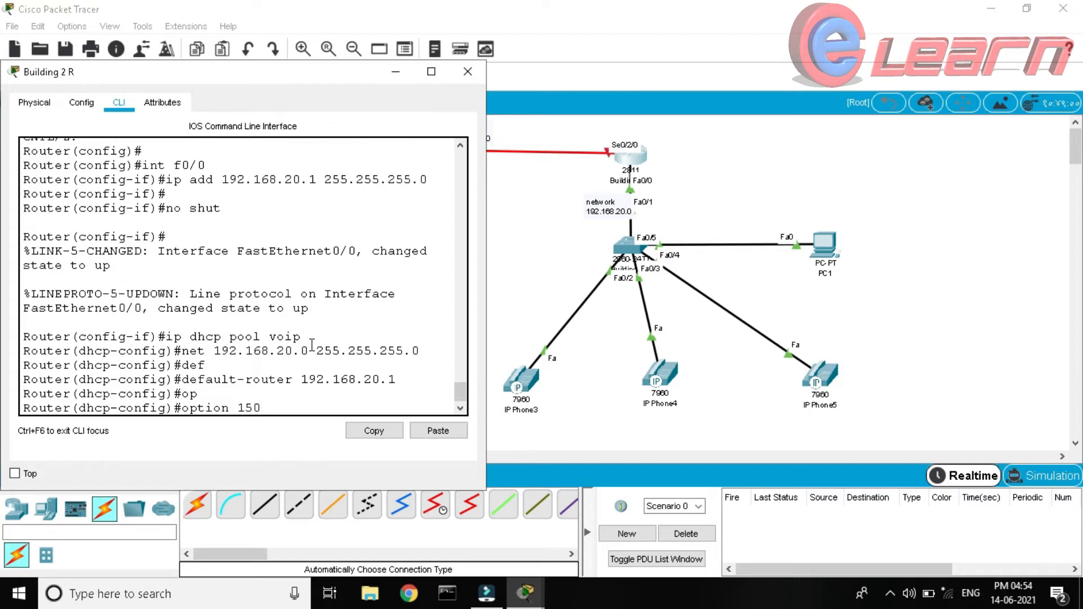
text(ip 192.168.20.1)
key(Return)
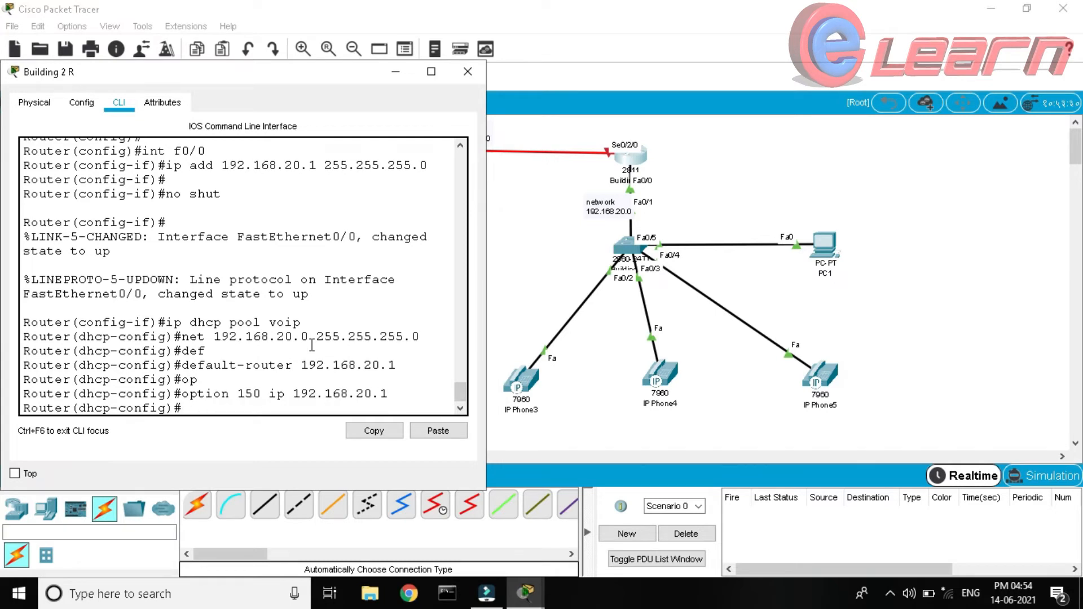
text(exit)
key(Return)
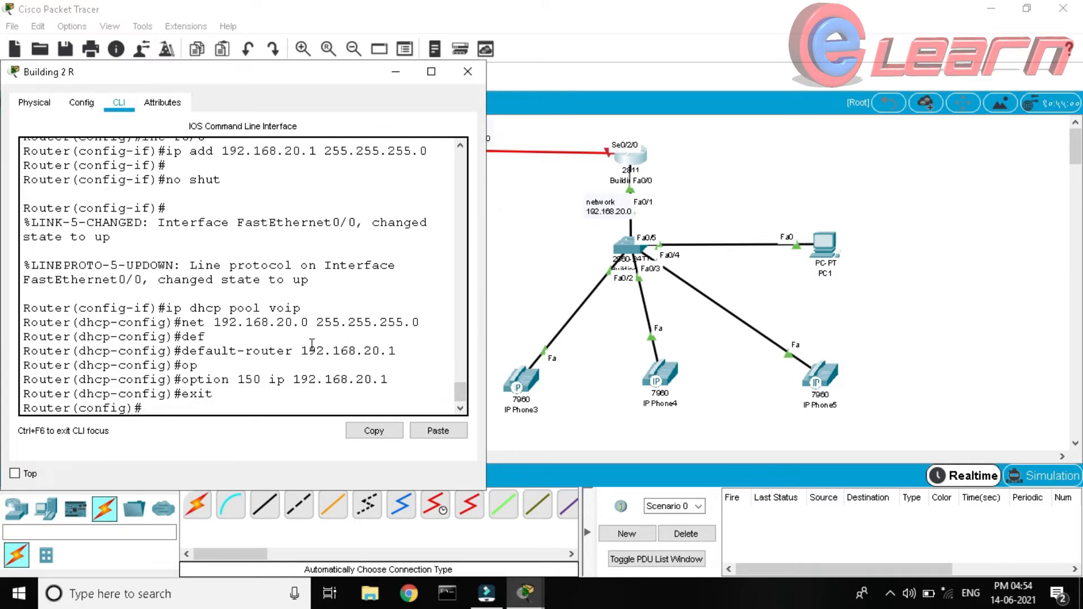
Enter the Building 2 router's telephony service and set max-ephones 5 and max-dn 5
text(tel)
key(Tab)
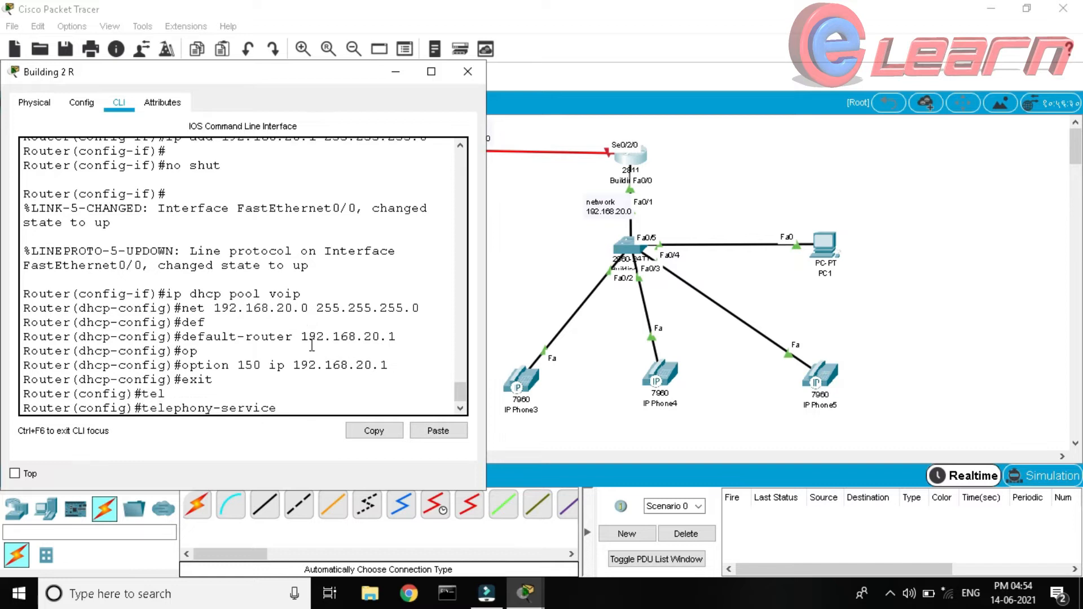
key(Return)
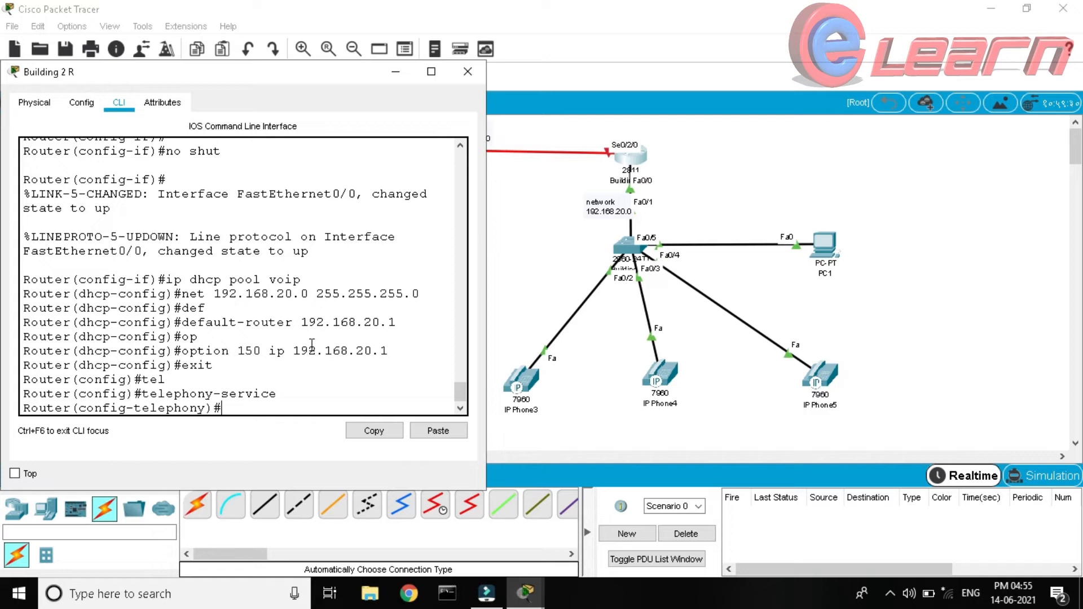
text(max-ephones 5)
key(Return)
text(max-dn 5)
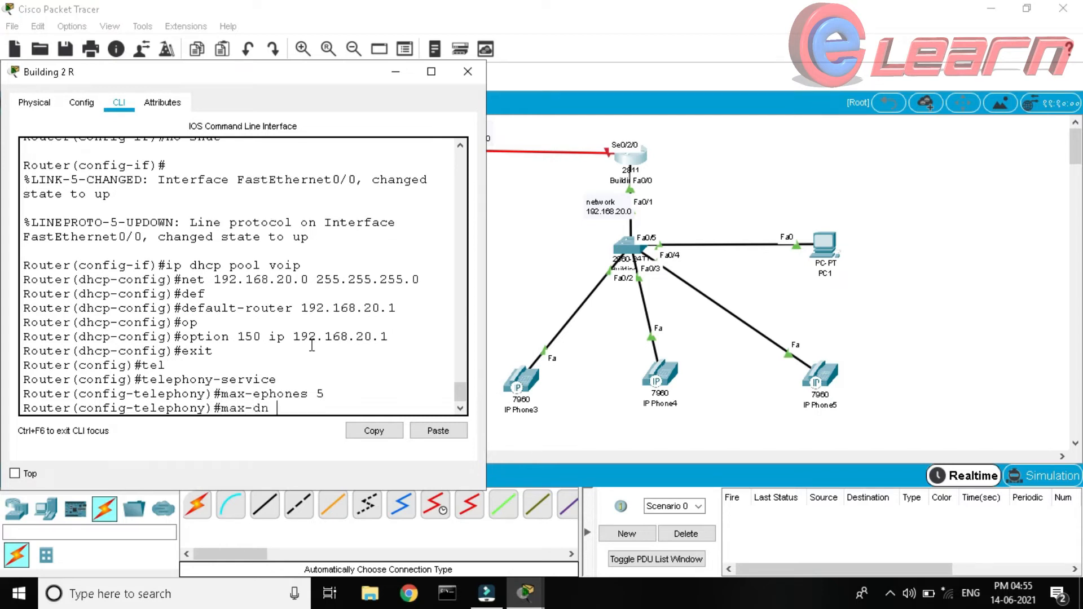
key(Return)
Set the telephony service's IP source address to 192.168.20.1 with port 2000
text(ip[ s)
key(Tab)
key(BackSpace)
key(BackSpace)
key(BackSpace)
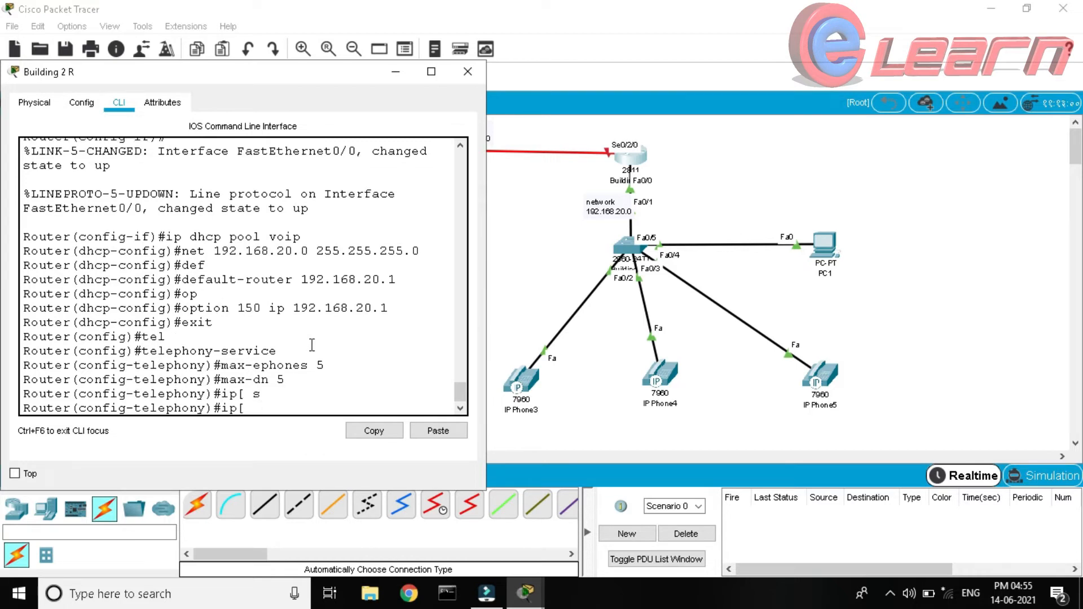
text(s)
key(Tab)
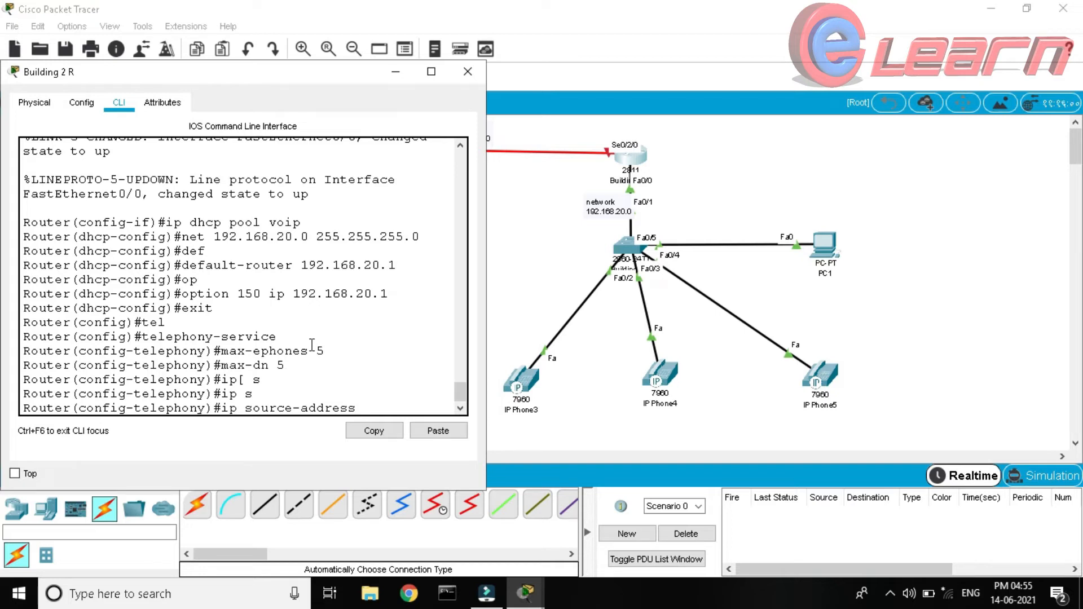
text(192.168.20.1)
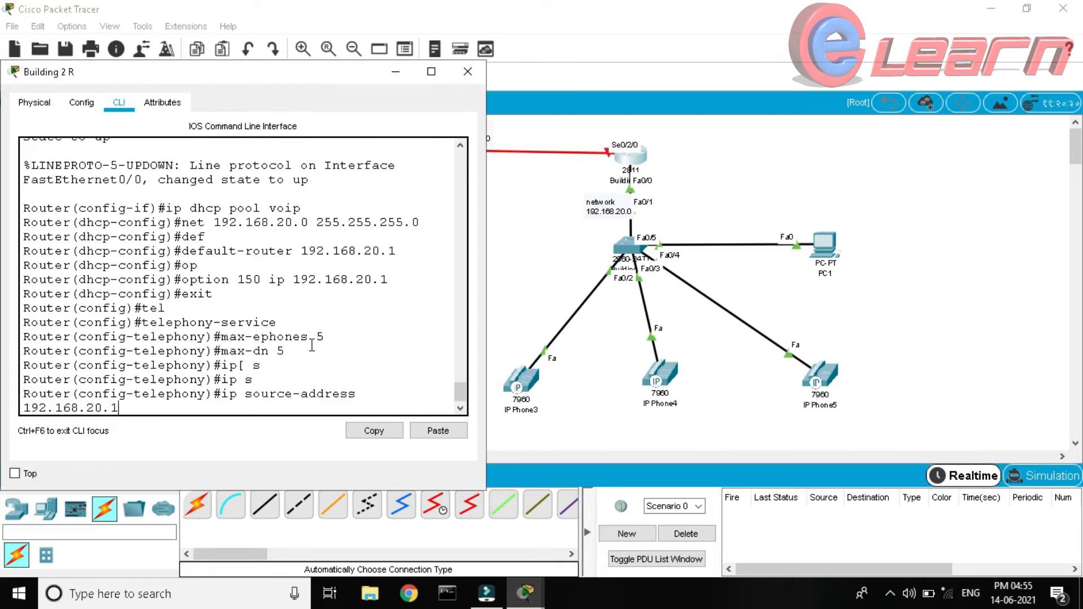
text( port 2000)
key(Return)
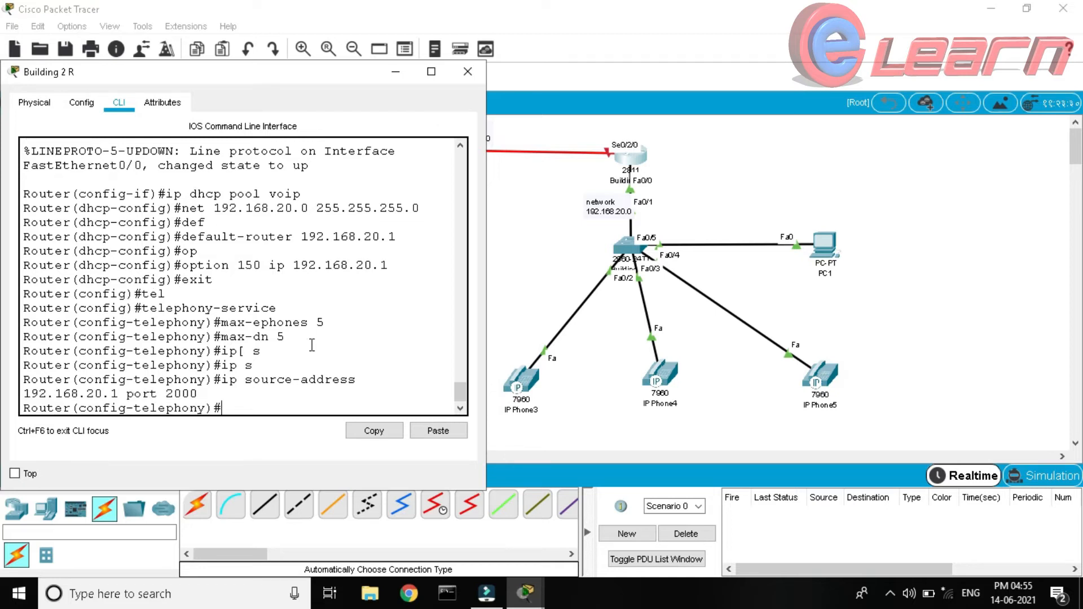
Auto-assign lines 1 to 5 in the telephony service and return to global configuration mode
text(auto ass)
key(Tab)
text(1 to 5)
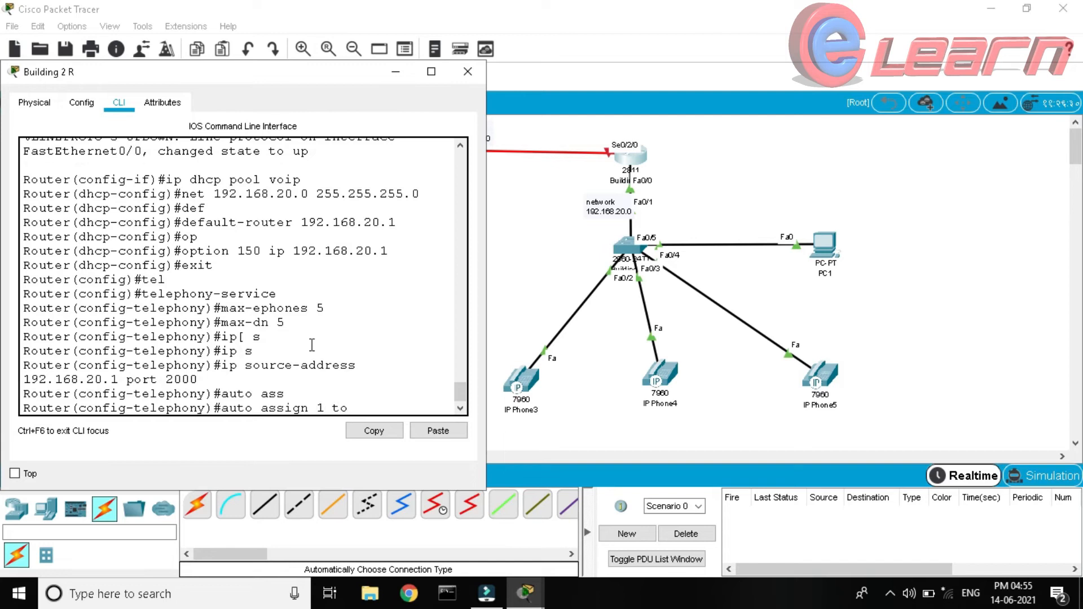
key(Return)
text(exit)
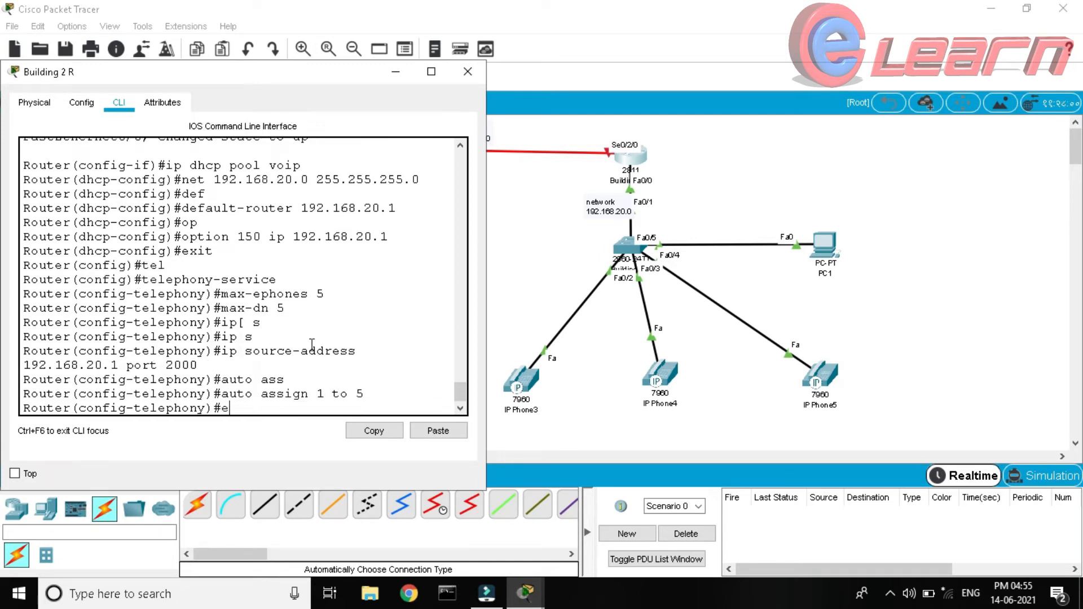
key(Return)
key(Return)
Re-enter the Building 2 router's telephony service and create ephone-dn 1 with number 2222
text(tel)
key(Tab)
key(Return)
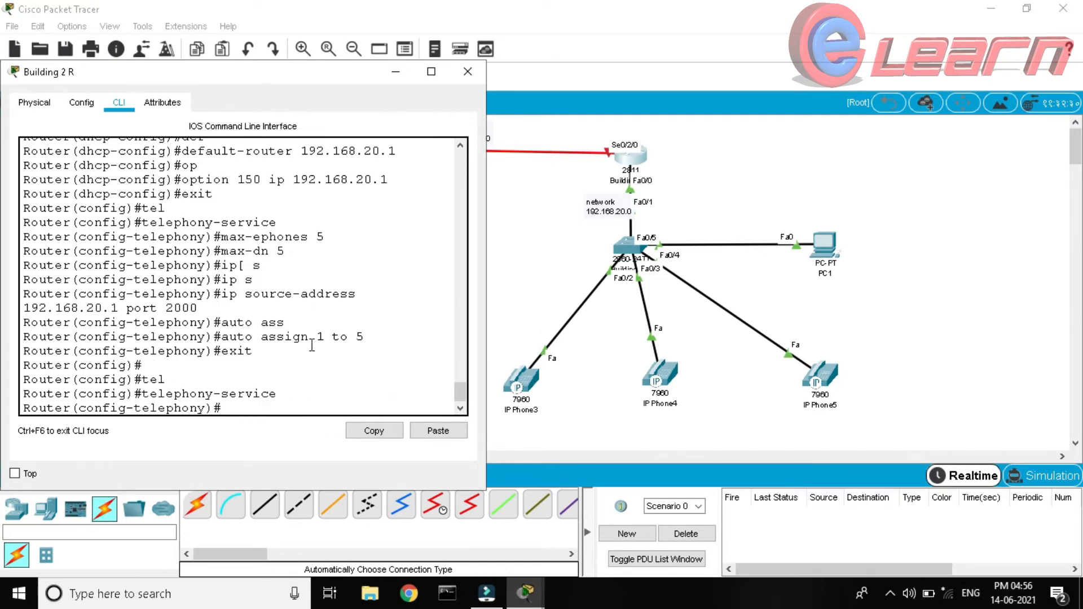
text(ephone-dn 1)
key(Return)
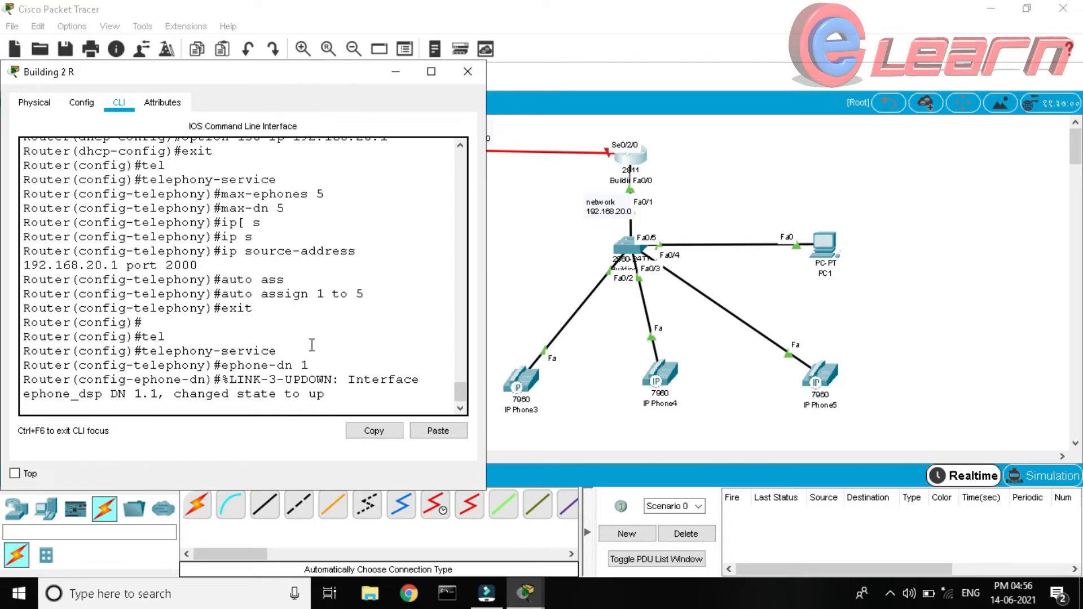
text(m)
key(BackSpace)
text(number)
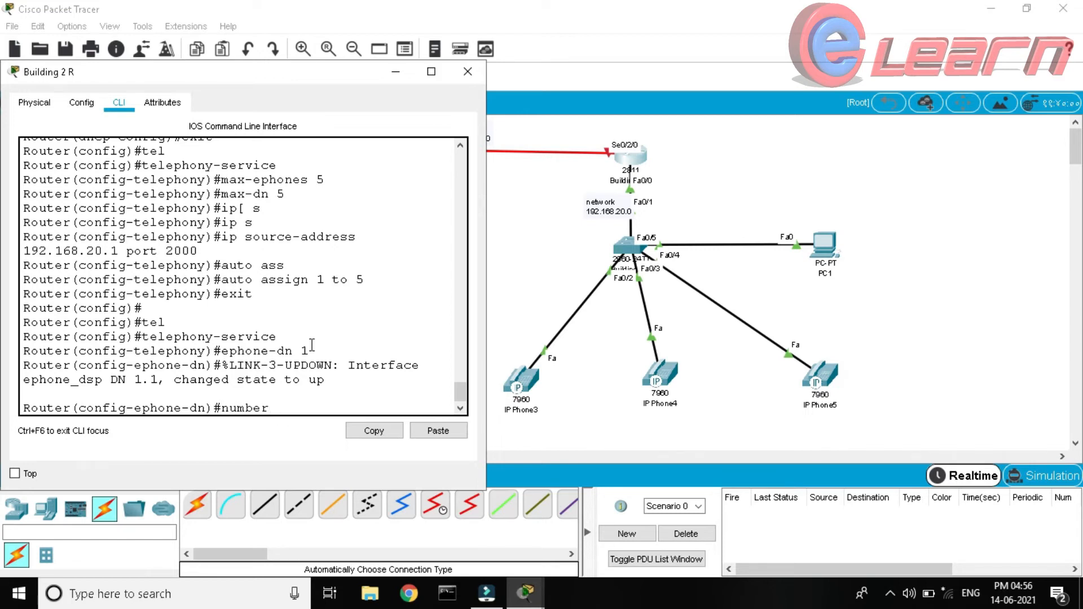
text( 2222)
key(Return)
key(Return)
Create ephone-dn 2 on the Building 2 router and assign it number 2220
key(Up)
key(Up)
key(BackSpace)
text(2)
key(Return)
key(Up)
key(Up)
key(BackSpace)
text(0)
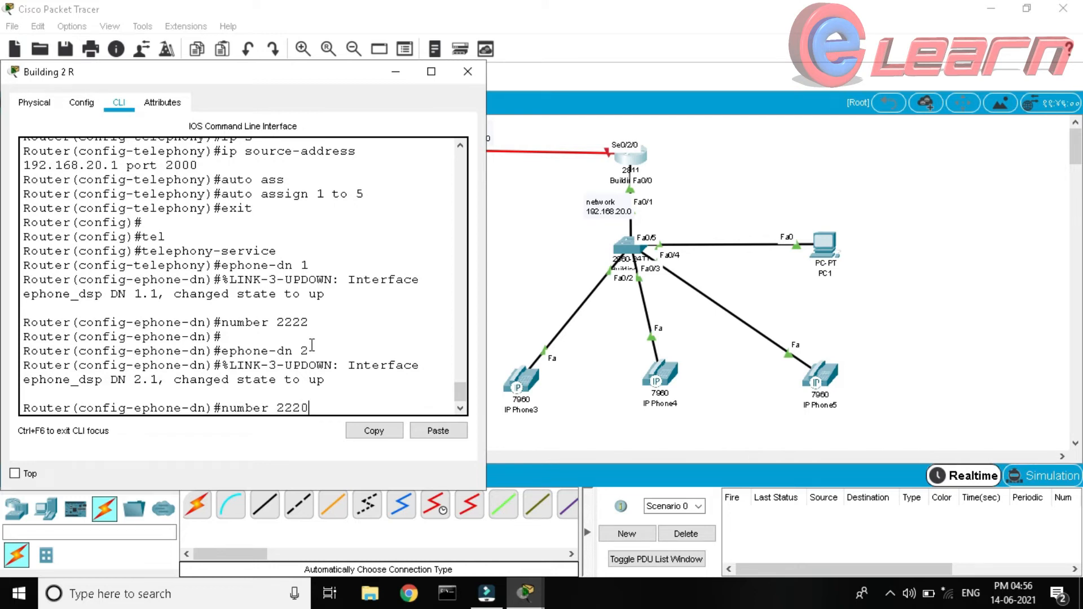
key(Return)
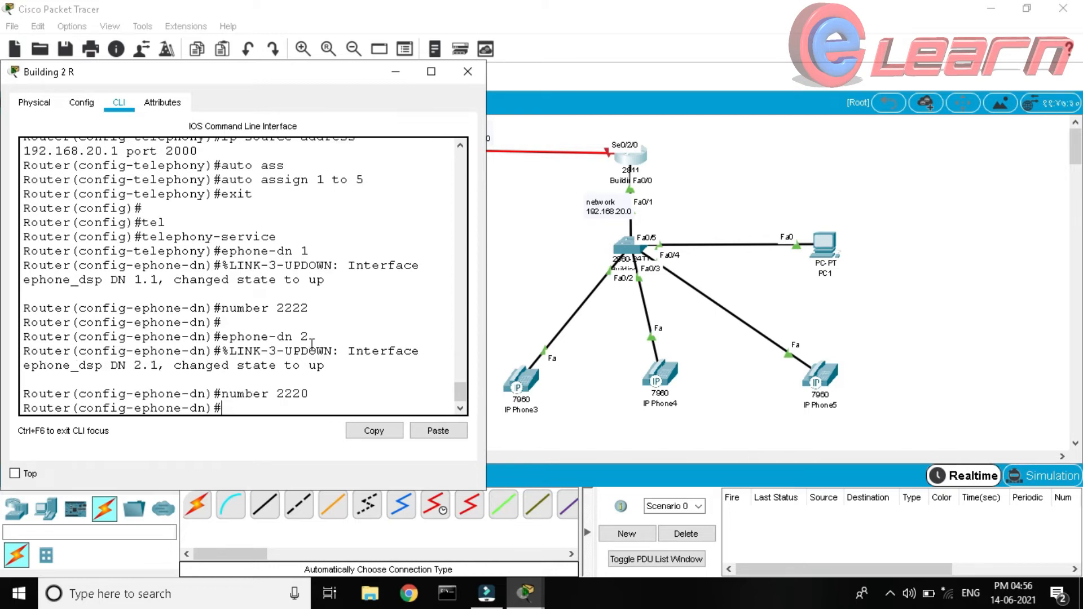
key(Return)
Create ephone-dn 3 on the Building 2 router and assign it number 2200
key(Up)
key(Up)
key(BackSpace)
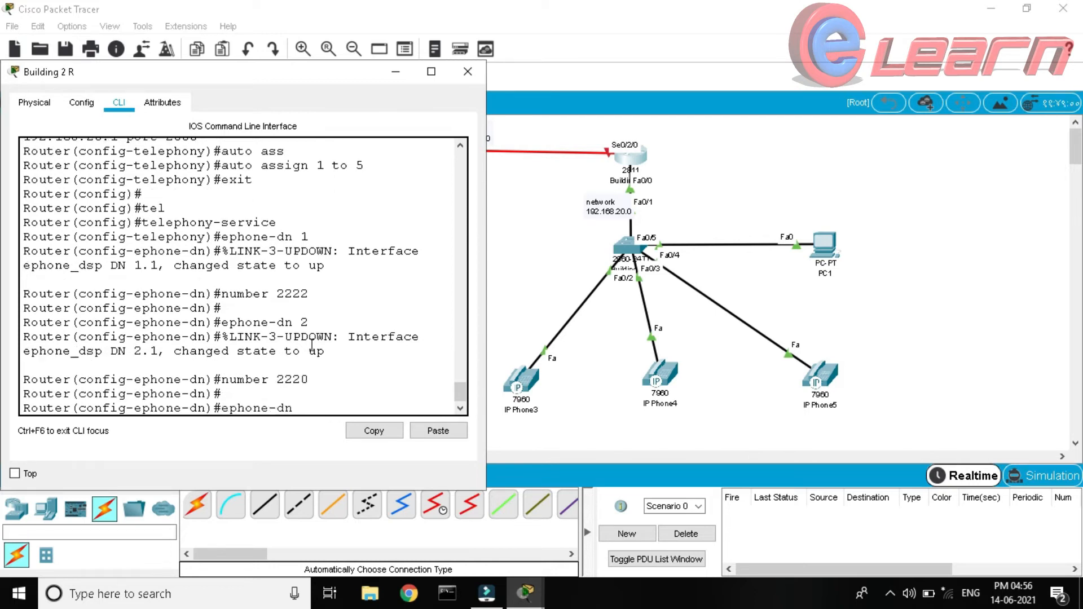
text(3)
key(Return)
key(Up)
key(Up)
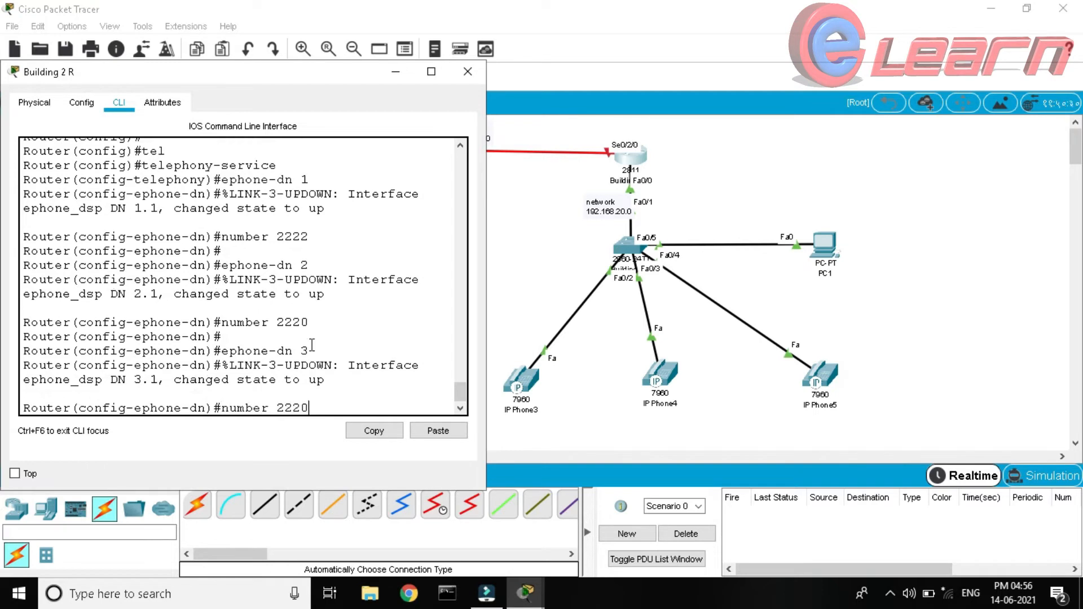
key(BackSpace)
text(0)
key(Return)
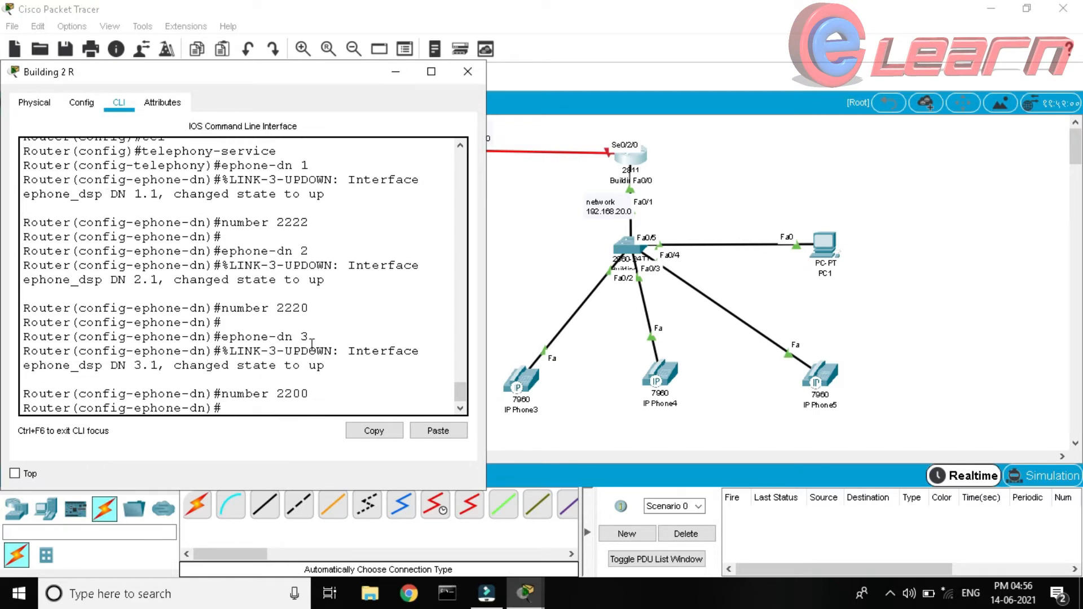
Create ephone-dn 4 on the Building 2 router and assign it number 2000
key(Up)
key(Up)
key(BackSpace)
text(4)
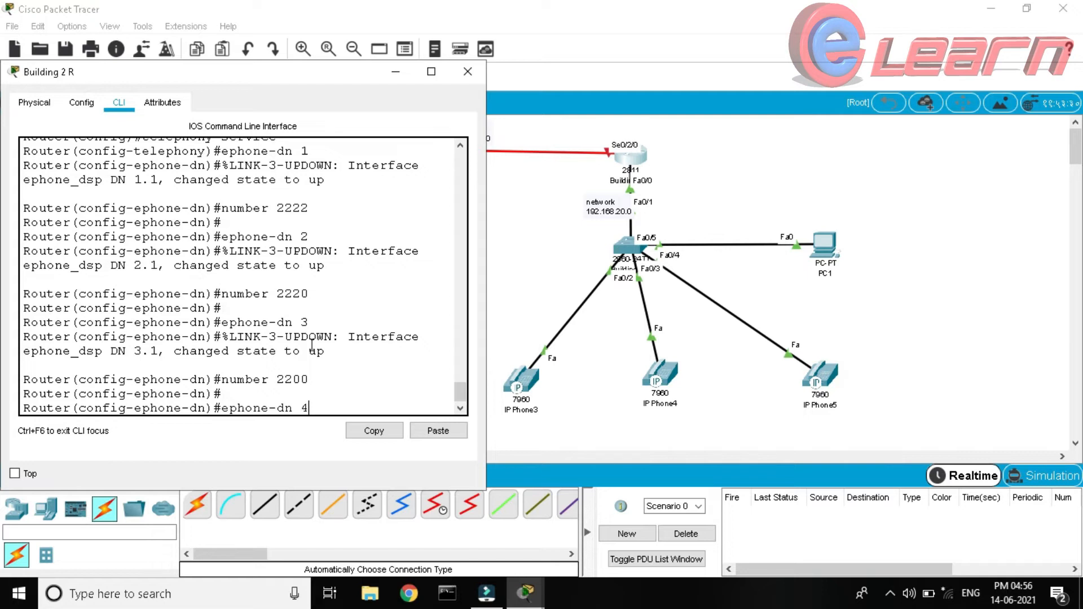
key(Return)
key(Up)
key(Up)
key(Left)
key(Left)
key(BackSpace)
text(0)
key(Return)
key(Return)
key(Return)
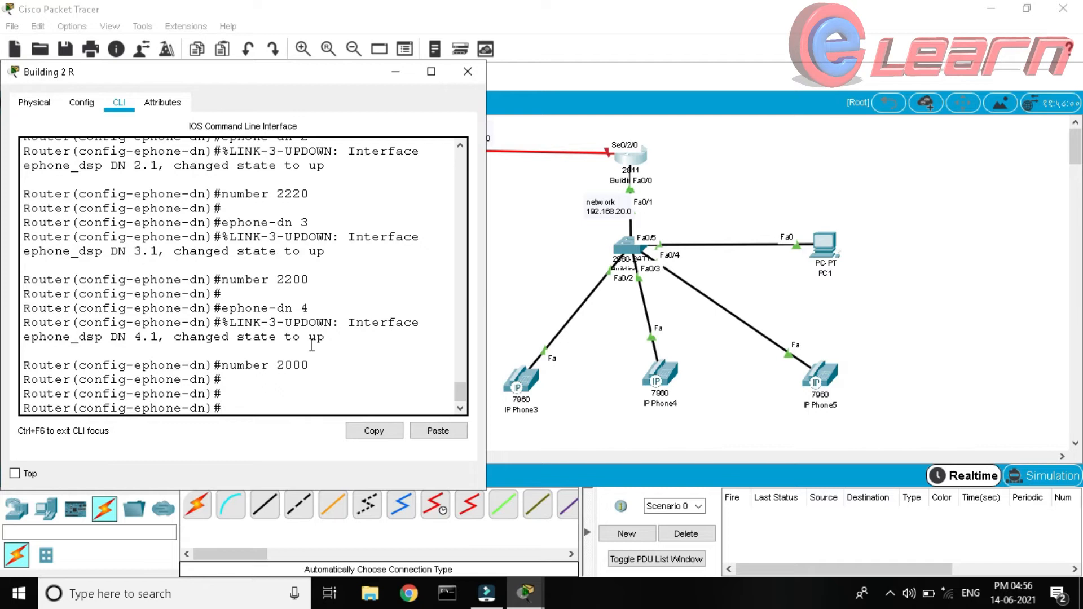
Leave the ephone-dn configuration, save the Building 2 router's configuration with do wr, and close its window
text(exit)
key(Return)
key(Return)
text(do wr)
key(Return)
key(Return)
key(Return)
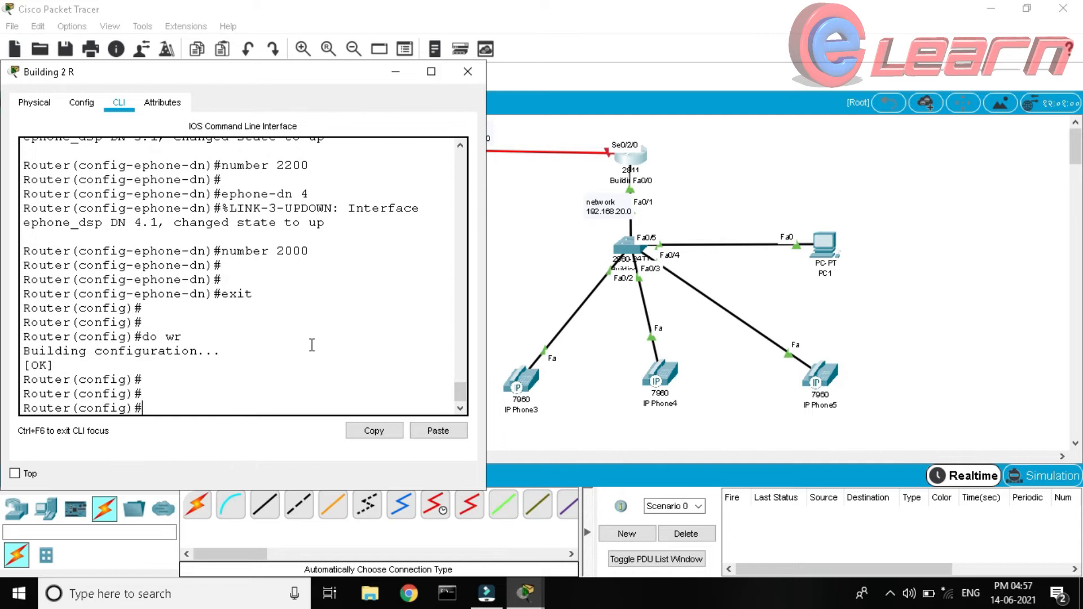
click(467, 71)
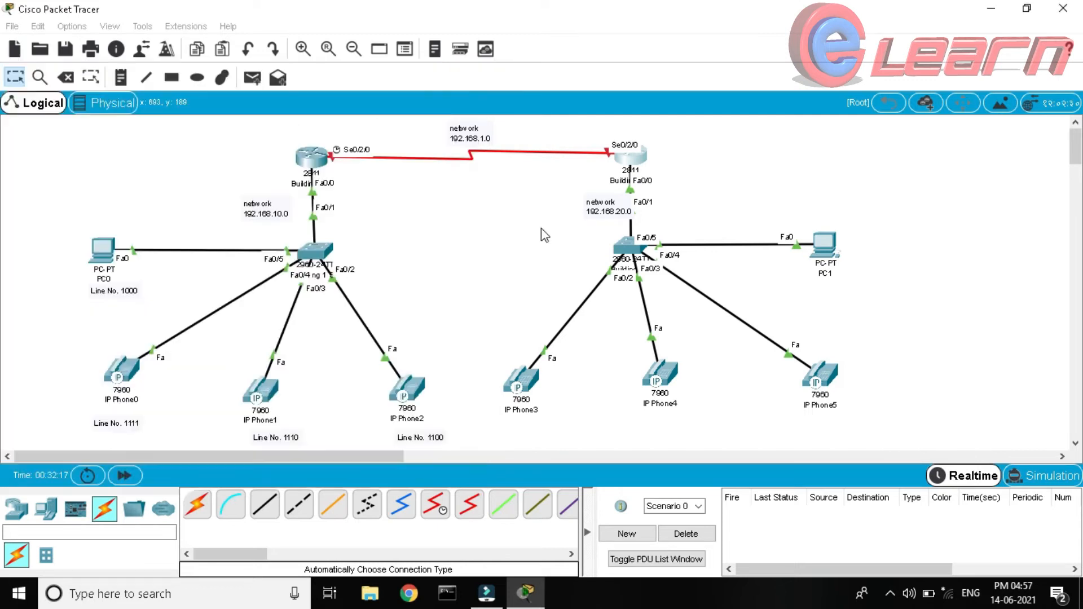
Open the Building 2 switch's command line and enter global configuration mode
click(629, 247)
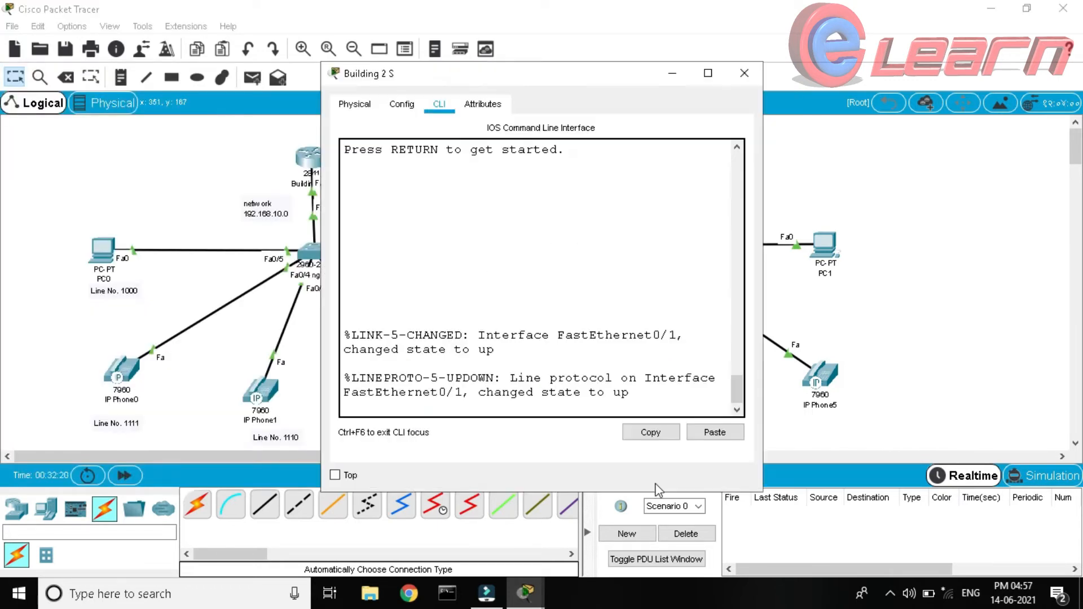
key(Return)
key(Return)
key(Return)
text(ena)
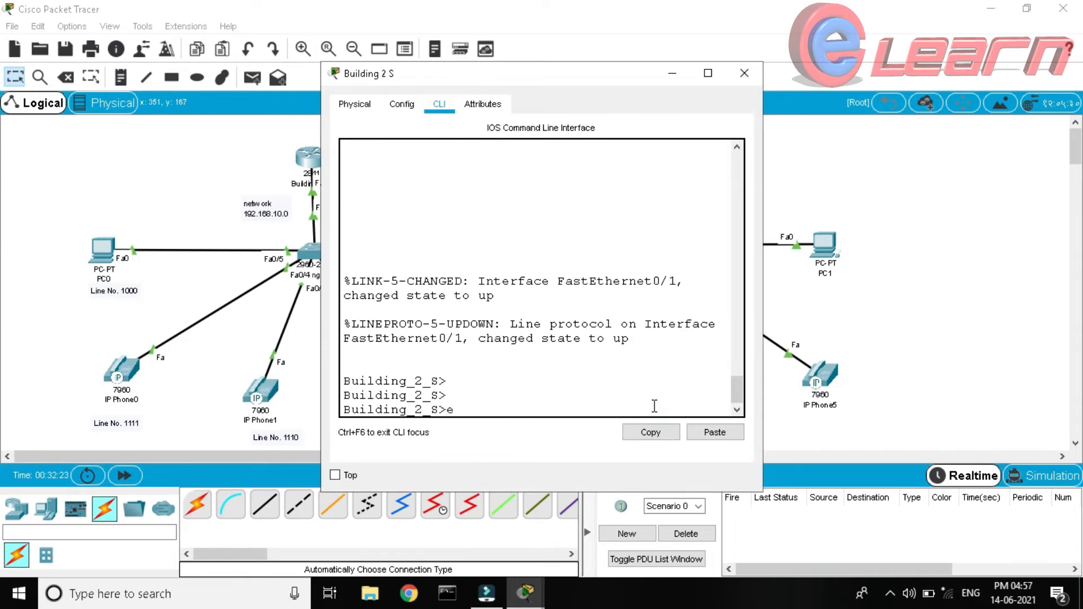
key(Return)
text(conf t)
key(Return)
key(Return)
key(Return)
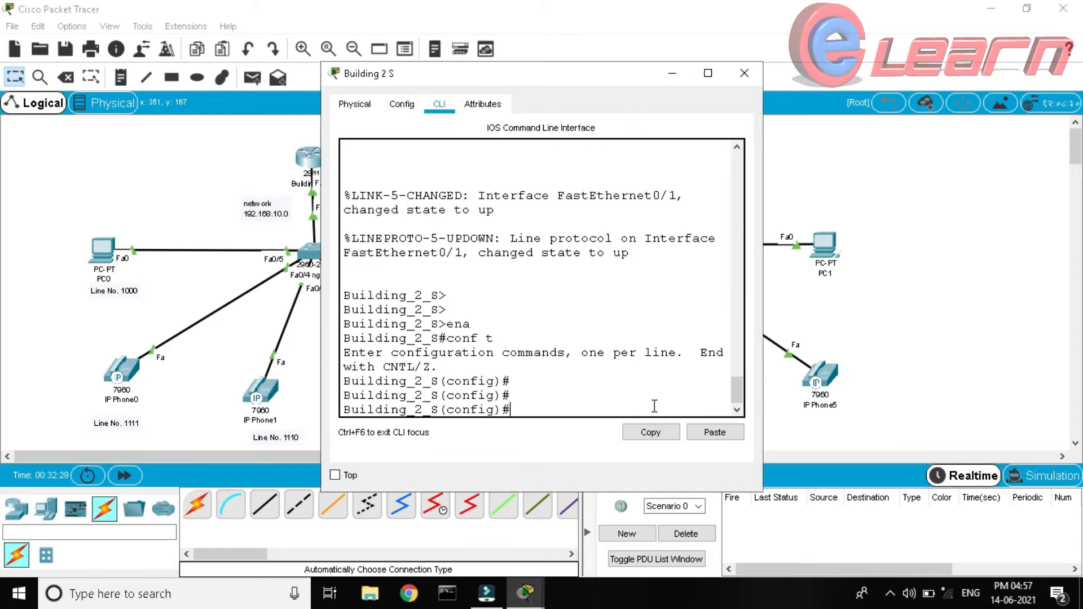
Set the Building 2 switch's interface range f0/1-5 to switchport mode access
text(int range f0/1-5)
key(Return)
text(ip)
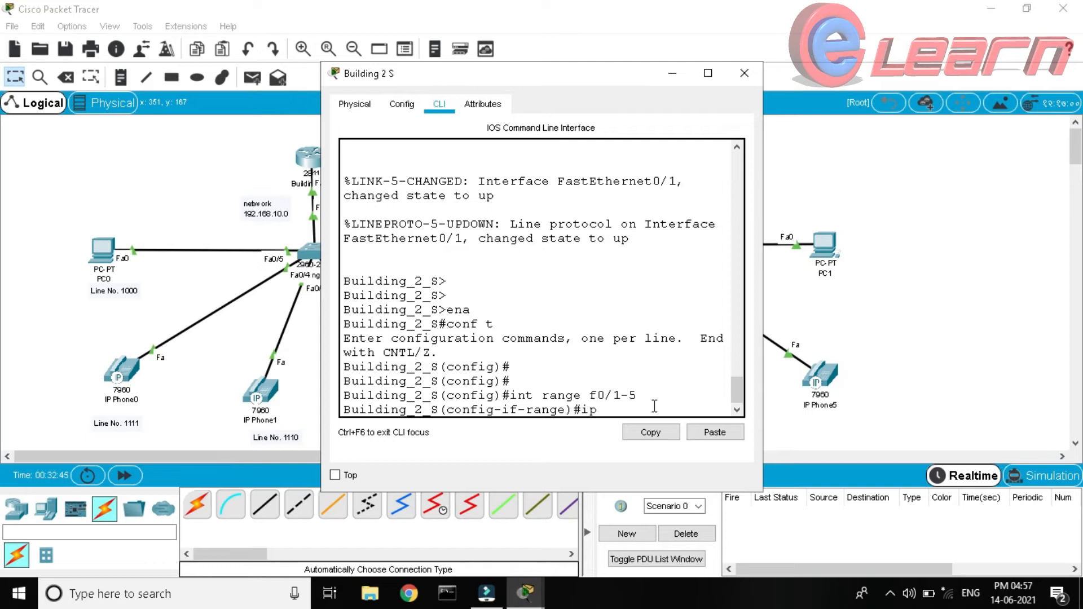
key(BackSpace)
text(swi)
key(Tab)
text(mode)
key(Tab)
text(acc)
key(Tab)
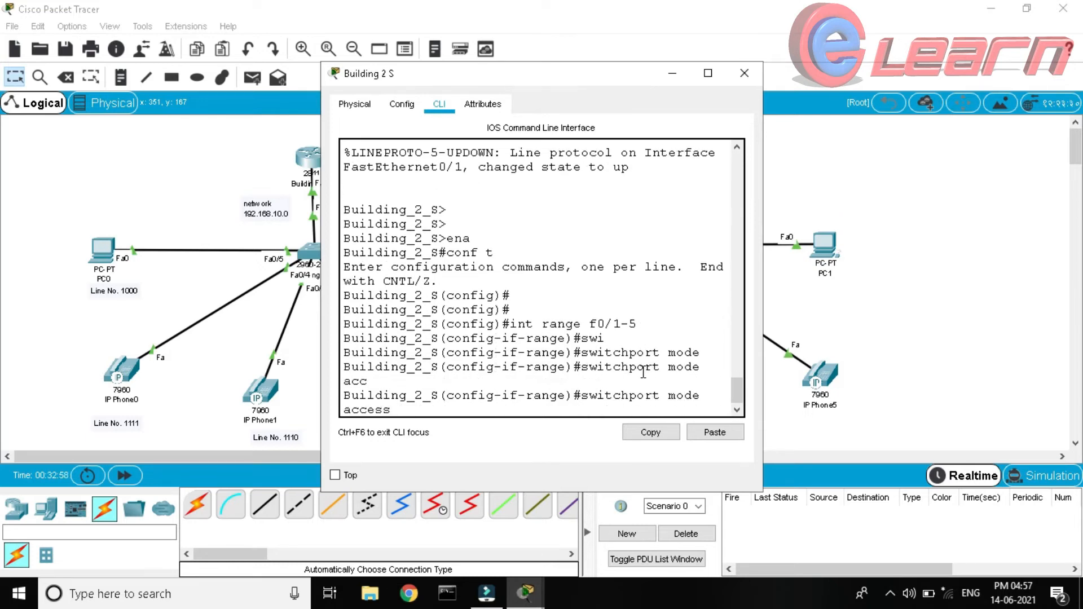
key(Return)
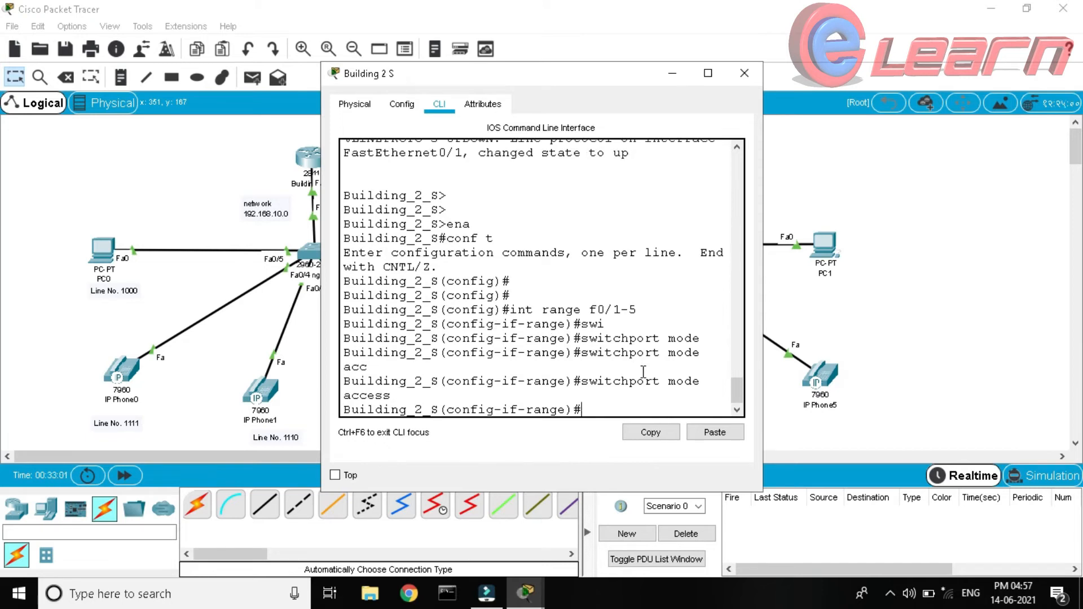
Assign voice VLAN 1 to the switch's selected interface range
text(swoi)
key(BackSpace)
key(Tab)
key(BackSpace)
key(Tab)
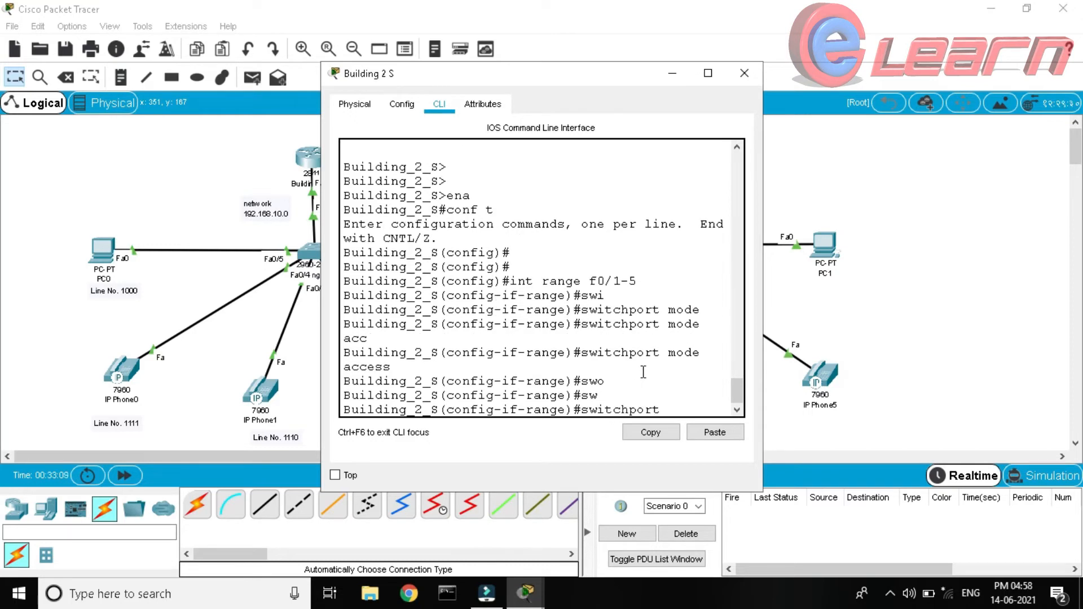
text(voice vlan 1)
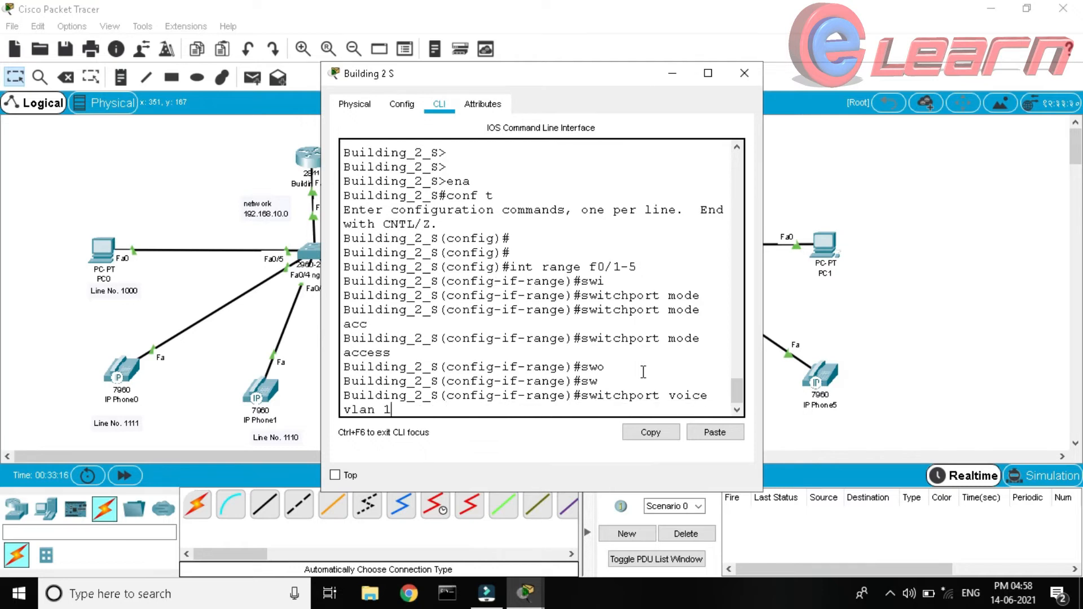
key(Return)
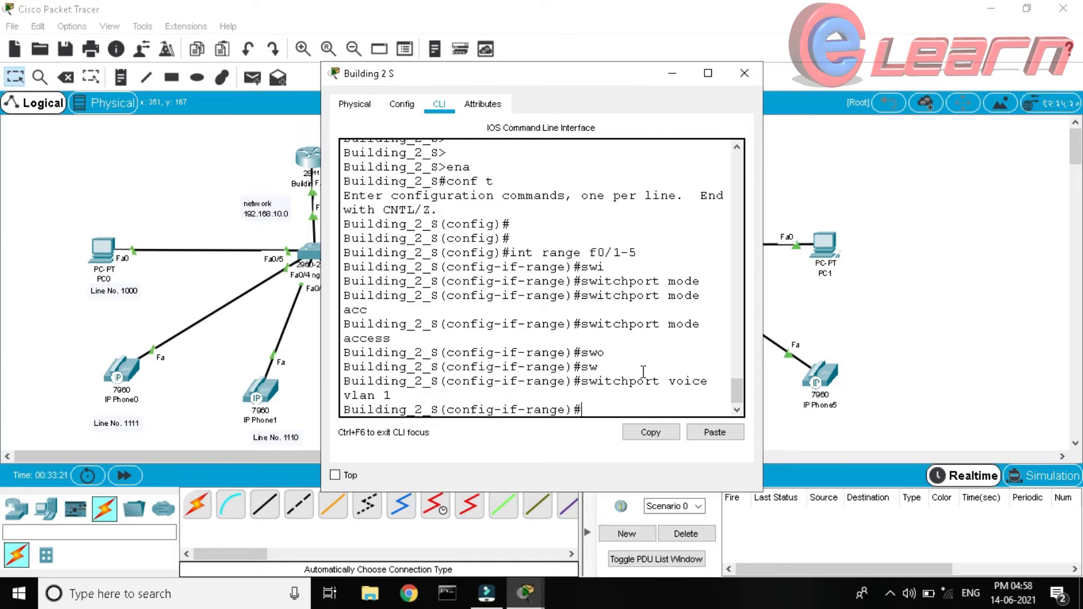
Leave the interface range, save the Building 2 switch's configuration with do wr, and close its window
text(exit)
key(Return)
text(do)
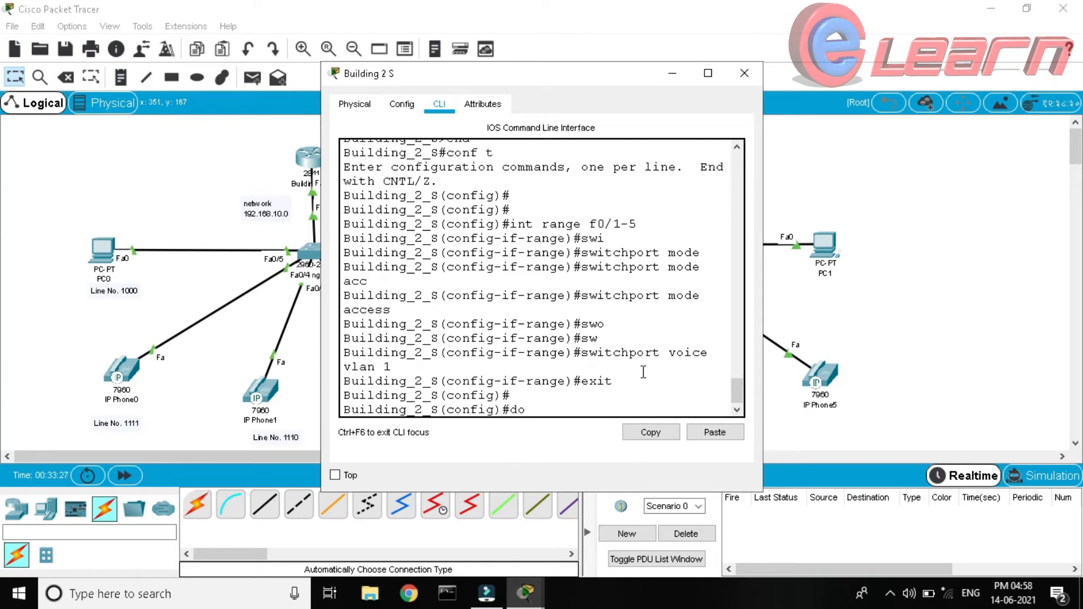
text( wr)
key(Return)
key(Return)
key(Return)
key(Return)
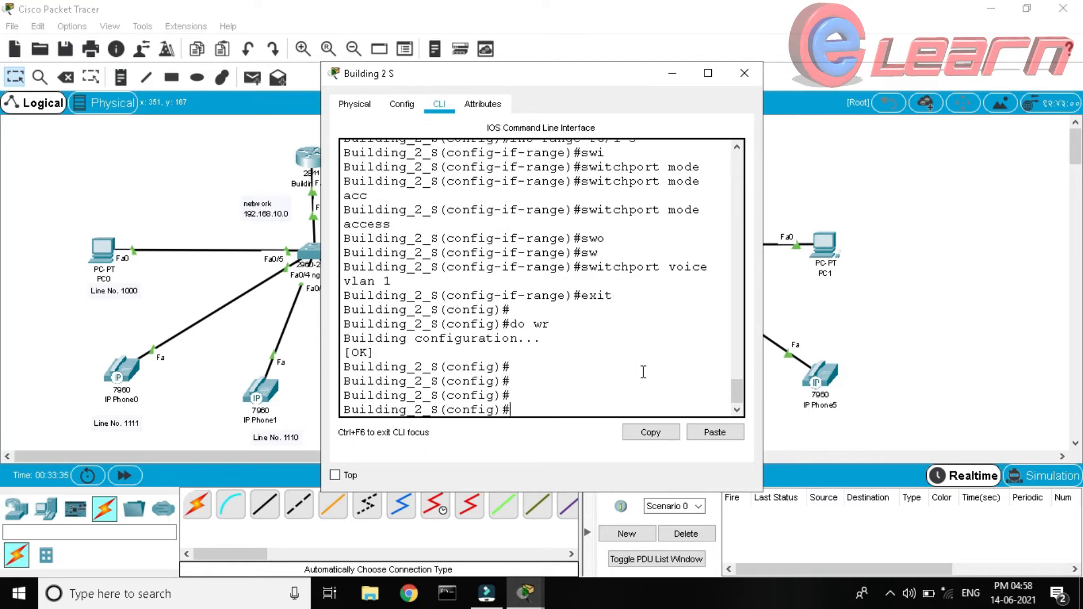
click(745, 73)
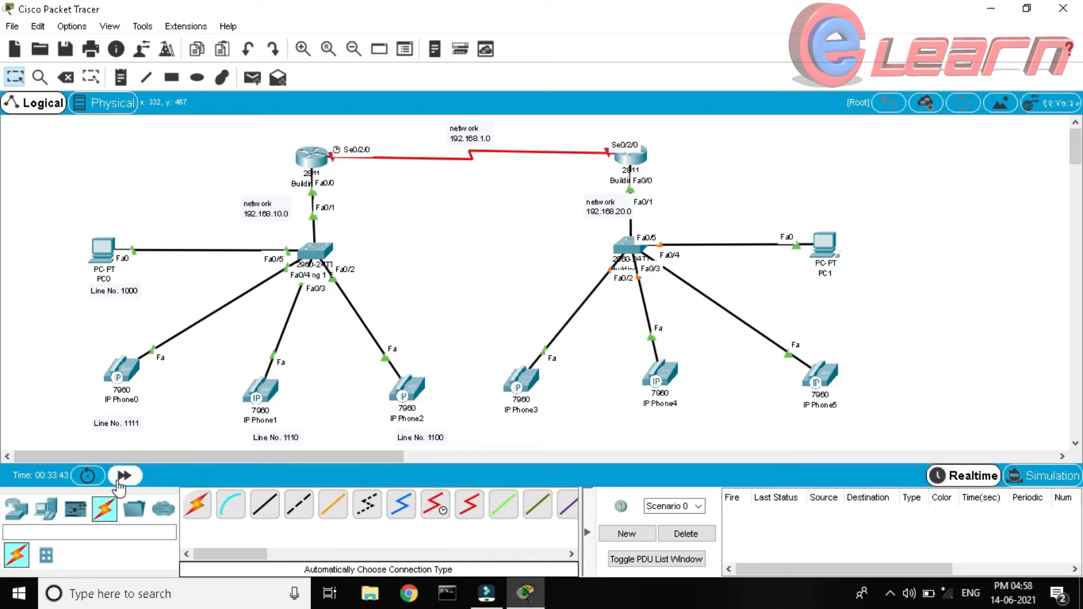
Fast-forward the simulation time several times so the Building 2 switch links and IP phones can come up
click(123, 477)
click(131, 476)
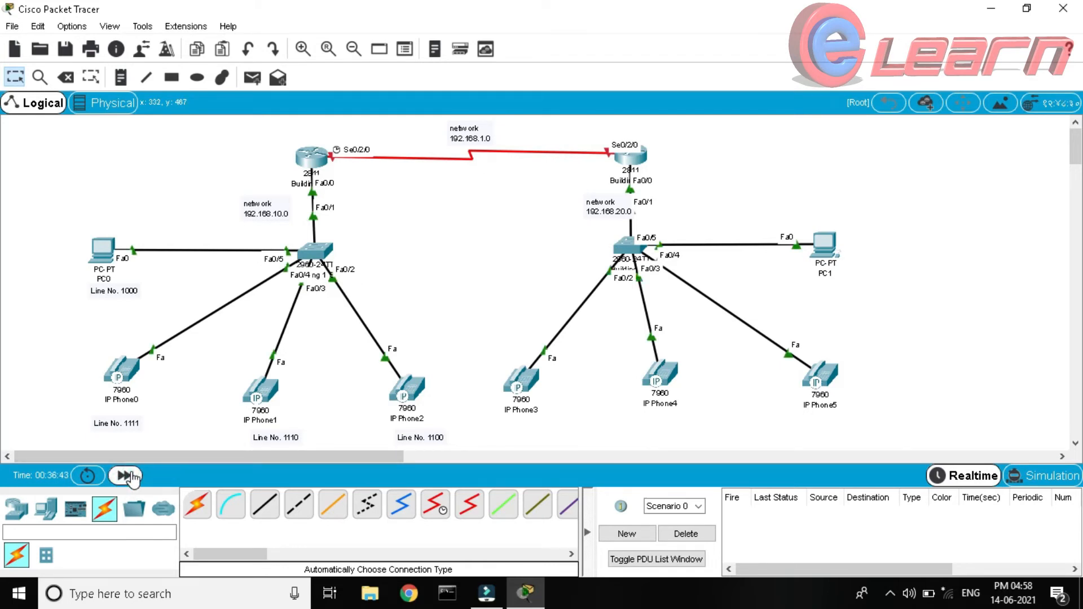
click(128, 475)
click(129, 475)
click(537, 248)
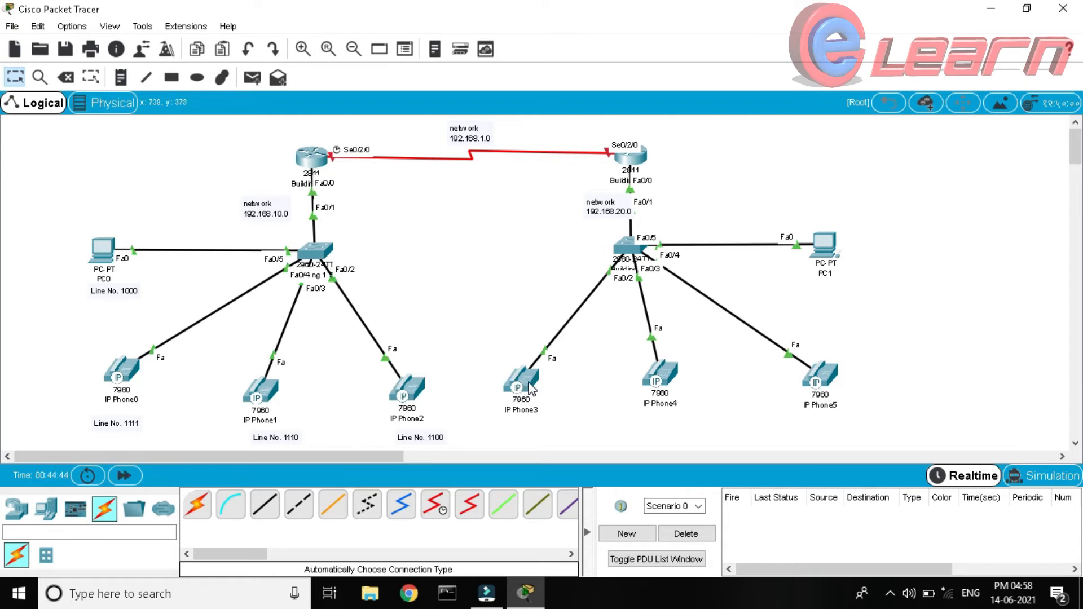
Check the line numbers of the Building 2 phones and add the note "Line No. 2200" below IP Phone3
mouse_move(530, 382)
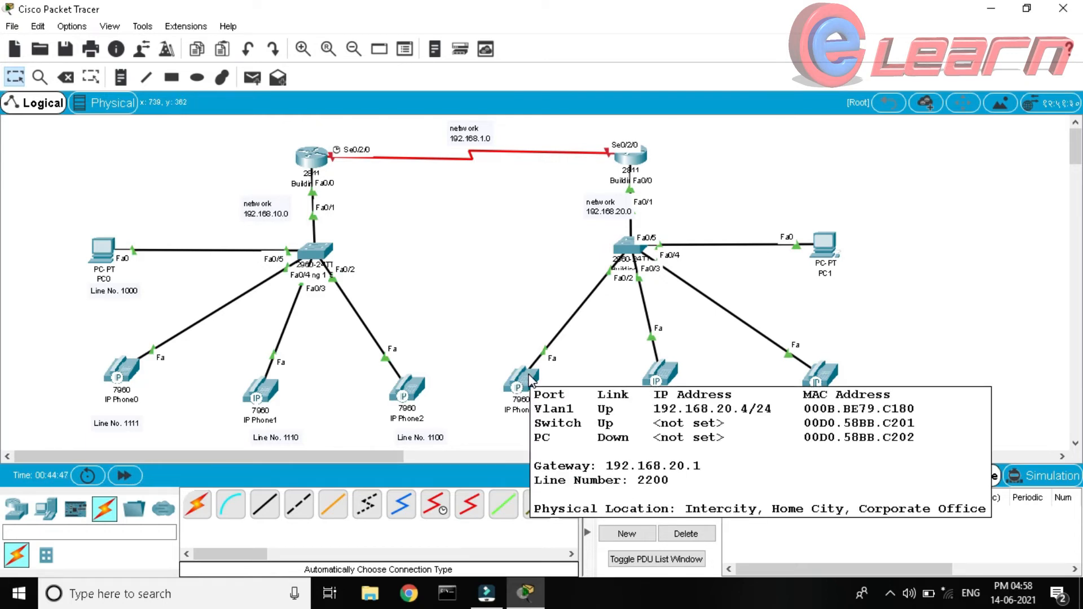
mouse_move(667, 375)
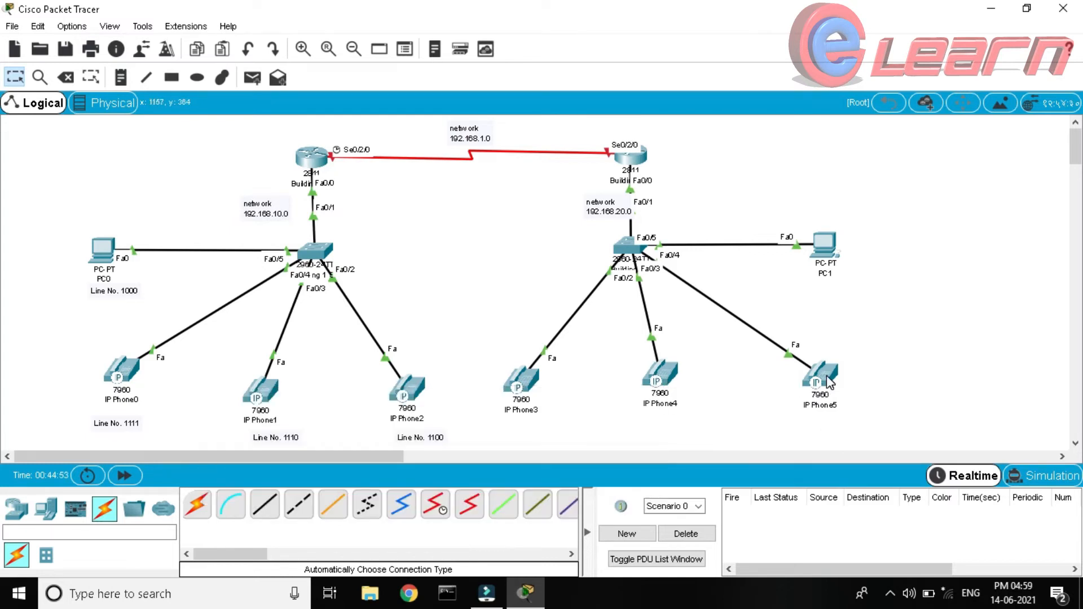
mouse_move(828, 382)
click(120, 77)
click(500, 428)
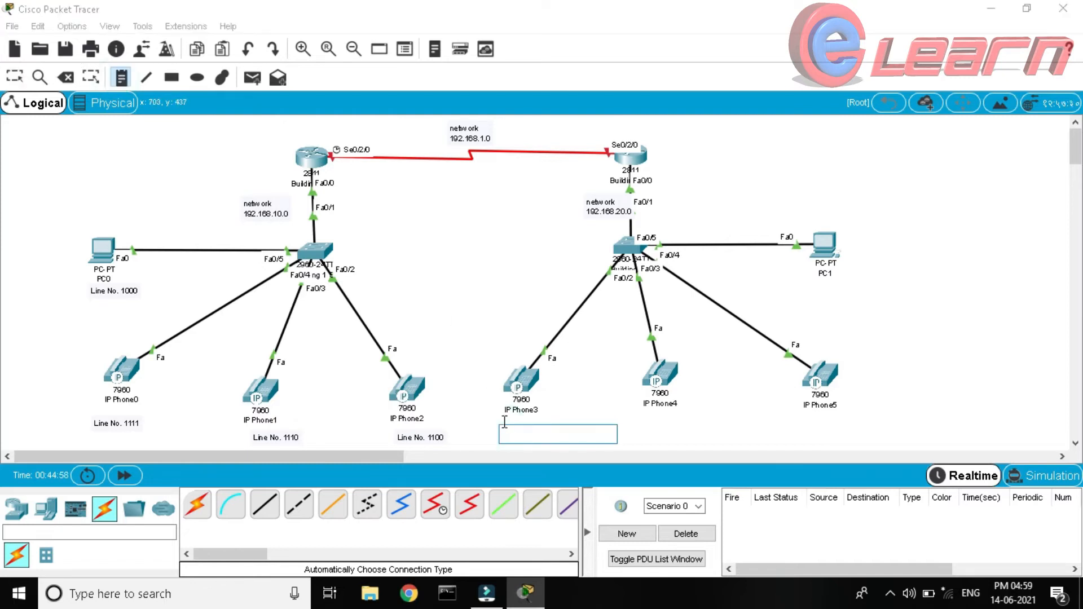
text(Line No. 1110)
key(BackSpace)
key(BackSpace)
key(BackSpace)
text(2200)
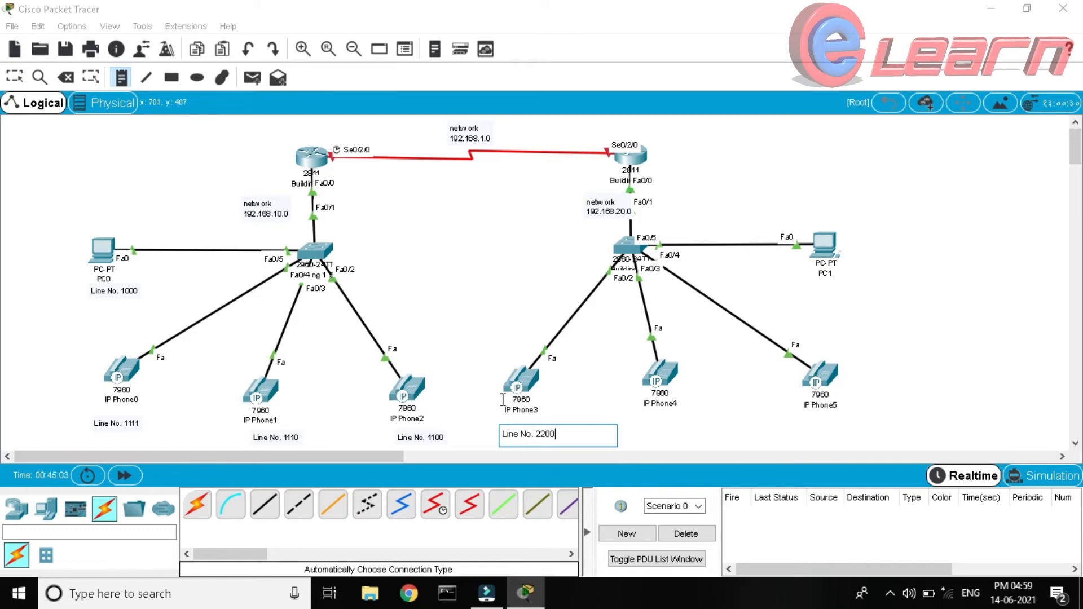
Copy the IP Phone3 note's text into a new note below IP Phone4 and change it to "Line No. 2220"
key(ctrl+a)
key(ctrl+c)
click(644, 418)
key(ctrl+v)
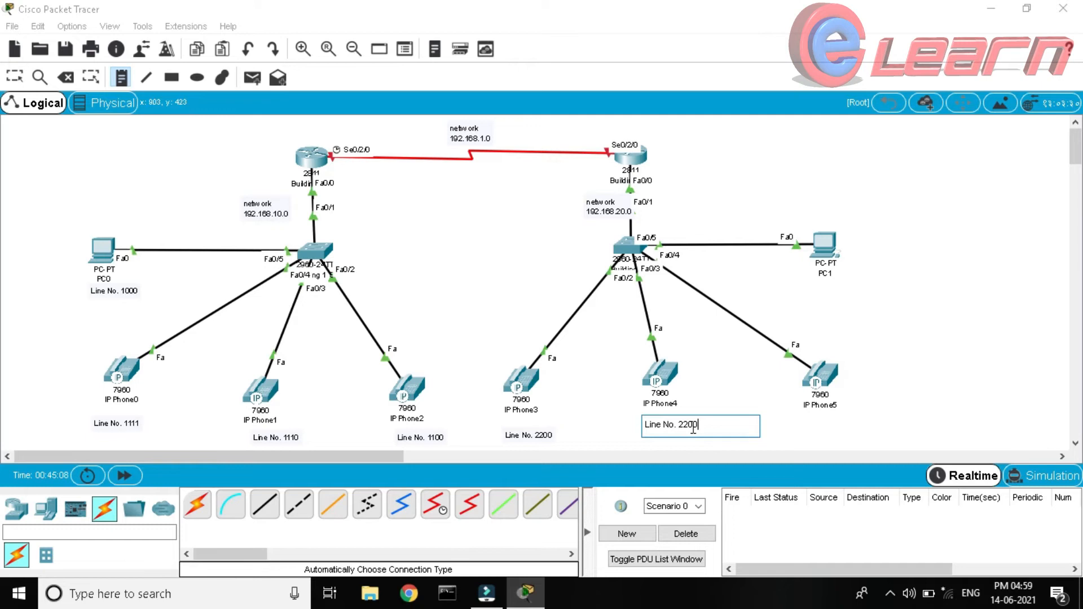
key(BackSpace)
key(BackSpace)
text(20)
Add the note "Line No. 2222" below IP Phone5 and return to the selection tool
click(821, 416)
key(ctrl+v)
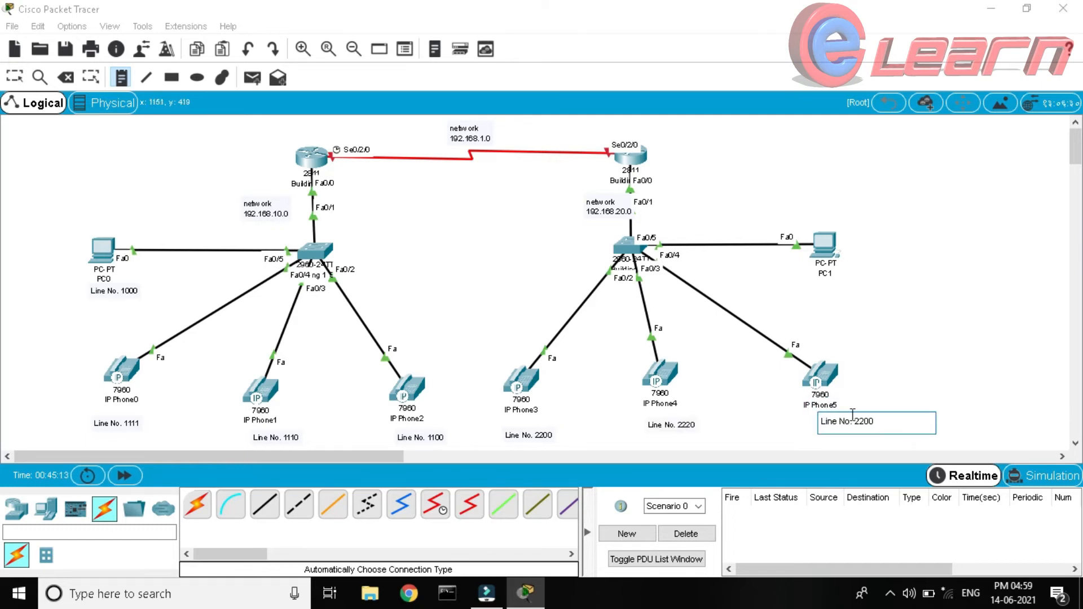
text(22)
click(14, 78)
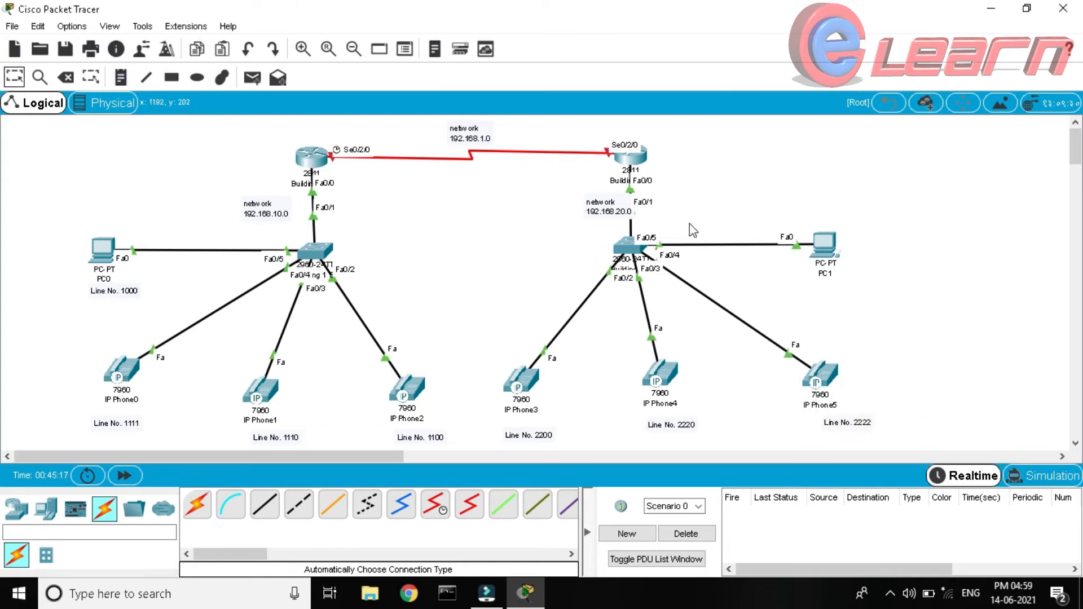
Open PC1's IP configuration and set it to obtain its IPv4 address through DHCP
click(823, 244)
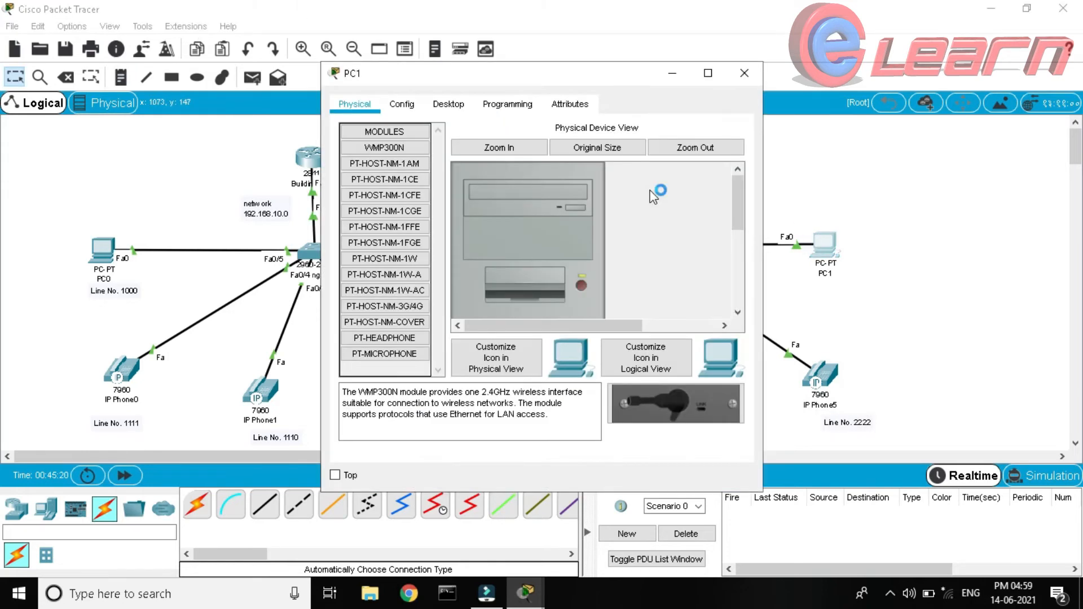
click(448, 105)
click(379, 146)
click(379, 193)
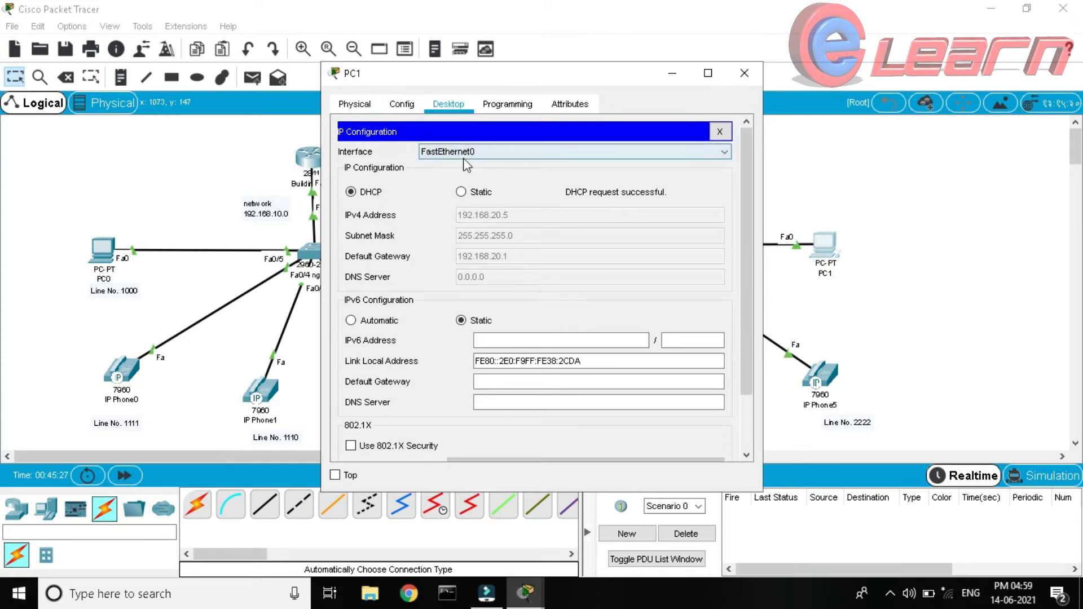
Leave PC1's IP configuration, open its IP Communicator and call line 2222
click(719, 131)
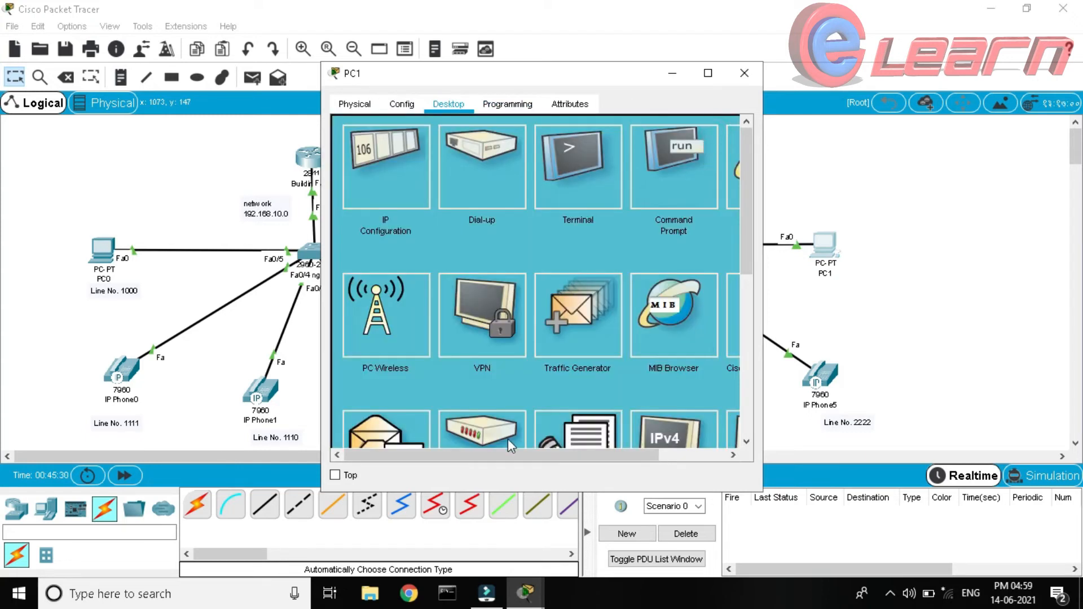
scroll(507, 439, right, 2)
click(684, 322)
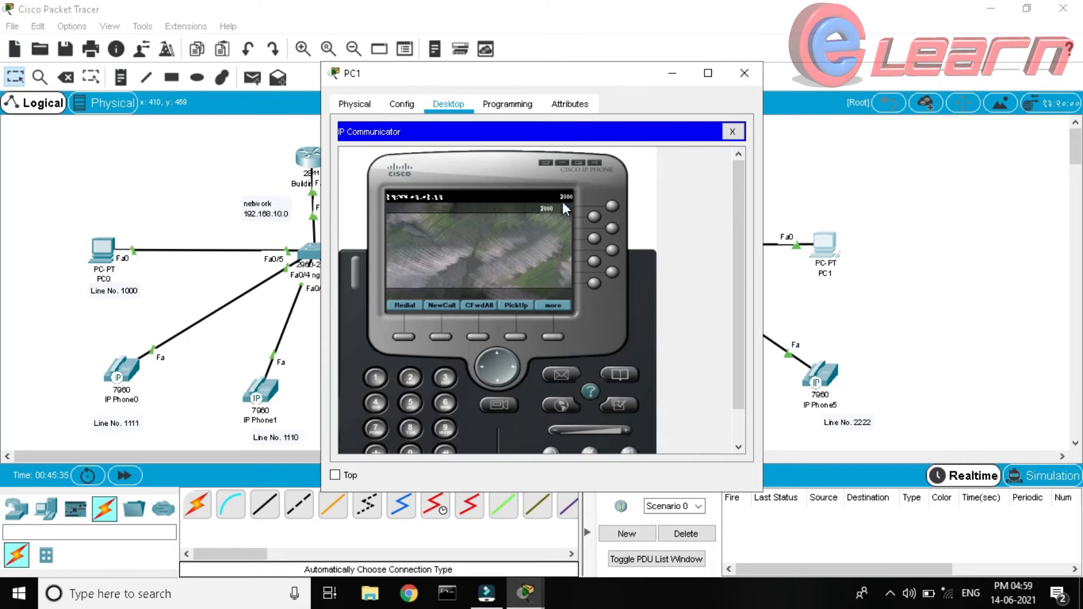
triple_click(411, 377)
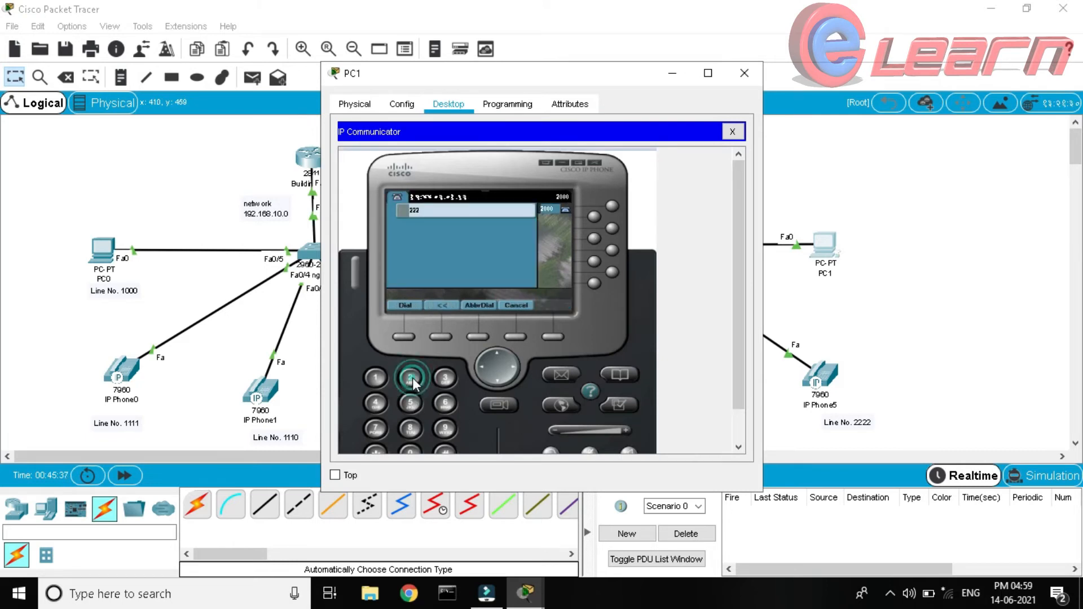
click(410, 304)
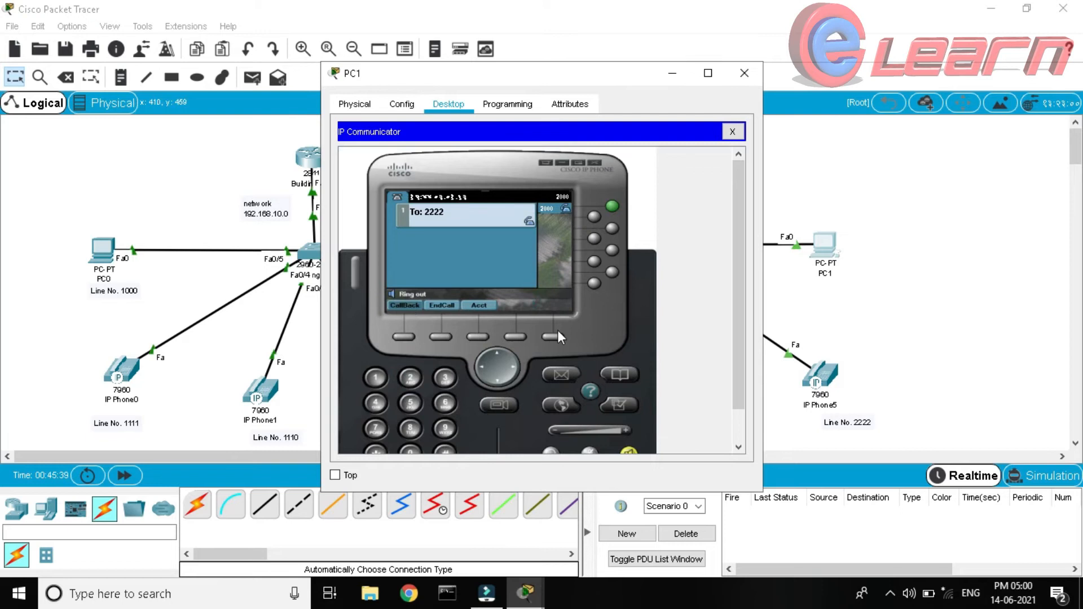
Open IP Phone5's phone interface and arrange it side by side with PC1's IP Communicator
click(823, 377)
click(823, 377)
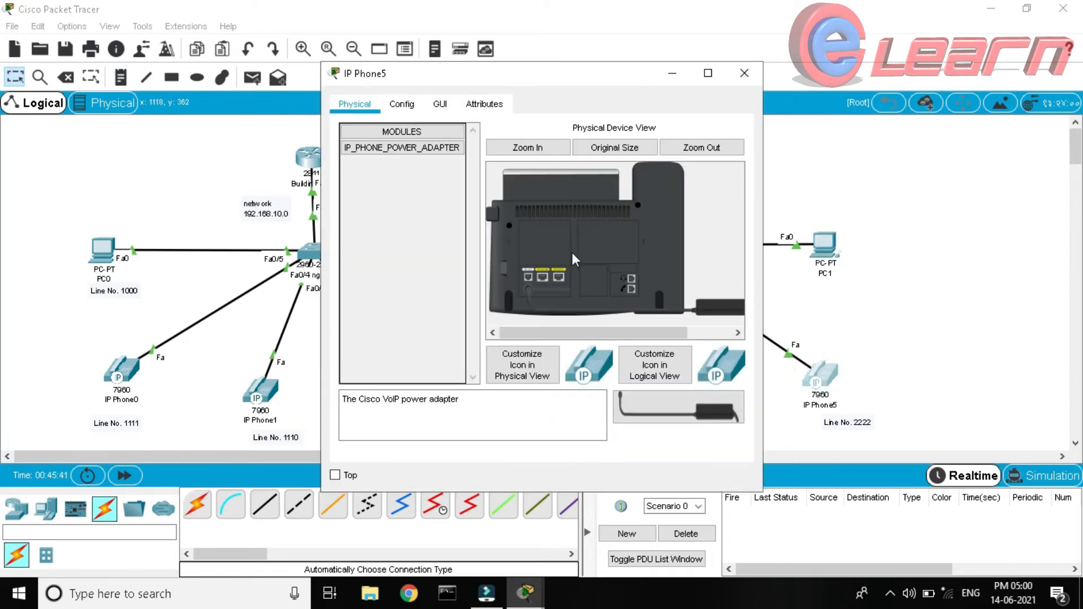
click(439, 108)
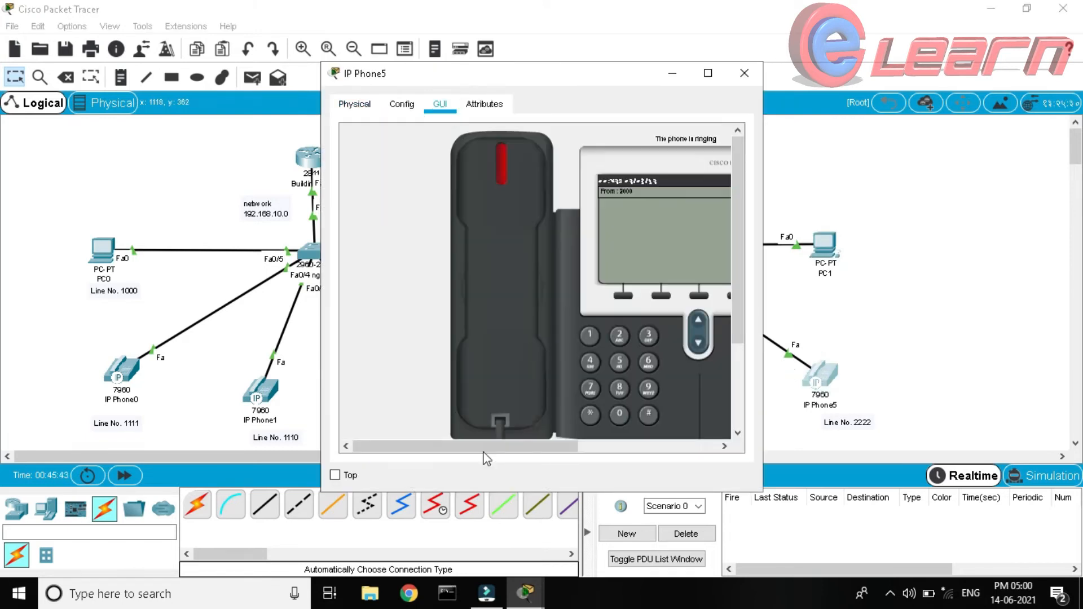
drag(511, 73, 818, 69)
mouse_move(540, 591)
click(546, 524)
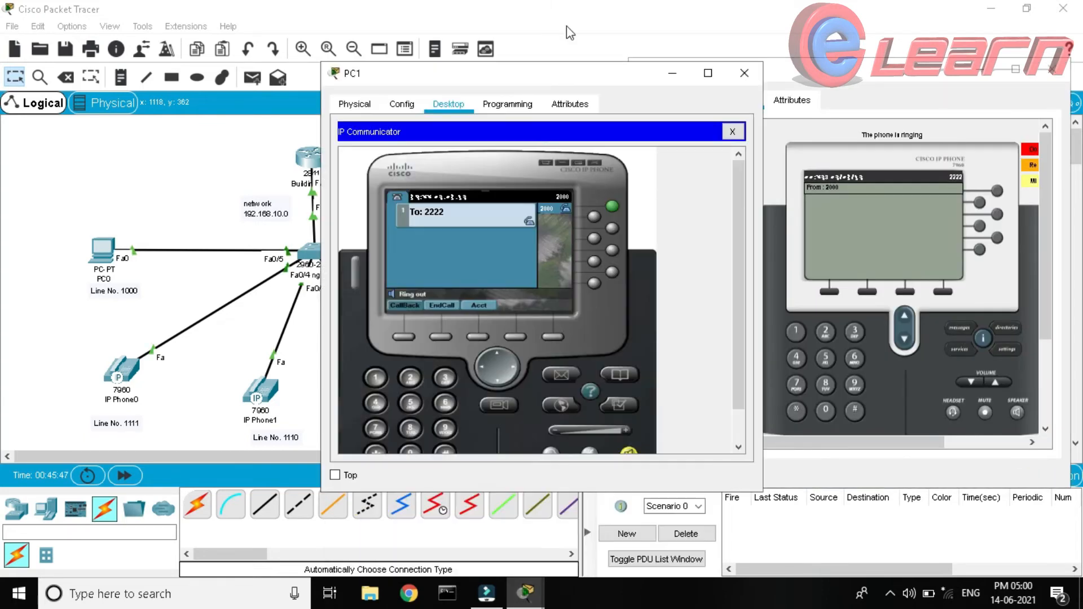
drag(551, 75, 351, 68)
Answer the call on IP Phone5, end it from PC1's IP Communicator and close PC1's window
click(703, 300)
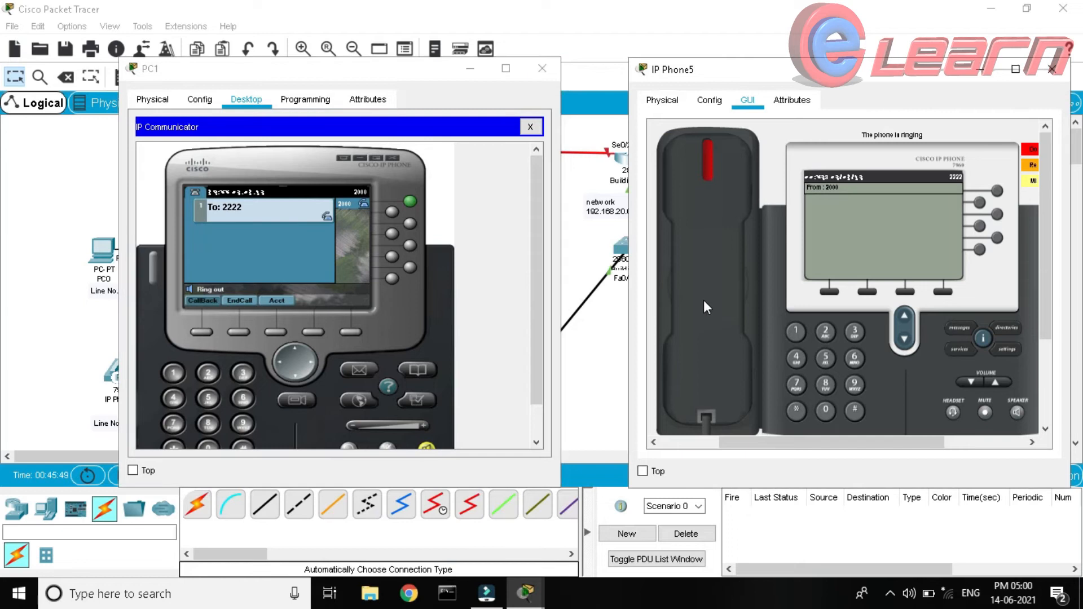
click(234, 300)
click(544, 66)
Test a cross-building call from IP Phone5 to line 1111, hang up and close the phone's window
drag(832, 442, 818, 442)
drag(630, 489, 585, 512)
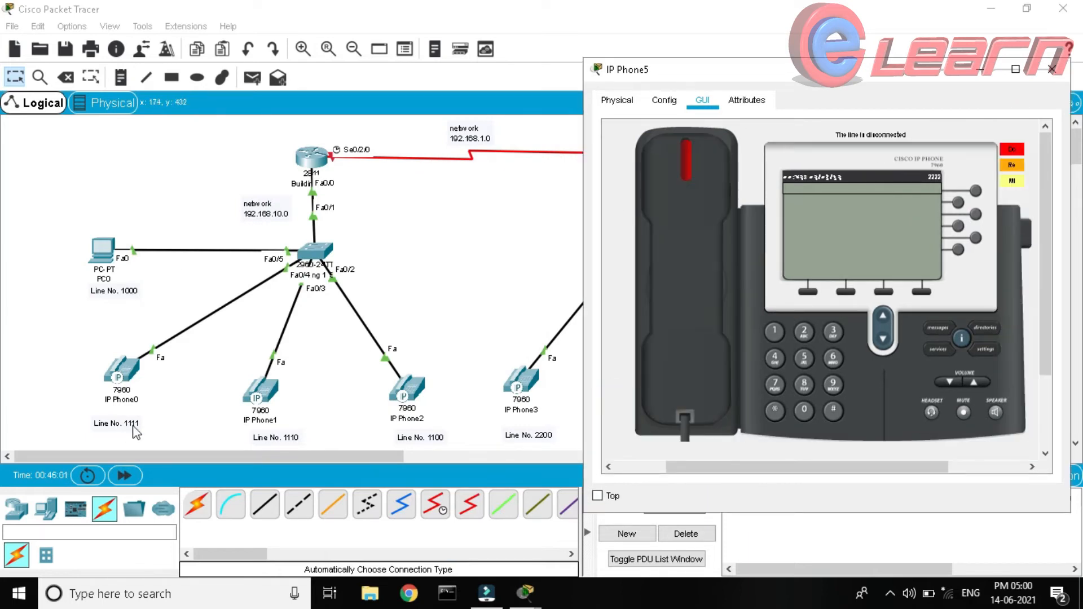
click(774, 333)
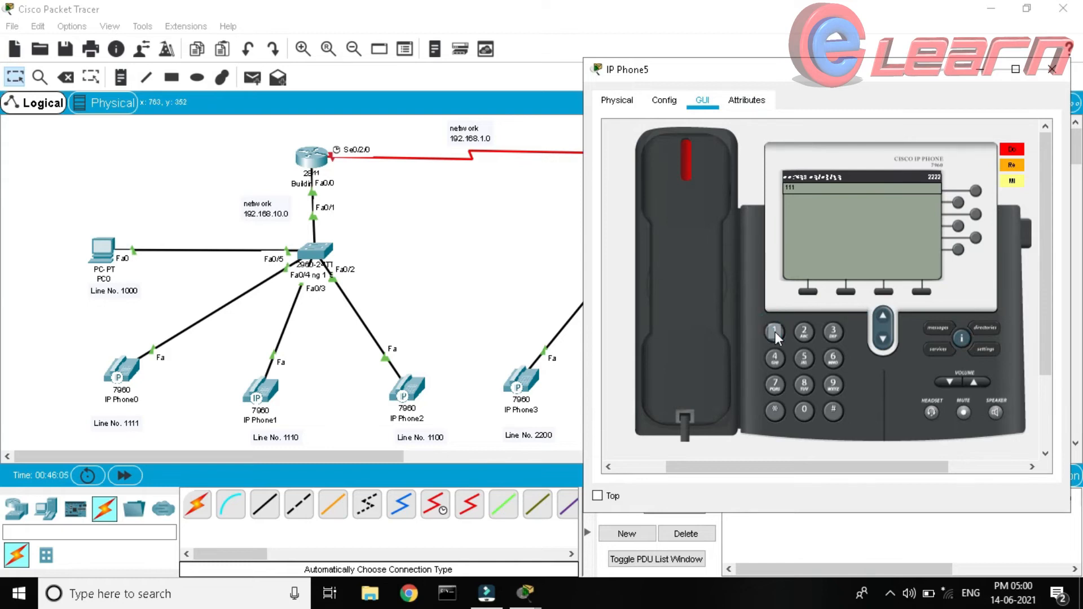
click(703, 306)
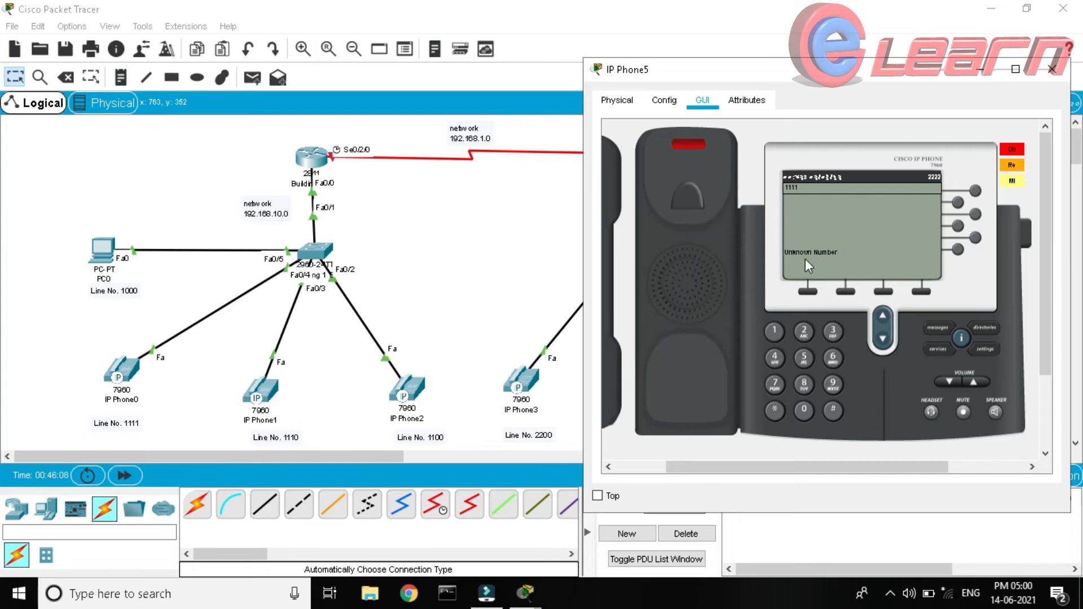
click(614, 363)
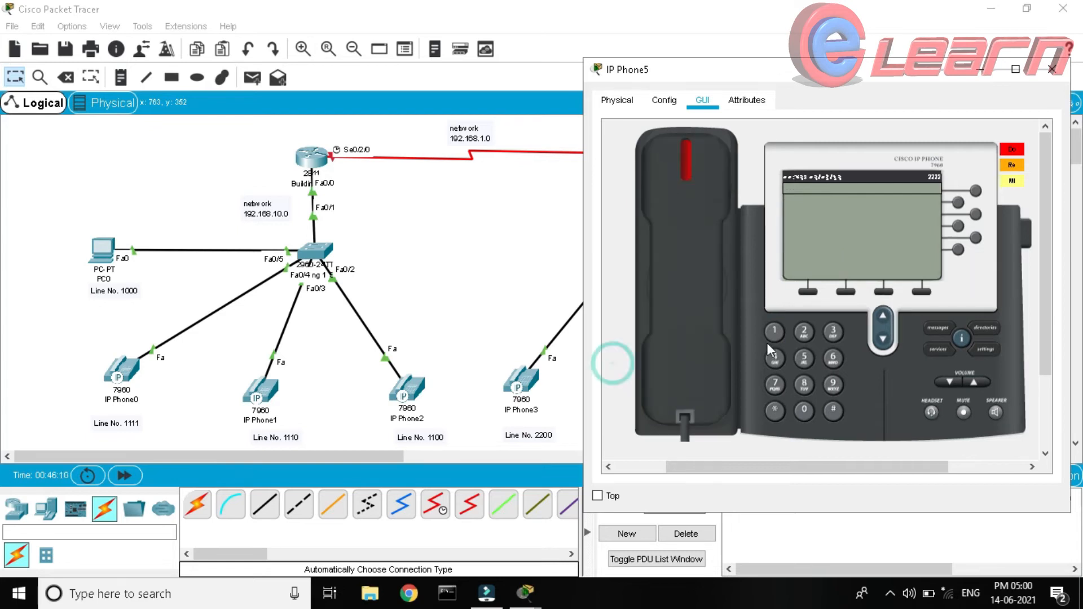
click(1050, 73)
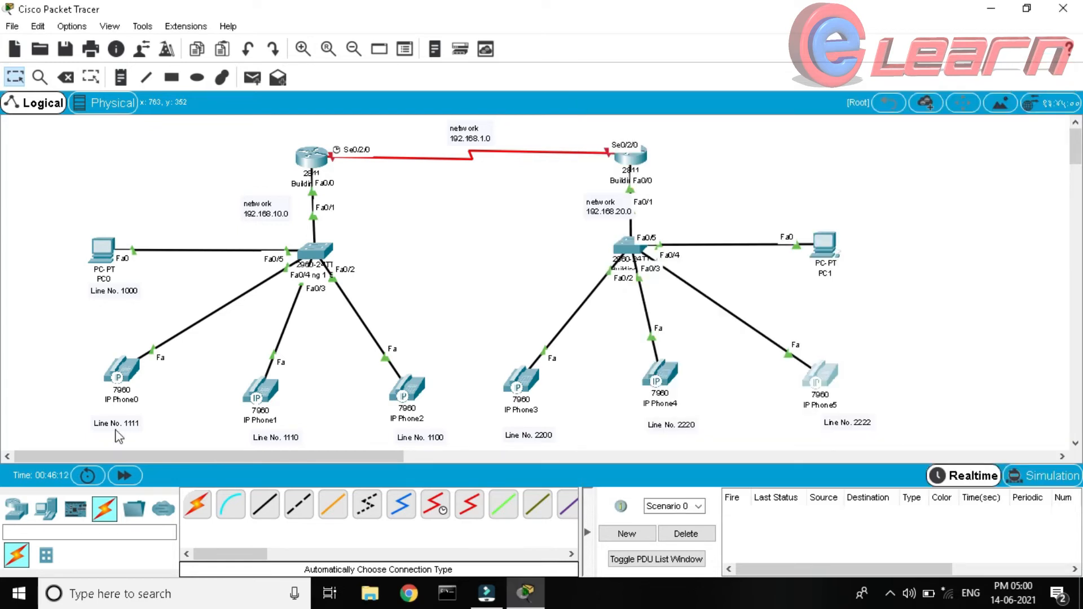
Test a cross-building call from IP Phone0 to line 2222, hang up and close the phone's window
click(121, 370)
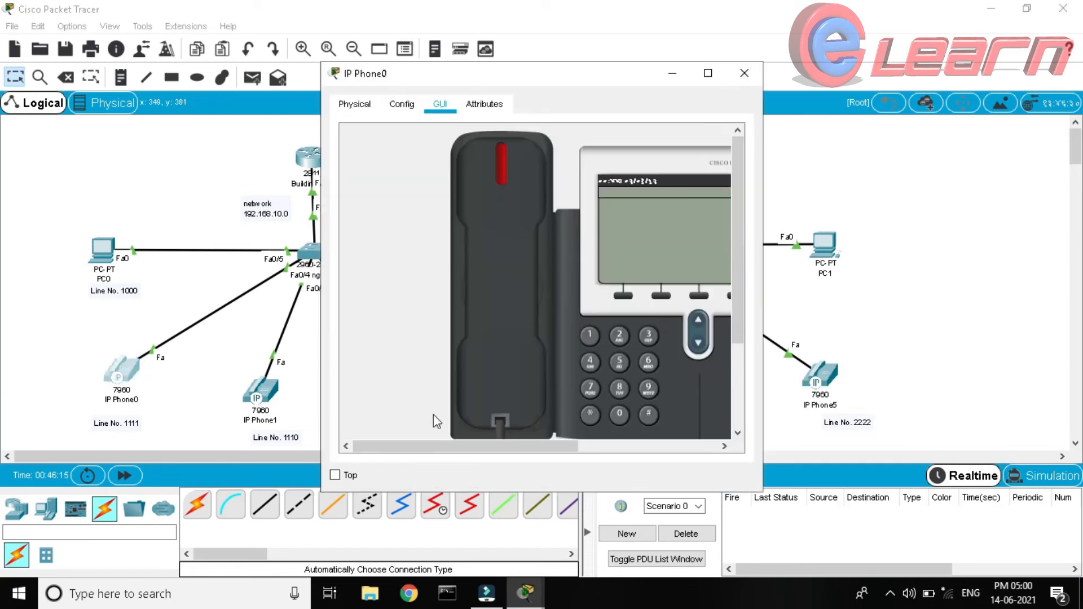
drag(445, 446, 511, 448)
click(504, 335)
click(504, 335)
click(504, 336)
click(504, 335)
click(416, 289)
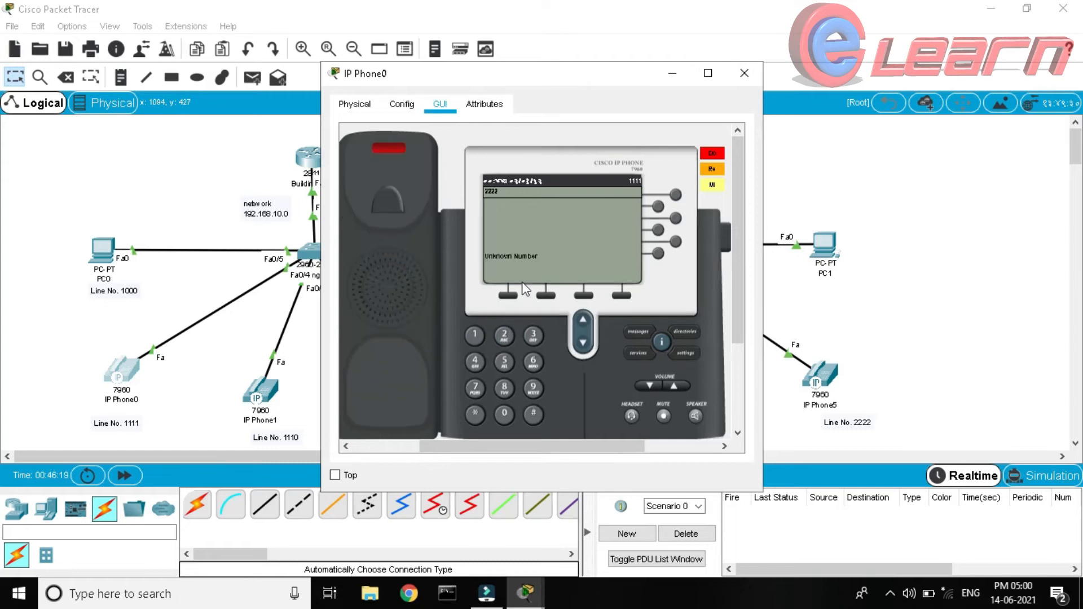
drag(479, 446, 432, 443)
click(370, 356)
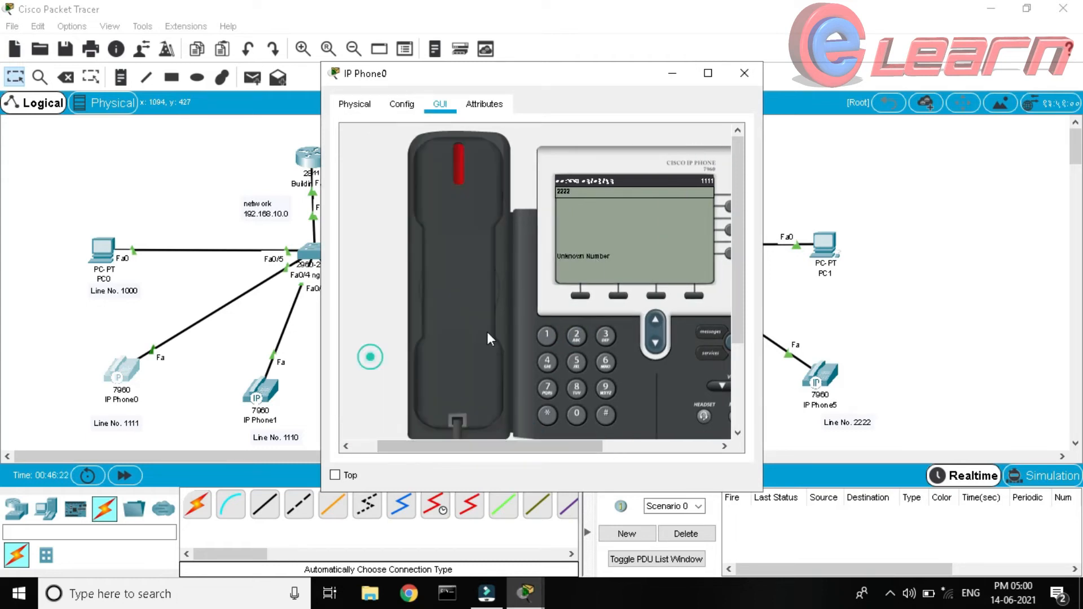
click(743, 73)
drag(355, 174, 648, 117)
click(473, 242)
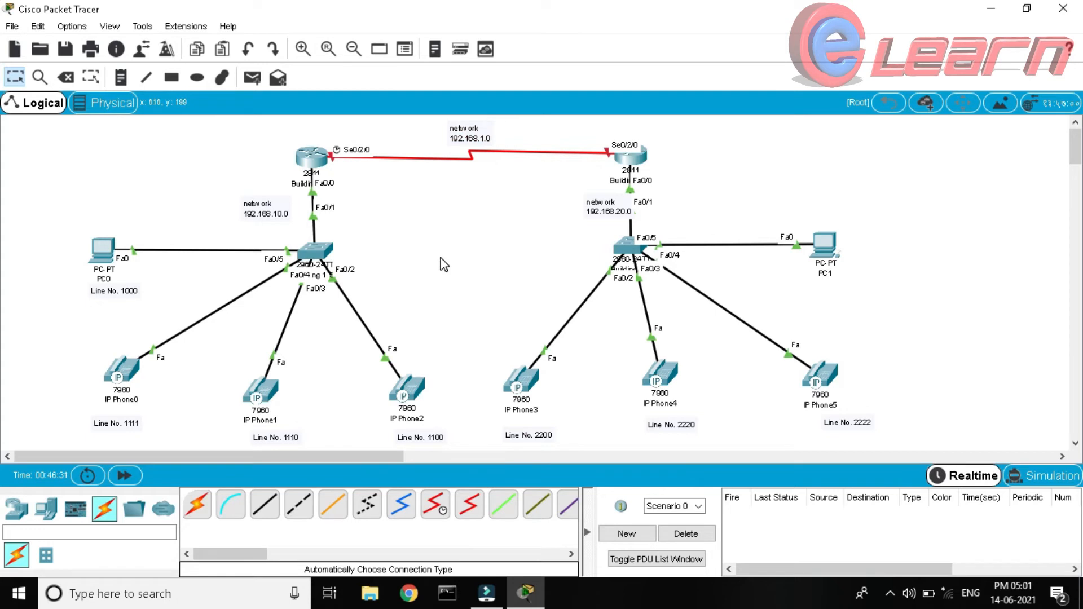
Open the Building 1 router's command line and enter global configuration mode
click(312, 156)
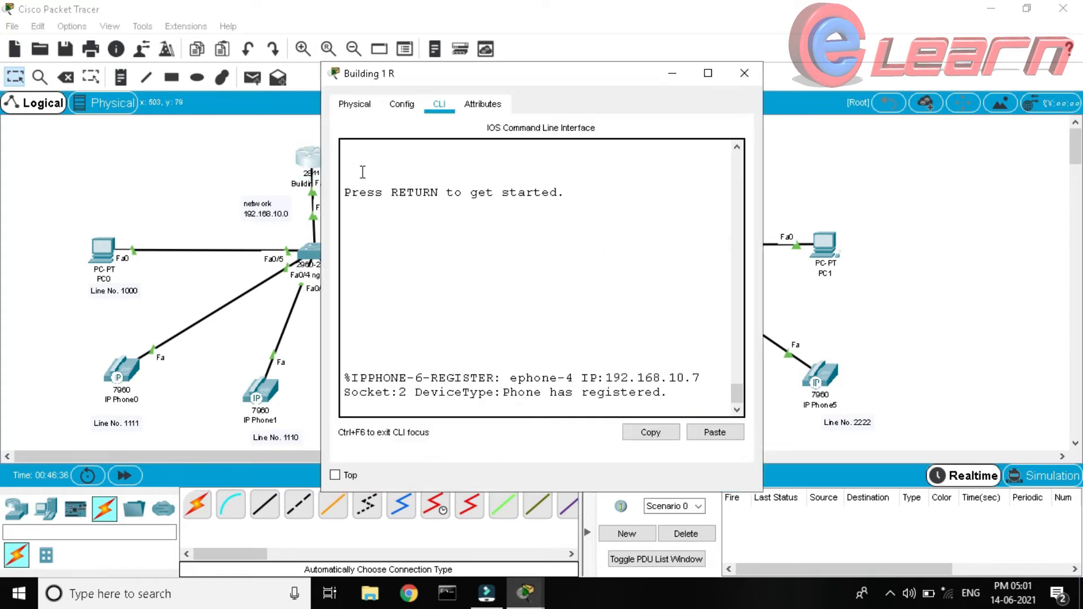
drag(440, 70, 507, 190)
click(621, 114)
drag(603, 188, 602, 122)
click(732, 441)
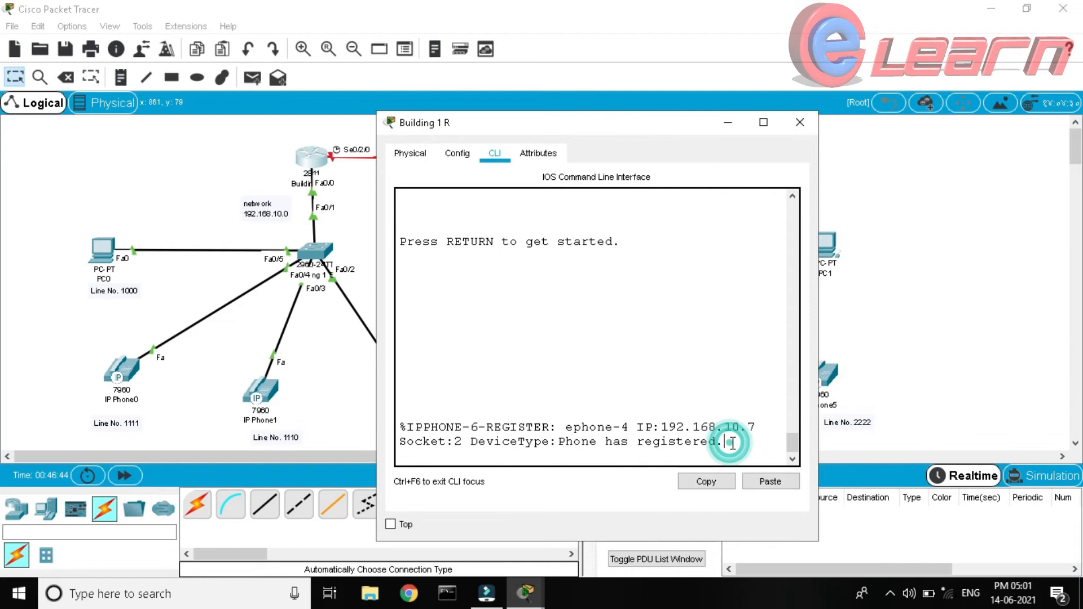
key(Return)
key(Return)
key(Return)
text(ena)
key(Return)
text(conf t)
key(Return)
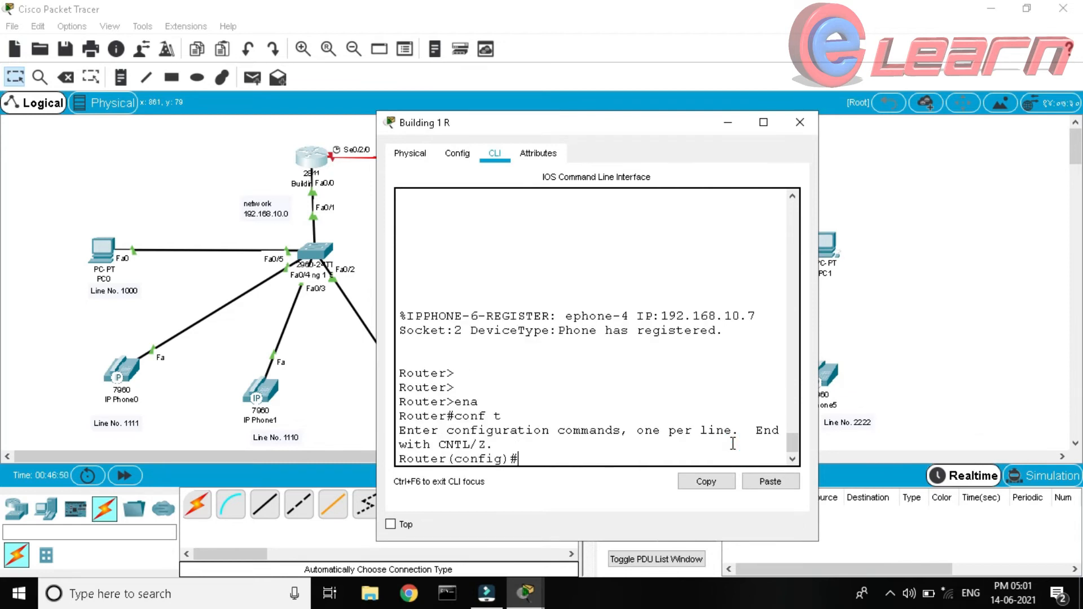
Assign 192.168.1.1 with mask 255.255.255.0 to the Building 1 router's Serial 0/2/0 interface and enable it
text(int se 0/2/0)
key(Return)
text(i)
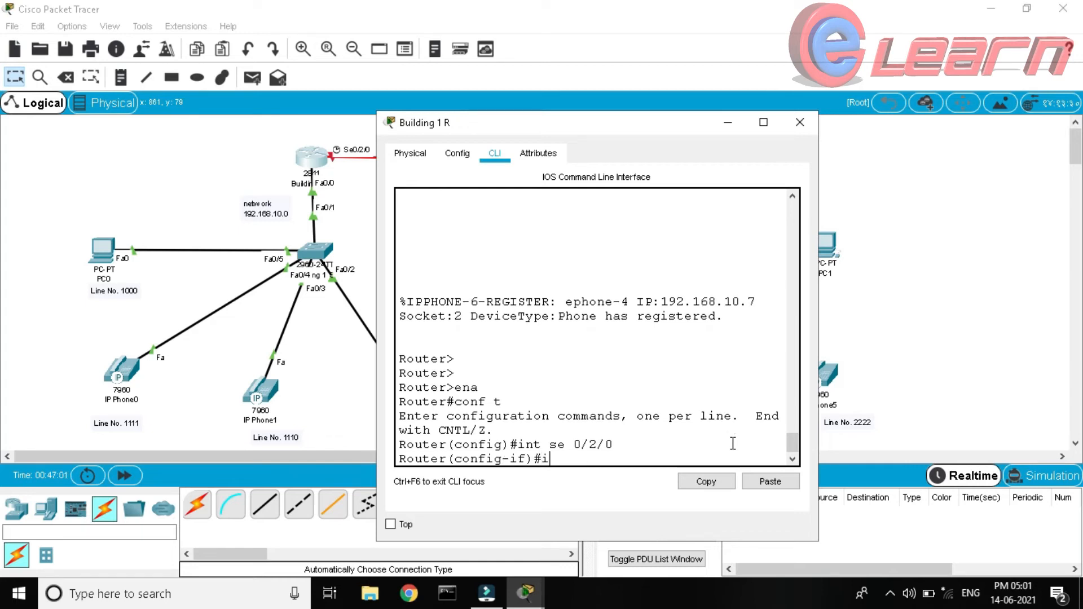
text(p add 192.168.1.1)
mouse_move(539, 131)
mouse_down()
mouse_move(516, 220)
mouse_move(521, 120)
mouse_up()
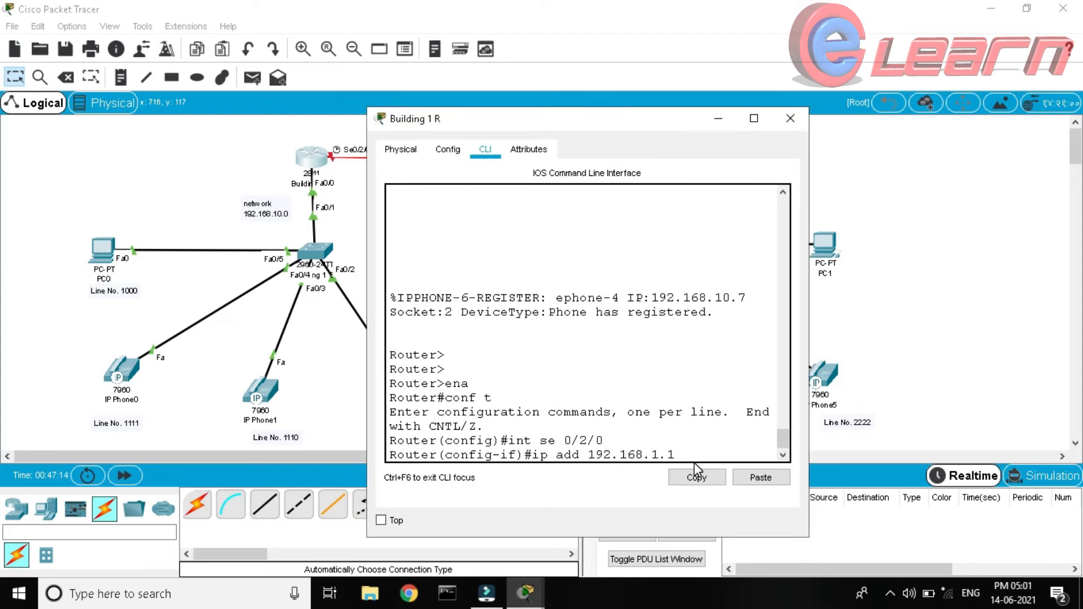
text(255.255.0)
key(Return)
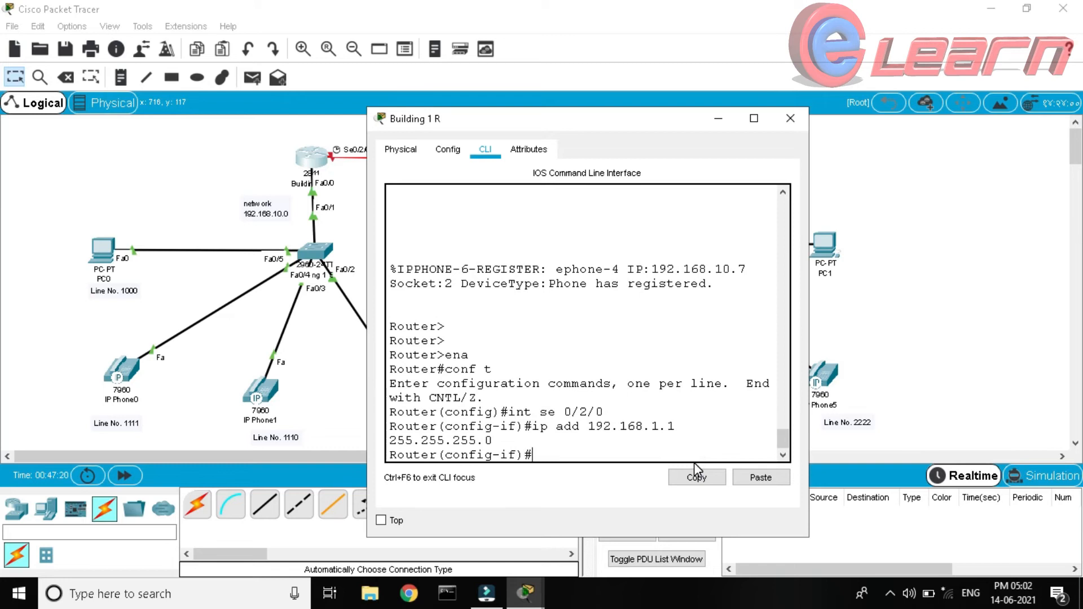
text(no shut)
key(Return)
Set the serial interface's clock rate to 64000 and exit to global configuration mode
text(clock ra)
key(Tab)
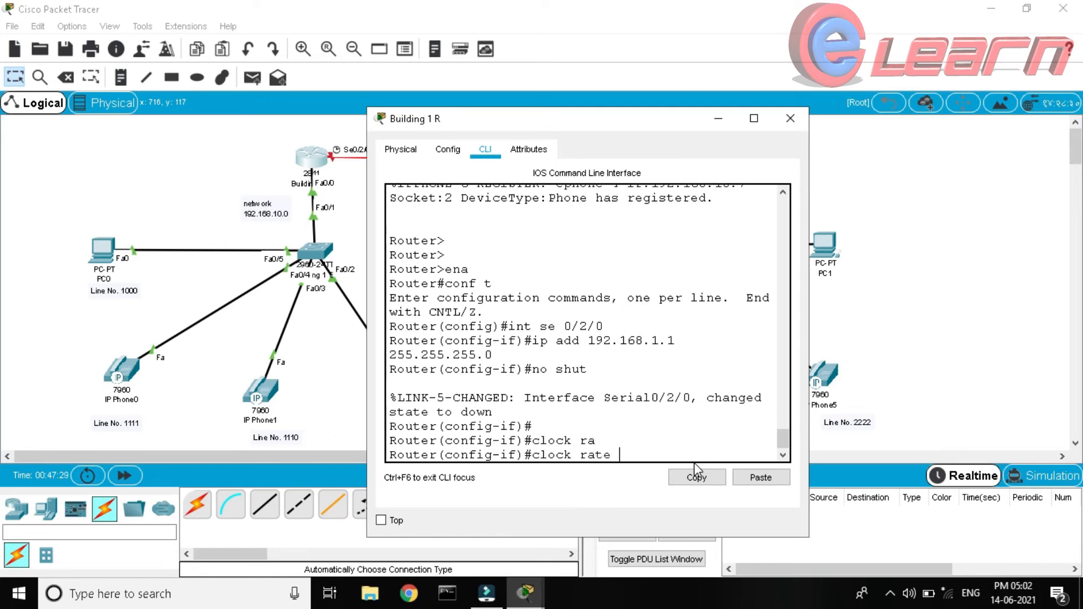
text(64000)
key(Return)
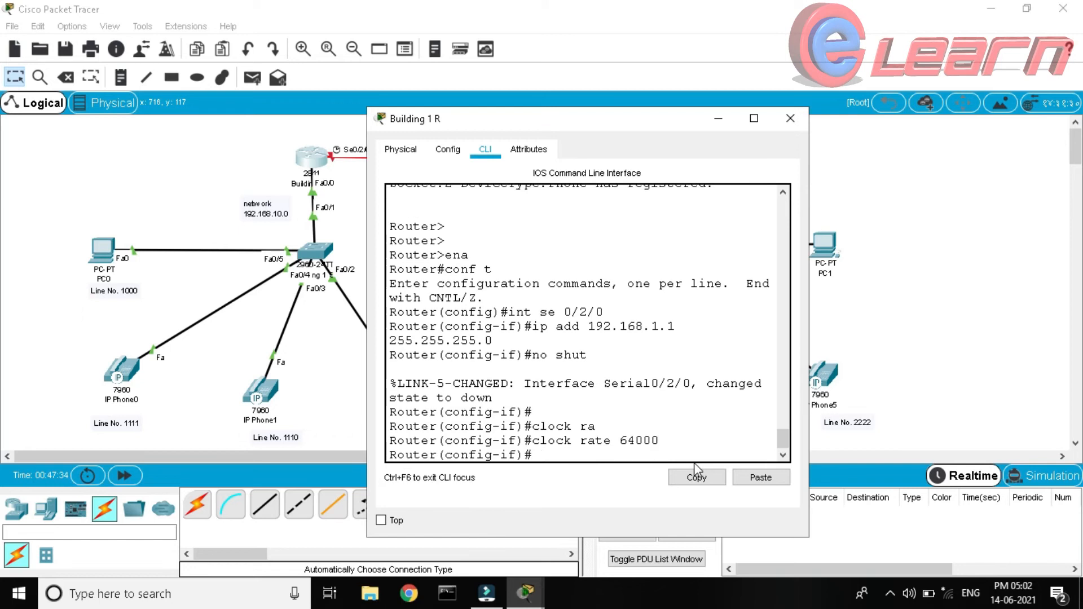
text(exit)
key(Return)
key(Return)
key(Return)
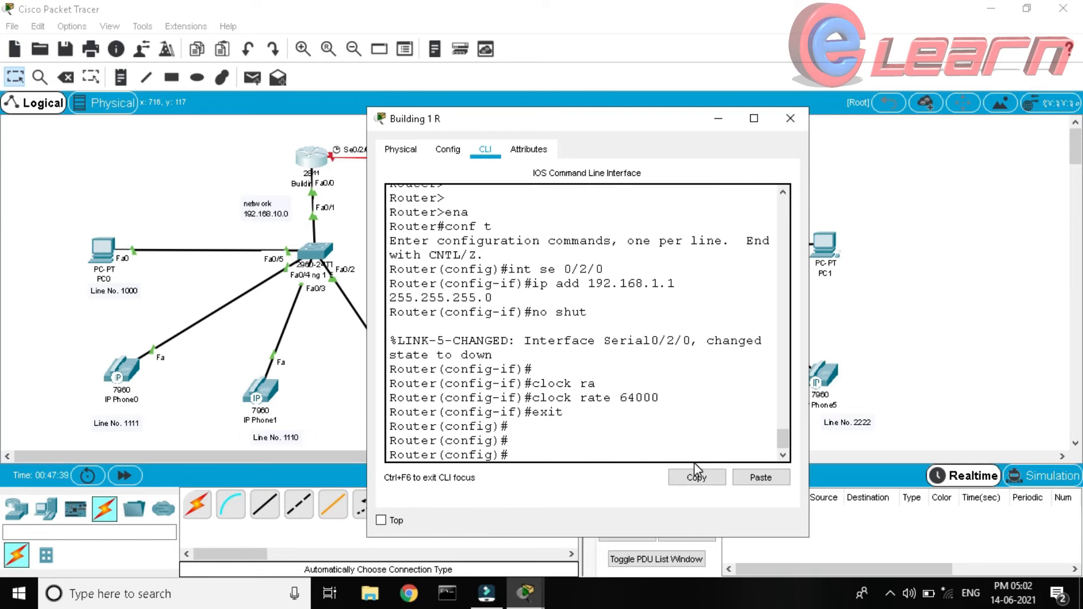
Start RIP routing on the Building 1 router, using version 2 with automatic summarization turned off
text(router rip)
key(Return)
text(vers)
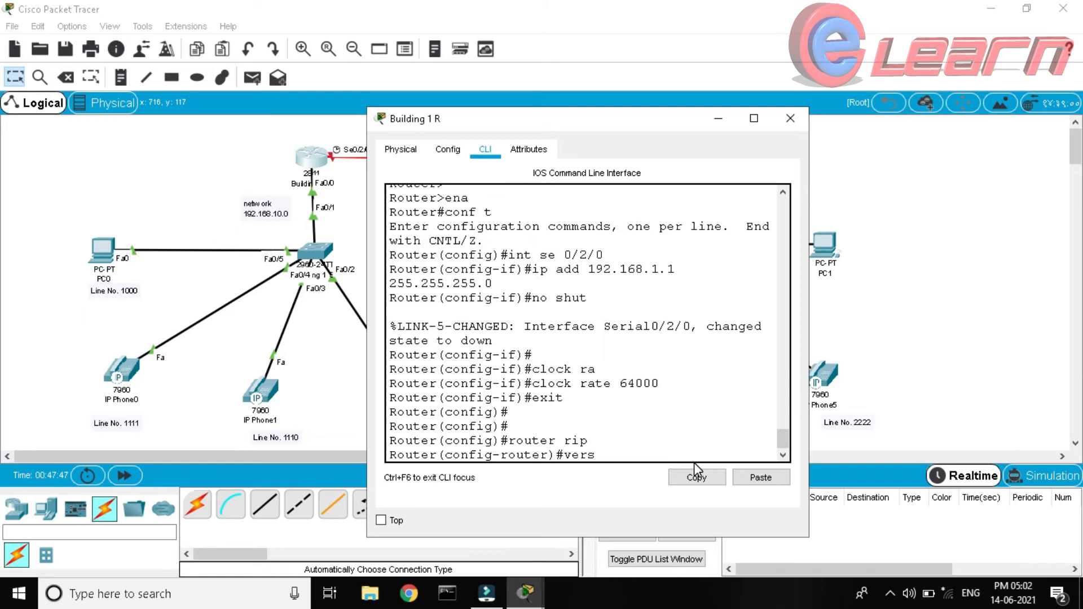
key(Tab)
text(2)
key(Return)
key(Return)
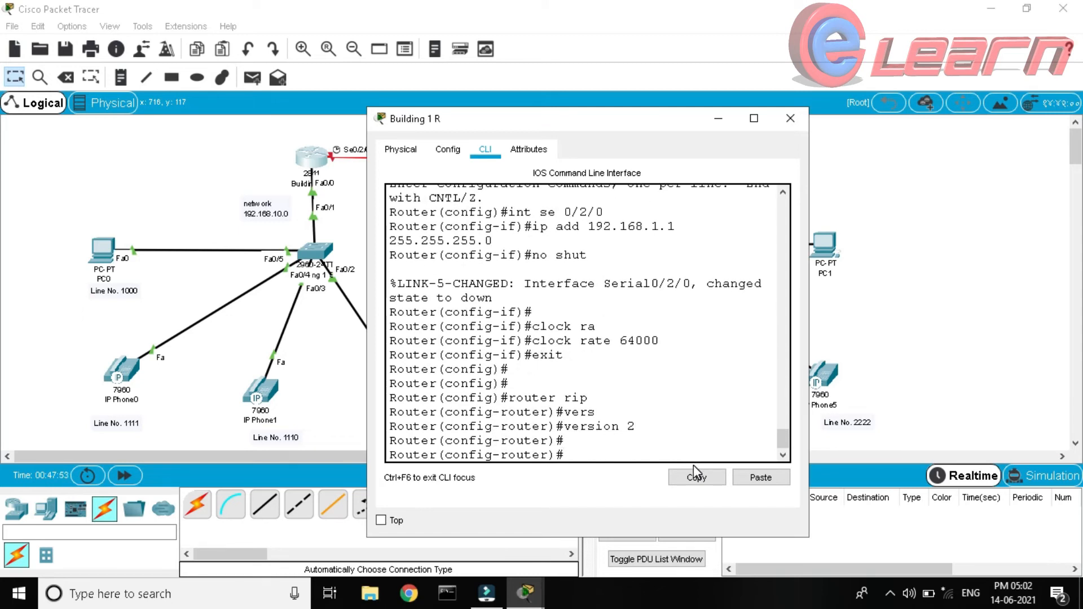
text(no auto)
key(Tab)
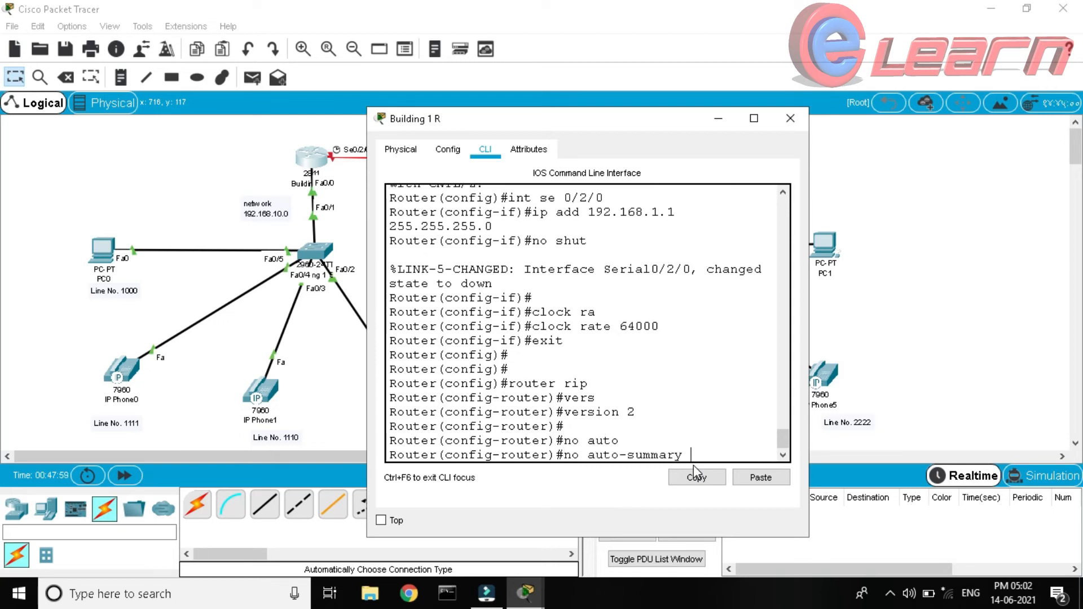
key(Return)
Advertise networks 192.168.10.0 and 192.168.1.0 in RIP on the Building 1 router, return to global configuration mode and close its window
text(n)
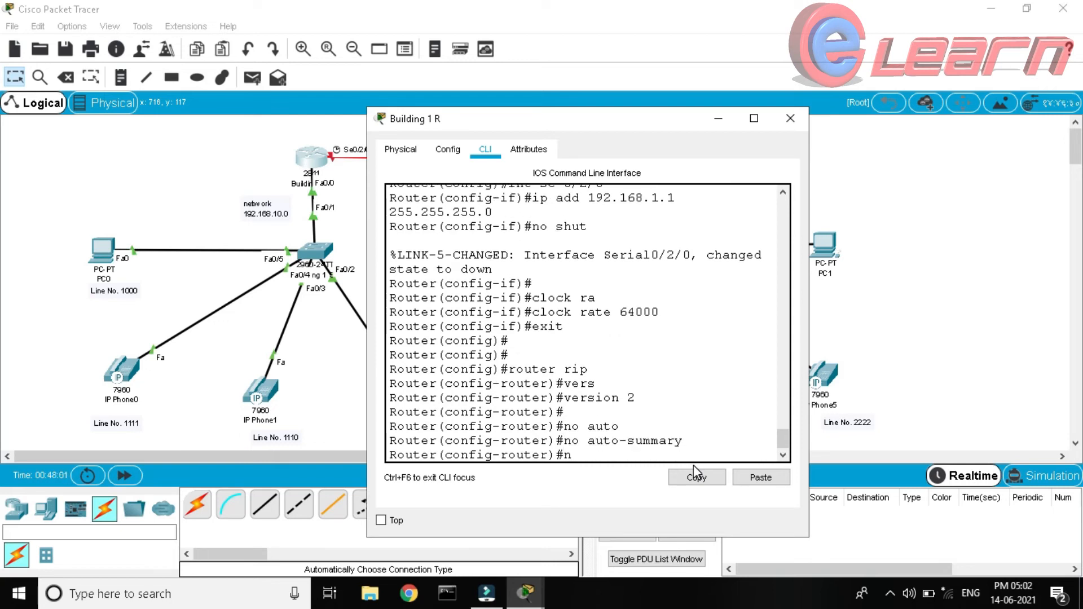
text(et 192.168.10.0)
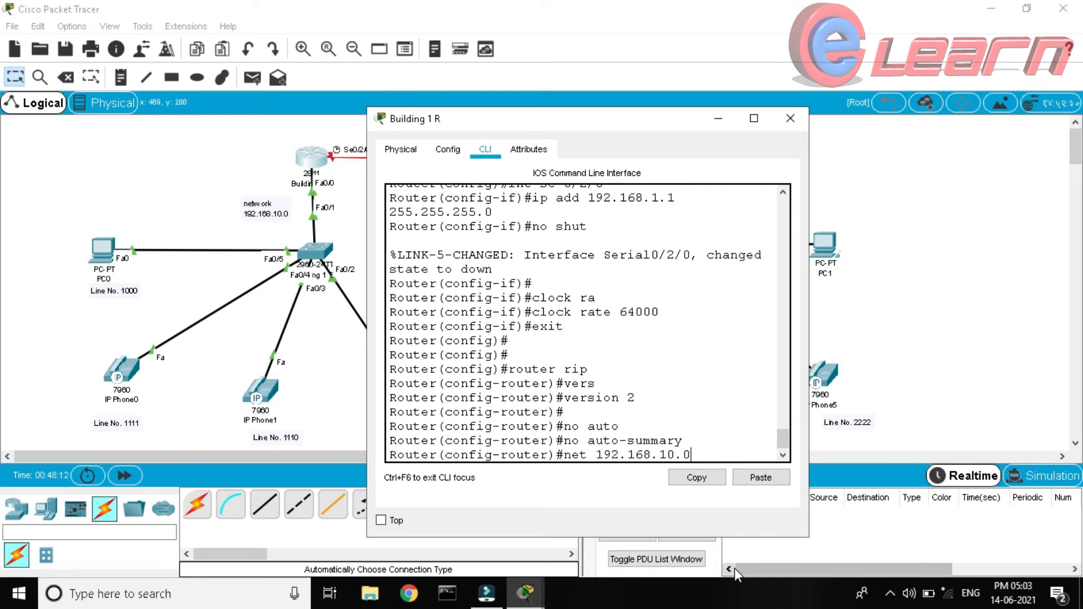
key(Return)
text(net 192)
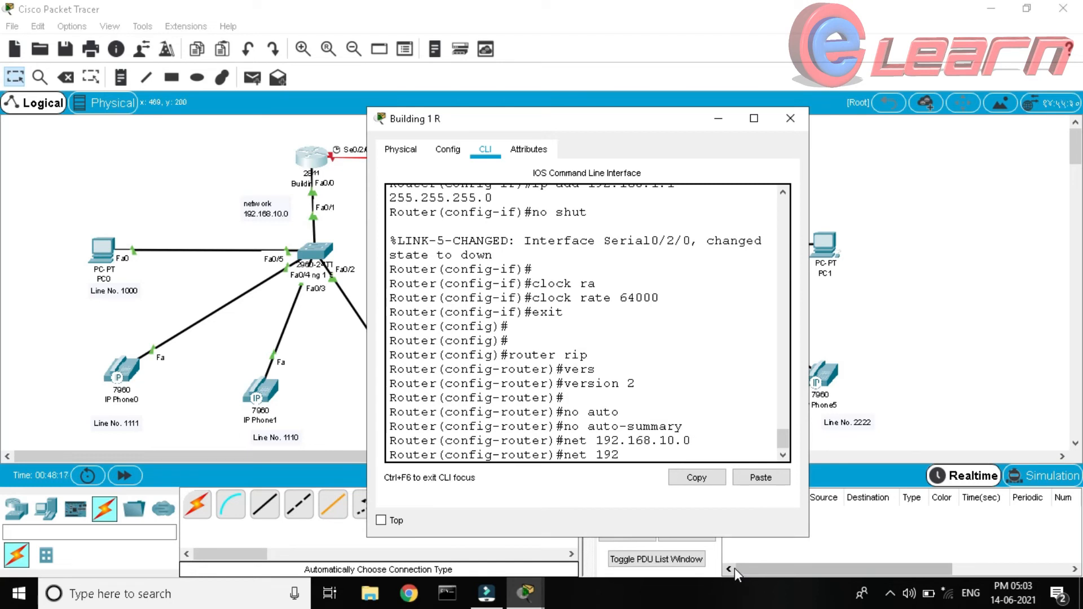
text(.168.1.0)
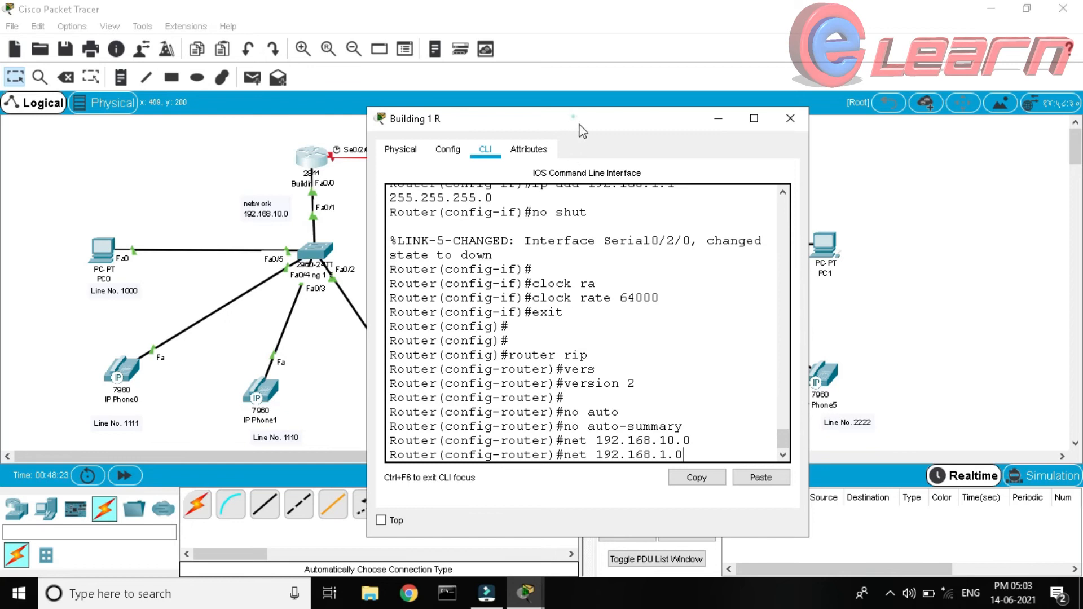
drag(581, 118, 582, 197)
drag(523, 209, 418, 130)
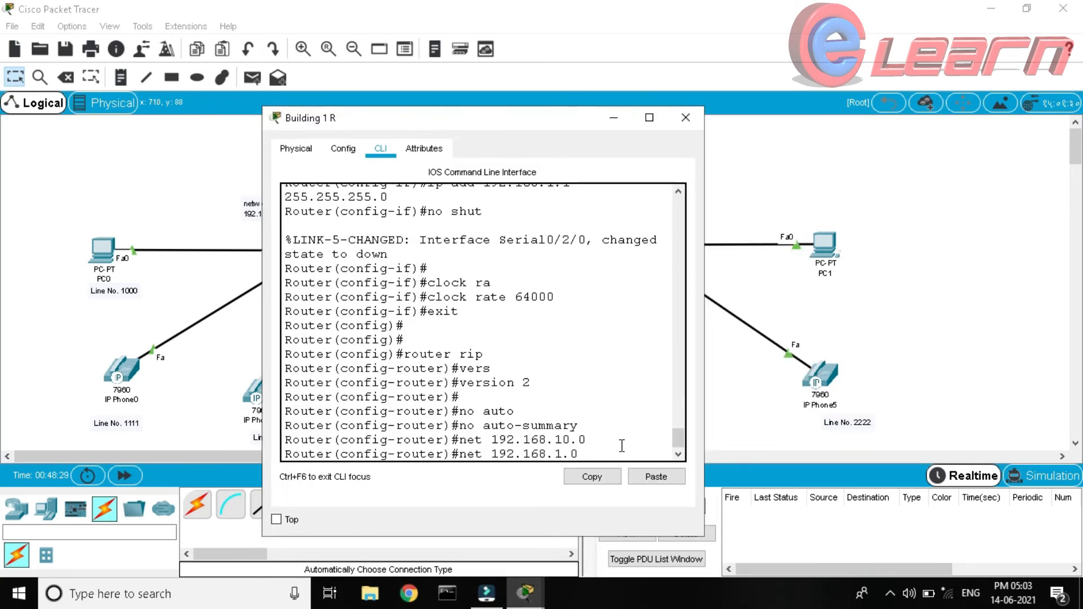
key(Return)
text(exit)
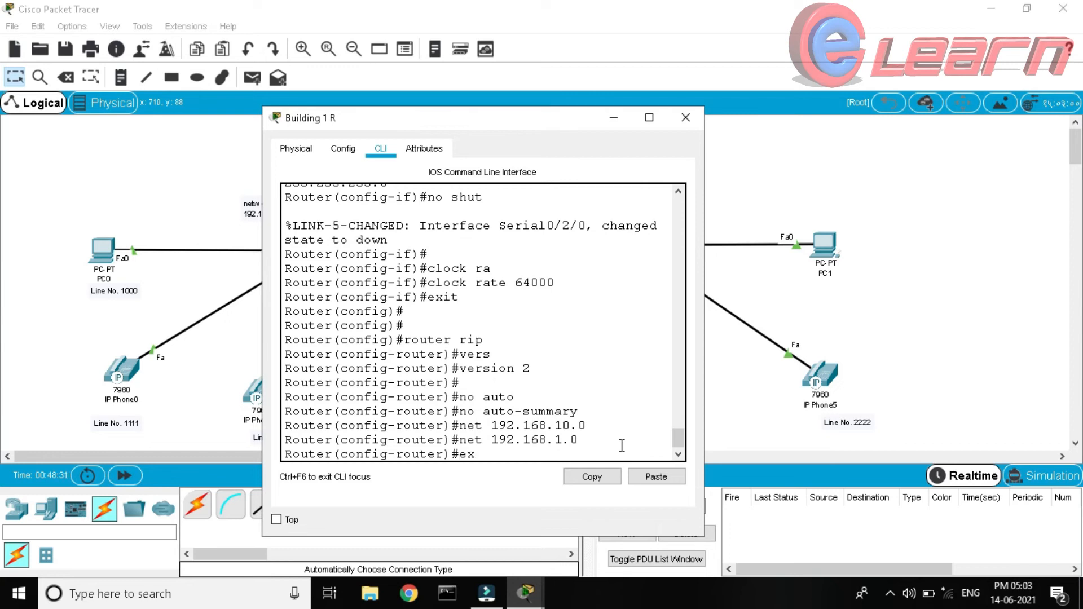
key(Return)
key(Return)
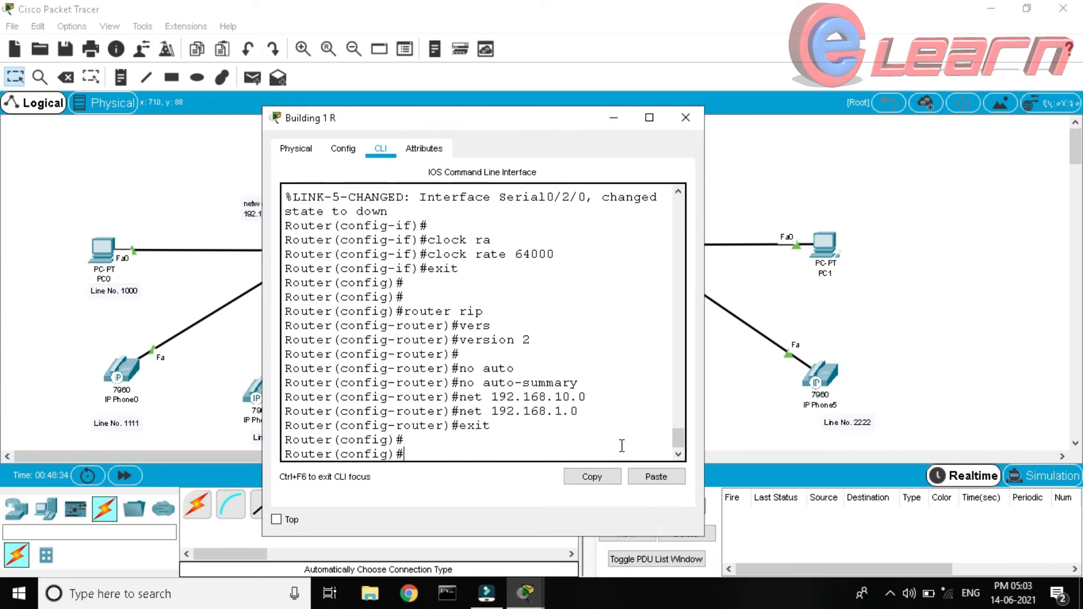
click(686, 118)
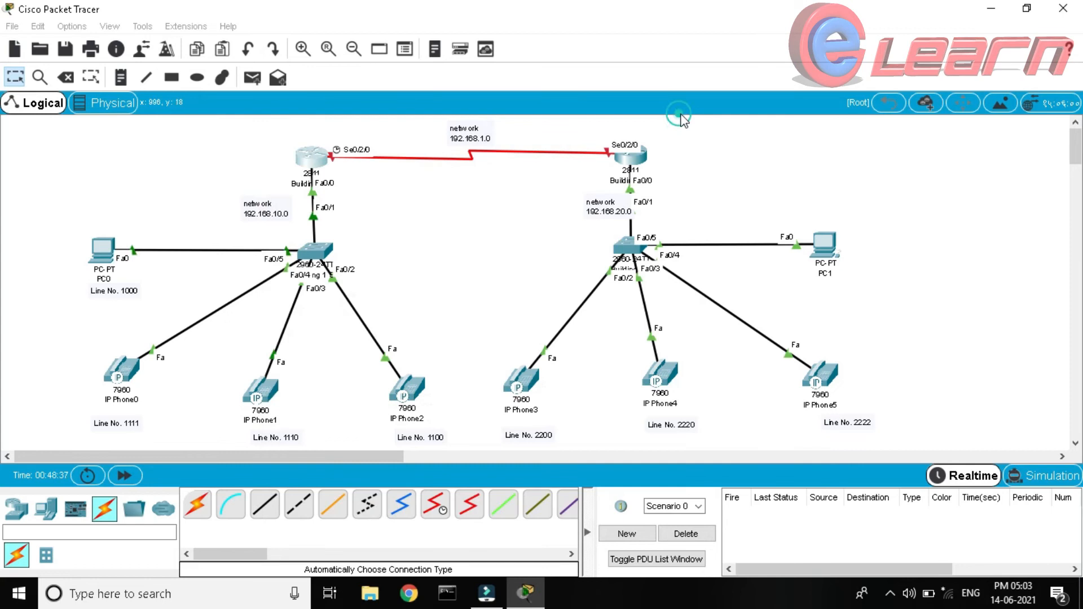
Open the Building 2 router's command line and bring up its prompt
click(630, 155)
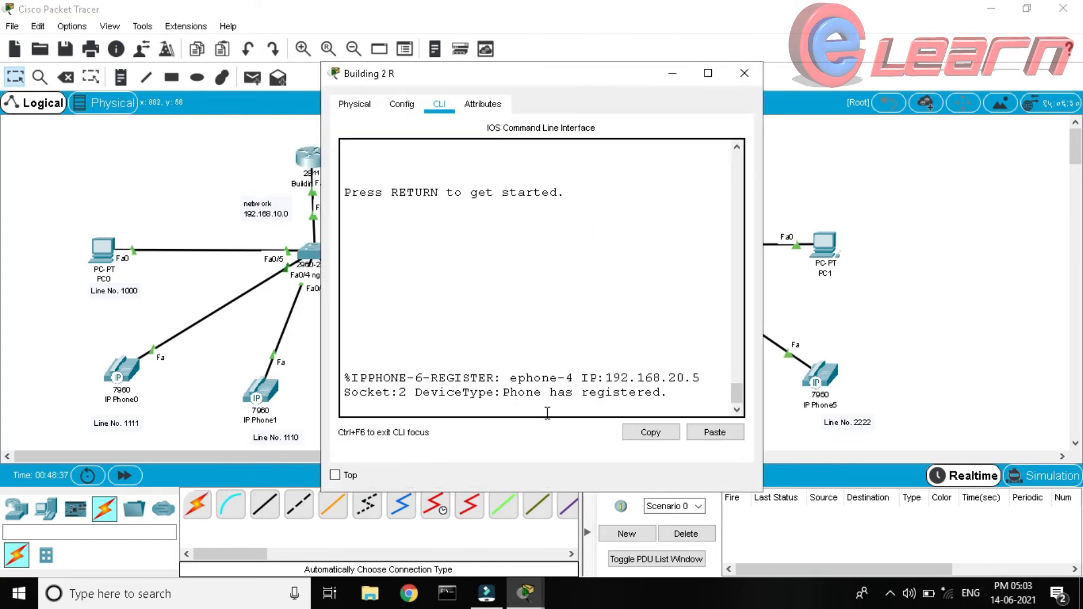
click(695, 384)
key(Return)
key(Return)
key(Return)
text(ena conf t')
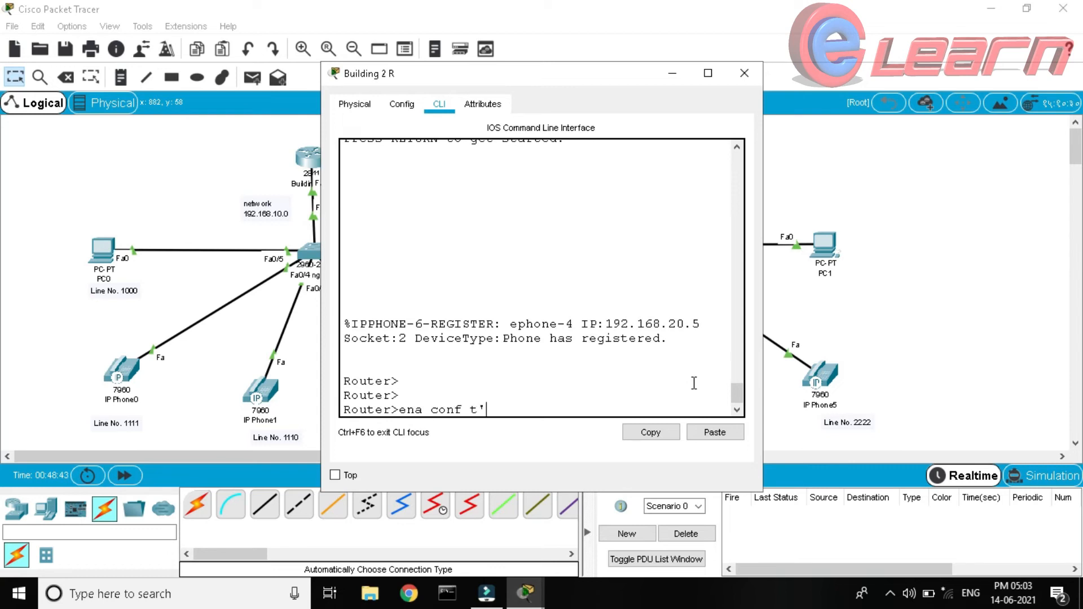
key(Return)
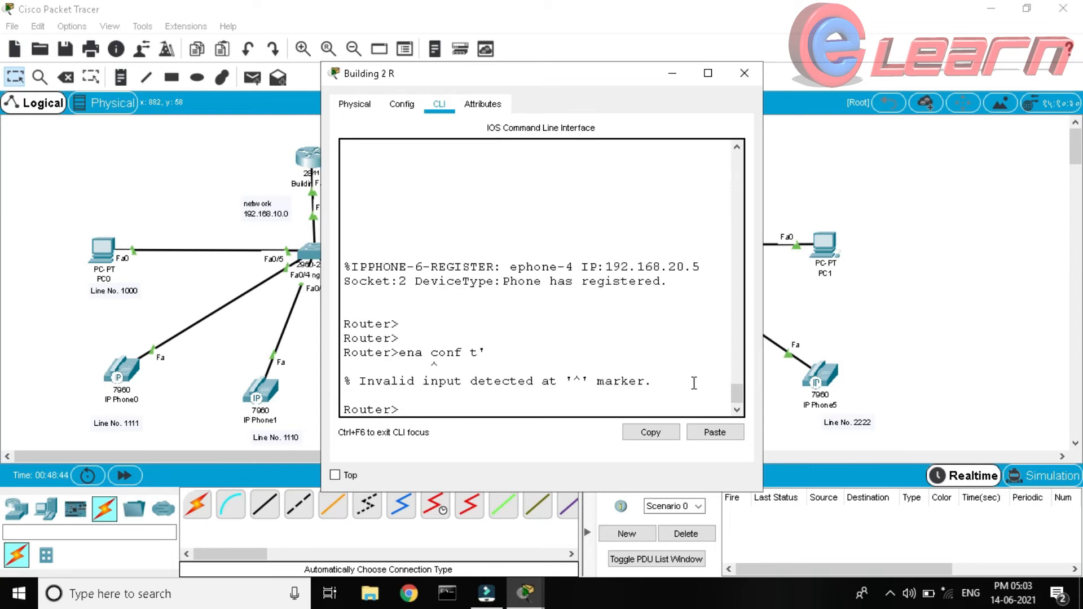
key(Up)
key(BackSpace)
key(Return)
Enter privileged mode and then global configuration mode on the Building 2 router
text(ena)
key(Return)
text(conf t)
key(Return)
key(Return)
key(Return)
key(Return)
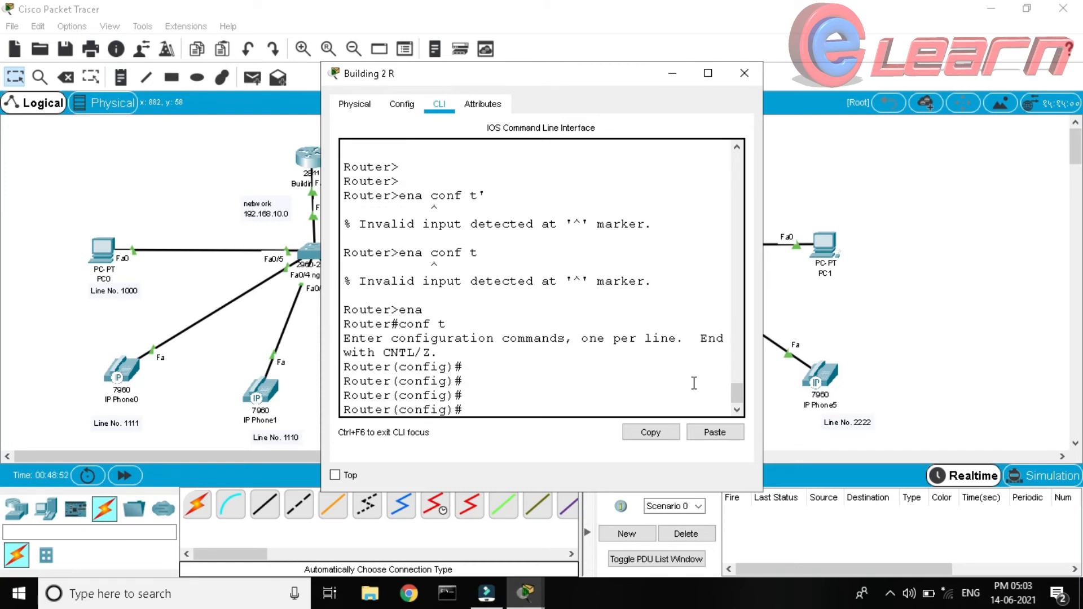
Assign 192.168.1.2 with mask 255.255.255.0 to the Building 2 router's Serial 0/2/0 interface, enable it and exit to global configuration mode
text(int se 0/2/0)
key(Return)
text(ip add 192.168.1.2)
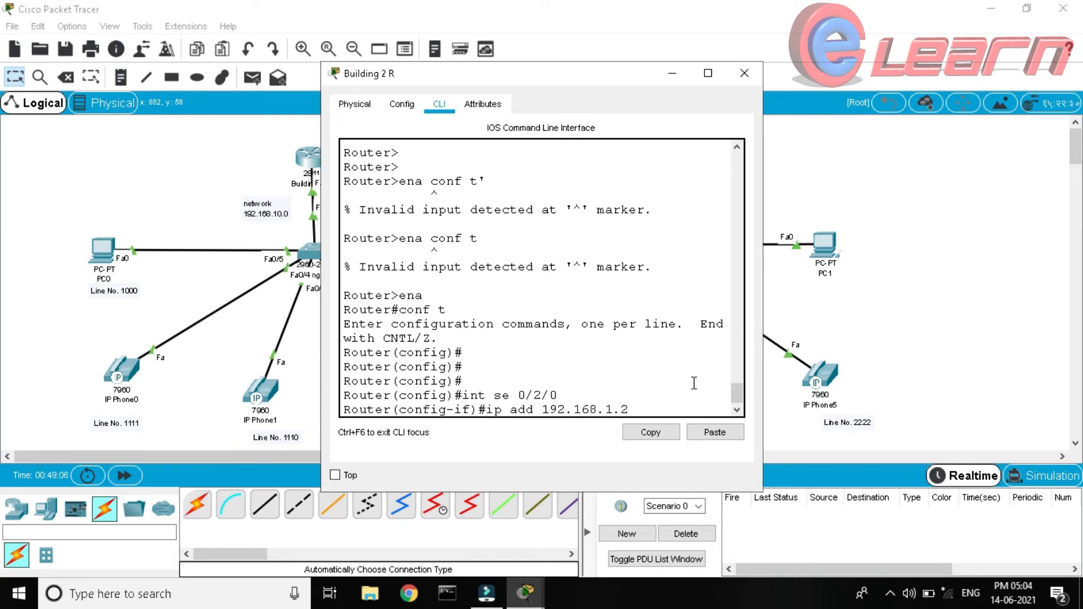
text( 255.255.255.0)
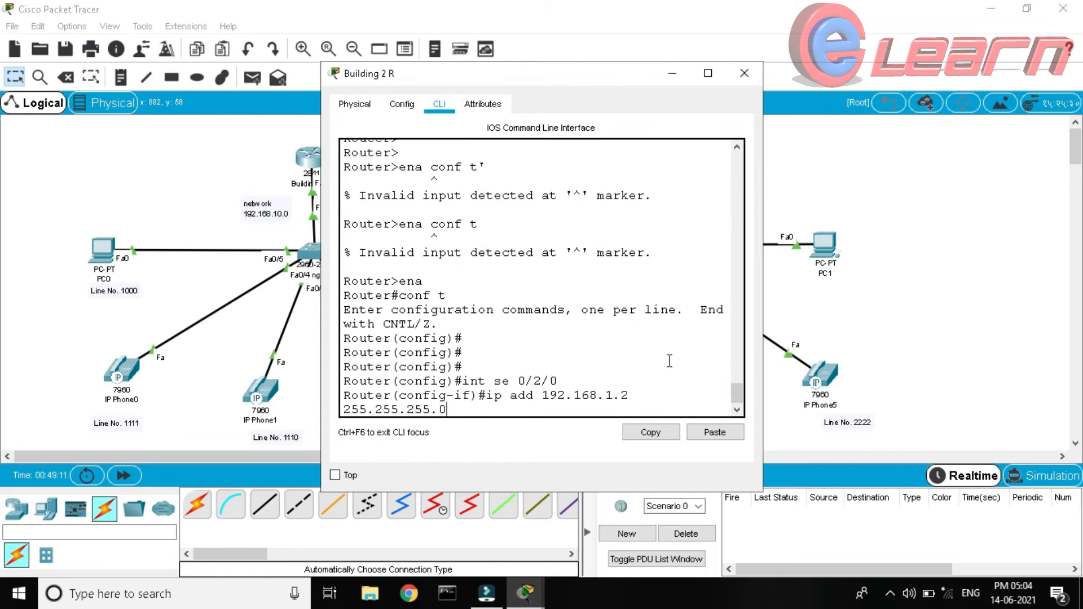
drag(488, 78, 348, 166)
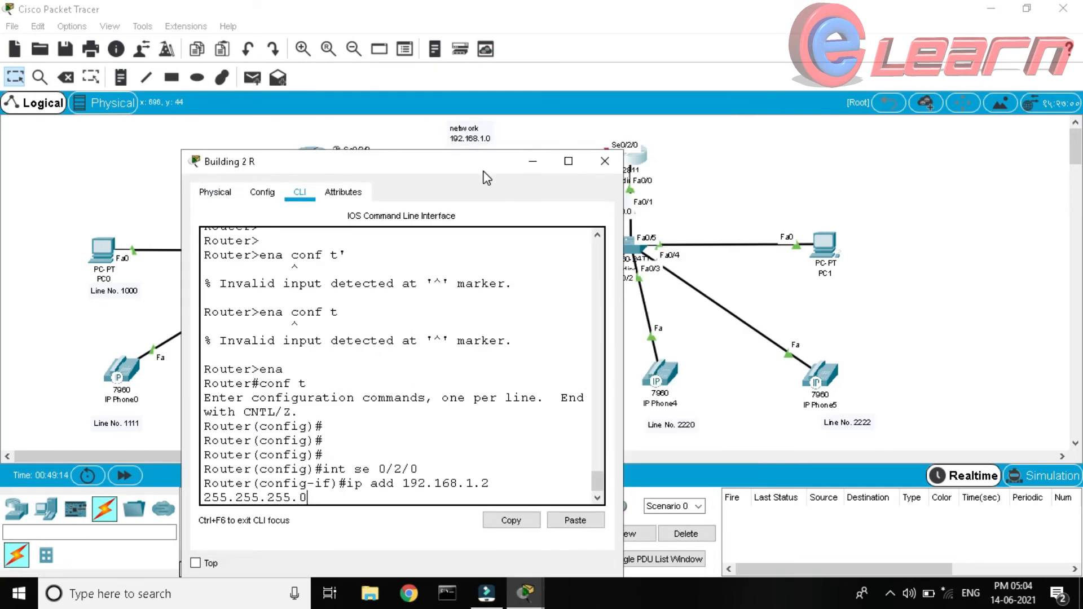
drag(523, 162, 549, 109)
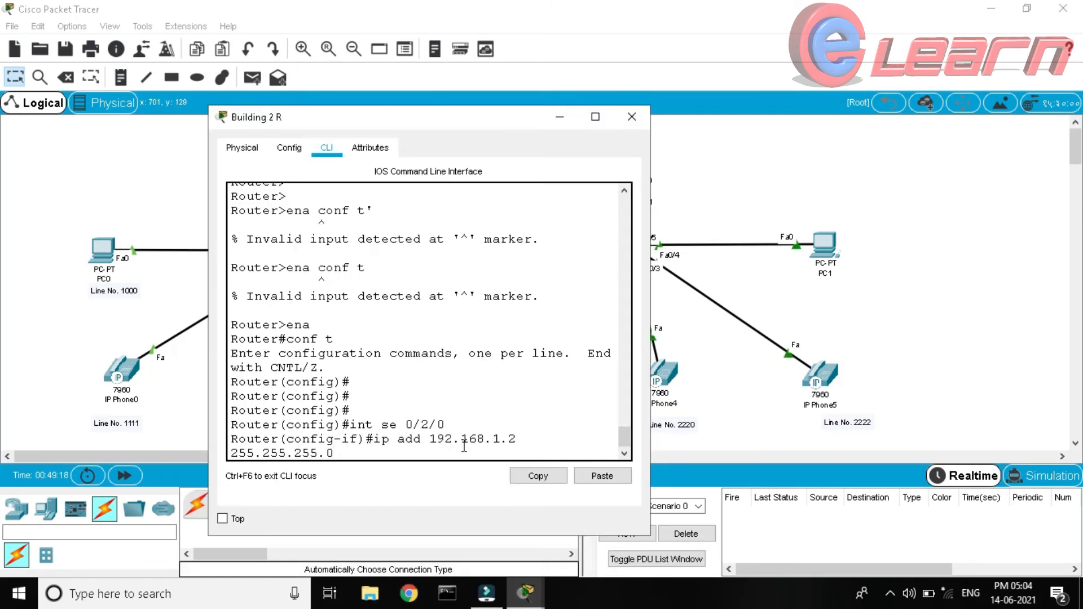
key(Return)
text(no shut)
key(Return)
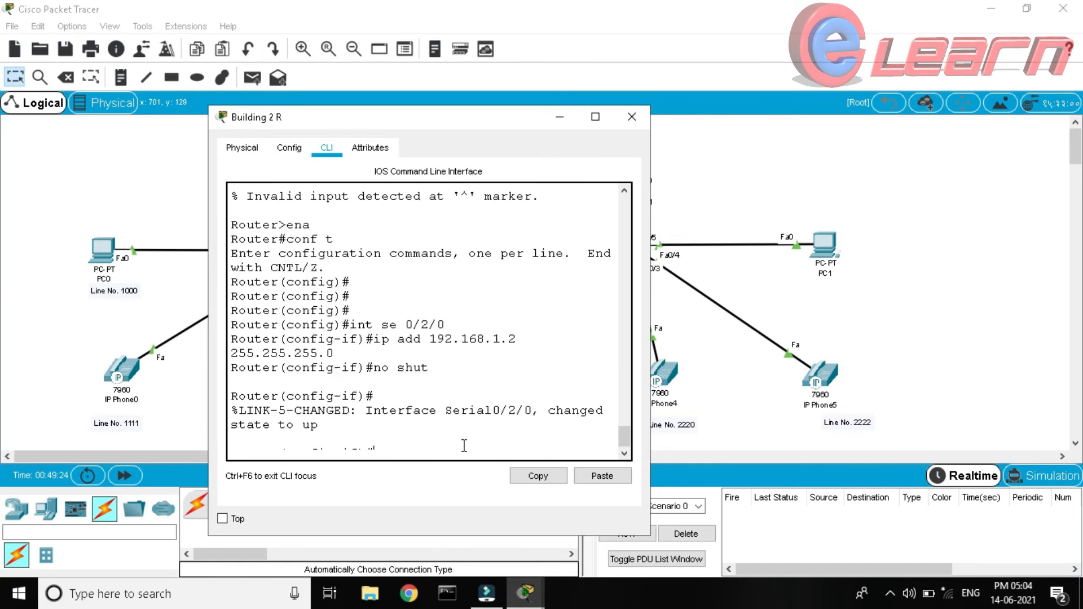
key(Return)
text(exit)
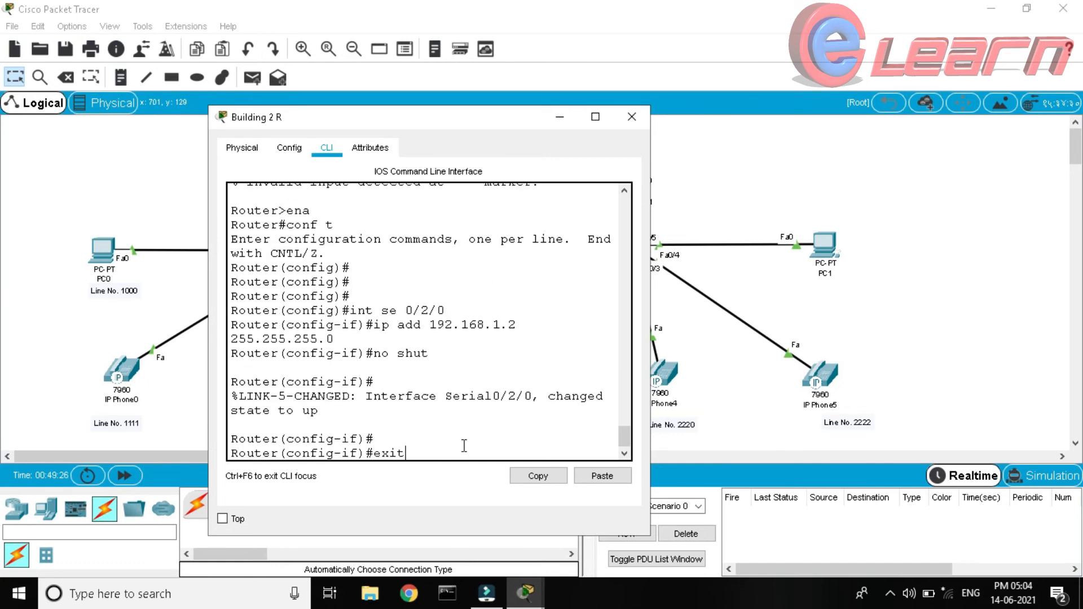
key(Return)
key(Return)
Start RIP routing on the Building 2 router, using version 2 with automatic summarization turned off
text(router rip)
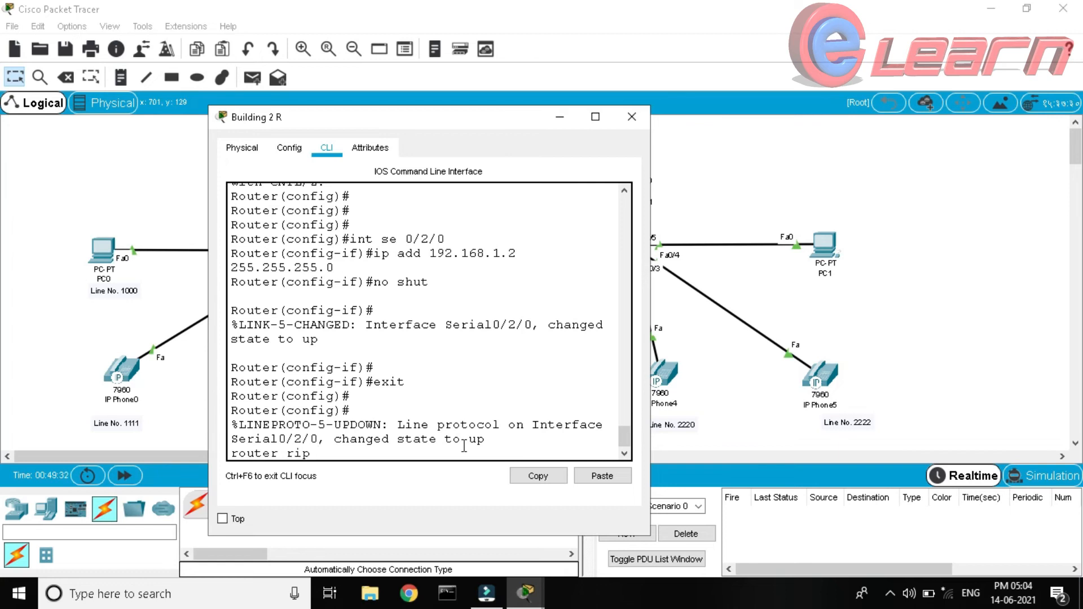
key(Return)
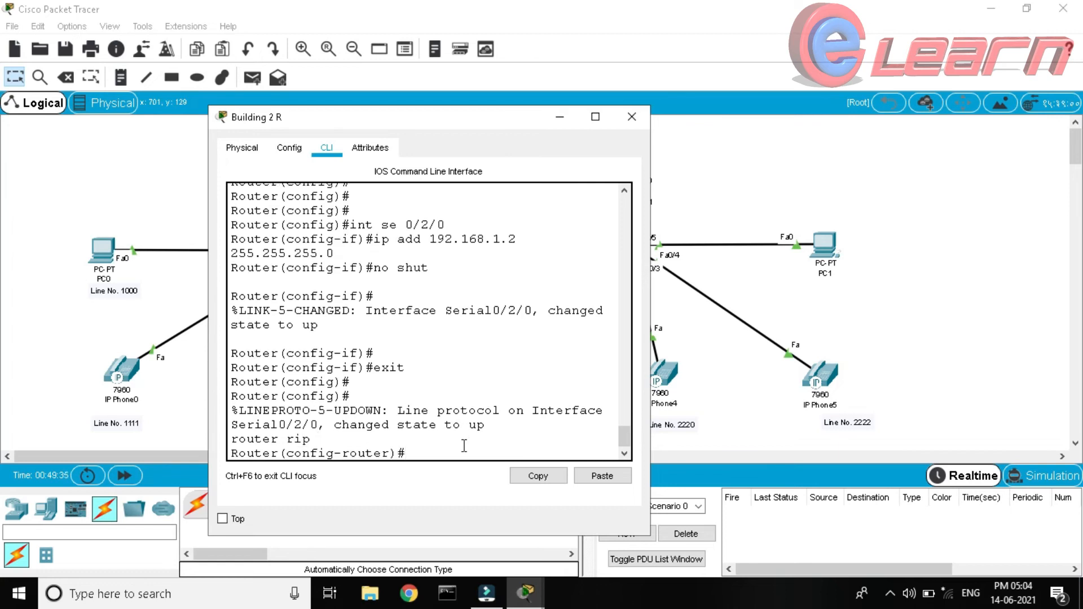
text(vers)
key(Tab)
text(2)
key(Return)
key(Return)
key(Return)
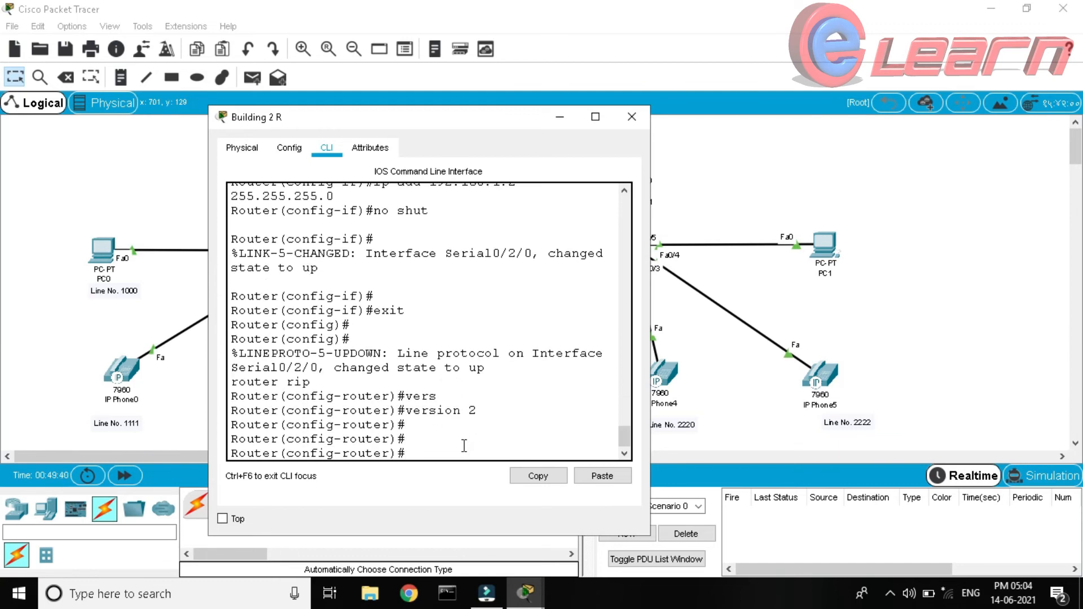
text(no auto)
key(Tab)
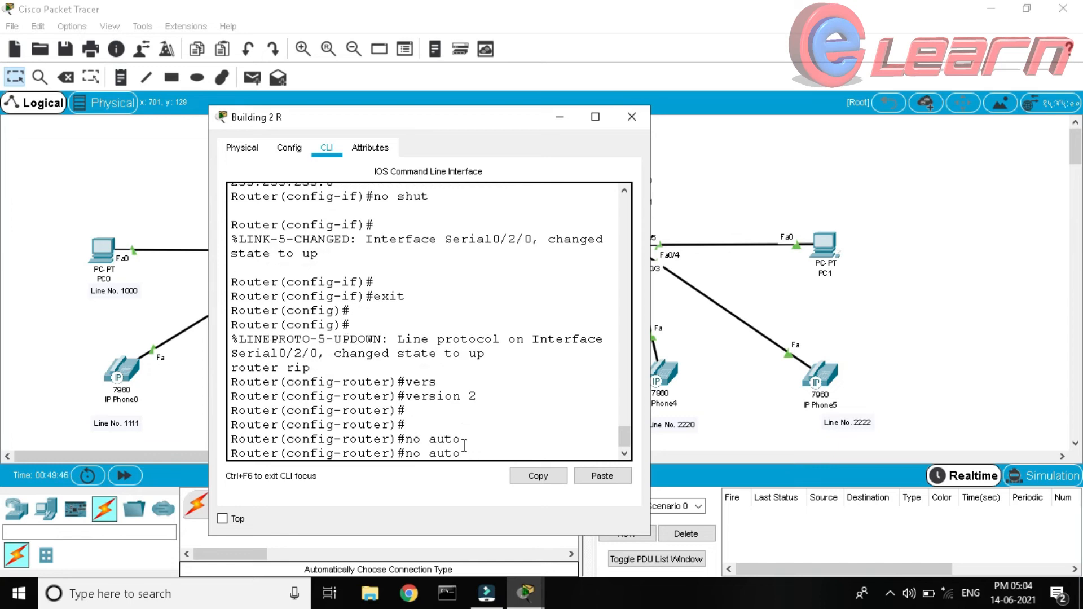
key(Tab)
key(Return)
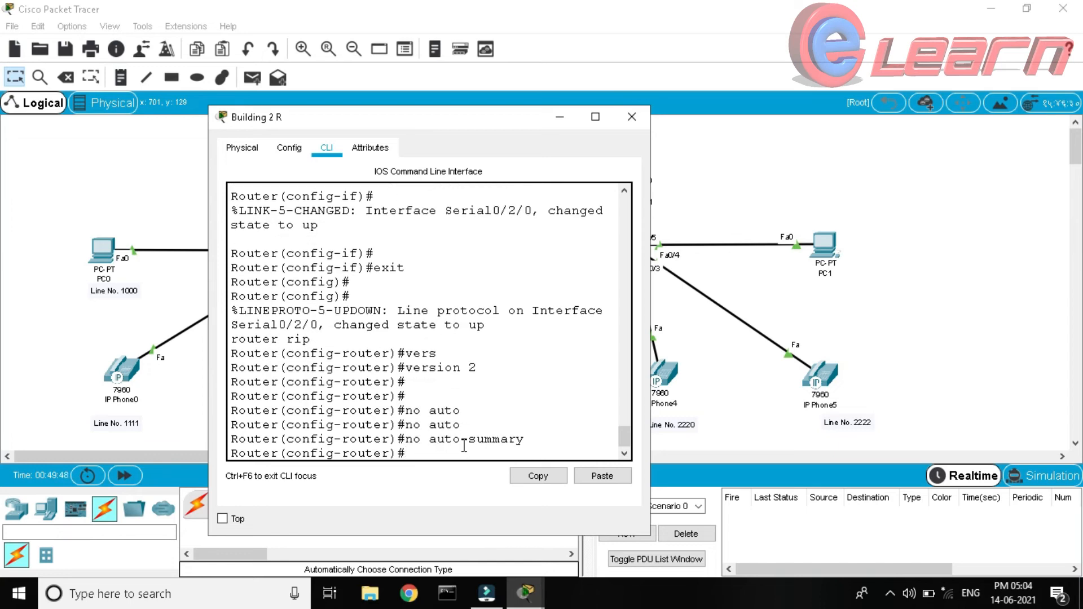
Advertise networks 192.168.20.0 and 192.168.1.0 in RIP on the Building 2 router
text(net 192.168.20.0)
key(Return)
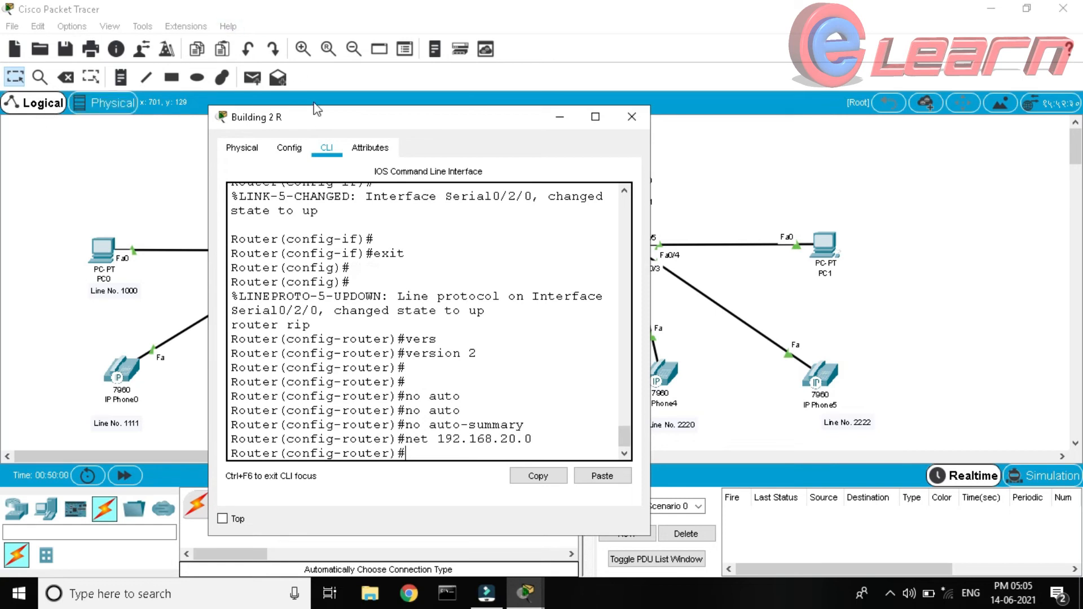
click(313, 120)
drag(217, 143, 217, 143)
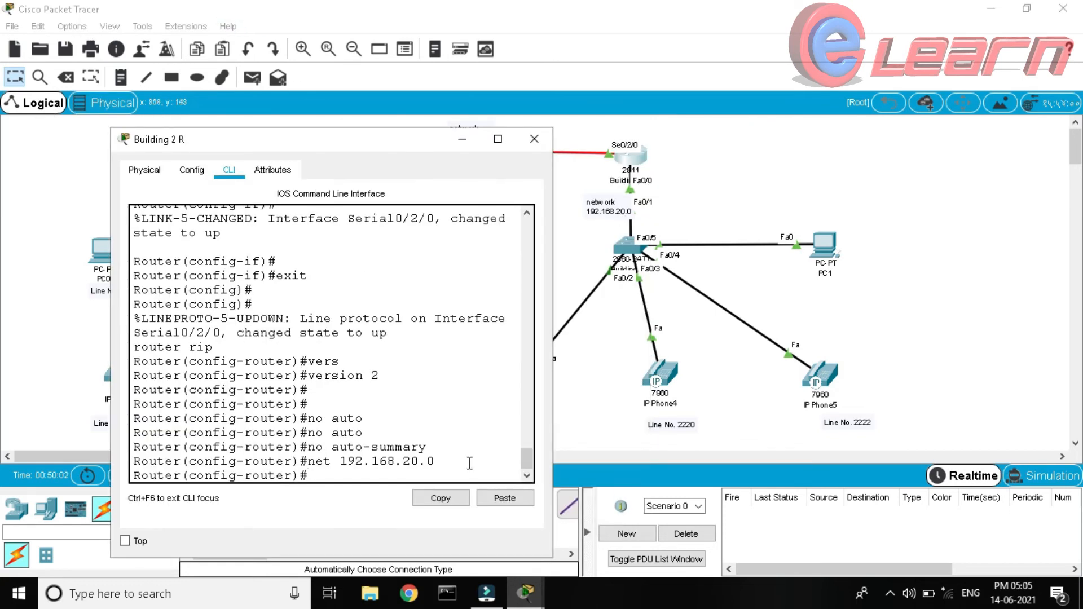
text(net 192.168.1.0)
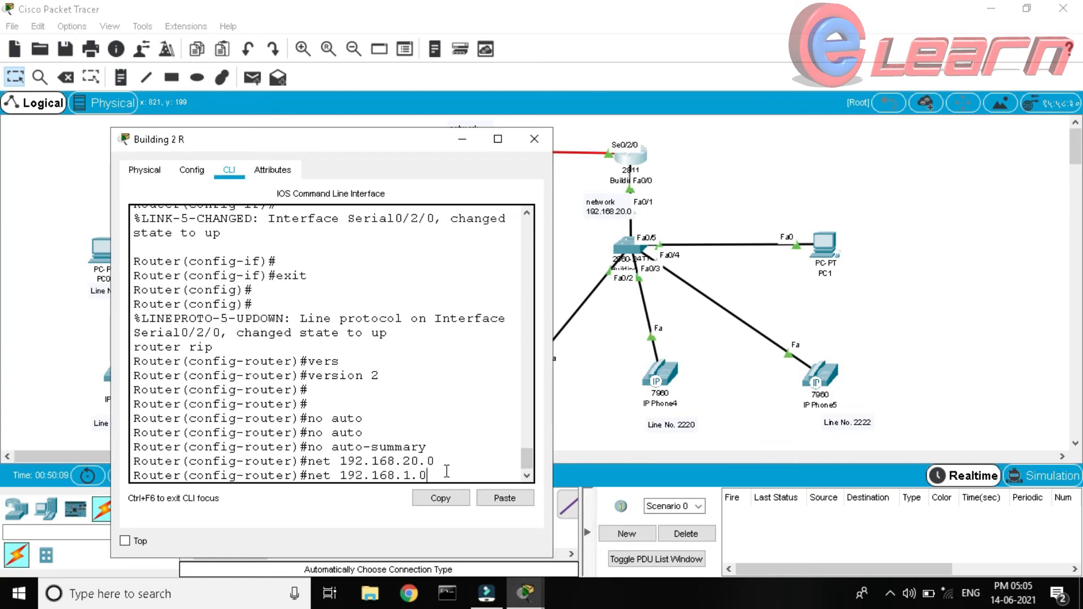
key(Return)
drag(285, 141, 286, 236)
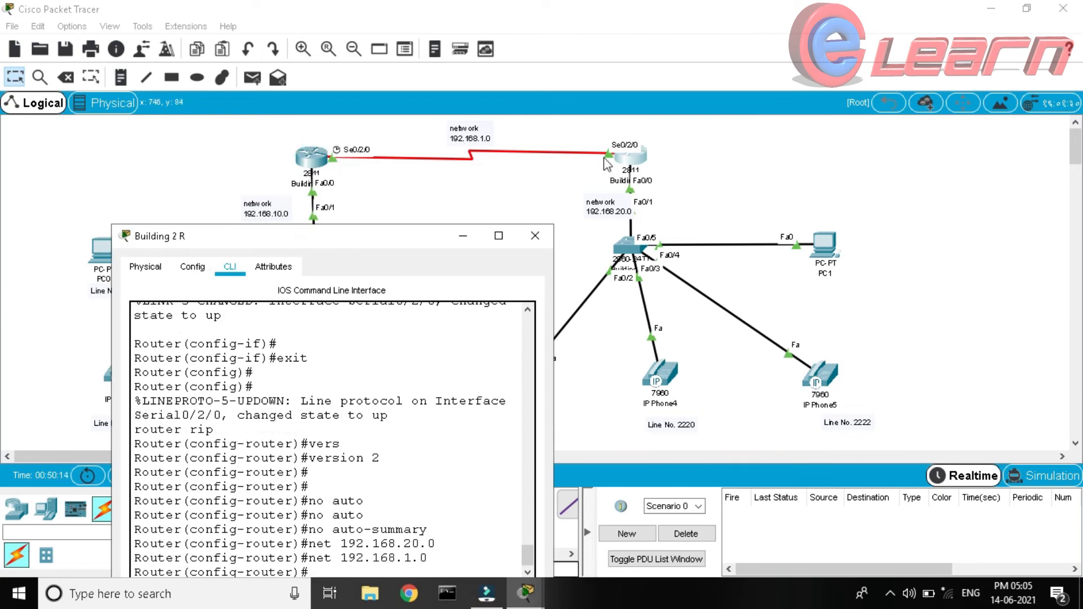
drag(398, 242, 420, 130)
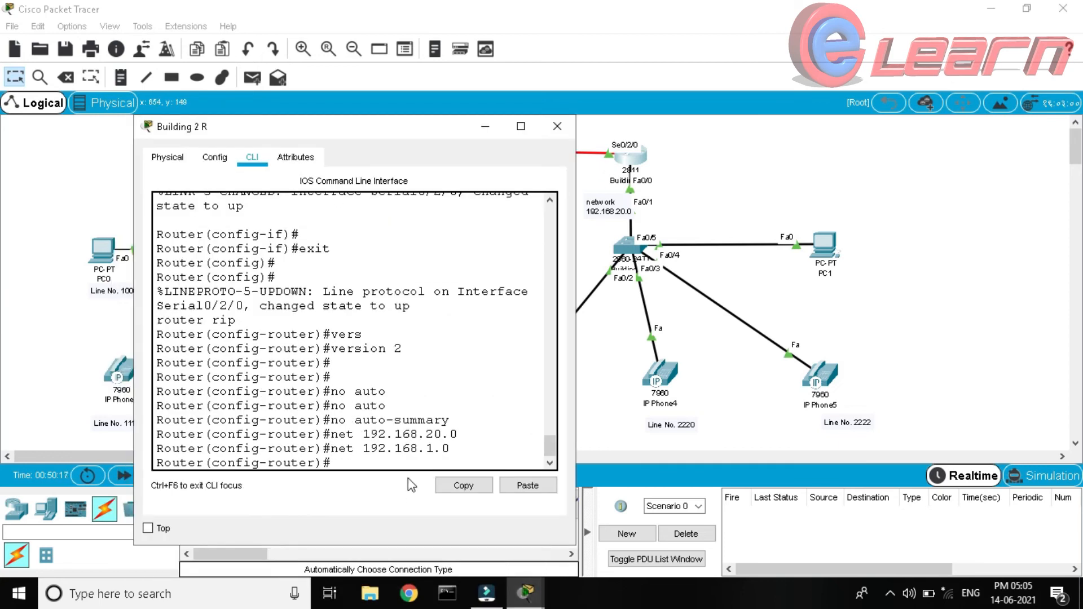
Save the Building 2 router's running configuration with do wr and close its window
key(Return)
key(Return)
text(do wr)
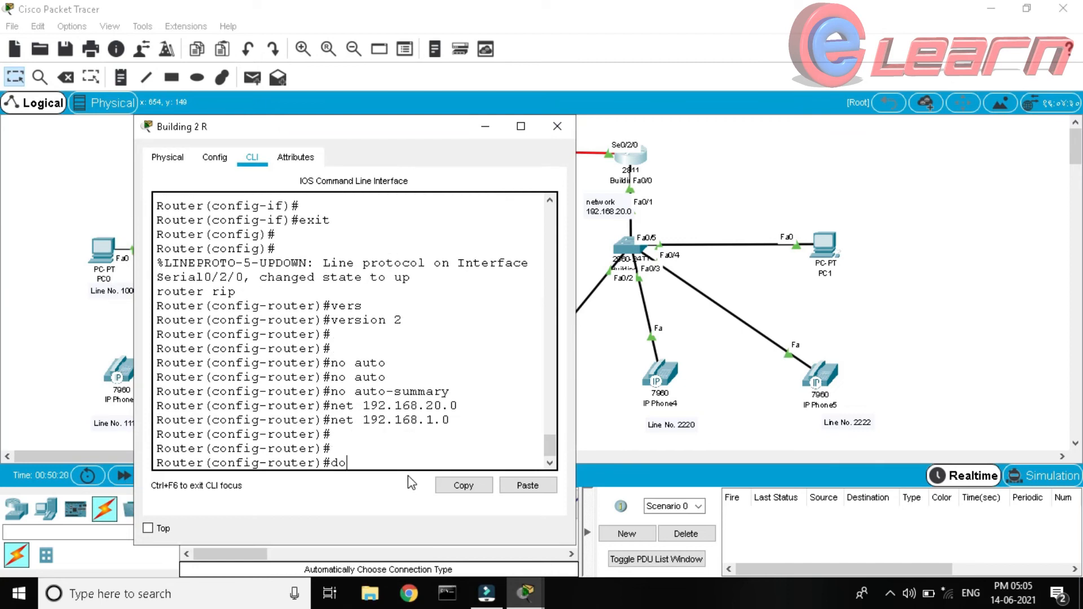
key(Return)
key(Return)
key(Return)
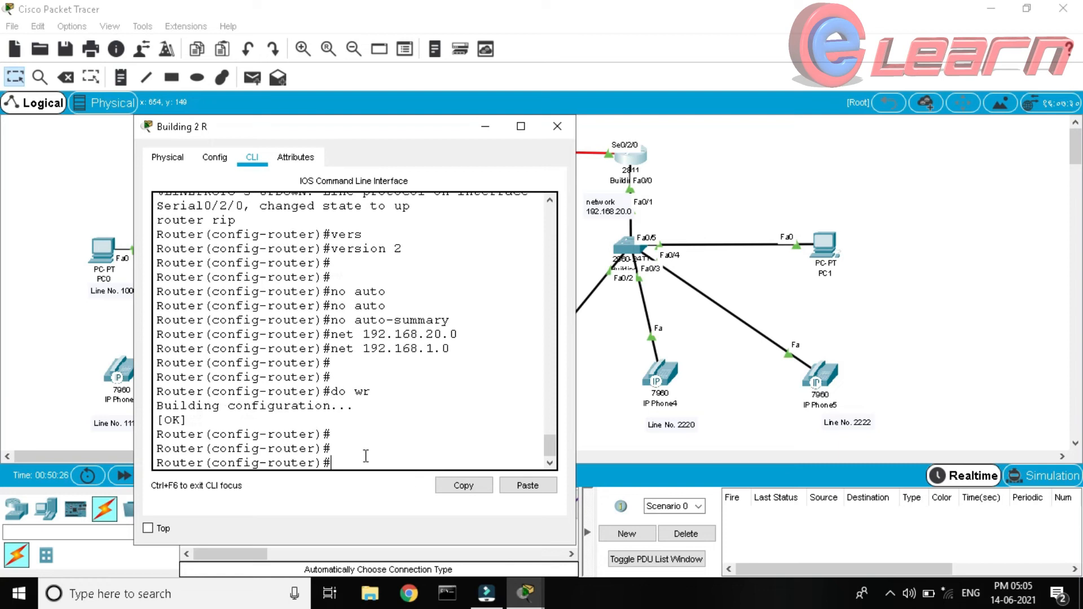
click(557, 126)
Reopen the Building 1 router's command line and create voice dial peer 1 of type VoIP
click(314, 167)
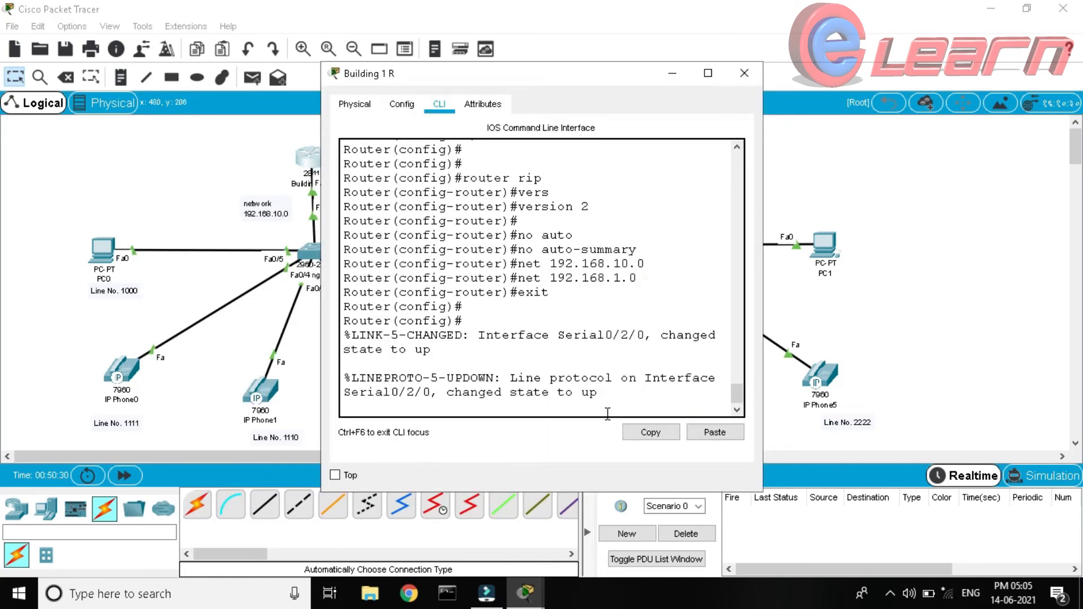
key(Return)
key(Return)
key(Return)
key(Return)
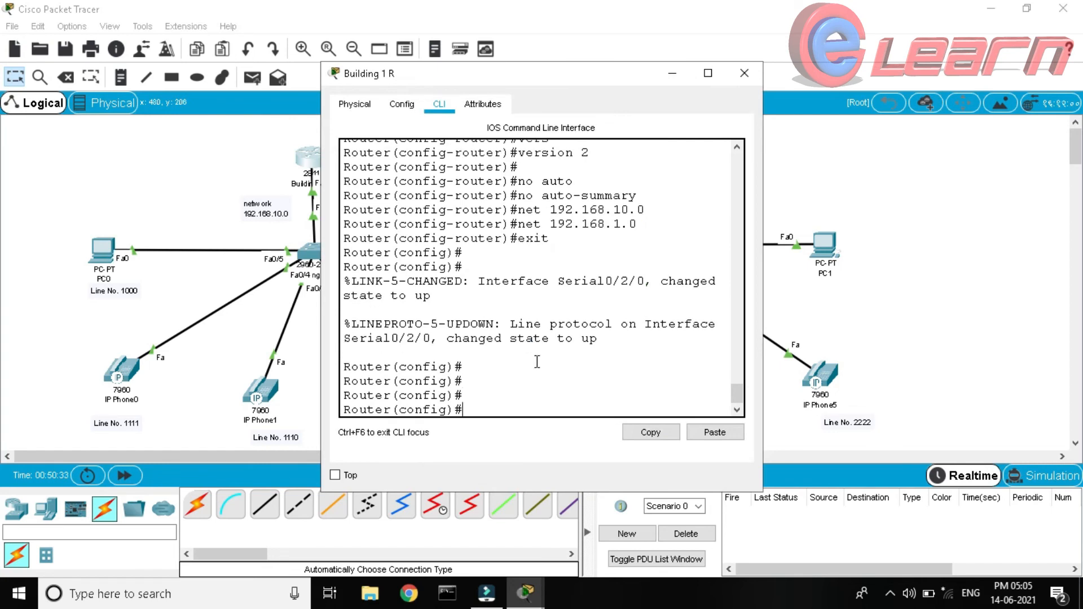
text(di)
key(Tab)
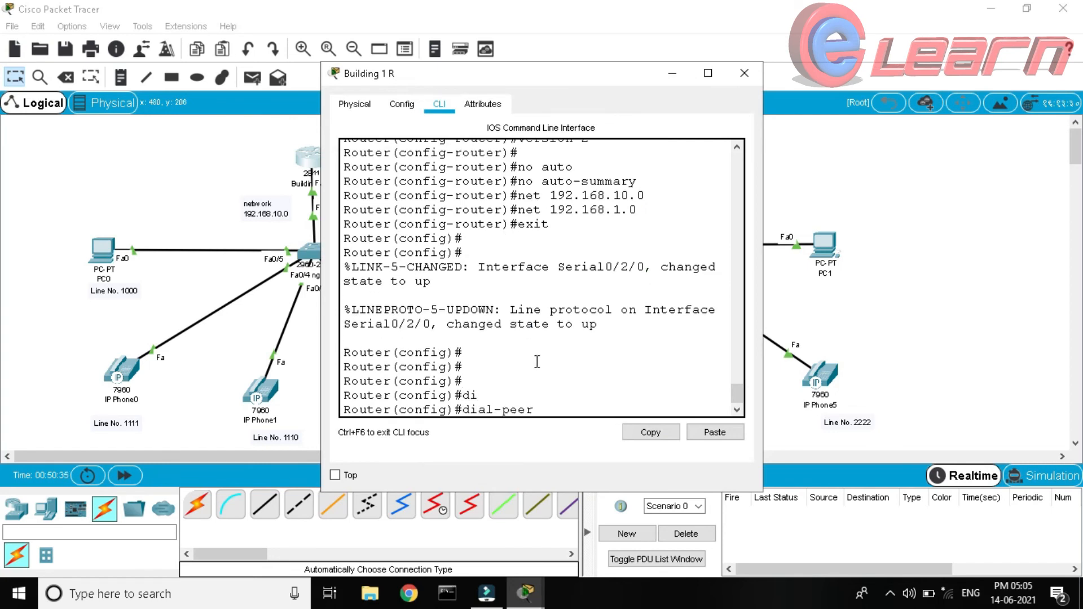
text(voice 1 voip)
key(Return)
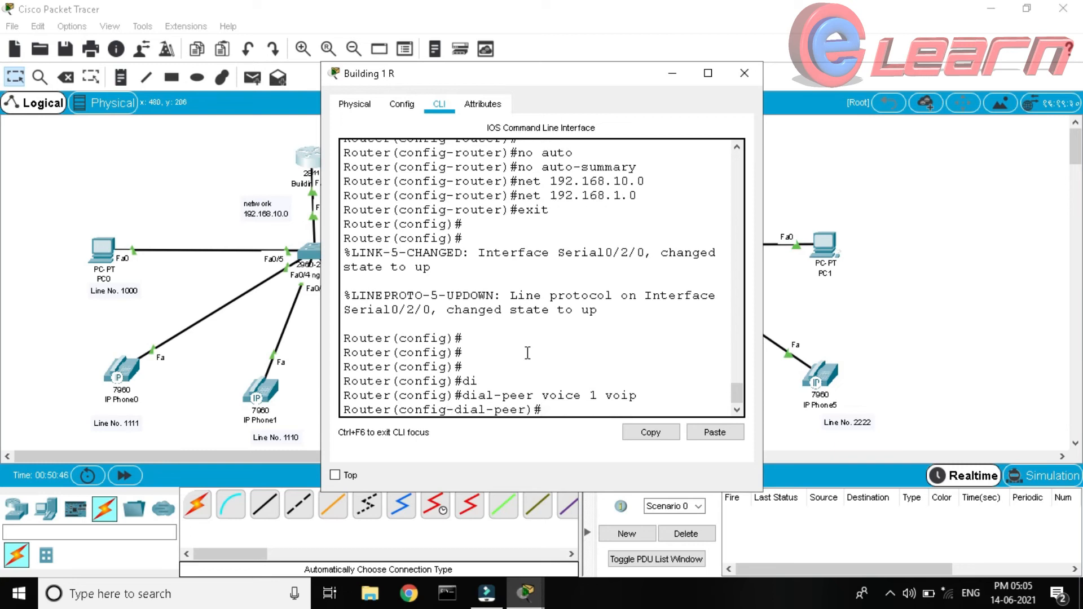
Set the destination pattern of the Building 1 router's VoIP dial peer 1 to four wildcard dots (....)
text(des)
key(Tab)
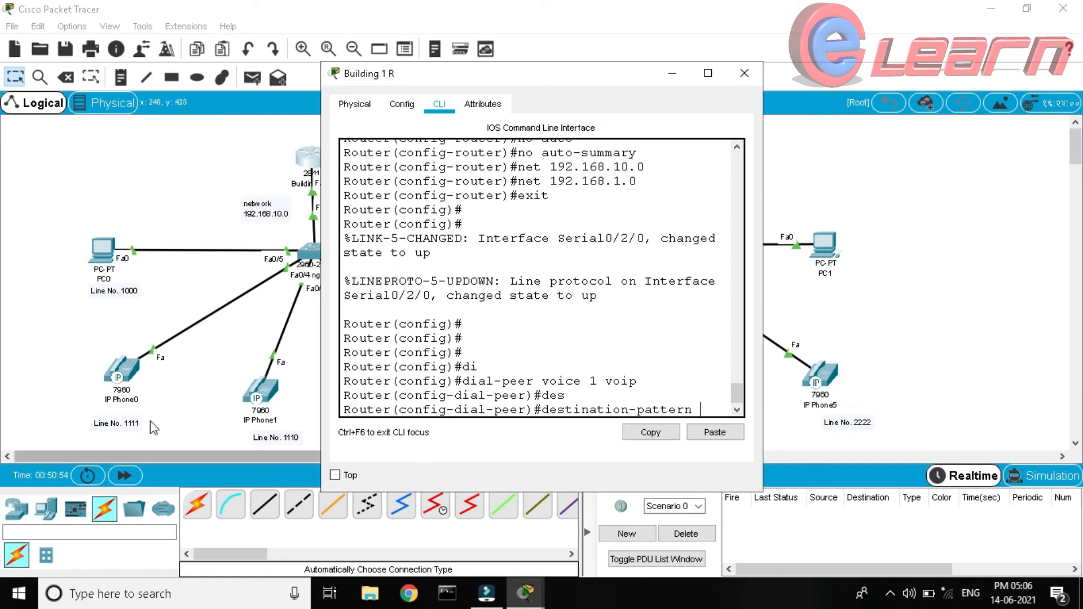
text(1..)
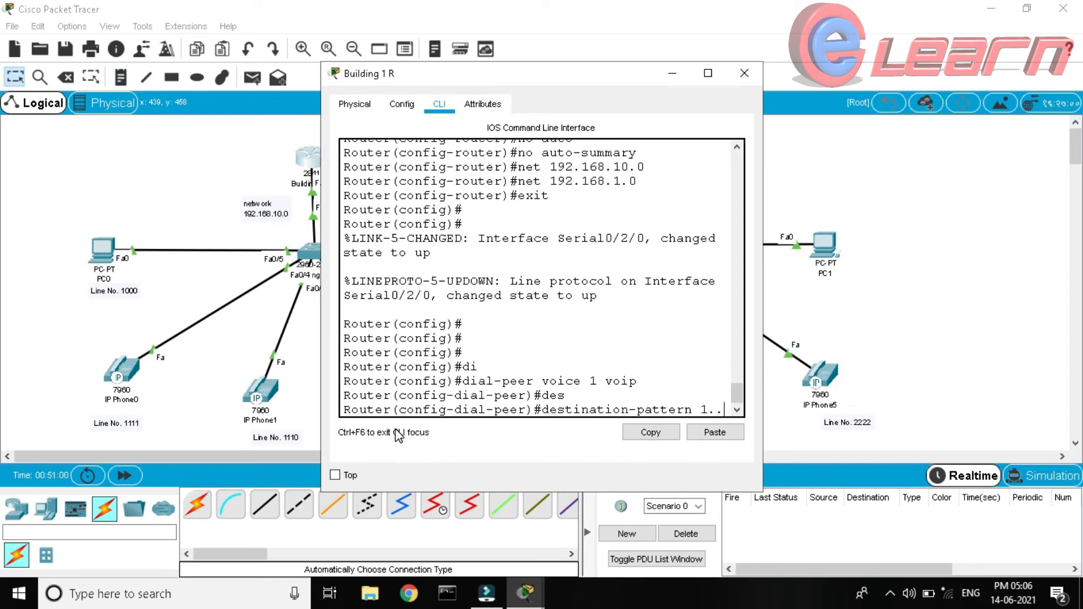
drag(763, 362, 835, 363)
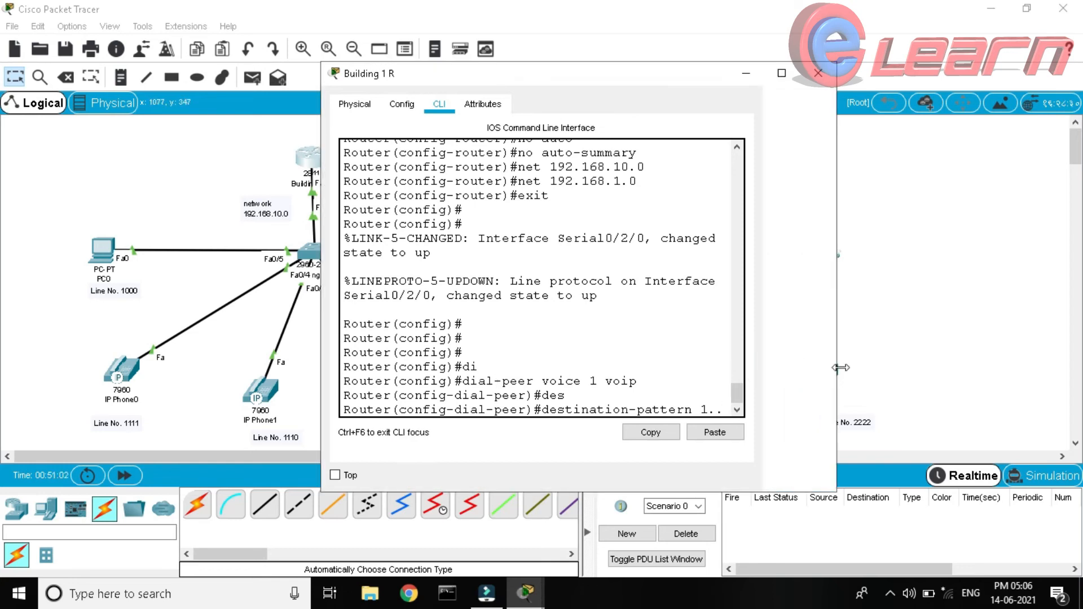
text(.)
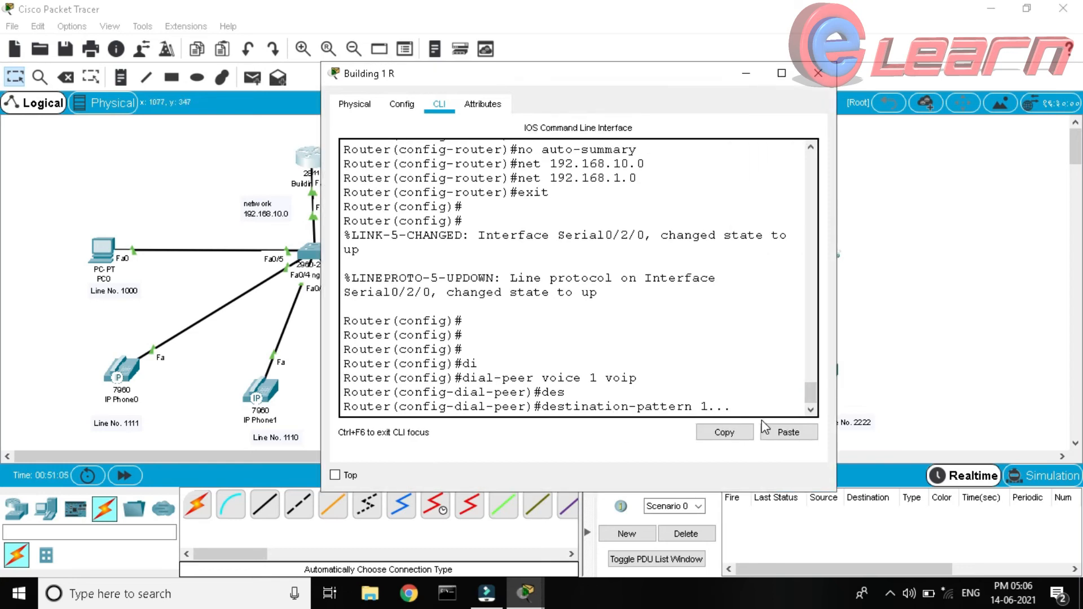
key(BackSpace)
key(BackSpace)
key(BackSpace)
key(BackSpace)
text(....)
key(Return)
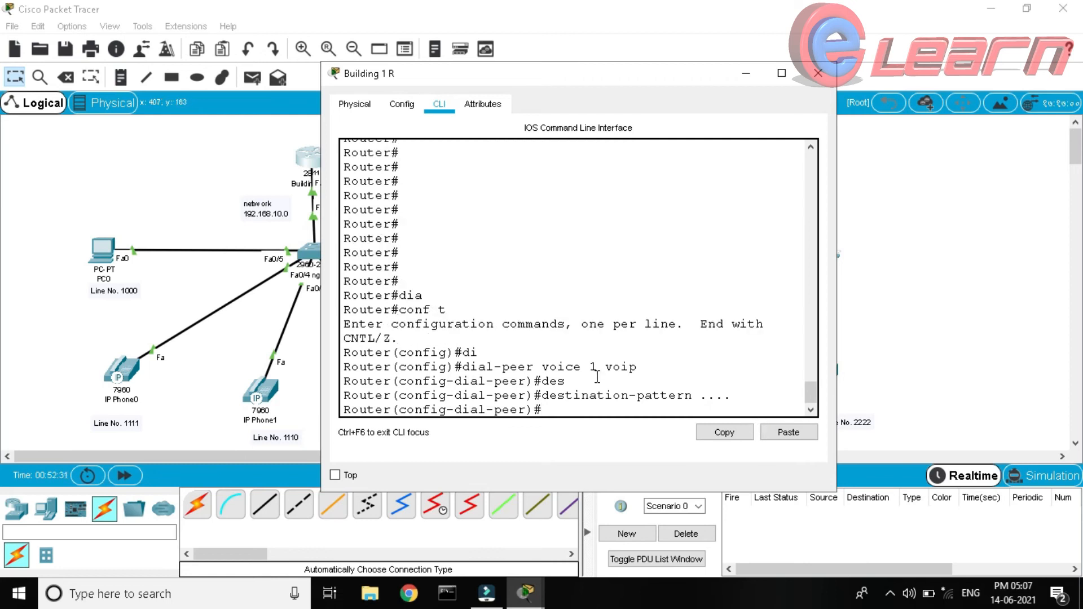
Set the dial peer's session target on the Building 1 router to ipv4:192.168.20.1
text(sess)
key(Tab)
text(t)
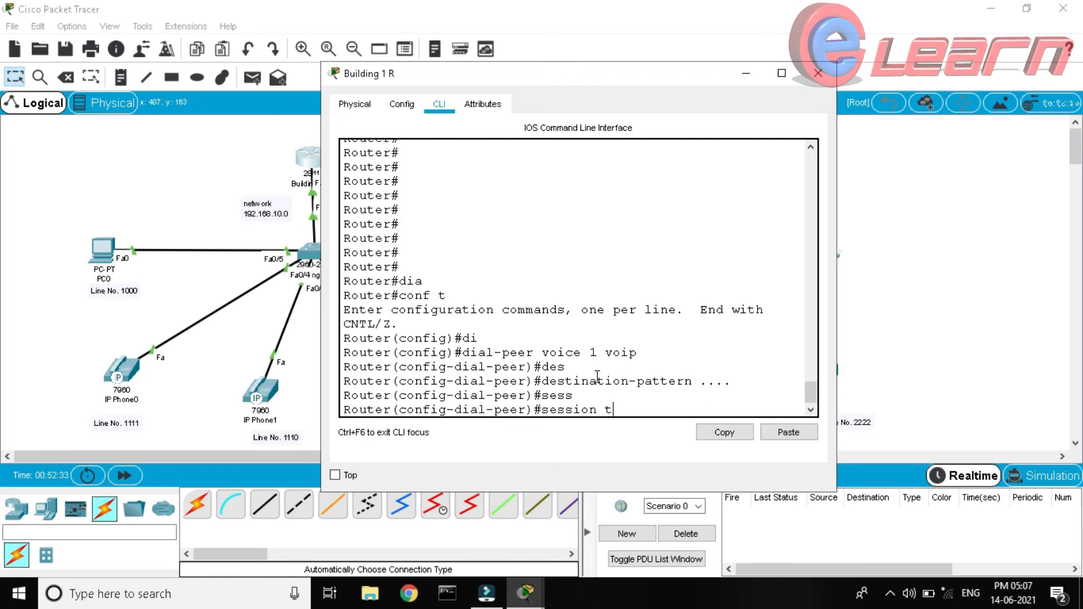
key(Tab)
text(ip)
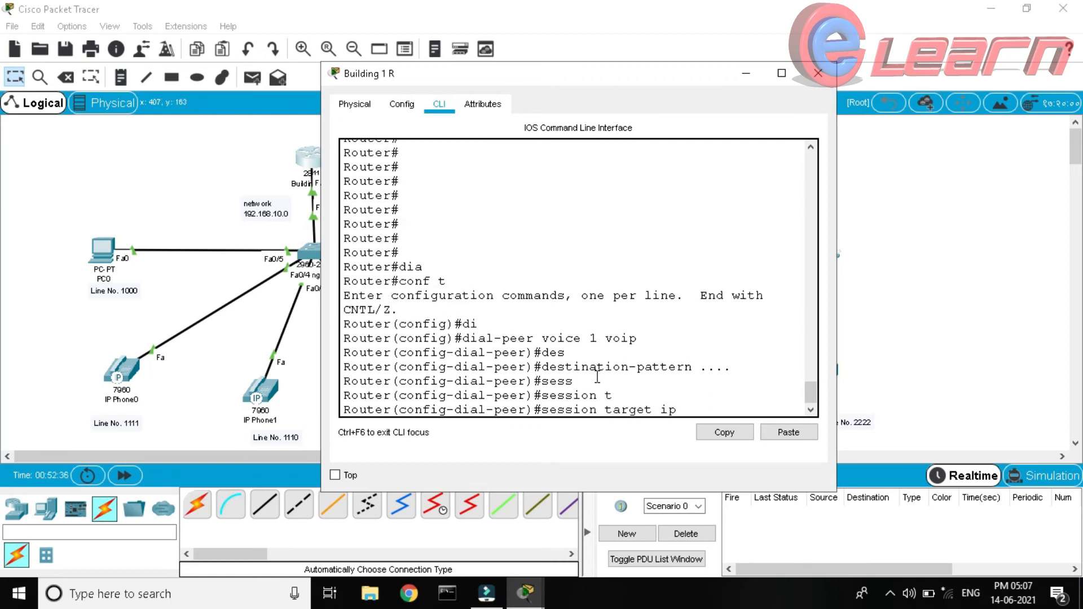
text(v$)
key(BackSpace)
text(4:192.168.20.1)
key(Return)
key(Return)
Save the Building 1 router's running configuration with do wr and close its window
text(do wr)
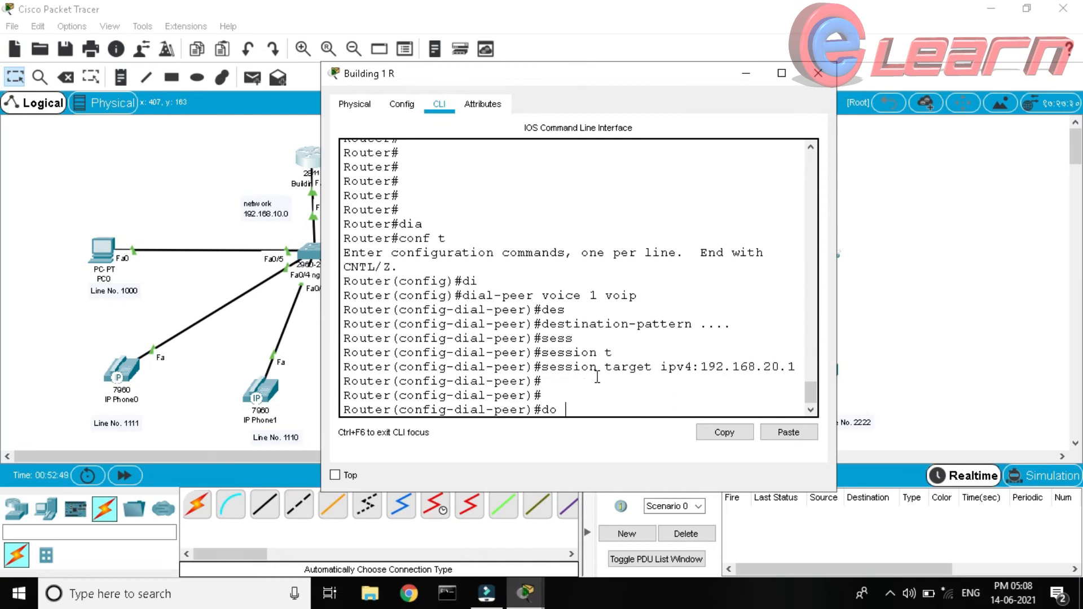
key(Return)
key(Return)
key(Return)
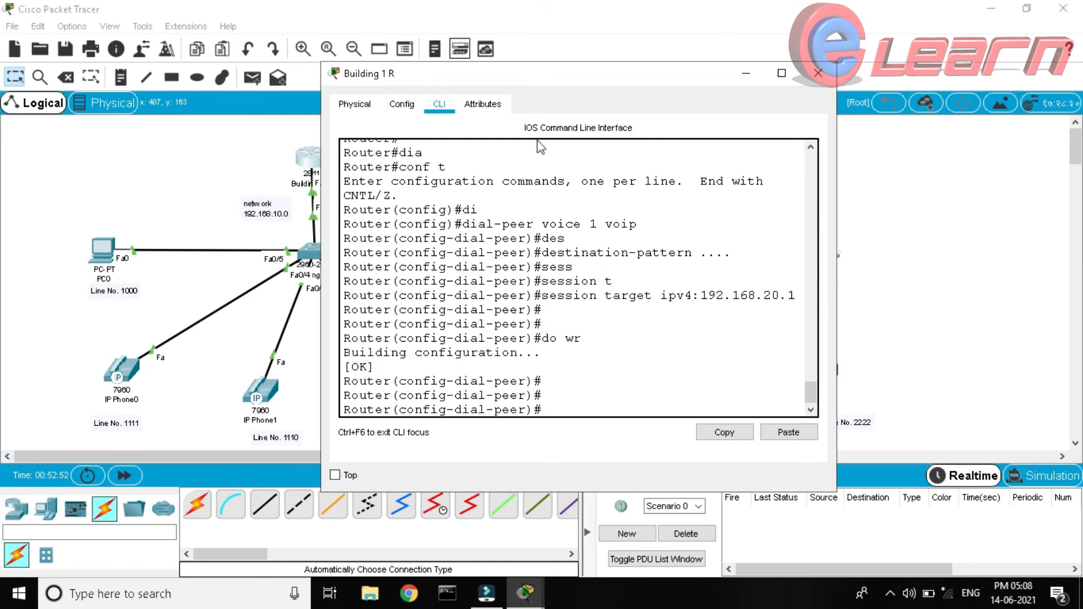
click(817, 74)
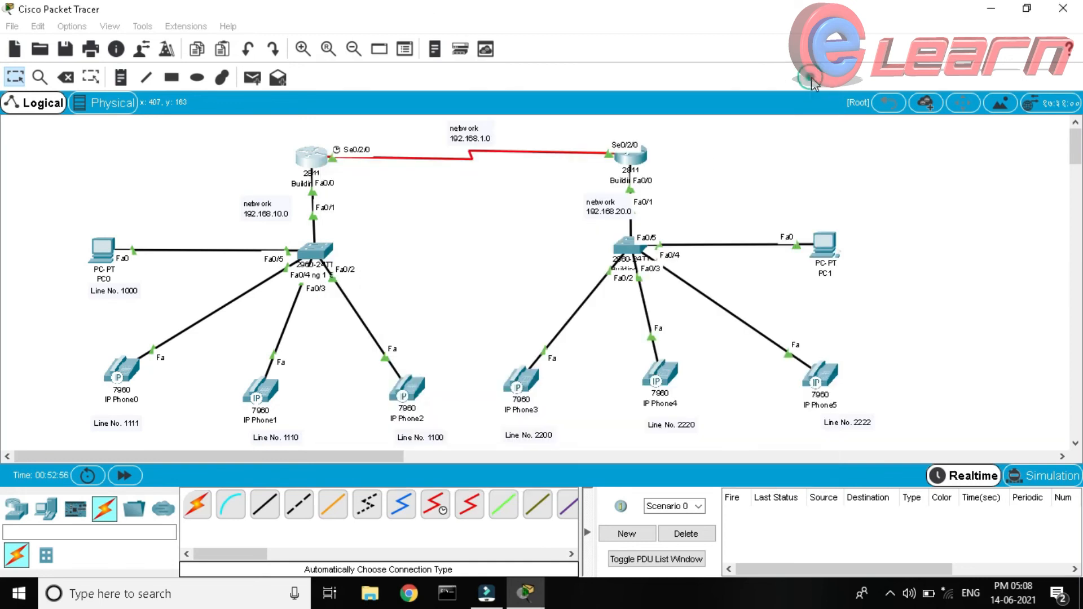
Reopen the Building 2 router's command line, leave RIP configuration and create voice dial peer 1 of type VoIP
click(641, 164)
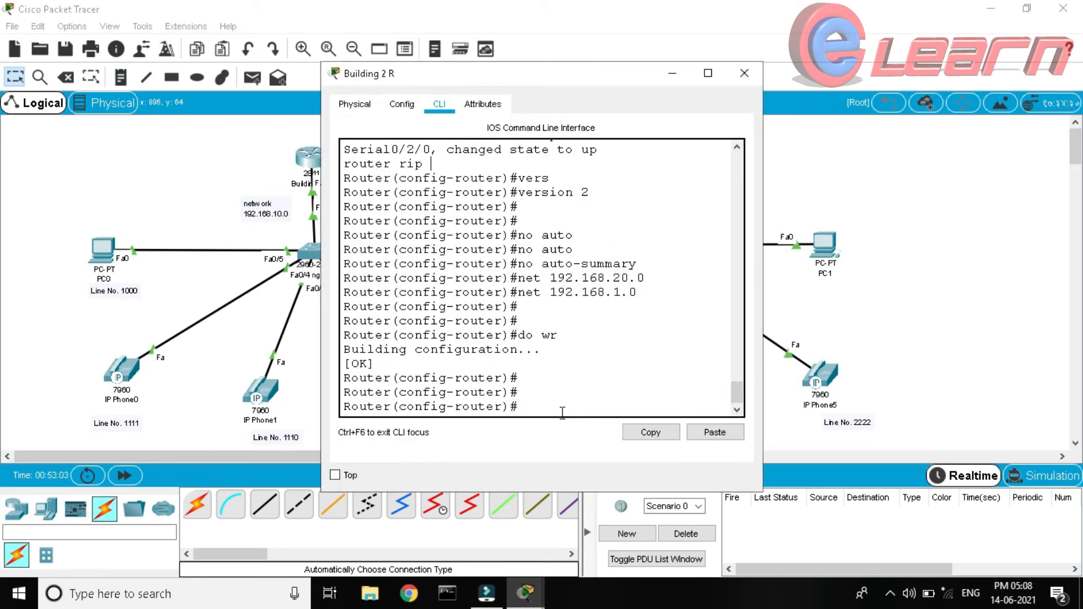
click(563, 412)
text(exit)
key(Return)
key(Return)
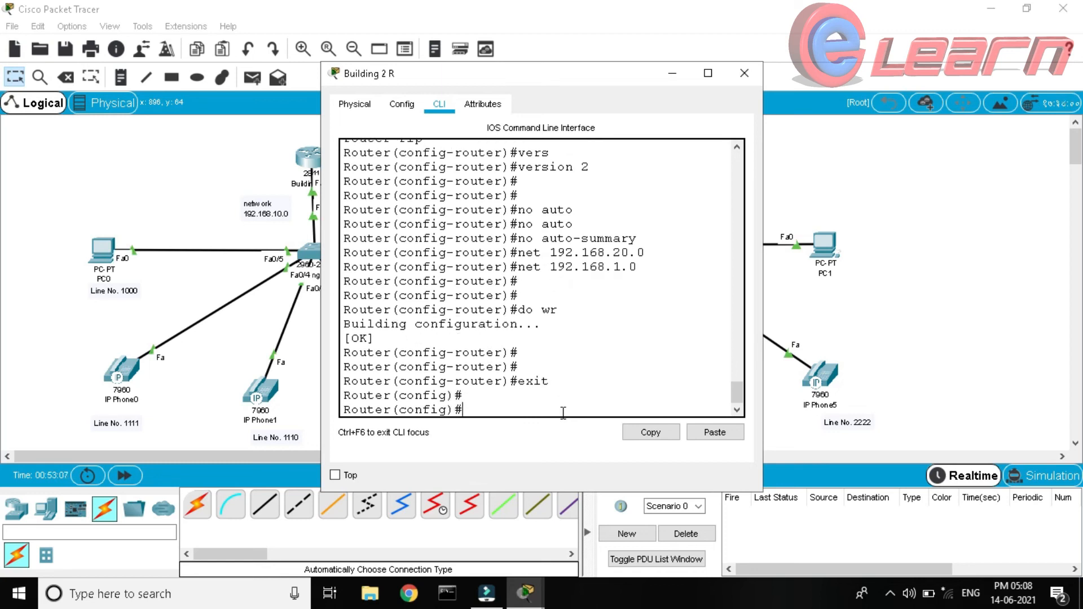
text(di)
key(Tab)
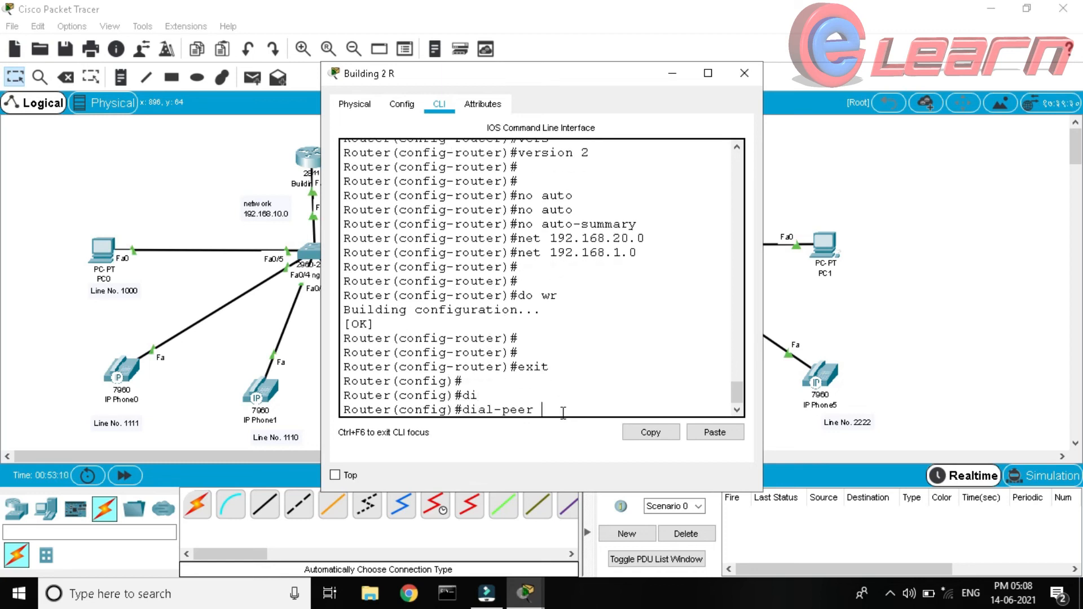
text(voice 1 voip)
key(Return)
key(Return)
Set the destination pattern of the Building 2 router's VoIP dial peer 1 to four wildcard dots (....)
text(des)
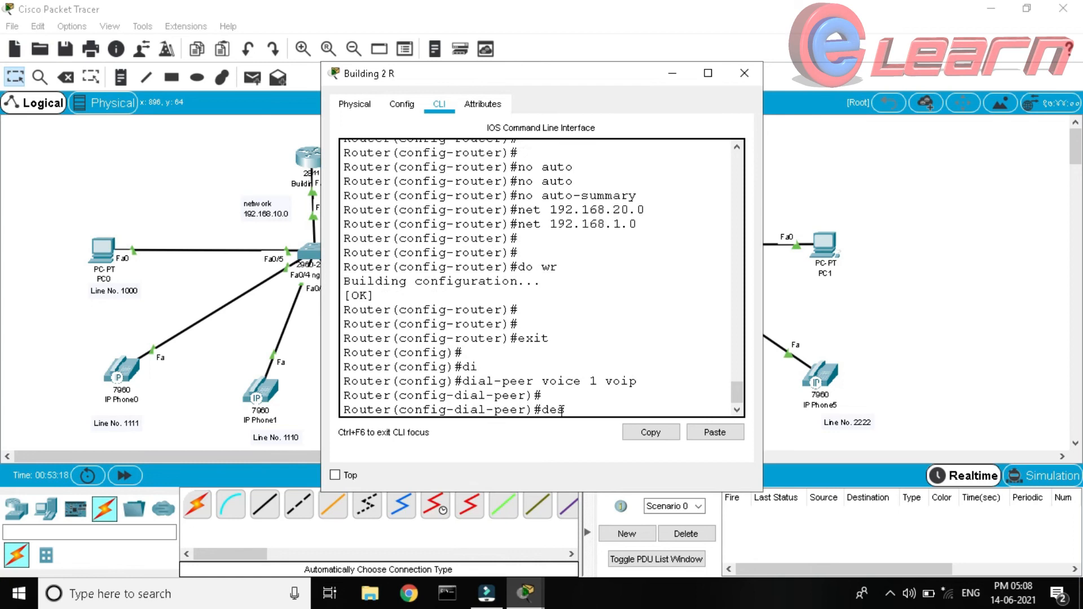
key(Tab)
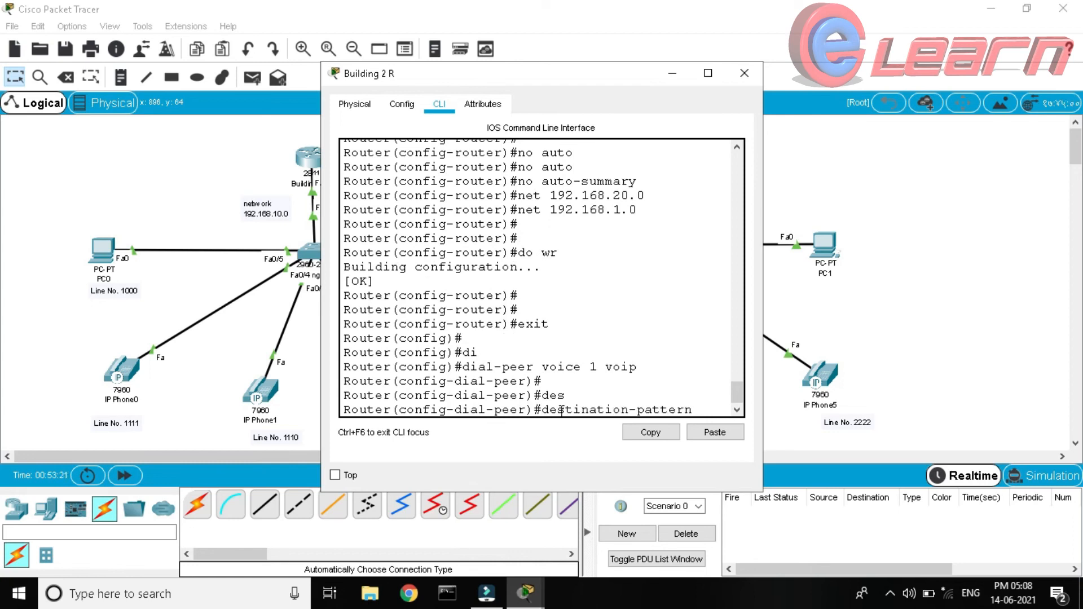
click(453, 73)
drag(455, 73, 253, 46)
text(2....)
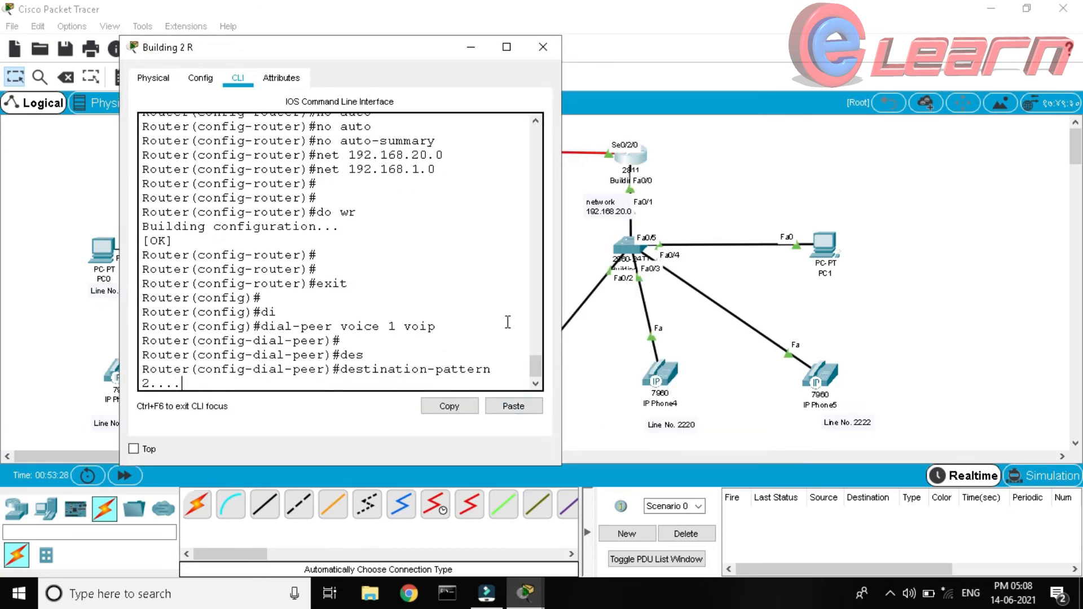
drag(398, 46, 322, 51)
drag(485, 236, 532, 242)
key(BackSpace)
key(BackSpace)
key(BackSpace)
key(BackSpace)
key(BackSpace)
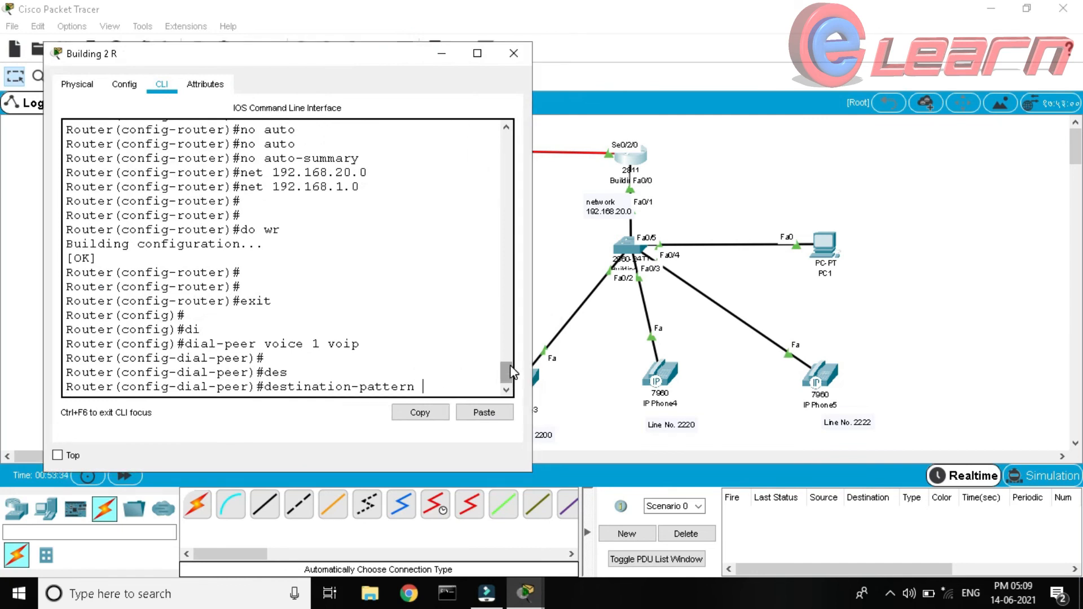
text(....)
key(Return)
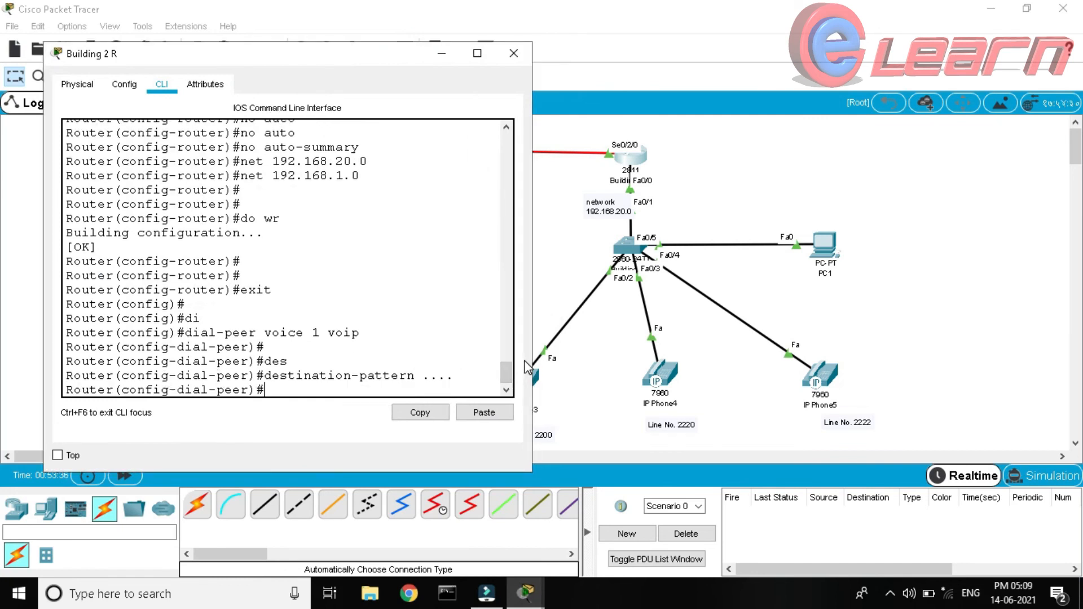
Set the dial peer's session target on the Building 2 router to ipv4:192.168.10.1
text(se)
key(Tab)
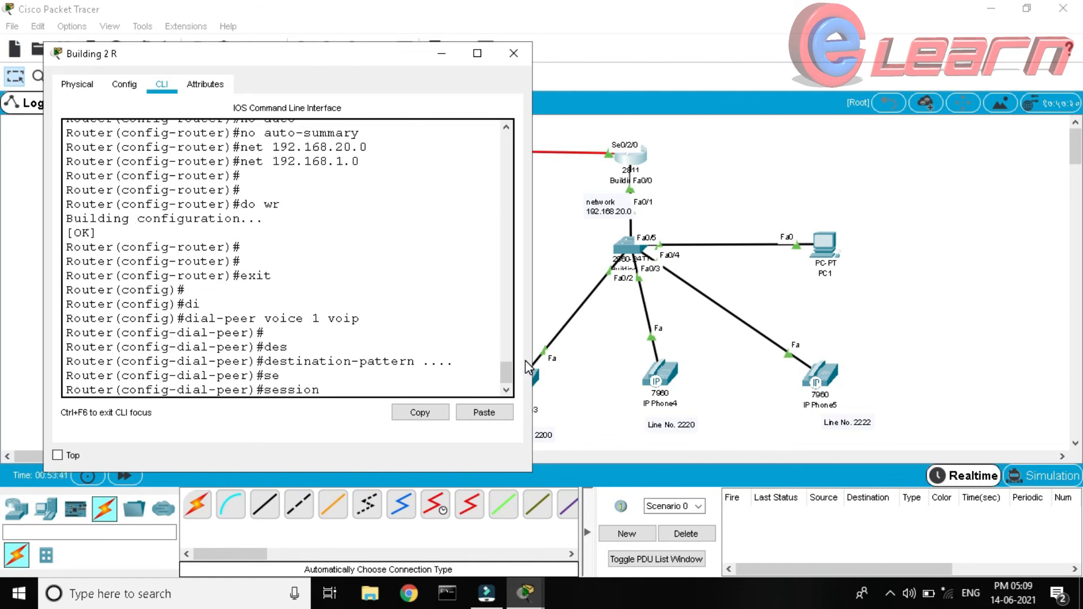
text(t)
key(Tab)
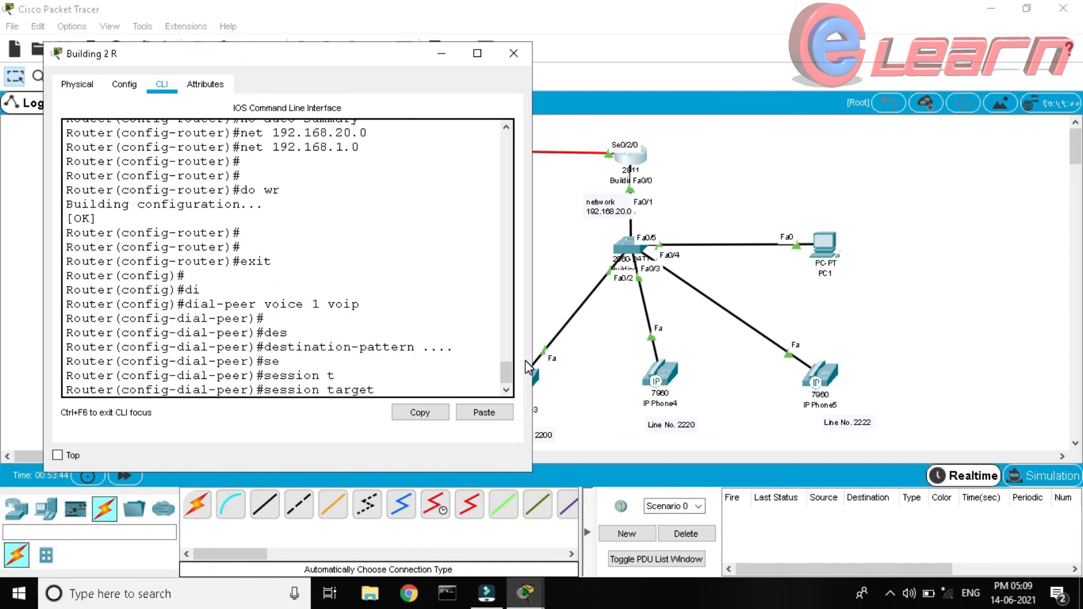
text(ipv4:192.168.10.1)
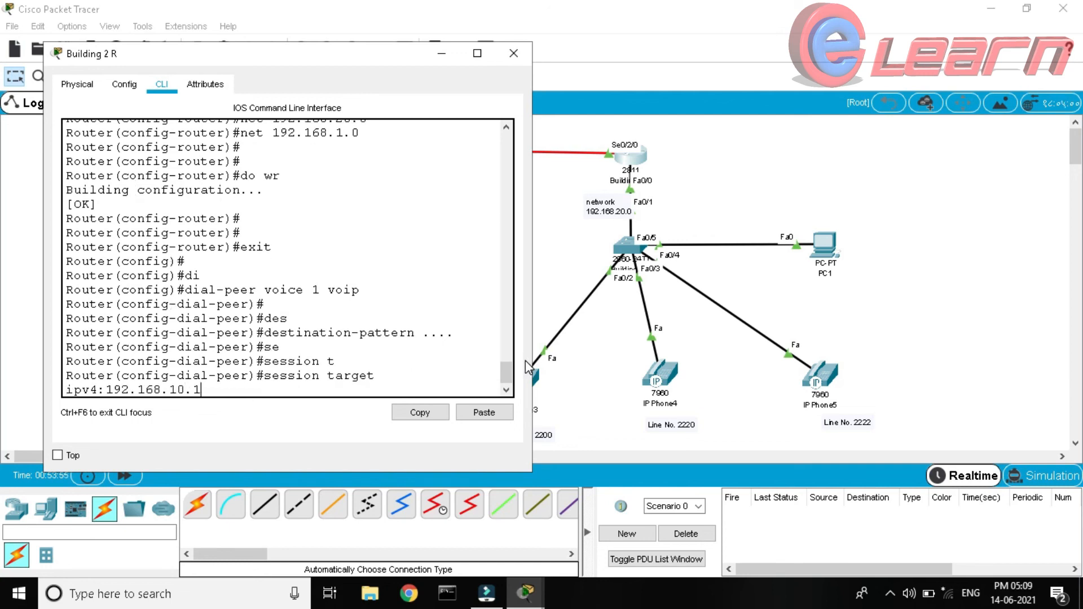
key(Return)
Save the Building 2 router's running configuration with do wr and close its window
text(do wr)
key(Return)
key(Return)
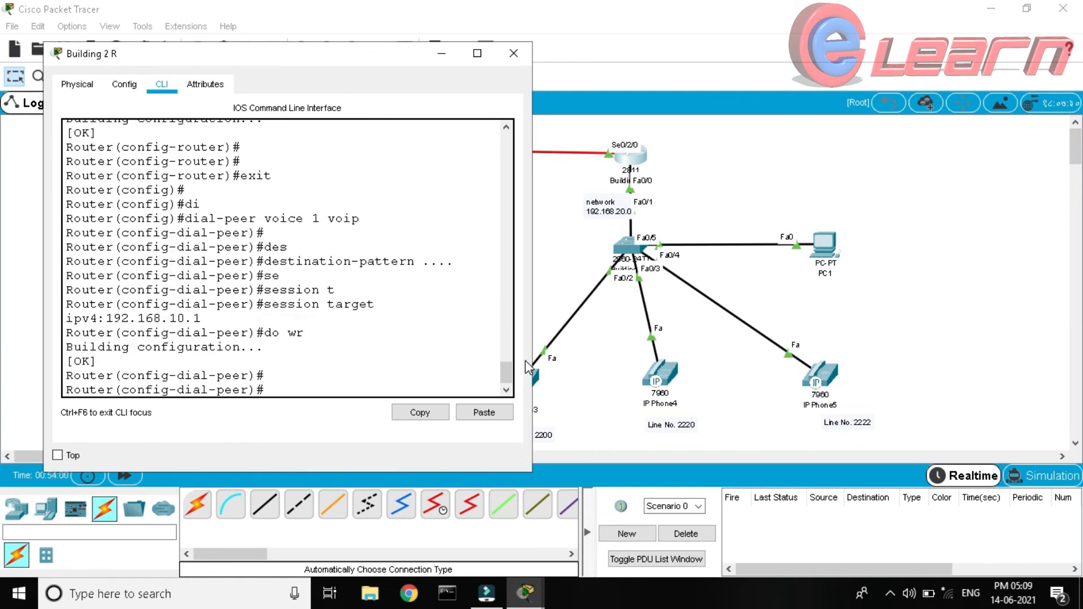
click(518, 53)
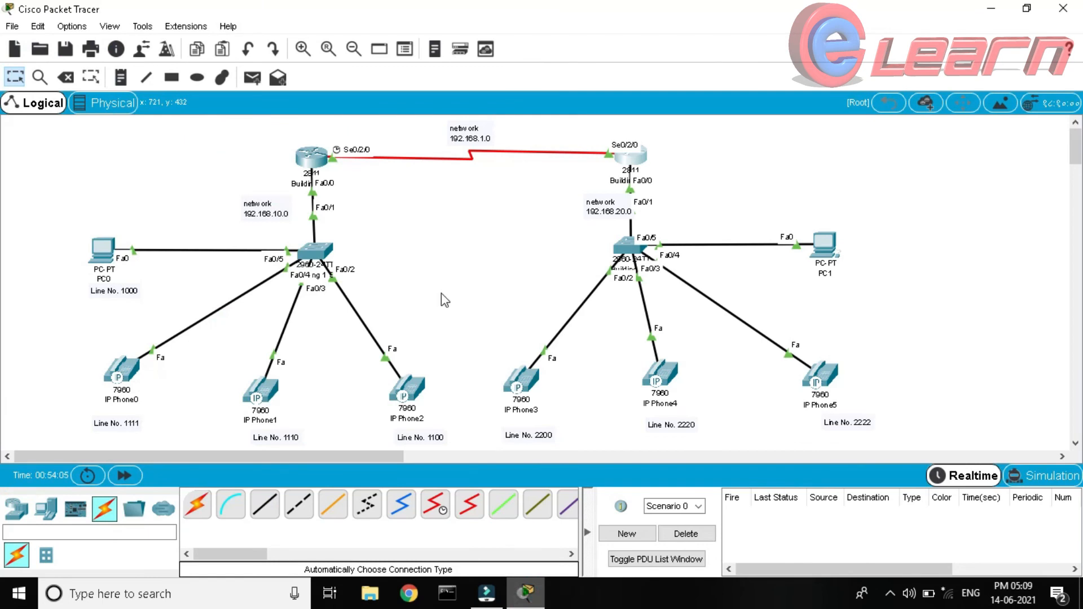
click(441, 293)
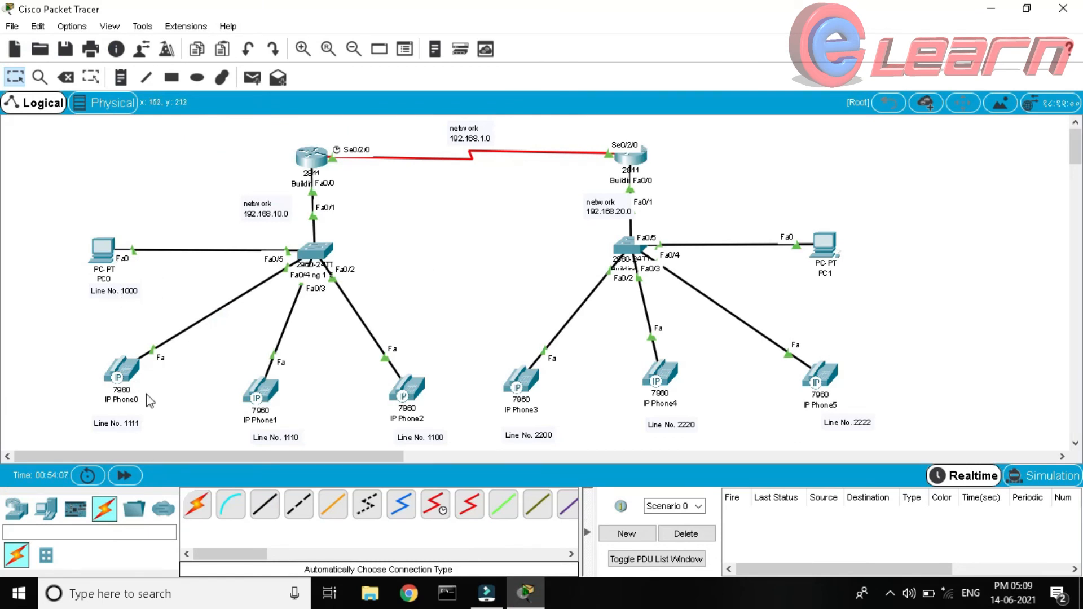
Open IP Phone0's phone interface, dial line 2200 and lift the handset to call Building 2
click(129, 380)
drag(415, 72, 178, 79)
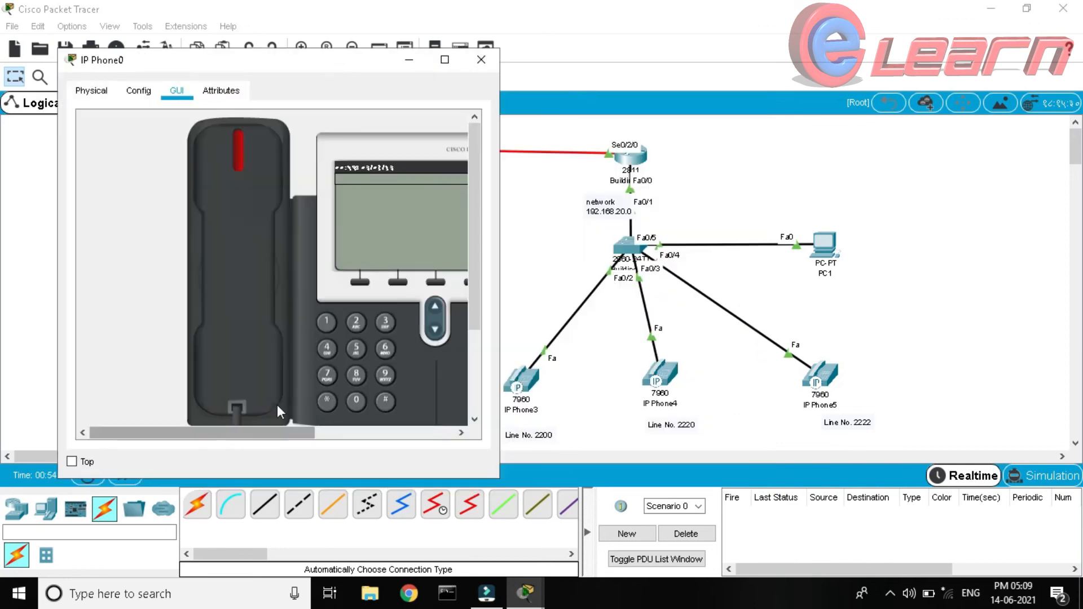
drag(501, 55, 543, 2)
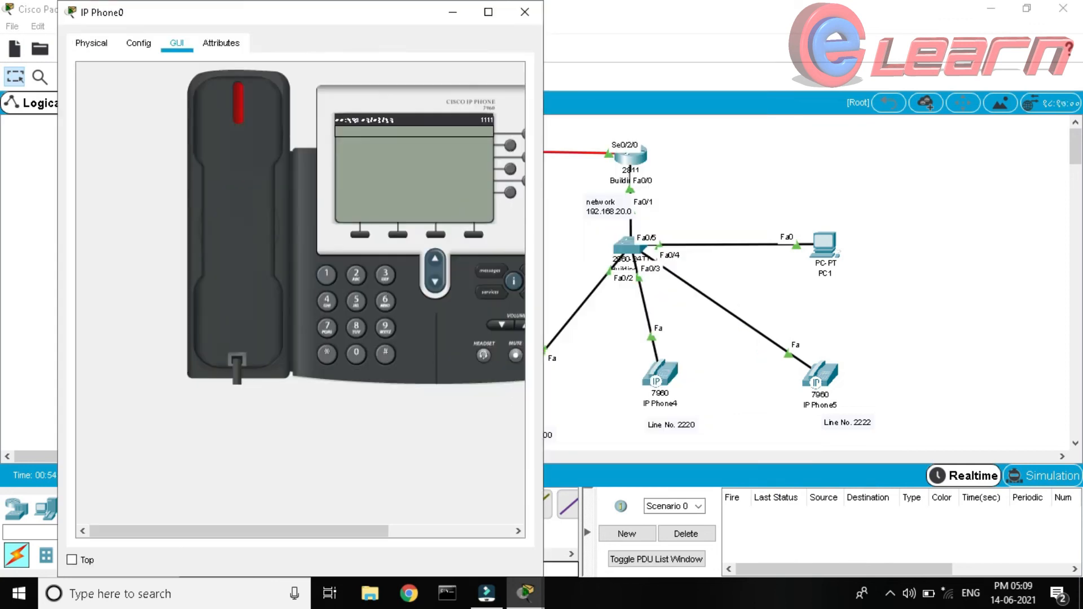
drag(290, 528, 358, 536)
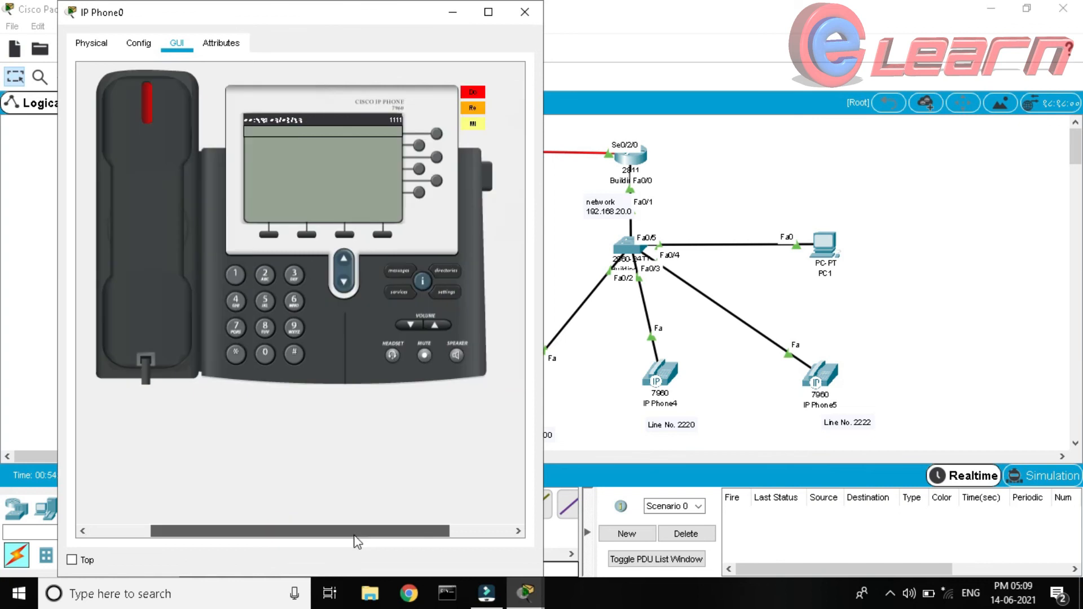
drag(383, 17, 339, 19)
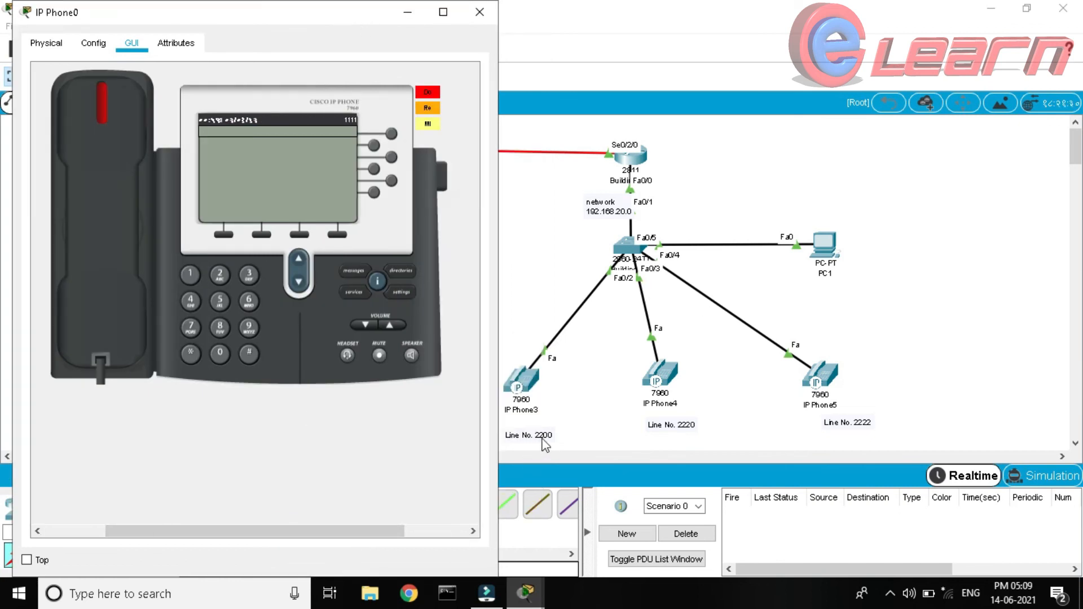
click(220, 274)
click(221, 275)
click(221, 355)
click(221, 355)
click(102, 239)
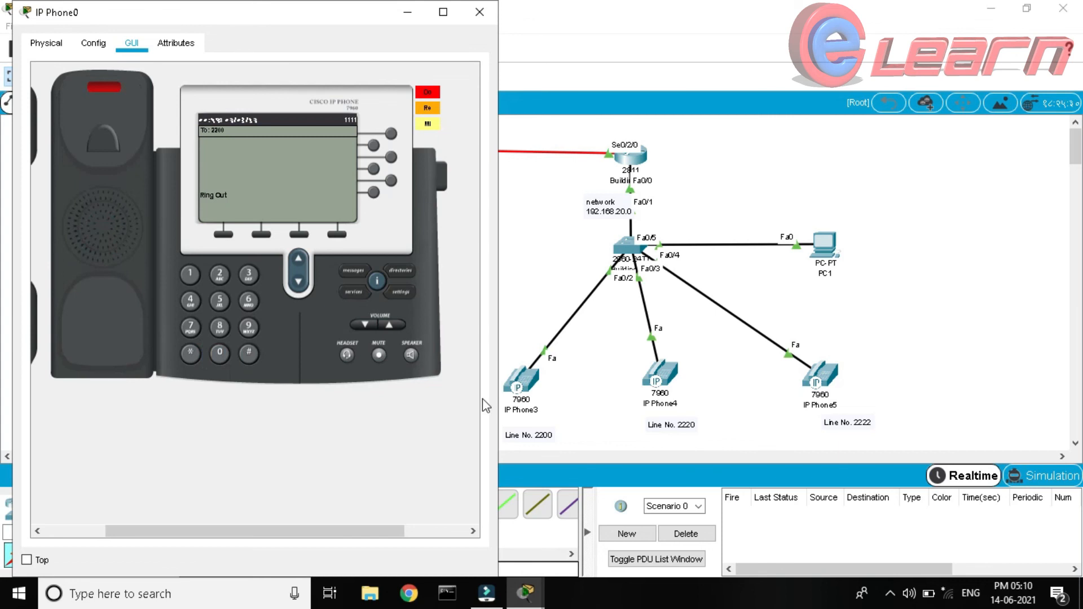
Open IP Phone3's phone interface beside IP Phone0 and lift its handset to answer the incoming call
click(527, 391)
click(527, 391)
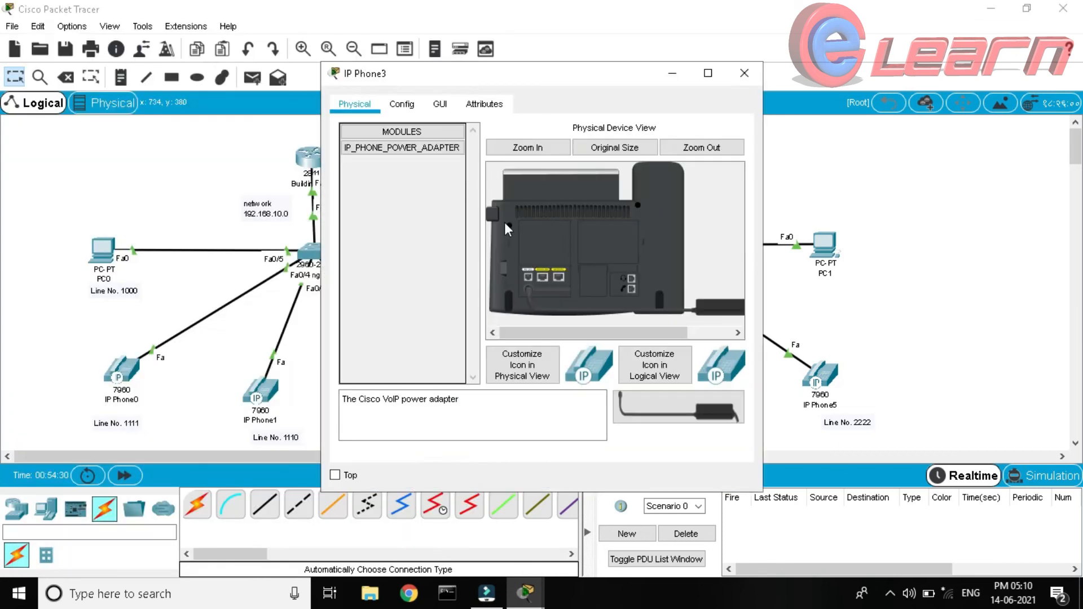
click(432, 111)
drag(545, 449, 581, 450)
drag(762, 62, 819, 1)
drag(625, 13, 769, 25)
drag(675, 444, 676, 547)
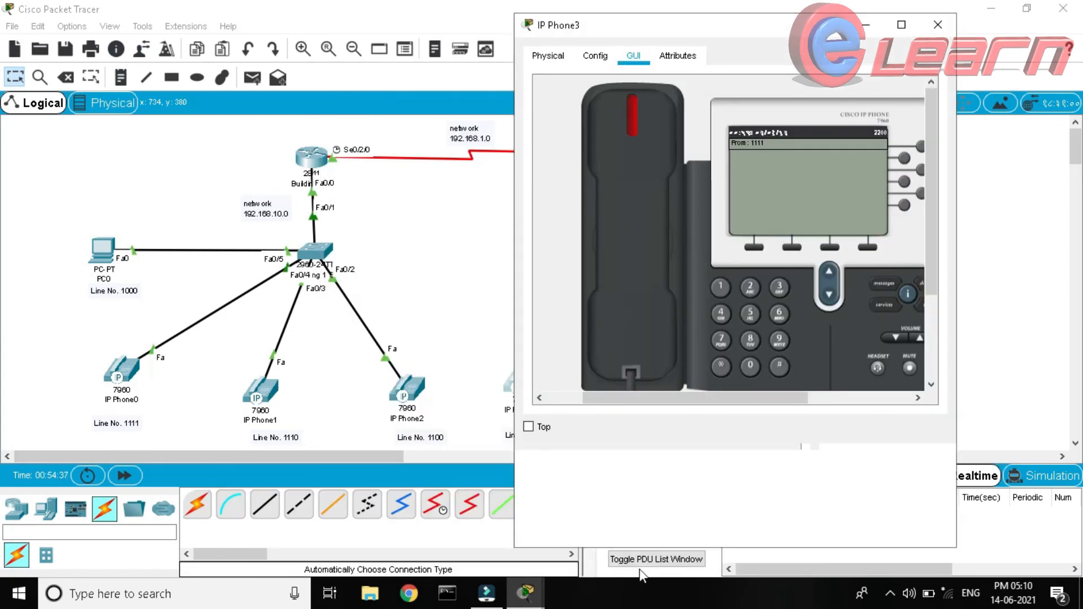
mouse_move(524, 592)
click(539, 530)
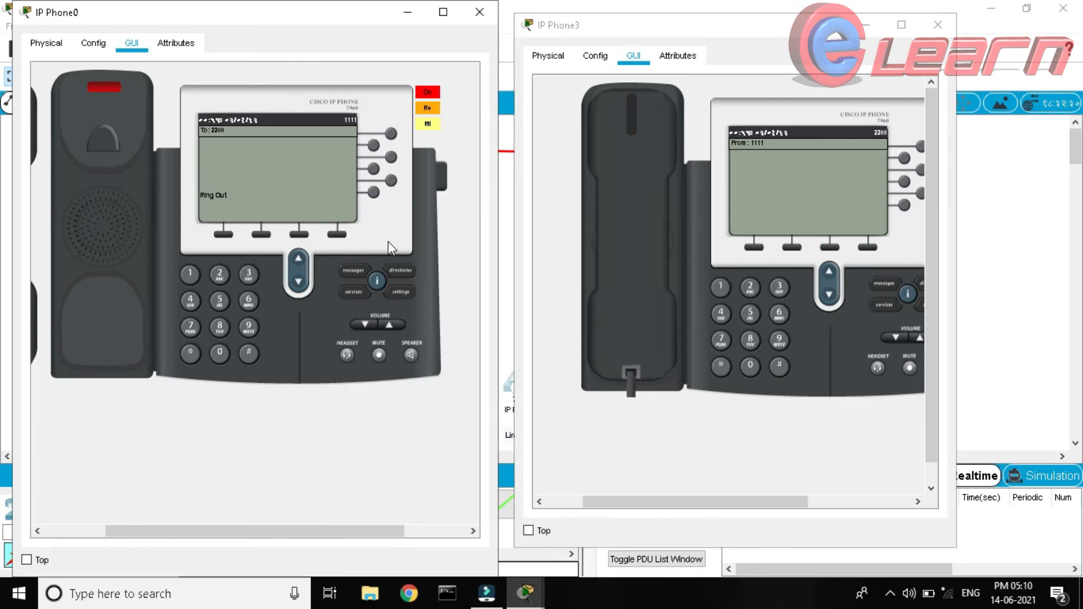
click(634, 199)
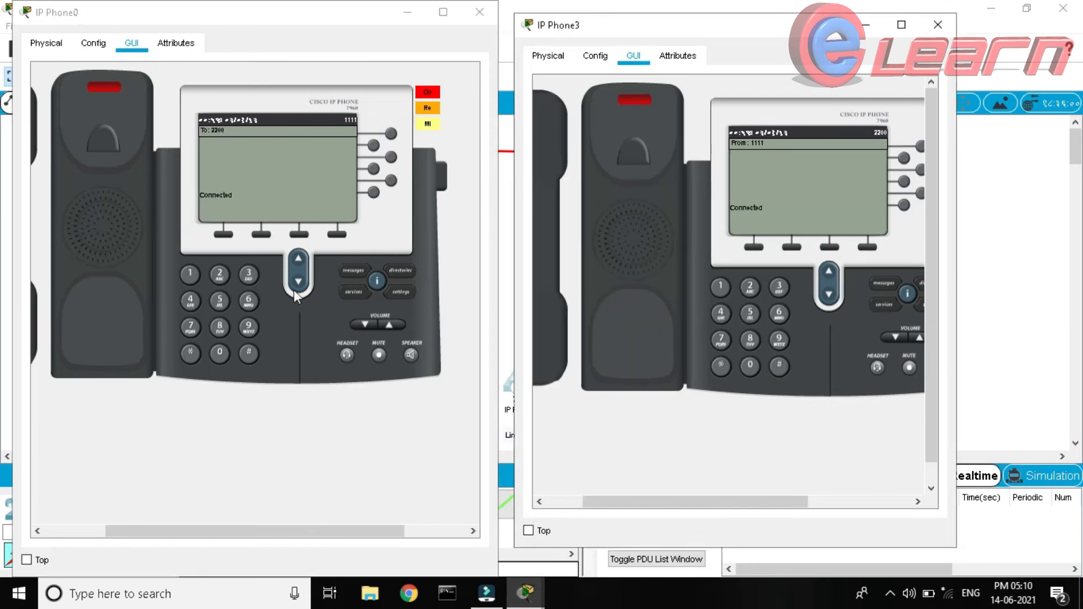
End the test call by hanging up the handsets of IP Phone3 and IP Phone0
click(543, 255)
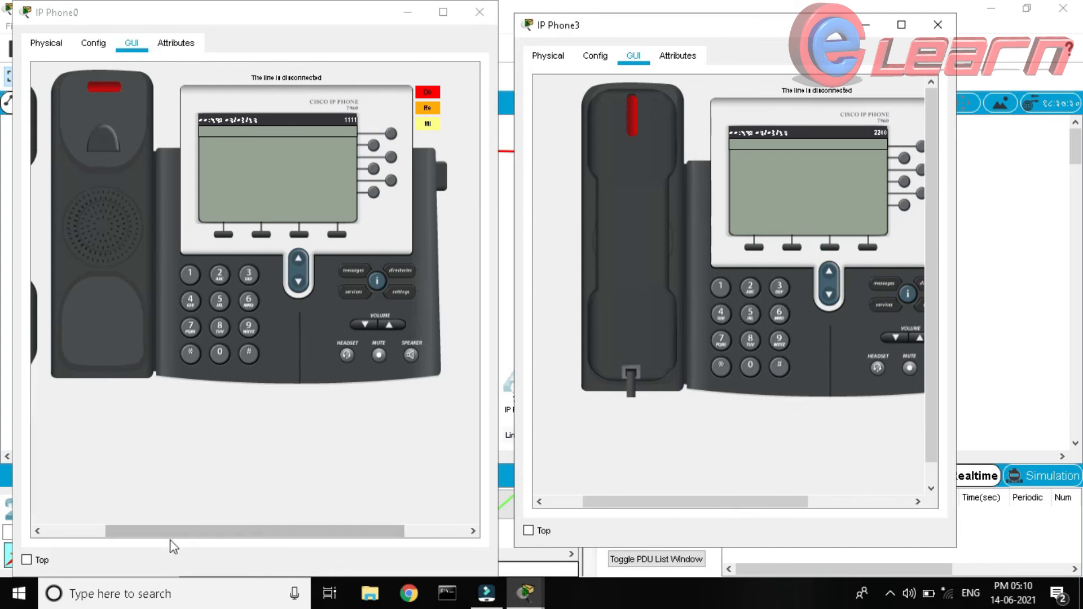
drag(161, 532, 97, 529)
click(94, 283)
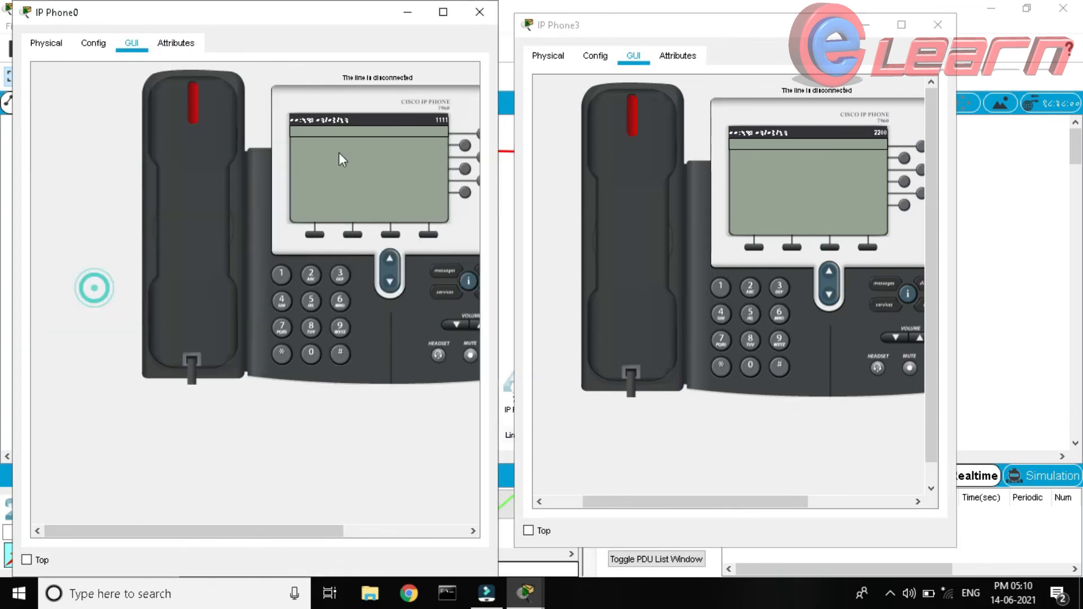
Close the IP Phone0 and IP Phone3 windows and open PC1's IP Communicator
click(481, 12)
click(936, 25)
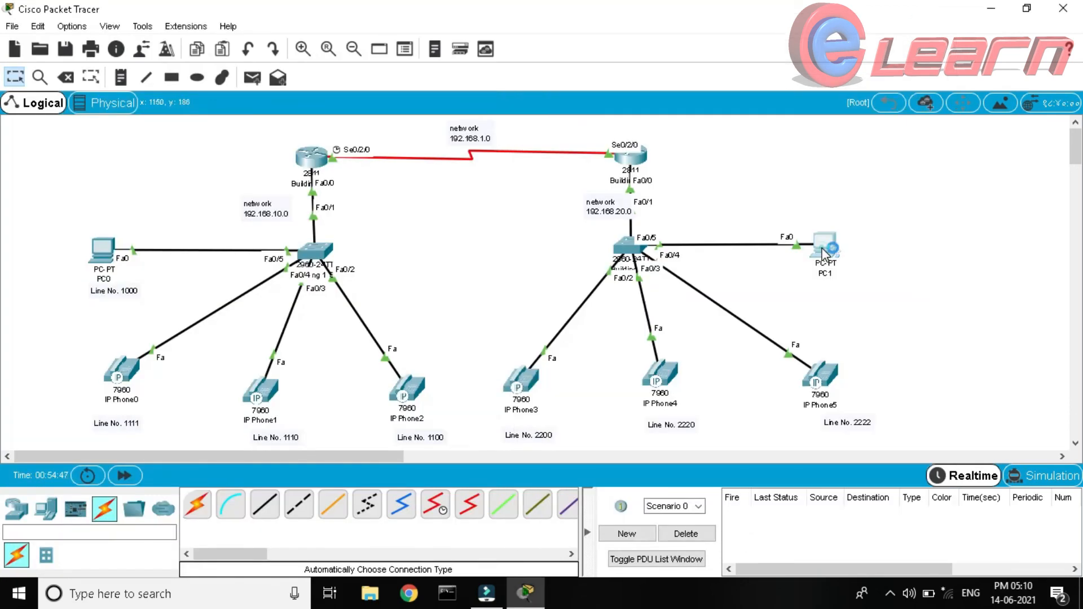
drag(549, 451, 715, 305)
click(716, 297)
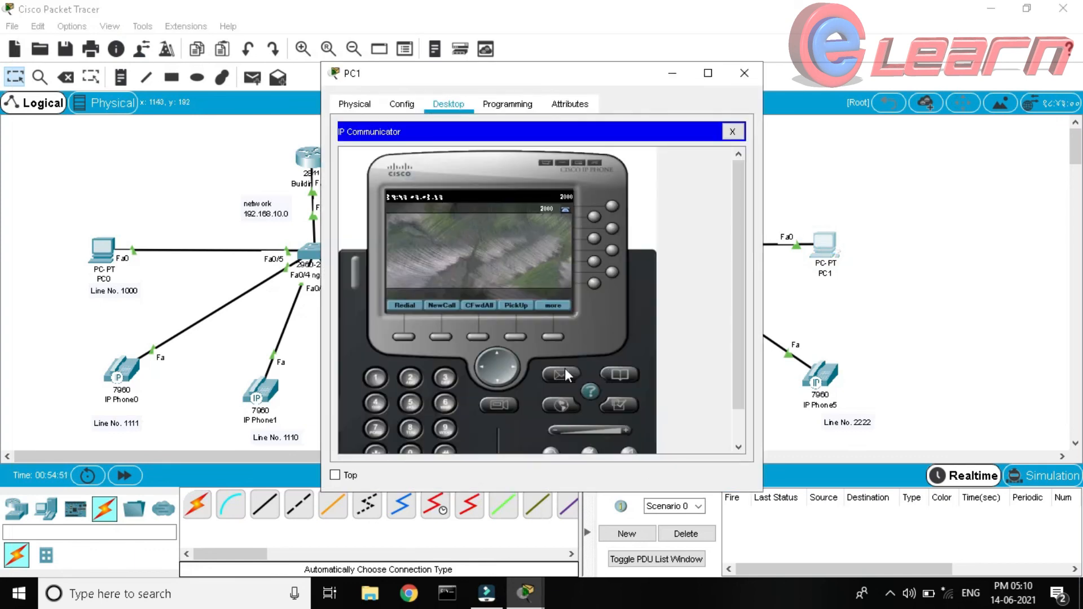
drag(510, 76, 590, 63)
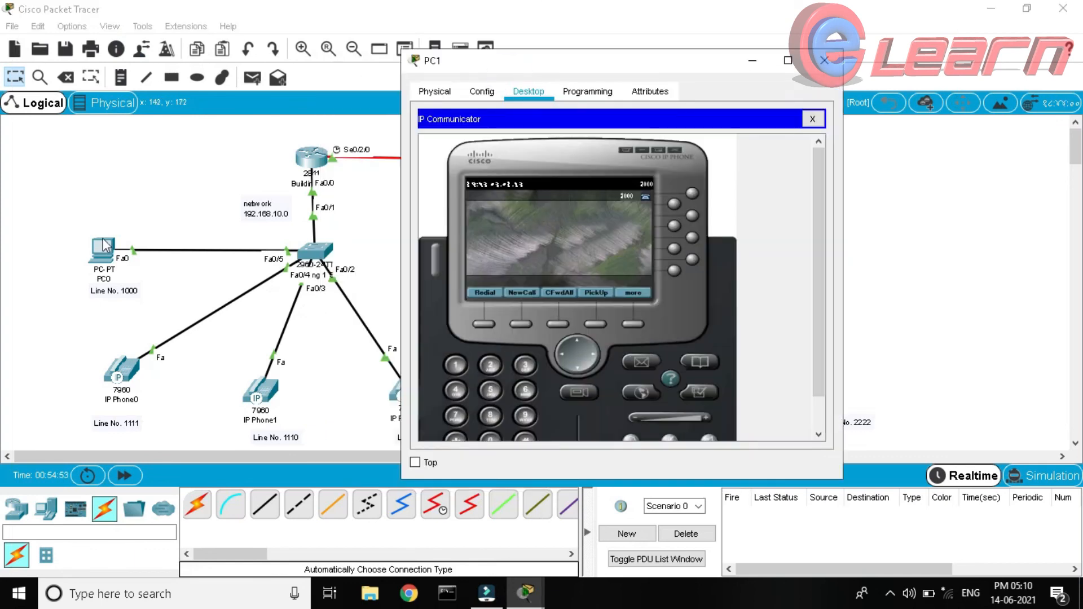
Dial line 1000 on PC1's IP Communicator and place the call to Building 1
click(454, 366)
scroll(491, 404, down, 1)
click(491, 405)
click(491, 404)
click(490, 254)
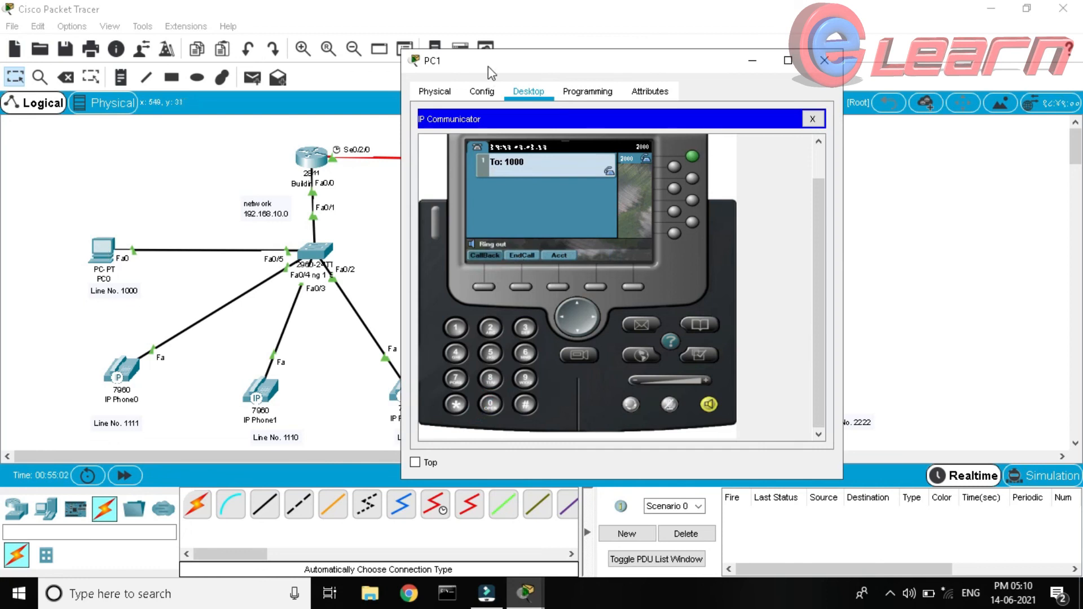
Open PC0's IP Communicator beside PC1's window and answer the incoming call from line 2000
drag(489, 72, 659, 77)
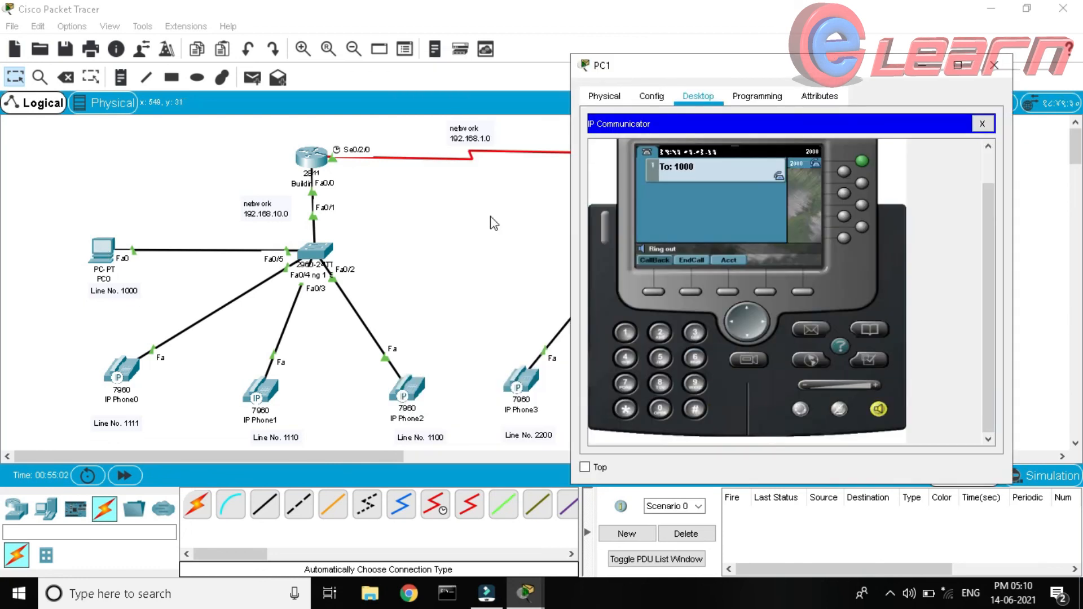
click(117, 259)
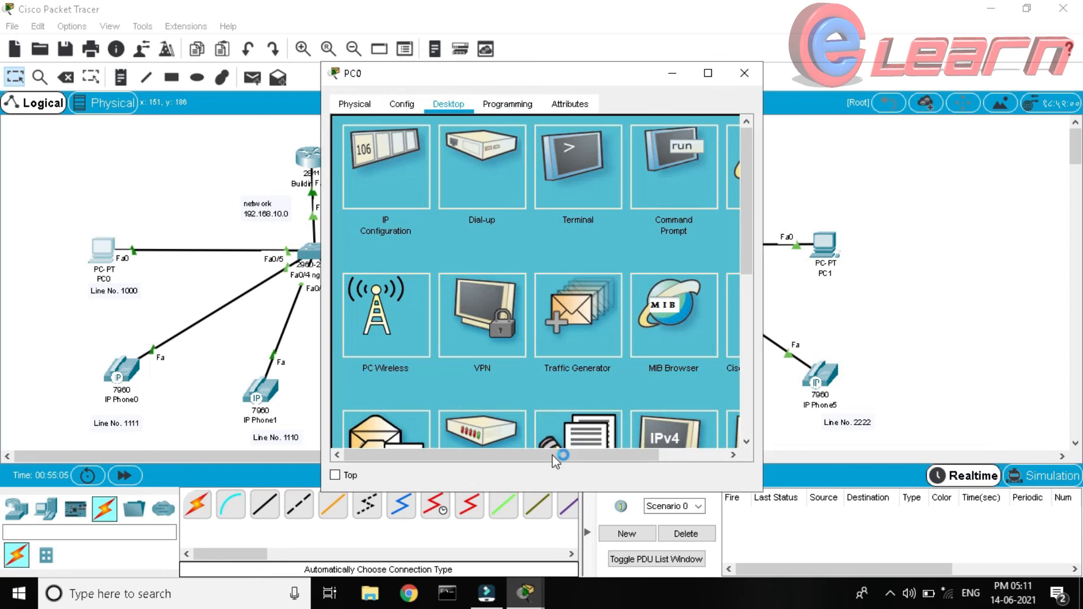
drag(555, 455, 623, 454)
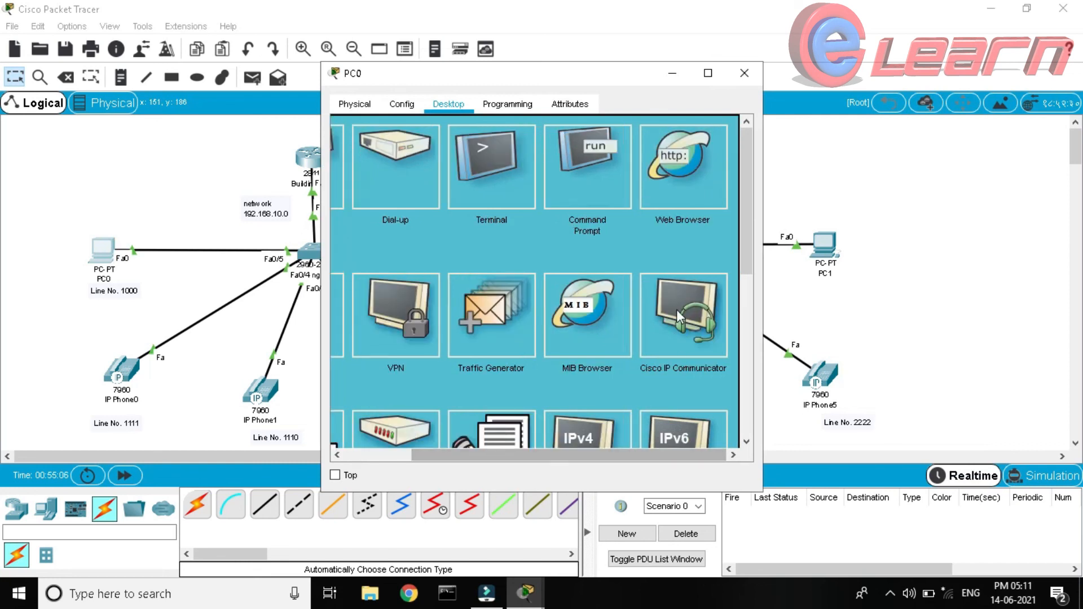
click(680, 318)
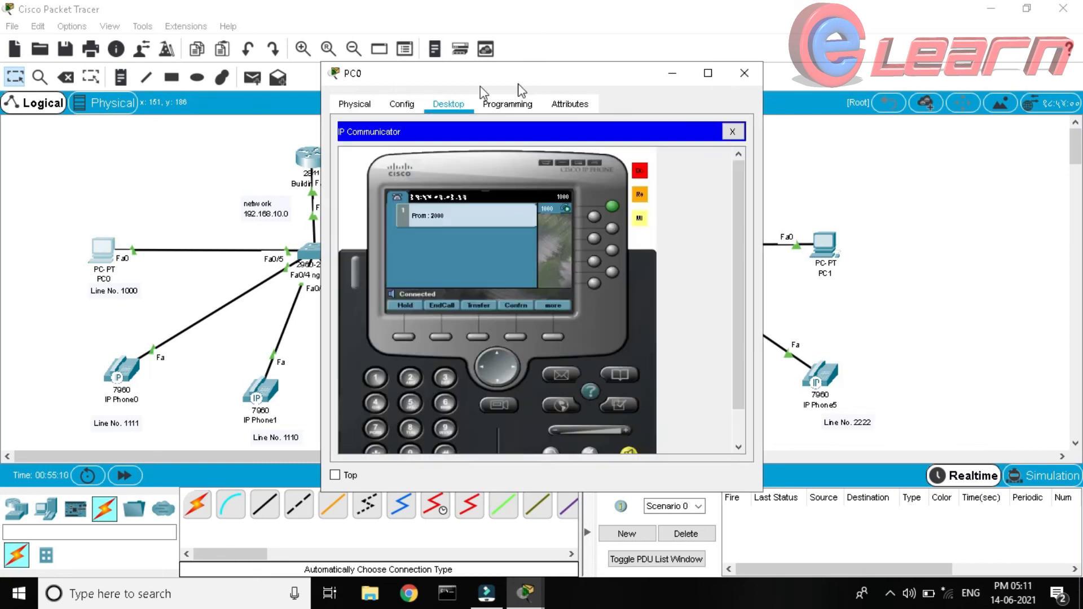
drag(373, 99, 376, 101)
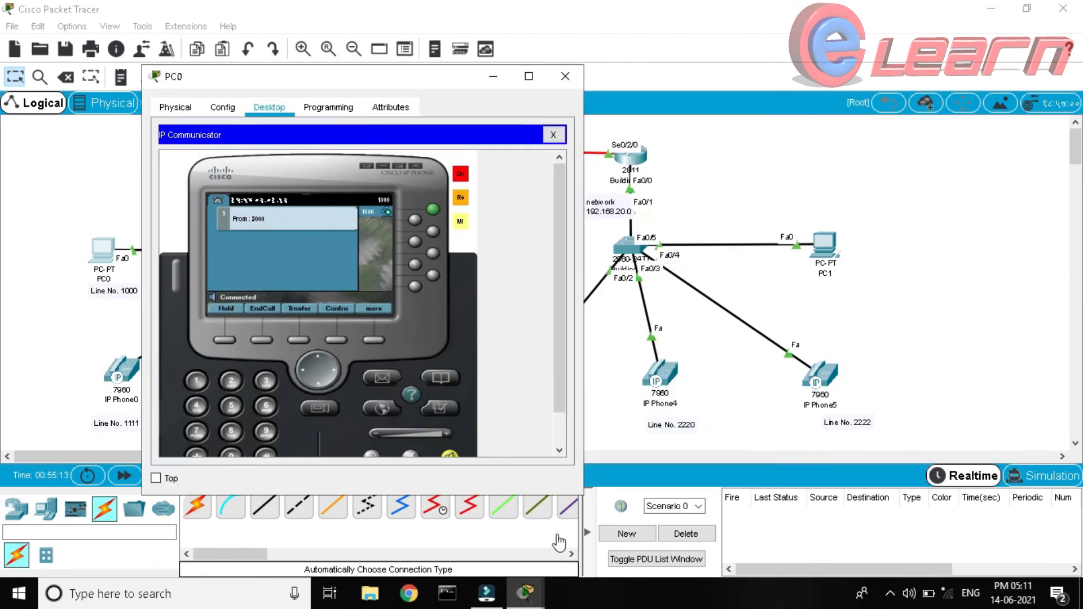
Bring PC1's IP Communicator back into view and end the call with PC0
mouse_move(525, 593)
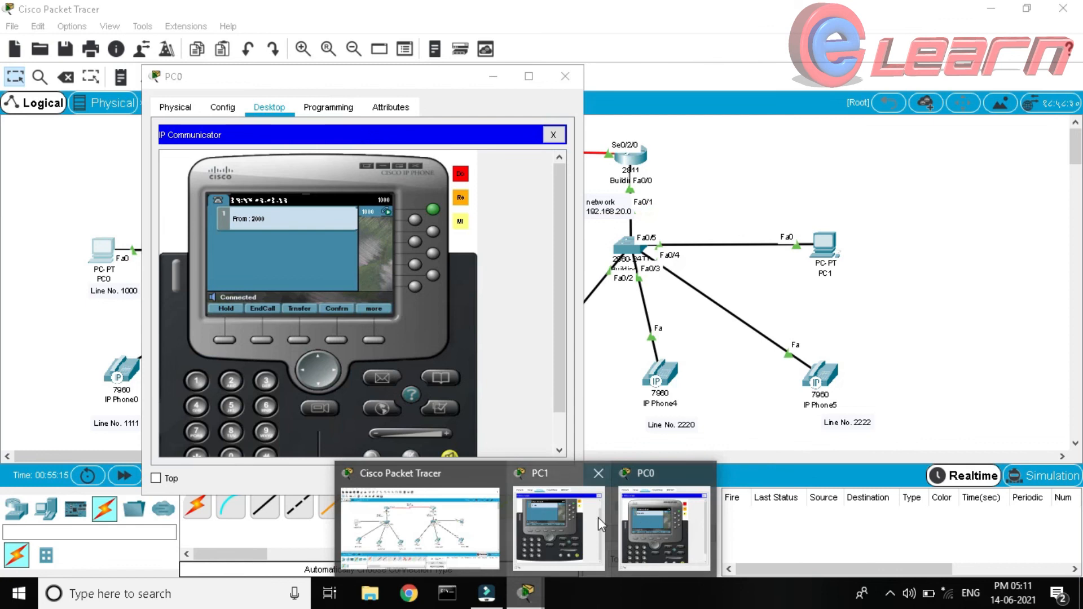
click(643, 519)
click(693, 259)
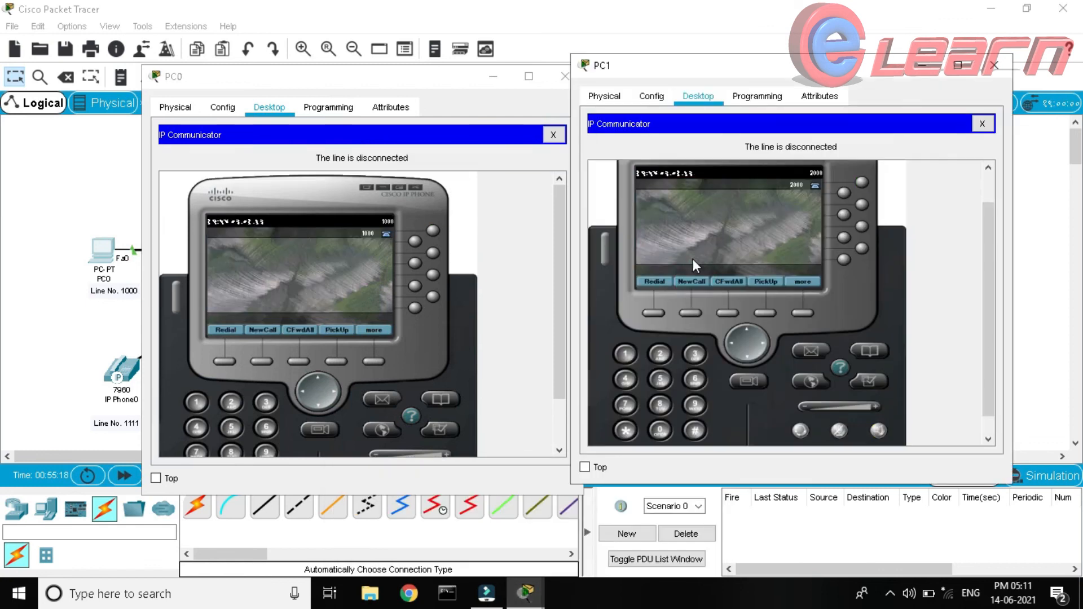
Call line 2000 from PC0's IP Communicator and answer the call on PC1
scroll(248, 388, down, 2)
click(228, 346)
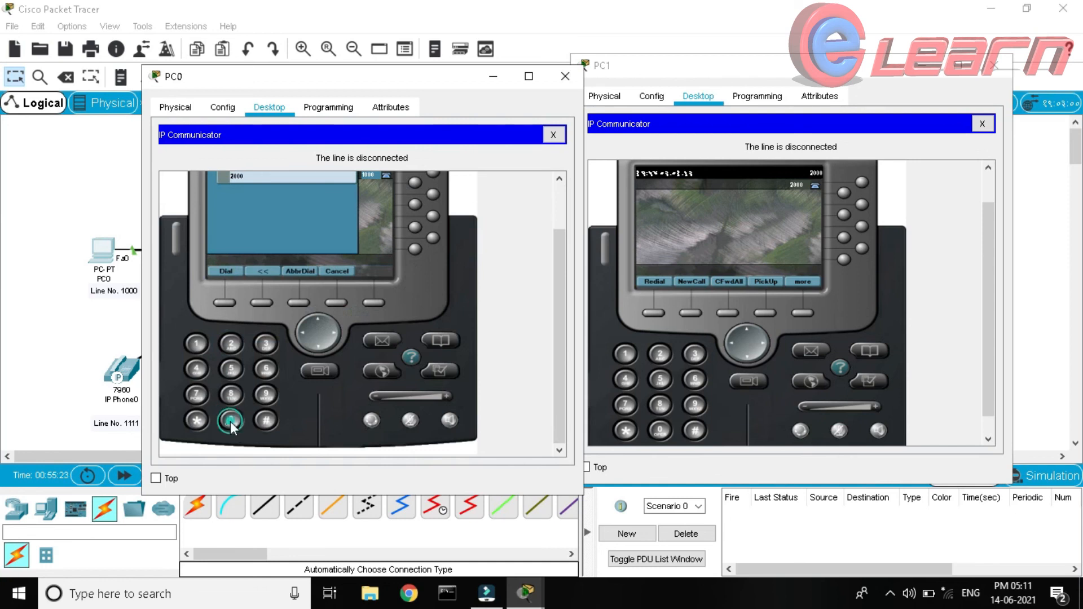
click(235, 271)
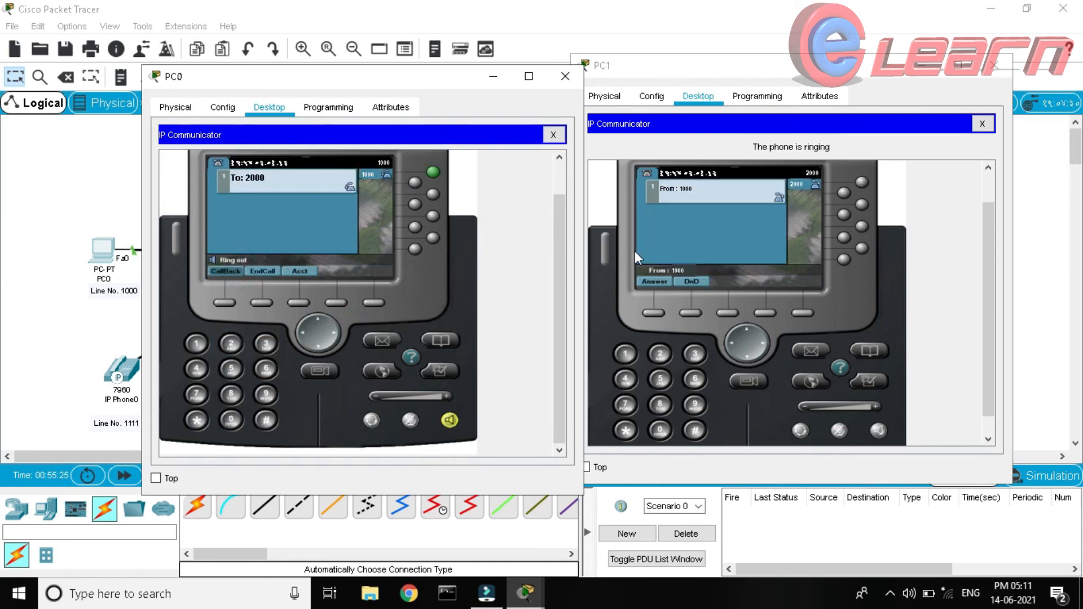
click(653, 282)
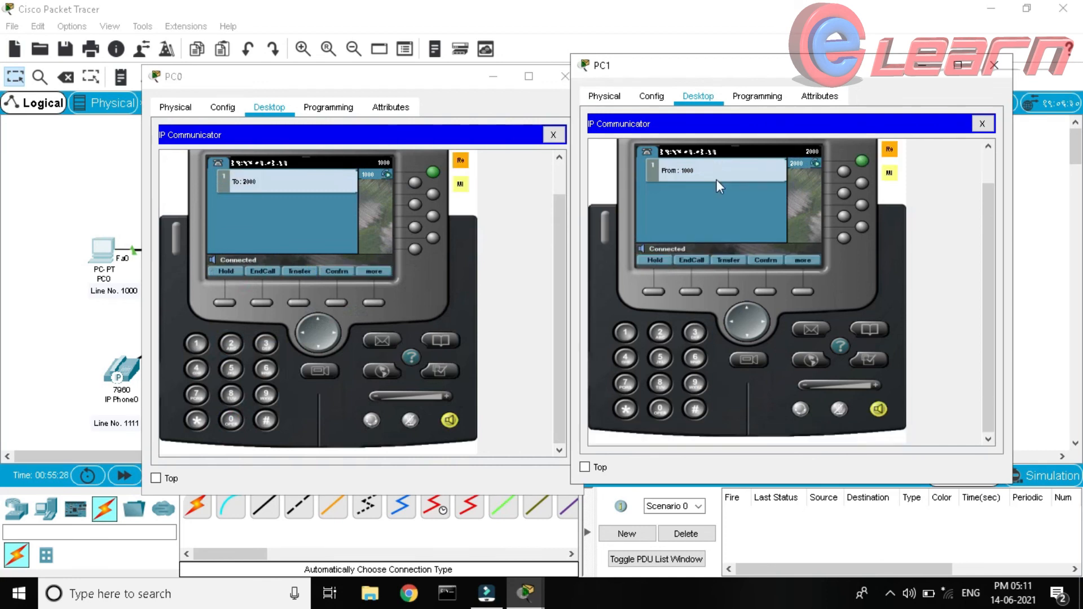
End the call from PC0's IP Communicator and close the PC0 and PC1 windows
click(257, 270)
click(564, 77)
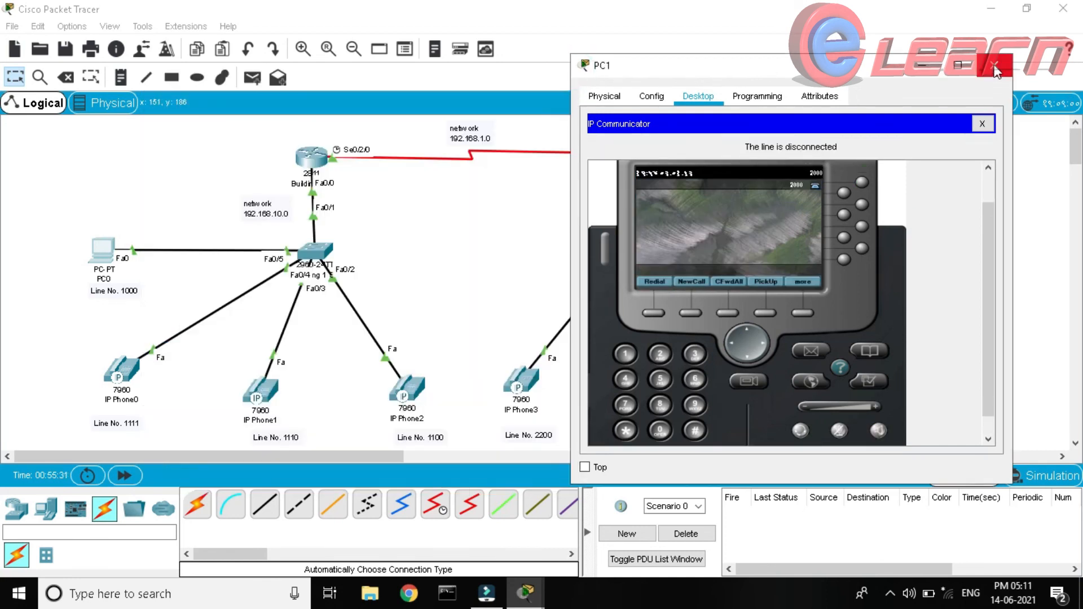
click(994, 65)
Open IP Phone4's phone interface, dial line 1100 and lift the handset to call Building 1
click(668, 375)
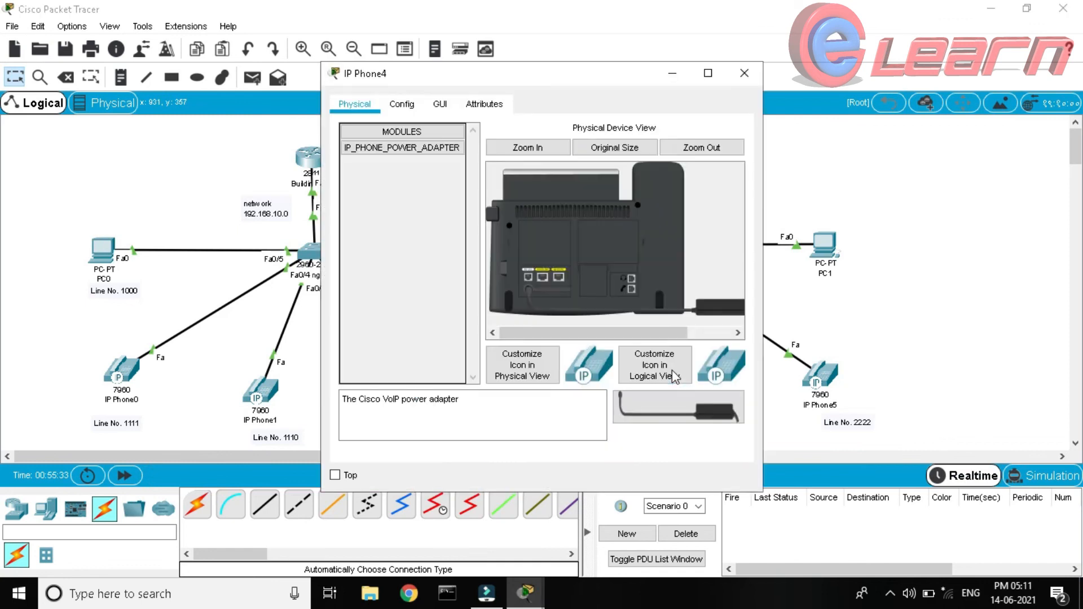
drag(563, 72, 750, 72)
click(624, 103)
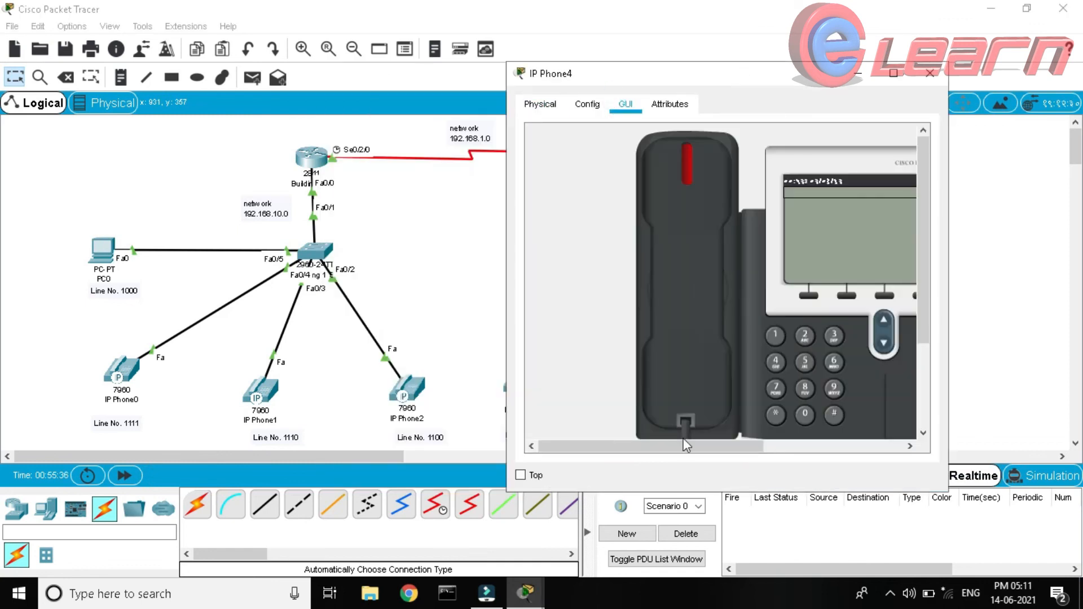
click(683, 437)
click(601, 356)
drag(667, 448, 739, 455)
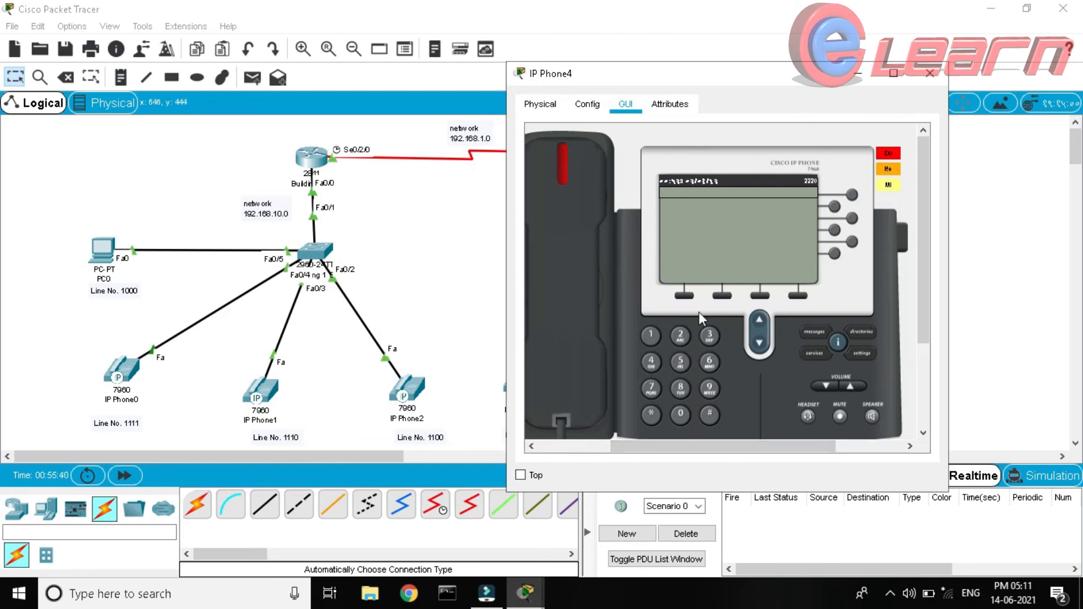
double_click(649, 337)
double_click(681, 412)
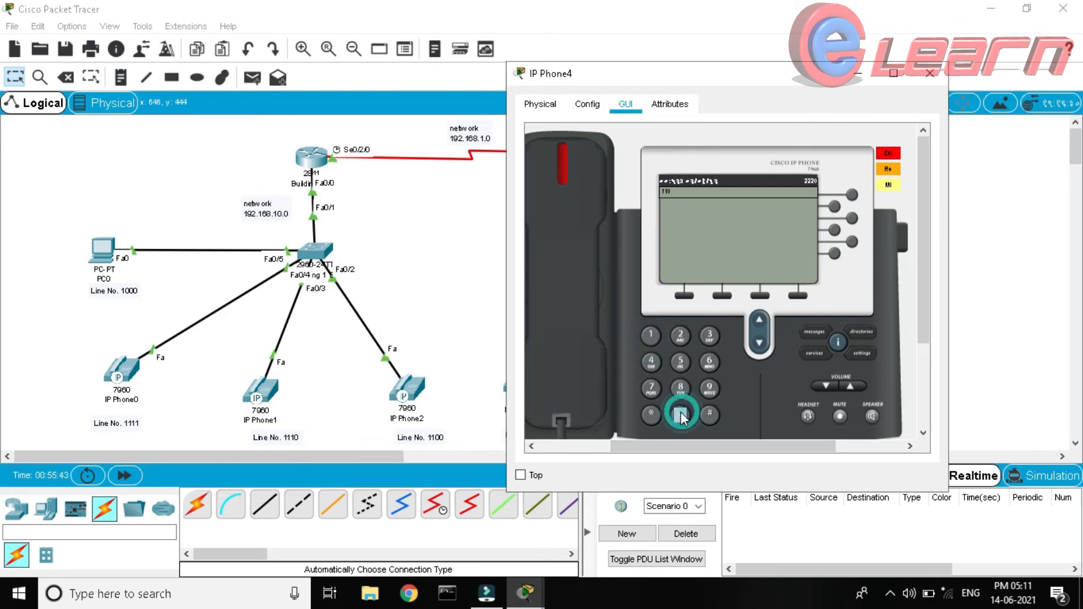
click(585, 339)
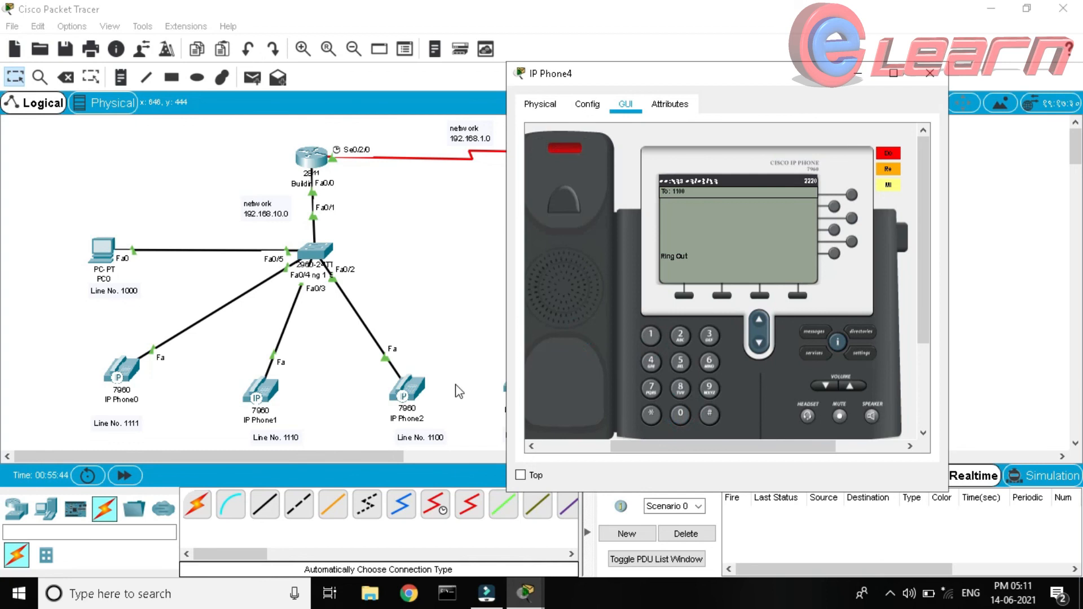
Open IP Phone2's phone interface and lift its handset to answer the call from line 2220
click(418, 383)
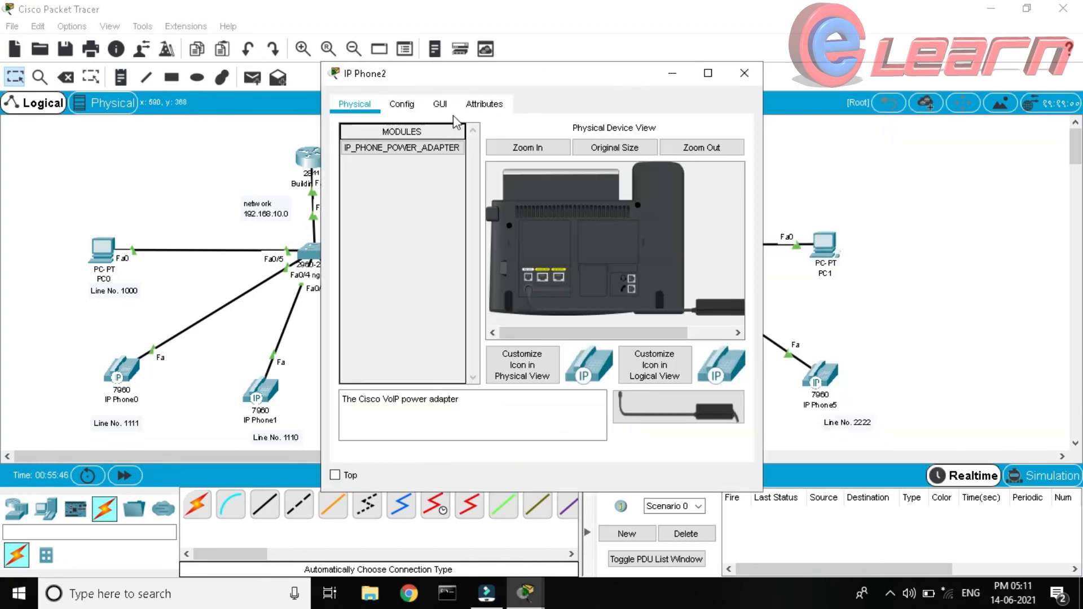
click(440, 103)
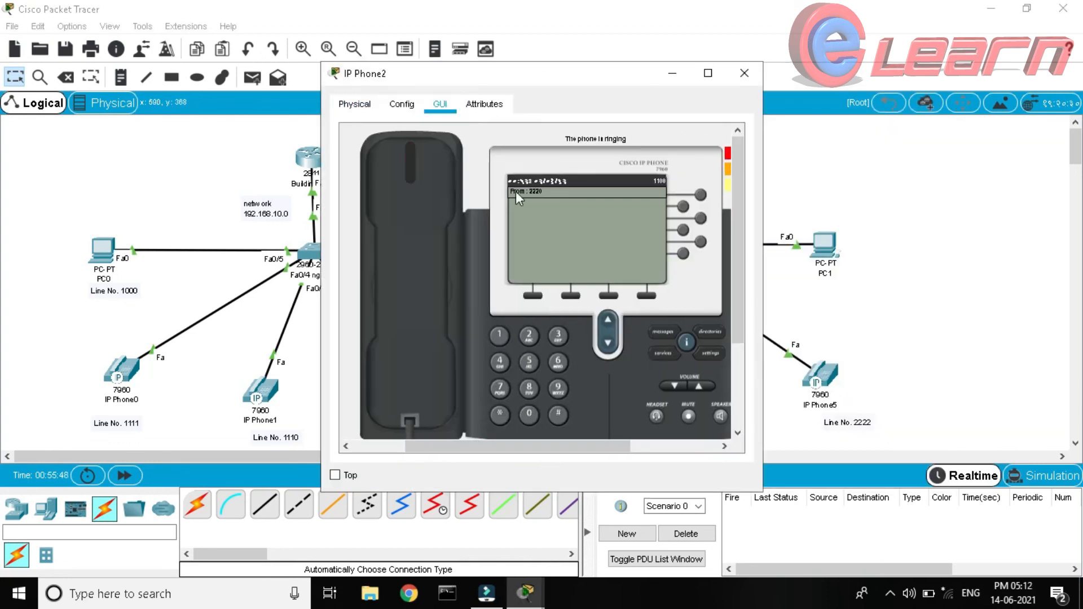
click(406, 277)
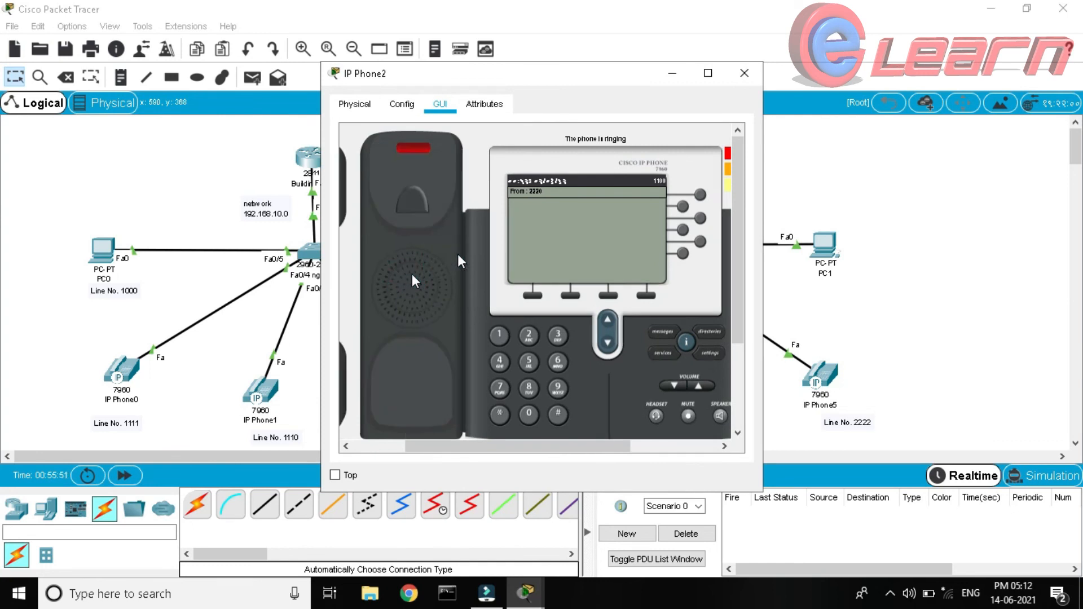
Hang up IP Phone2's handset to end the call and close the phone windows
click(395, 254)
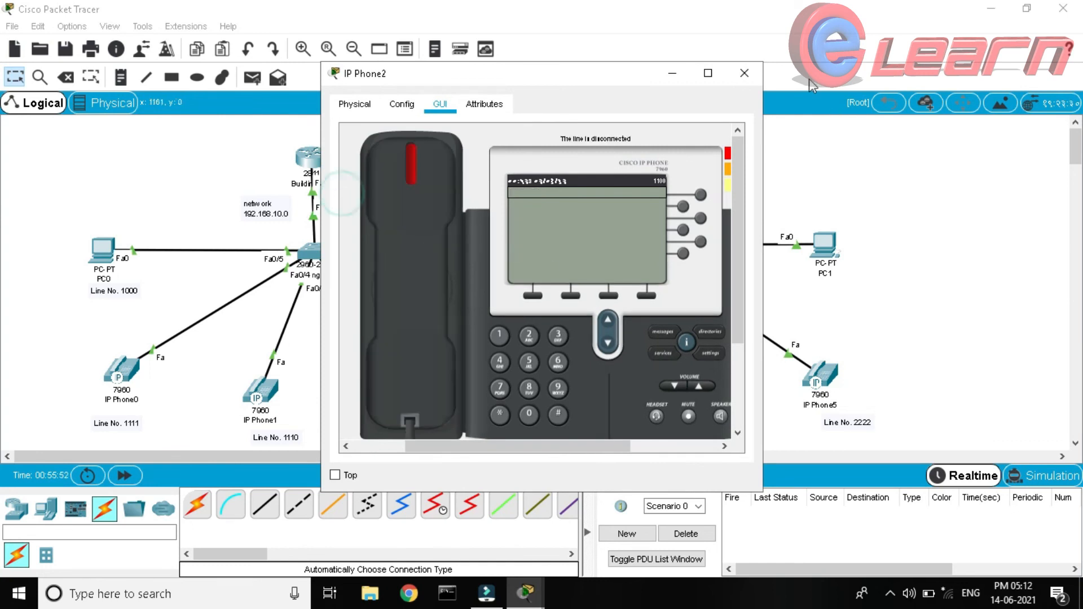
click(745, 72)
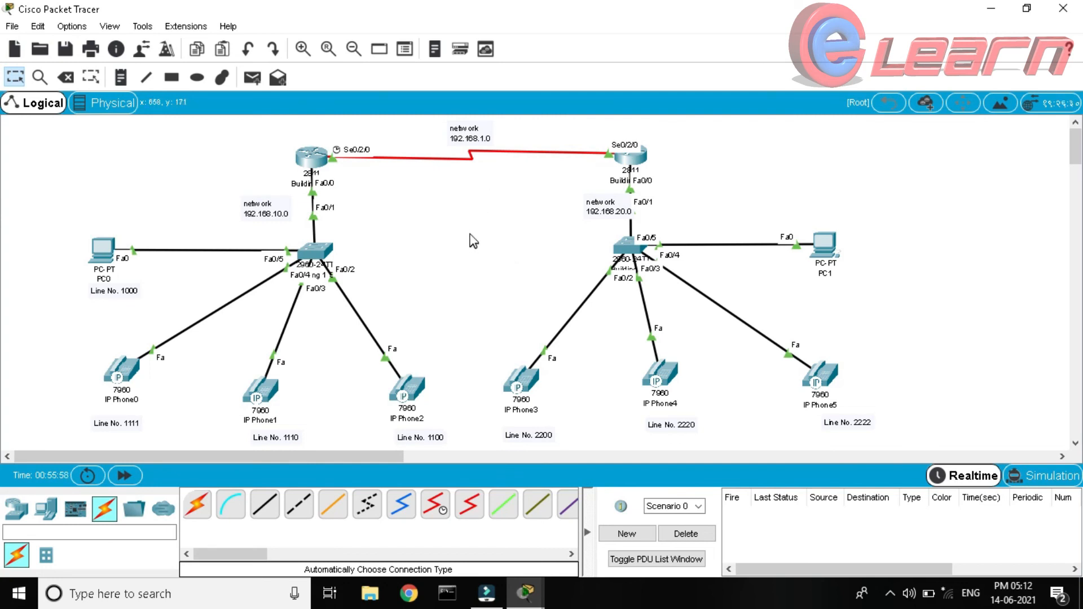
mouse_move(489, 599)
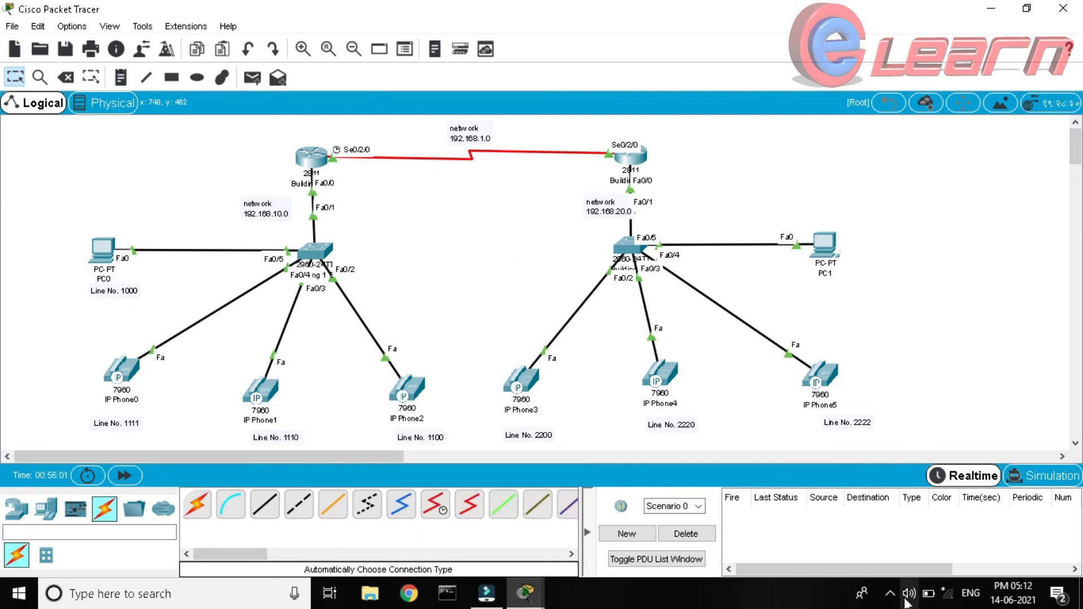
right_click(875, 563)
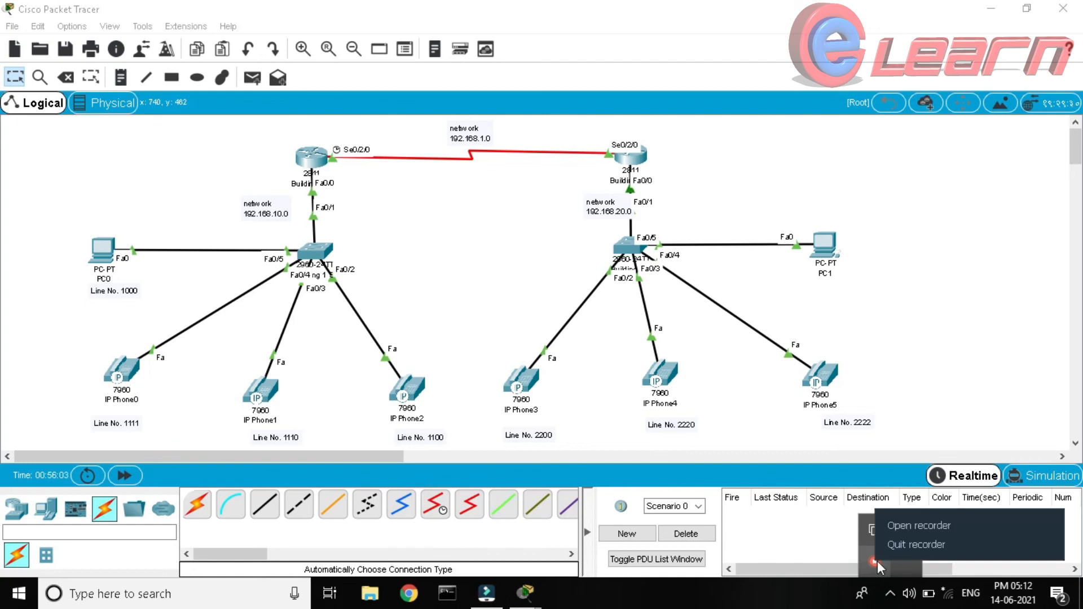
click(943, 527)
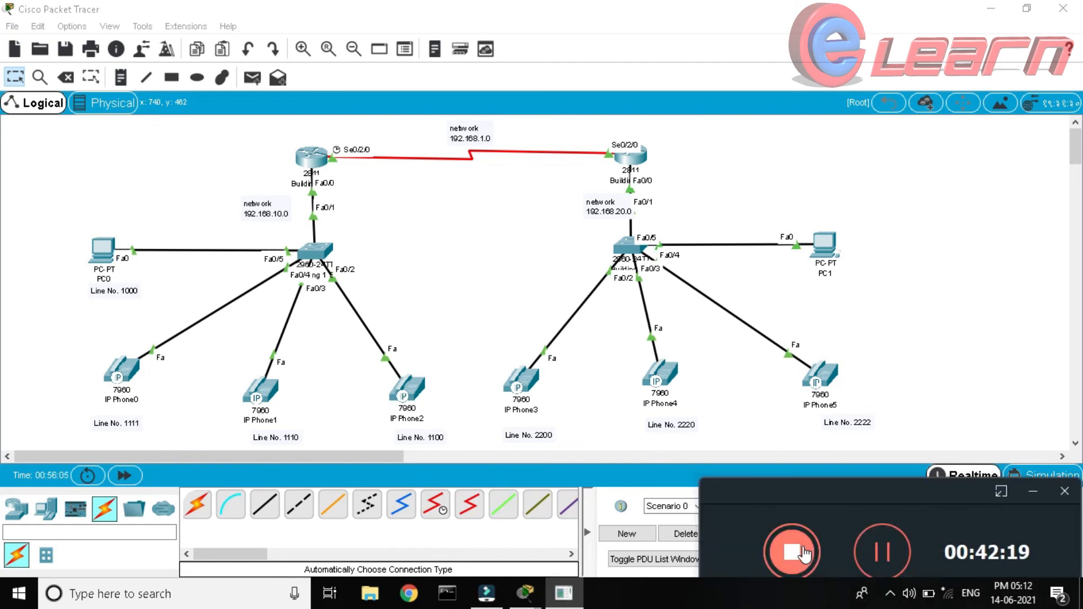